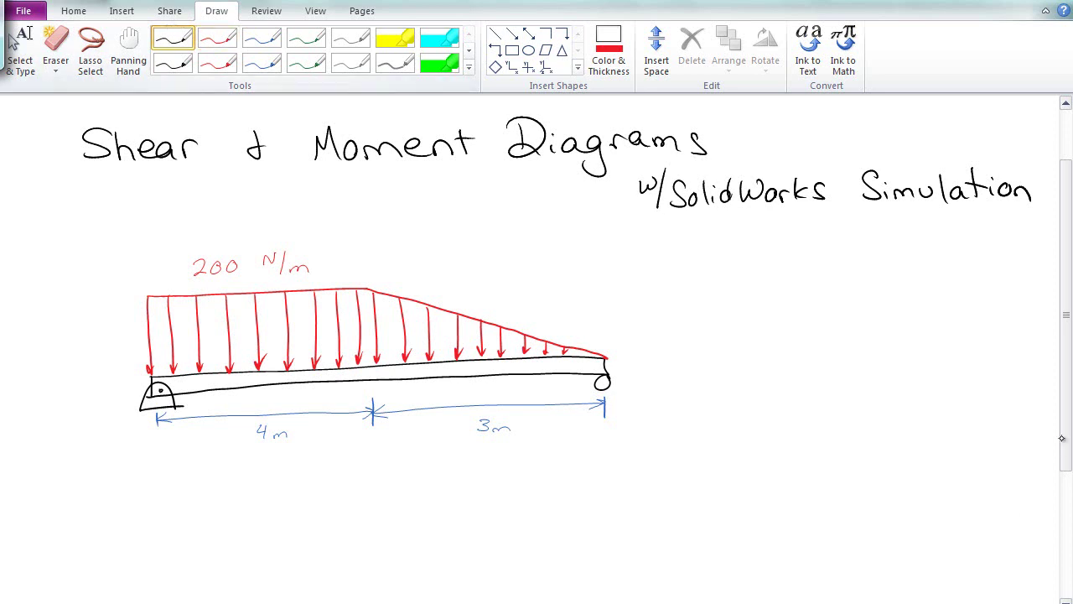
Step: Draw a long, thin black beam outline below the loaded beam for the free-body diagram
{"action": "scroll", "coordinate": [1061, 456], "scroll_direction": "down", "scroll_amount": 3}
{"action": "scroll", "coordinate": [1062, 456], "scroll_direction": "down", "scroll_amount": 1}
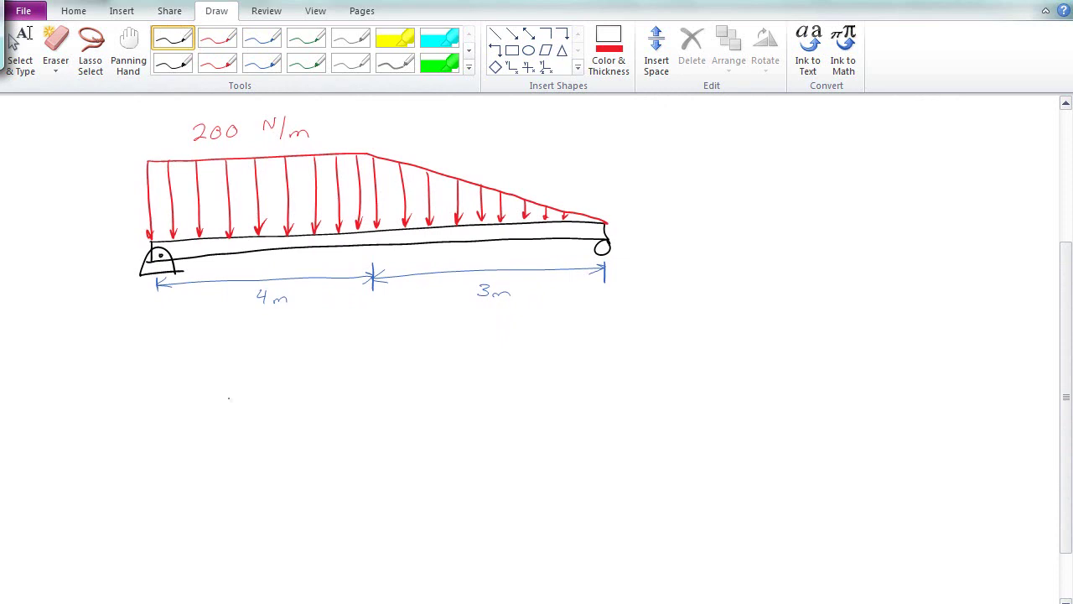
{"action": "left_click", "coordinate": [171, 65]}
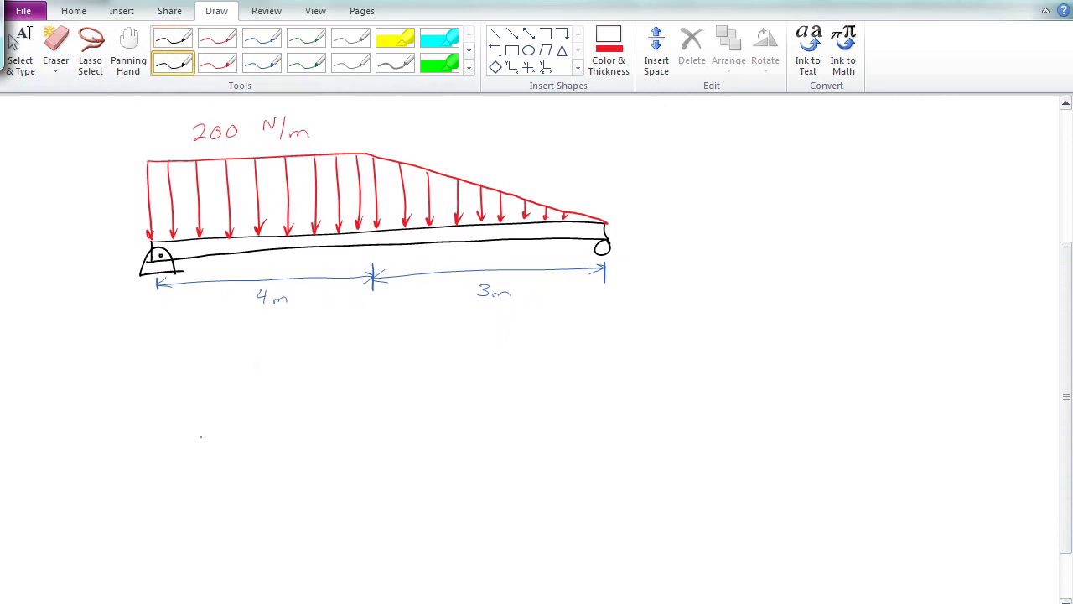
{"action": "mouse_move", "coordinate": [170, 440]}
{"action": "left_mouse_down"}
{"action": "mouse_move", "coordinate": [172, 453]}
{"action": "mouse_move", "coordinate": [352, 428]}
{"action": "mouse_move", "coordinate": [560, 417]}
{"action": "mouse_move", "coordinate": [611, 427]}
{"action": "mouse_move", "coordinate": [173, 454]}
{"action": "left_mouse_up"}
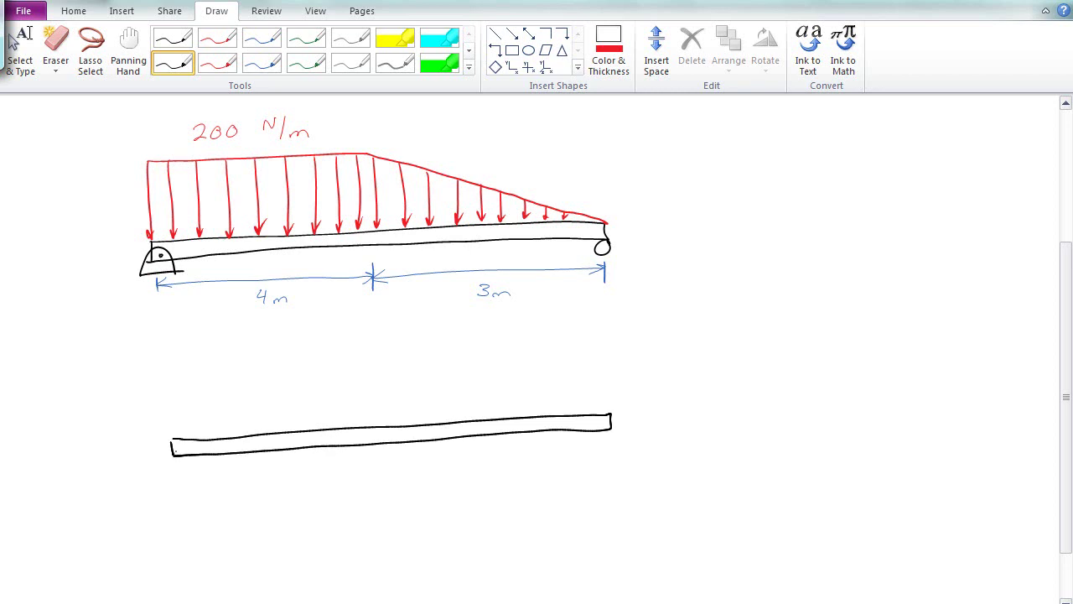
Step: Draw thick green vertical and horizontal reaction arrows pointing into the free-body beam's left end
{"action": "left_click", "coordinate": [306, 65]}
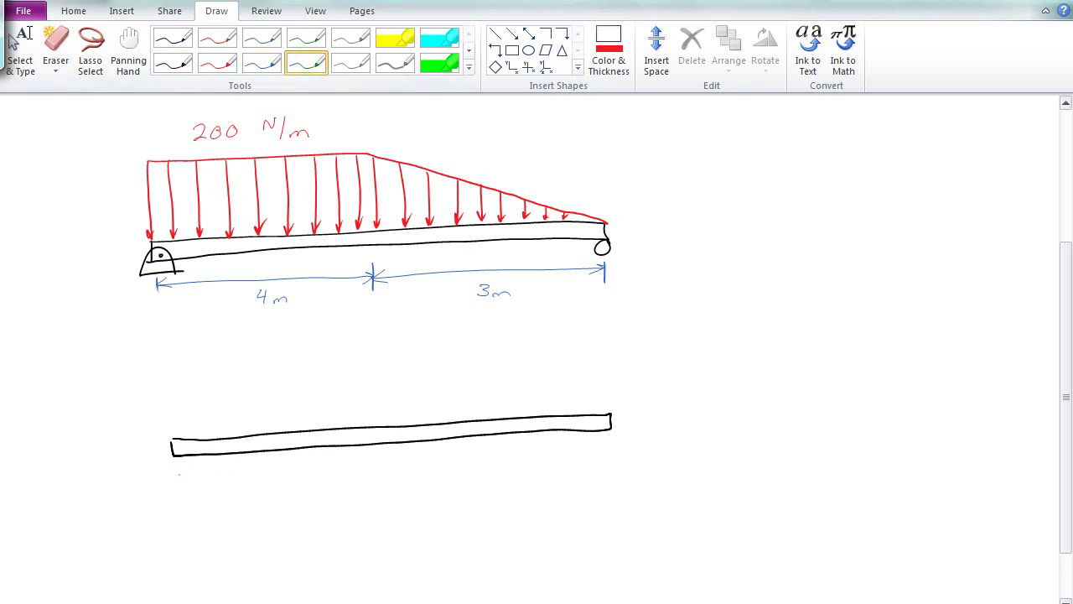
{"action": "left_click_drag", "start_coordinate": [176, 506], "coordinate": [174, 447]}
{"action": "mouse_move", "coordinate": [168, 462]}
{"action": "left_mouse_down"}
{"action": "mouse_move", "coordinate": [173, 448]}
{"action": "mouse_move", "coordinate": [181, 463]}
{"action": "left_mouse_up"}
{"action": "left_click_drag", "start_coordinate": [106, 449], "coordinate": [170, 444]}
{"action": "left_click_drag", "start_coordinate": [160, 441], "coordinate": [162, 453]}
Step: Label the horizontal reaction arrow Ax and the vertical one Ay in thin green ink
{"action": "left_click", "coordinate": [306, 38]}
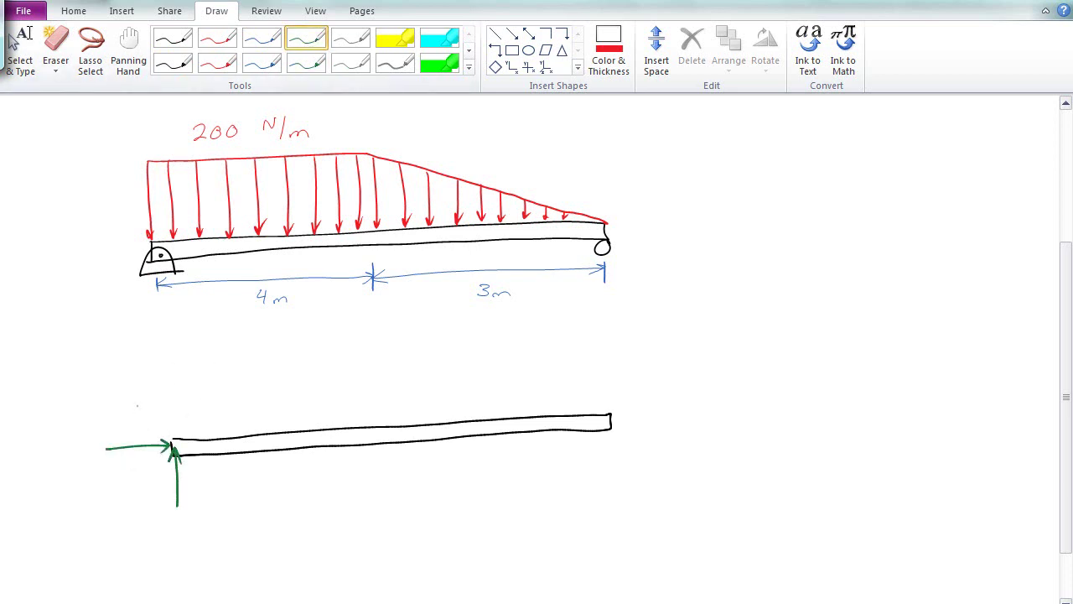
{"action": "mouse_move", "coordinate": [97, 435]}
{"action": "left_mouse_down"}
{"action": "mouse_move", "coordinate": [102, 415]}
{"action": "mouse_move", "coordinate": [107, 433]}
{"action": "left_mouse_up"}
{"action": "left_click_drag", "start_coordinate": [98, 428], "coordinate": [119, 436]}
{"action": "left_click_drag", "start_coordinate": [119, 428], "coordinate": [111, 437]}
{"action": "left_click_drag", "start_coordinate": [186, 507], "coordinate": [207, 521]}
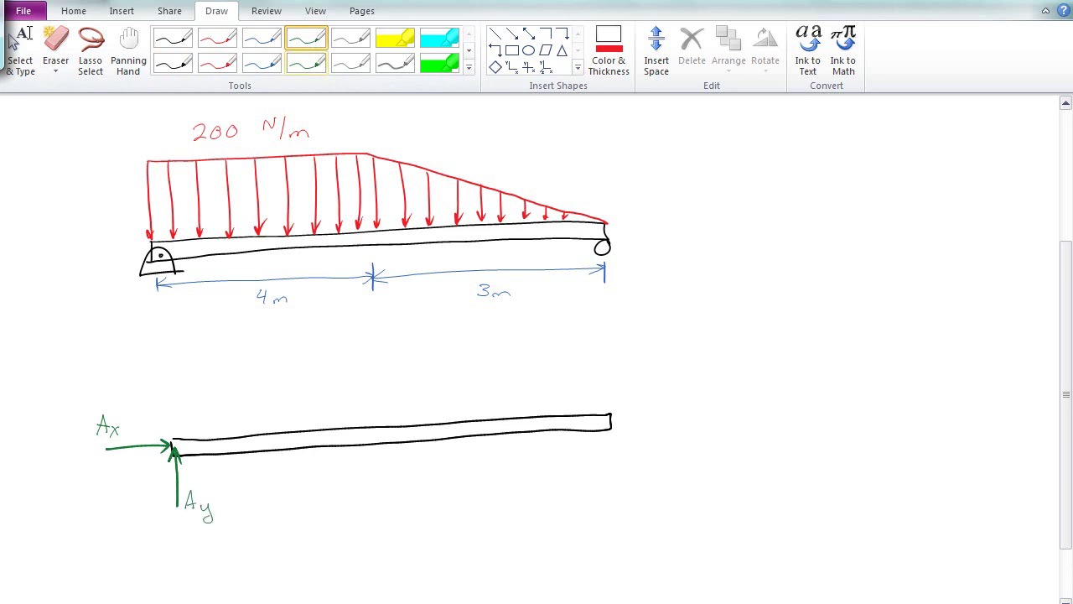
Step: Draw a green upward reaction arrow under the free-body beam's right end and label it By
{"action": "left_click", "coordinate": [306, 63]}
{"action": "mouse_move", "coordinate": [608, 475]}
{"action": "left_mouse_down"}
{"action": "mouse_move", "coordinate": [606, 432]}
{"action": "mouse_move", "coordinate": [622, 470]}
{"action": "mouse_move", "coordinate": [645, 483]}
{"action": "left_mouse_up"}
{"action": "left_click", "coordinate": [306, 38]}
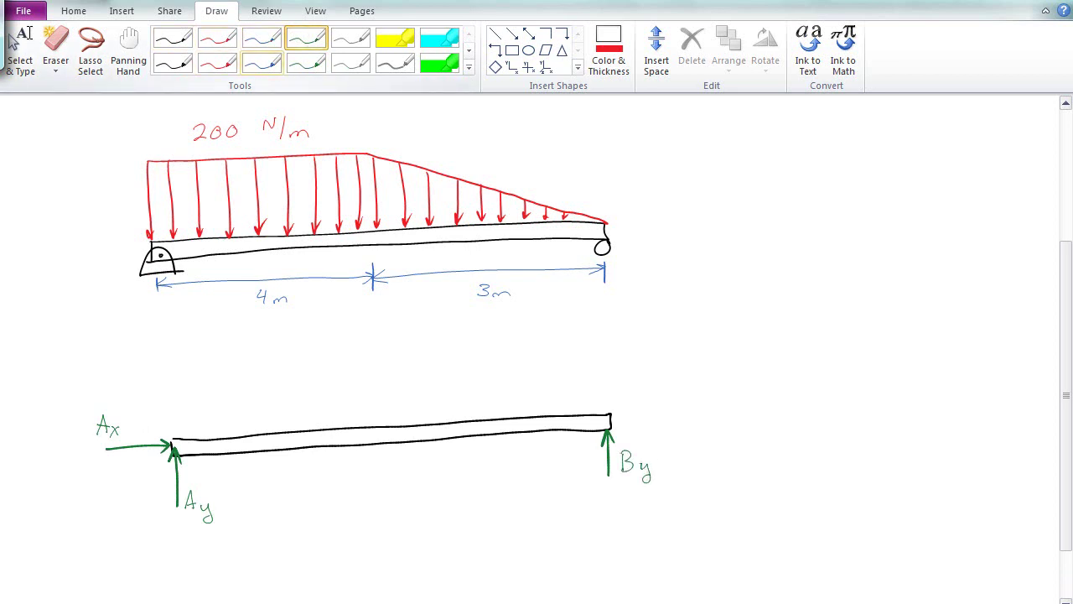
Step: Highlight the uniform load over the 4 m span of the original beam in yellow
{"action": "left_click", "coordinate": [395, 38]}
{"action": "mouse_move", "coordinate": [369, 231]}
{"action": "left_mouse_down"}
{"action": "mouse_move", "coordinate": [174, 232]}
{"action": "mouse_move", "coordinate": [373, 221]}
{"action": "left_mouse_up"}
{"action": "mouse_move", "coordinate": [160, 225]}
{"action": "left_mouse_down"}
{"action": "mouse_move", "coordinate": [364, 196]}
{"action": "mouse_move", "coordinate": [176, 192]}
{"action": "mouse_move", "coordinate": [346, 188]}
{"action": "mouse_move", "coordinate": [163, 186]}
{"action": "mouse_move", "coordinate": [176, 159]}
{"action": "left_mouse_up"}
{"action": "mouse_move", "coordinate": [360, 160]}
{"action": "left_mouse_down"}
{"action": "mouse_move", "coordinate": [138, 180]}
{"action": "mouse_move", "coordinate": [159, 220]}
{"action": "mouse_move", "coordinate": [71, 220]}
{"action": "left_mouse_up"}
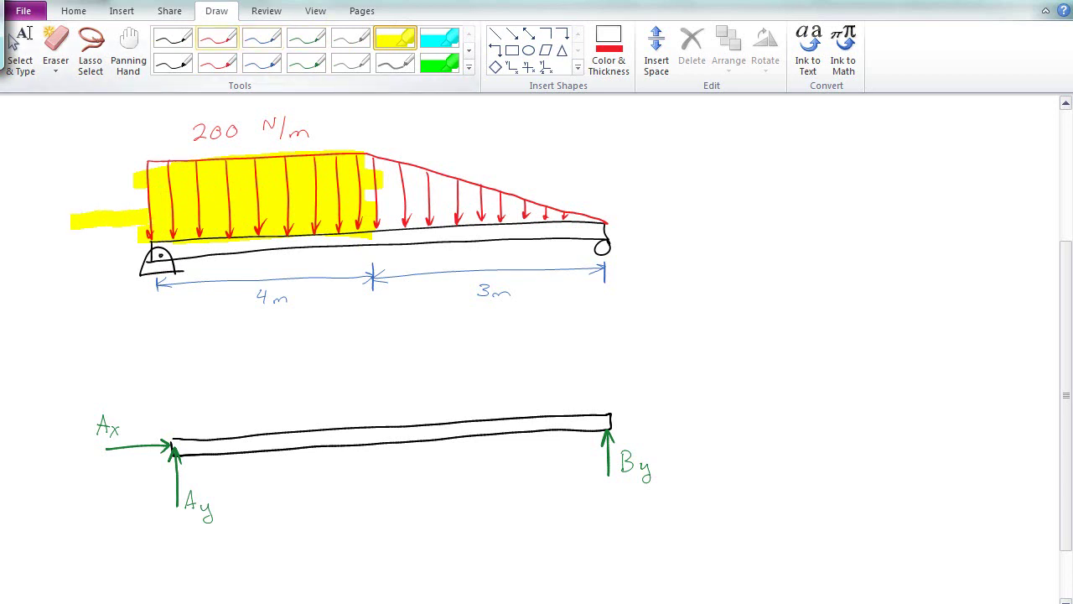
Step: Write the uniform load's resultant in red beside the loaded beam: 200 N/m · 4m = 800 N
{"action": "left_click", "coordinate": [217, 38]}
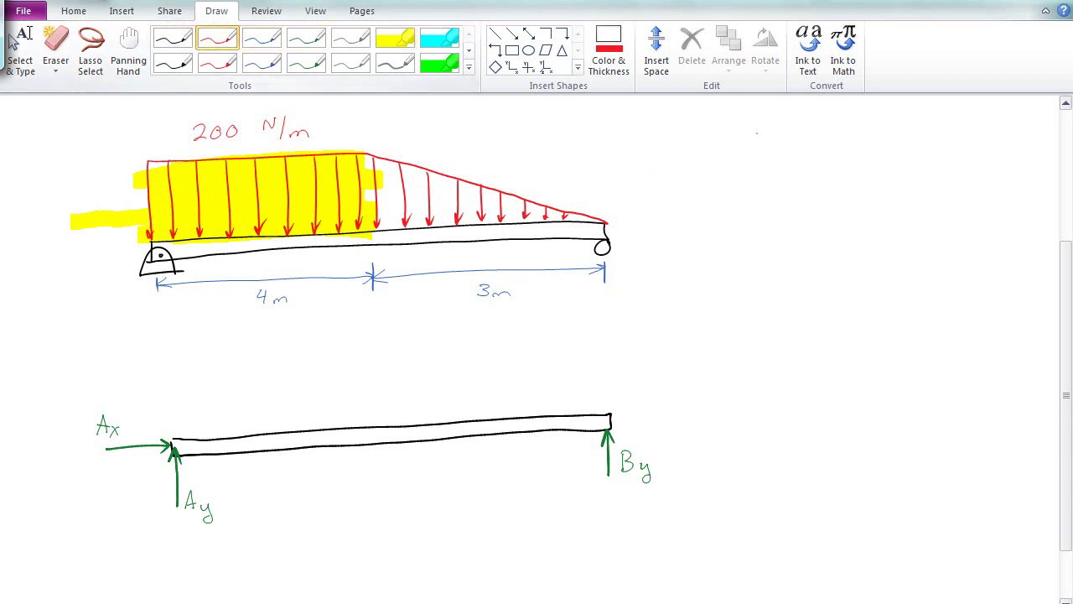
{"action": "left_click_drag", "start_coordinate": [746, 136], "coordinate": [758, 139]}
{"action": "mouse_move", "coordinate": [768, 128]}
{"action": "left_mouse_down"}
{"action": "mouse_move", "coordinate": [814, 119]}
{"action": "mouse_move", "coordinate": [800, 130]}
{"action": "mouse_move", "coordinate": [818, 144]}
{"action": "mouse_move", "coordinate": [887, 141]}
{"action": "left_mouse_up"}
{"action": "left_click", "coordinate": [844, 132]}
{"action": "left_click_drag", "start_coordinate": [900, 132], "coordinate": [913, 137]}
{"action": "left_click_drag", "start_coordinate": [942, 126], "coordinate": [939, 130]}
{"action": "left_click_drag", "start_coordinate": [957, 126], "coordinate": [957, 125]}
{"action": "left_click_drag", "start_coordinate": [969, 127], "coordinate": [1001, 127]}
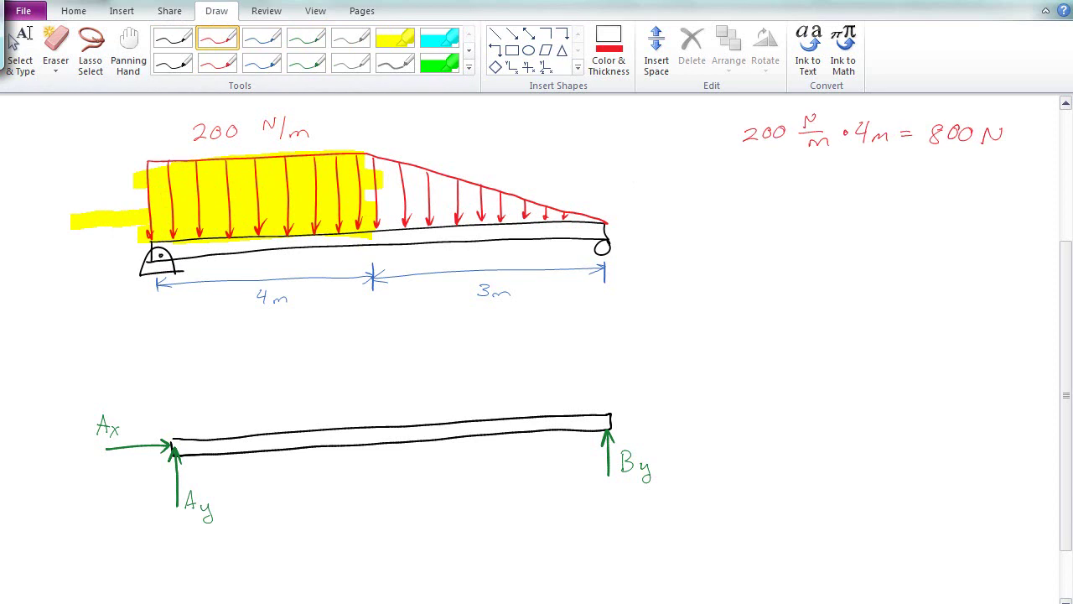
Step: Draw a red 800 N point load on the free-body beam and brace its distance of 2 from the left end in blue
{"action": "left_click", "coordinate": [217, 64]}
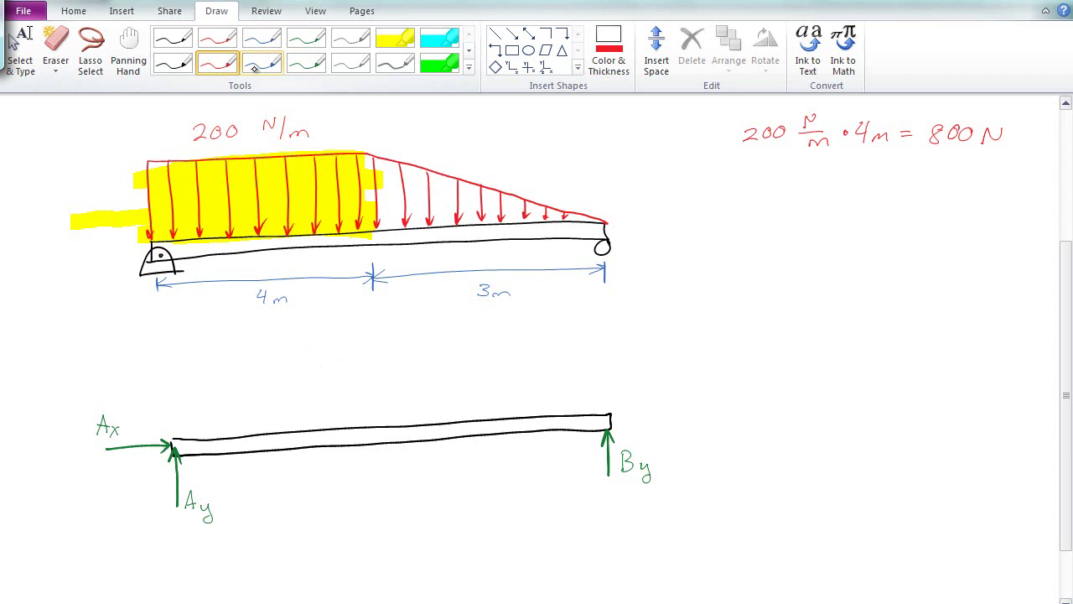
{"action": "mouse_move", "coordinate": [259, 371]}
{"action": "left_mouse_down"}
{"action": "mouse_move", "coordinate": [265, 428]}
{"action": "mouse_move", "coordinate": [274, 412]}
{"action": "left_mouse_up"}
{"action": "left_click", "coordinate": [218, 38]}
{"action": "left_click_drag", "start_coordinate": [251, 346], "coordinate": [262, 348]}
{"action": "left_click_drag", "start_coordinate": [273, 346], "coordinate": [273, 345]}
{"action": "left_click_drag", "start_coordinate": [288, 356], "coordinate": [300, 341]}
{"action": "left_click", "coordinate": [261, 38]}
{"action": "mouse_move", "coordinate": [170, 428]}
{"action": "left_mouse_down"}
{"action": "mouse_move", "coordinate": [260, 419]}
{"action": "mouse_move", "coordinate": [223, 408]}
{"action": "left_mouse_up"}
Step: Highlight the triangular load over the 3 m span in cyan
{"action": "left_click", "coordinate": [439, 37]}
{"action": "mouse_move", "coordinate": [373, 155]}
{"action": "left_mouse_down"}
{"action": "mouse_move", "coordinate": [397, 177]}
{"action": "mouse_move", "coordinate": [439, 178]}
{"action": "mouse_move", "coordinate": [482, 214]}
{"action": "left_mouse_up"}
{"action": "mouse_move", "coordinate": [394, 220]}
{"action": "left_mouse_down"}
{"action": "mouse_move", "coordinate": [562, 214]}
{"action": "mouse_move", "coordinate": [470, 194]}
{"action": "mouse_move", "coordinate": [650, 191]}
{"action": "left_mouse_up"}
Step: Write the triangular load's resultant in blue above it: ½(3m · 200 N/m) = 300 N
{"action": "left_click", "coordinate": [261, 38]}
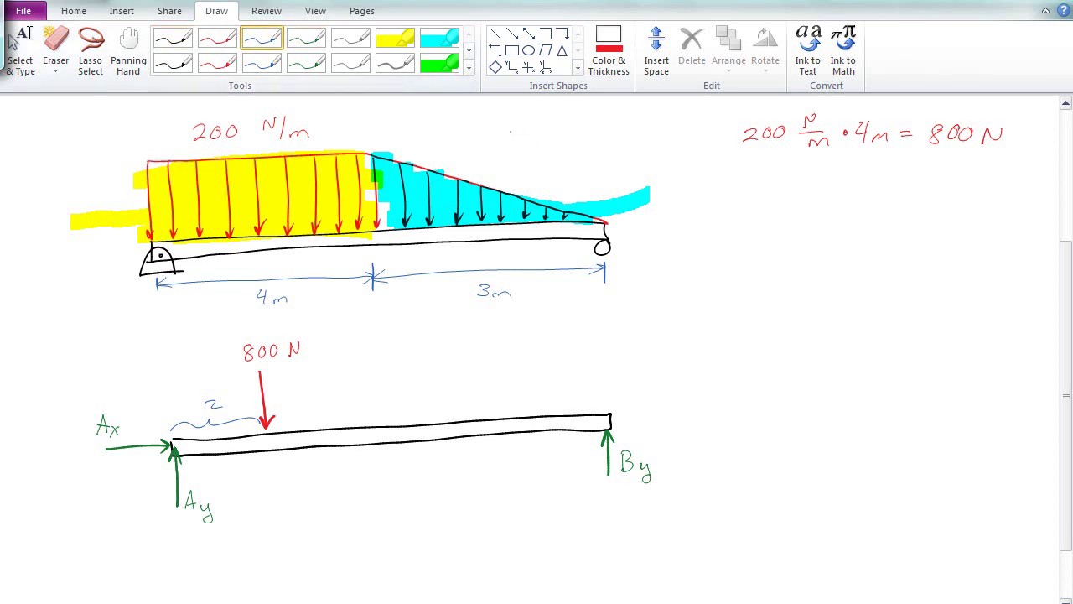
{"action": "left_click_drag", "start_coordinate": [503, 126], "coordinate": [506, 138]}
{"action": "mouse_move", "coordinate": [572, 122]}
{"action": "left_mouse_down"}
{"action": "mouse_move", "coordinate": [585, 131]}
{"action": "mouse_move", "coordinate": [628, 109]}
{"action": "mouse_move", "coordinate": [640, 132]}
{"action": "left_mouse_up"}
{"action": "left_click_drag", "start_coordinate": [507, 110], "coordinate": [502, 142]}
{"action": "left_click_drag", "start_coordinate": [635, 105], "coordinate": [640, 131]}
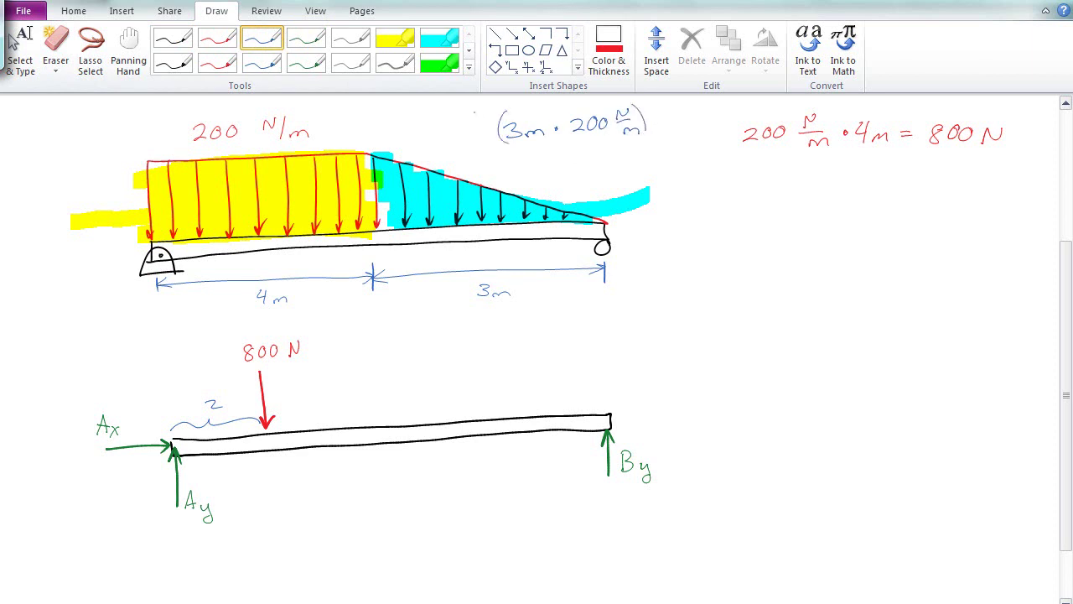
{"action": "left_click_drag", "start_coordinate": [477, 136], "coordinate": [488, 142]}
{"action": "mouse_move", "coordinate": [600, 155]}
{"action": "left_mouse_down"}
{"action": "mouse_move", "coordinate": [600, 164]}
{"action": "mouse_move", "coordinate": [620, 154]}
{"action": "left_mouse_up"}
{"action": "left_click_drag", "start_coordinate": [635, 153], "coordinate": [658, 163]}
Step: Brace the distance 1 under the triangular load in red and the distance 5 under the free-body beam in blue
{"action": "left_click", "coordinate": [217, 63]}
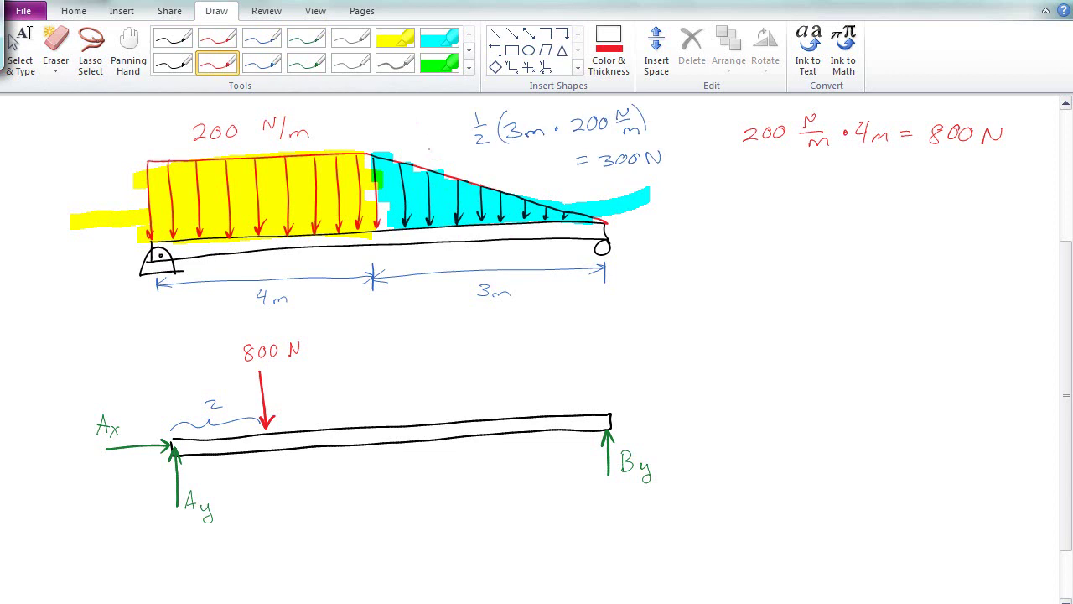
{"action": "left_click_drag", "start_coordinate": [374, 286], "coordinate": [433, 289]}
{"action": "left_click", "coordinate": [261, 37]}
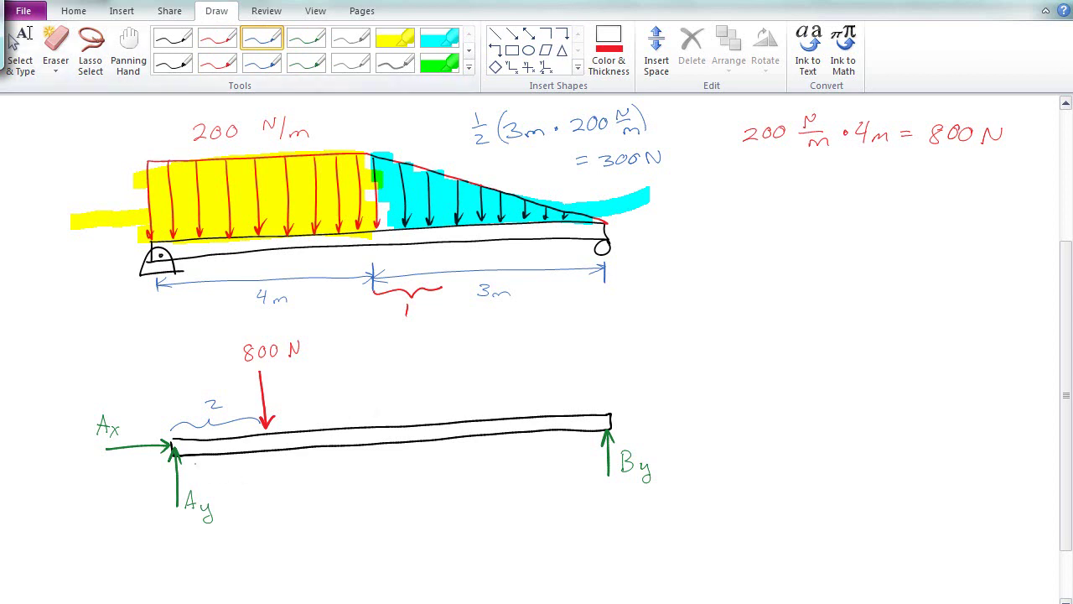
{"action": "left_click_drag", "start_coordinate": [184, 454], "coordinate": [438, 444]}
{"action": "left_click_drag", "start_coordinate": [336, 471], "coordinate": [320, 485]}
Step: Draw a red downward point load on the free-body beam at distance 5 and label it 300 N
{"action": "left_click", "coordinate": [217, 64]}
{"action": "left_click_drag", "start_coordinate": [429, 379], "coordinate": [431, 417]}
{"action": "left_click_drag", "start_coordinate": [427, 404], "coordinate": [446, 405]}
{"action": "left_click", "coordinate": [217, 38]}
{"action": "mouse_move", "coordinate": [411, 344]}
{"action": "left_mouse_down"}
{"action": "mouse_move", "coordinate": [411, 359]}
{"action": "mouse_move", "coordinate": [441, 343]}
{"action": "left_mouse_up"}
{"action": "left_click_drag", "start_coordinate": [451, 355], "coordinate": [461, 337]}
Step: Write the word "simply" in quotation marks in black beside the diagrams
{"action": "left_click", "coordinate": [173, 37]}
{"action": "left_click_drag", "start_coordinate": [695, 302], "coordinate": [700, 311]}
{"action": "left_click_drag", "start_coordinate": [725, 312], "coordinate": [717, 334]}
{"action": "left_click_drag", "start_coordinate": [741, 318], "coordinate": [736, 325]}
{"action": "mouse_move", "coordinate": [748, 325]}
{"action": "left_mouse_down"}
{"action": "mouse_move", "coordinate": [784, 320]}
{"action": "mouse_move", "coordinate": [783, 341]}
{"action": "left_mouse_up"}
{"action": "mouse_move", "coordinate": [783, 318]}
{"action": "left_mouse_down"}
{"action": "mouse_move", "coordinate": [803, 295]}
{"action": "mouse_move", "coordinate": [820, 317]}
{"action": "left_mouse_up"}
{"action": "mouse_move", "coordinate": [820, 317]}
{"action": "left_mouse_down"}
{"action": "mouse_move", "coordinate": [828, 310]}
{"action": "mouse_move", "coordinate": [820, 348]}
{"action": "left_mouse_up"}
{"action": "left_click", "coordinate": [753, 289]}
{"action": "left_click", "coordinate": [848, 278]}
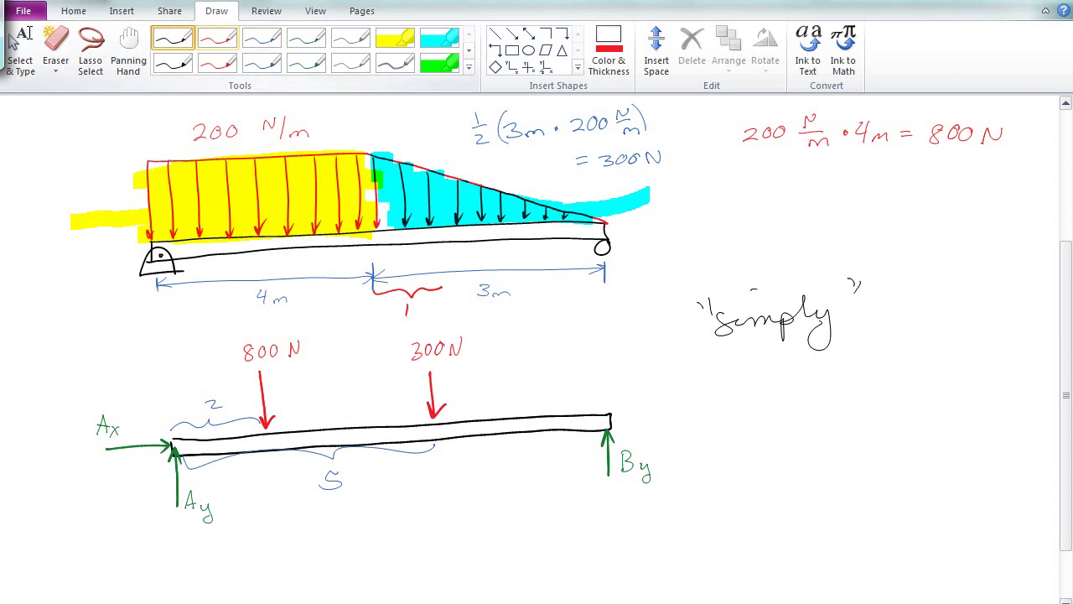
Step: Write the moment equation about A below "simply": ΣM_A: −2(800) − 5(300) + By7 = 0
{"action": "mouse_move", "coordinate": [730, 388]}
{"action": "left_mouse_down"}
{"action": "mouse_move", "coordinate": [739, 414]}
{"action": "mouse_move", "coordinate": [766, 417]}
{"action": "left_mouse_up"}
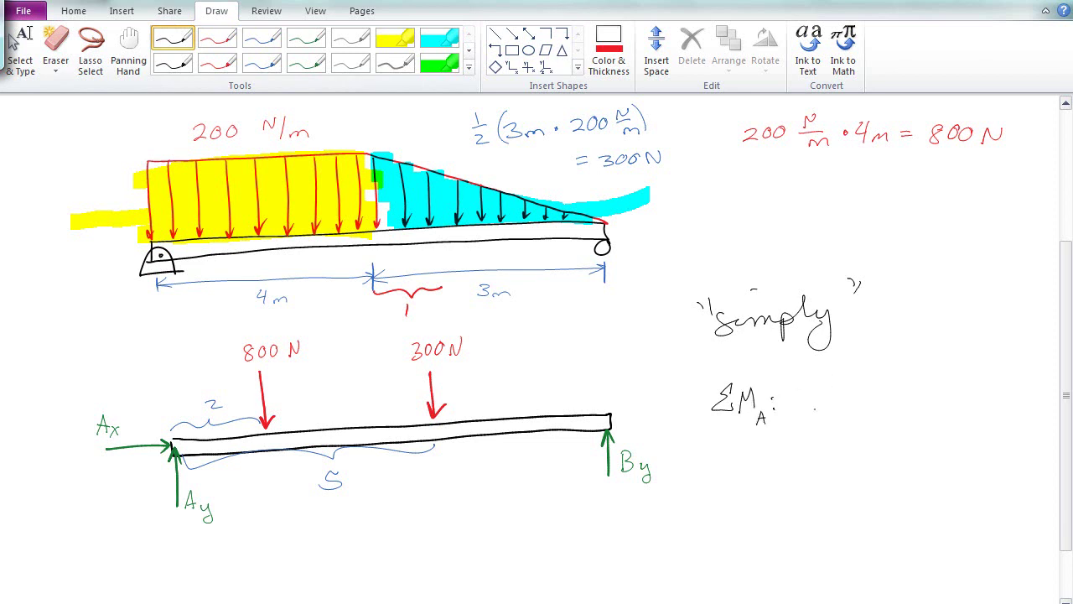
{"action": "left_click_drag", "start_coordinate": [821, 394], "coordinate": [844, 404]}
{"action": "left_click_drag", "start_coordinate": [856, 389], "coordinate": [855, 390]}
{"action": "left_click_drag", "start_coordinate": [866, 389], "coordinate": [875, 390]}
{"action": "mouse_move", "coordinate": [882, 384]}
{"action": "left_mouse_down"}
{"action": "mouse_move", "coordinate": [886, 400]}
{"action": "mouse_move", "coordinate": [914, 393]}
{"action": "left_mouse_up"}
{"action": "left_click_drag", "start_coordinate": [940, 372], "coordinate": [938, 394]}
{"action": "mouse_move", "coordinate": [943, 379]}
{"action": "left_mouse_down"}
{"action": "mouse_move", "coordinate": [945, 394]}
{"action": "mouse_move", "coordinate": [969, 379]}
{"action": "left_mouse_up"}
{"action": "left_click_drag", "start_coordinate": [981, 373], "coordinate": [982, 395]}
{"action": "scroll", "coordinate": [651, 551], "scroll_direction": "right", "scroll_amount": 2}
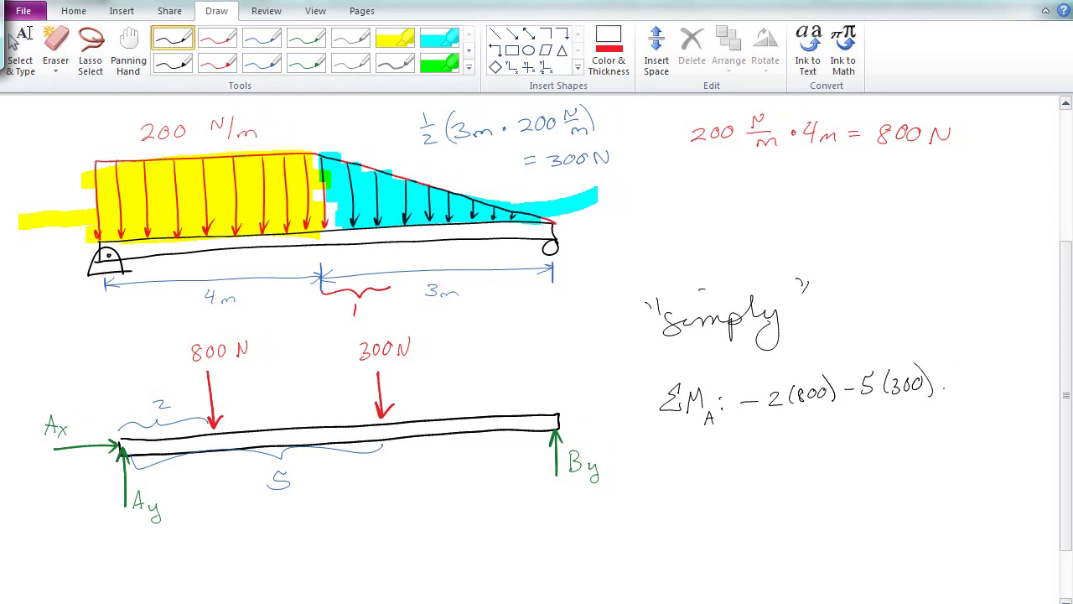
{"action": "left_click_drag", "start_coordinate": [942, 386], "coordinate": [956, 385]}
{"action": "left_click_drag", "start_coordinate": [949, 376], "coordinate": [950, 392]}
{"action": "mouse_move", "coordinate": [972, 376]}
{"action": "left_mouse_down"}
{"action": "mouse_move", "coordinate": [972, 395]}
{"action": "mouse_move", "coordinate": [995, 407]}
{"action": "mouse_move", "coordinate": [1009, 396]}
{"action": "left_mouse_up"}
{"action": "left_click_drag", "start_coordinate": [1021, 380], "coordinate": [1030, 380]}
{"action": "left_click_drag", "start_coordinate": [1022, 386], "coordinate": [1039, 377]}
Step: Write the result By = 443 N under the moment equation
{"action": "left_click_drag", "start_coordinate": [795, 430], "coordinate": [795, 452]}
{"action": "left_click_drag", "start_coordinate": [795, 430], "coordinate": [796, 453]}
{"action": "left_click_drag", "start_coordinate": [817, 443], "coordinate": [824, 466]}
{"action": "mouse_move", "coordinate": [873, 426]}
{"action": "left_mouse_down"}
{"action": "mouse_move", "coordinate": [874, 444]}
{"action": "mouse_move", "coordinate": [897, 435]}
{"action": "left_mouse_up"}
{"action": "left_click_drag", "start_coordinate": [893, 426], "coordinate": [892, 443]}
{"action": "mouse_move", "coordinate": [902, 426]}
{"action": "left_mouse_down"}
{"action": "mouse_move", "coordinate": [912, 428]}
{"action": "mouse_move", "coordinate": [904, 444]}
{"action": "mouse_move", "coordinate": [946, 426]}
{"action": "left_mouse_up"}
Step: Write the horizontal force balance below the moment result: ΣFx: Ax = 0
{"action": "mouse_move", "coordinate": [653, 496]}
{"action": "left_mouse_down"}
{"action": "mouse_move", "coordinate": [654, 520]}
{"action": "mouse_move", "coordinate": [680, 498]}
{"action": "mouse_move", "coordinate": [684, 526]}
{"action": "left_mouse_up"}
{"action": "left_click_drag", "start_coordinate": [685, 517], "coordinate": [677, 528]}
{"action": "left_click", "coordinate": [702, 502]}
{"action": "left_click", "coordinate": [702, 513]}
{"action": "mouse_move", "coordinate": [729, 497]}
{"action": "left_mouse_down"}
{"action": "mouse_move", "coordinate": [722, 516]}
{"action": "mouse_move", "coordinate": [737, 516]}
{"action": "left_mouse_up"}
{"action": "left_click_drag", "start_coordinate": [747, 508], "coordinate": [742, 519]}
{"action": "left_click_drag", "start_coordinate": [756, 504], "coordinate": [772, 502]}
{"action": "left_click_drag", "start_coordinate": [756, 513], "coordinate": [785, 498]}
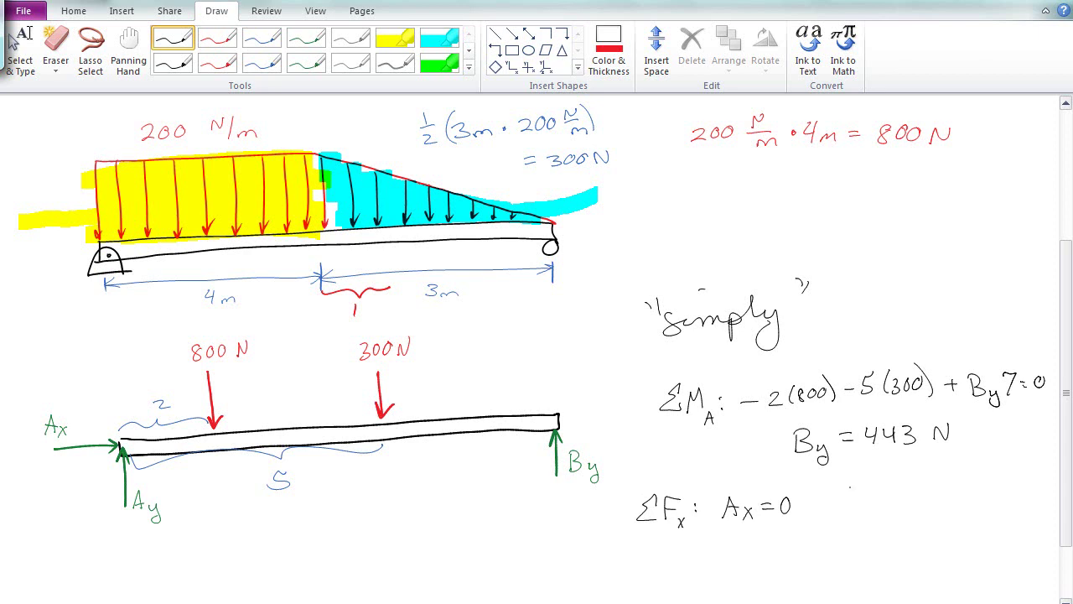
Step: Write the vertical force balance under the horizontal one: ΣFy: Ay − 800 − 300 + 443 = 0
{"action": "mouse_move", "coordinate": [623, 549]}
{"action": "left_mouse_down"}
{"action": "mouse_move", "coordinate": [625, 574]}
{"action": "mouse_move", "coordinate": [646, 549]}
{"action": "left_mouse_up"}
{"action": "mouse_move", "coordinate": [633, 551]}
{"action": "left_mouse_down"}
{"action": "mouse_move", "coordinate": [632, 567]}
{"action": "mouse_move", "coordinate": [642, 563]}
{"action": "left_mouse_up"}
{"action": "mouse_move", "coordinate": [645, 570]}
{"action": "left_mouse_down"}
{"action": "mouse_move", "coordinate": [655, 580]}
{"action": "mouse_move", "coordinate": [644, 590]}
{"action": "left_mouse_up"}
{"action": "left_click", "coordinate": [661, 563]}
{"action": "left_click", "coordinate": [661, 578]}
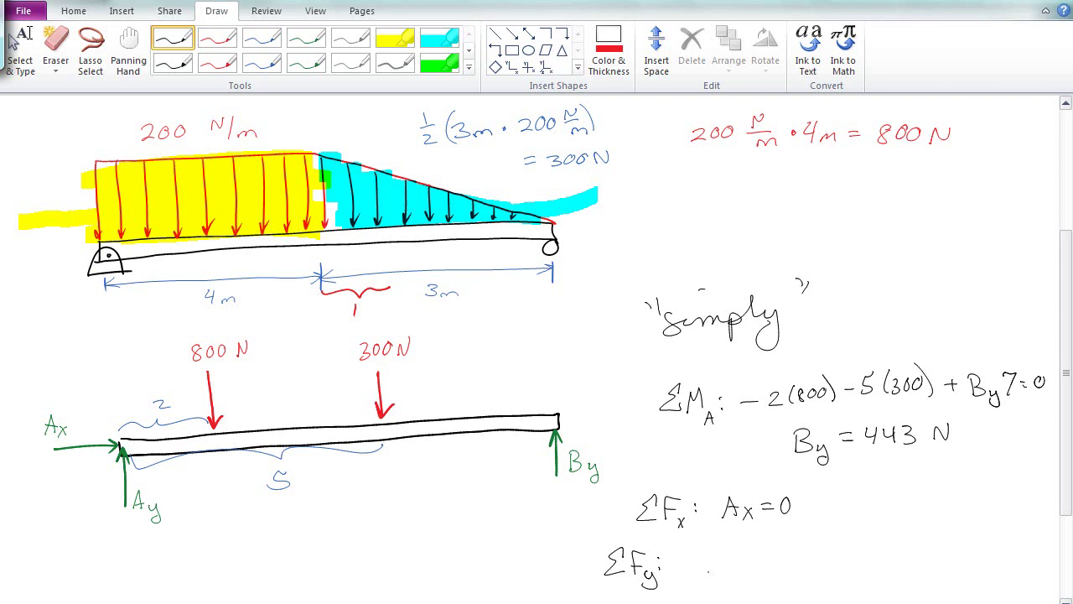
{"action": "left_click_drag", "start_coordinate": [692, 553], "coordinate": [704, 574]}
{"action": "mouse_move", "coordinate": [688, 567]}
{"action": "left_mouse_down"}
{"action": "mouse_move", "coordinate": [706, 564]}
{"action": "mouse_move", "coordinate": [714, 582]}
{"action": "mouse_move", "coordinate": [739, 559]}
{"action": "left_mouse_up"}
{"action": "mouse_move", "coordinate": [758, 555]}
{"action": "left_mouse_down"}
{"action": "mouse_move", "coordinate": [751, 572]}
{"action": "mouse_move", "coordinate": [777, 556]}
{"action": "left_mouse_up"}
{"action": "mouse_move", "coordinate": [787, 558]}
{"action": "left_mouse_down"}
{"action": "mouse_move", "coordinate": [812, 569]}
{"action": "mouse_move", "coordinate": [834, 554]}
{"action": "mouse_move", "coordinate": [906, 556]}
{"action": "left_mouse_up"}
{"action": "left_click_drag", "start_coordinate": [919, 545], "coordinate": [922, 562]}
{"action": "left_click_drag", "start_coordinate": [939, 548], "coordinate": [950, 555]}
{"action": "left_click_drag", "start_coordinate": [966, 541], "coordinate": [964, 542]}
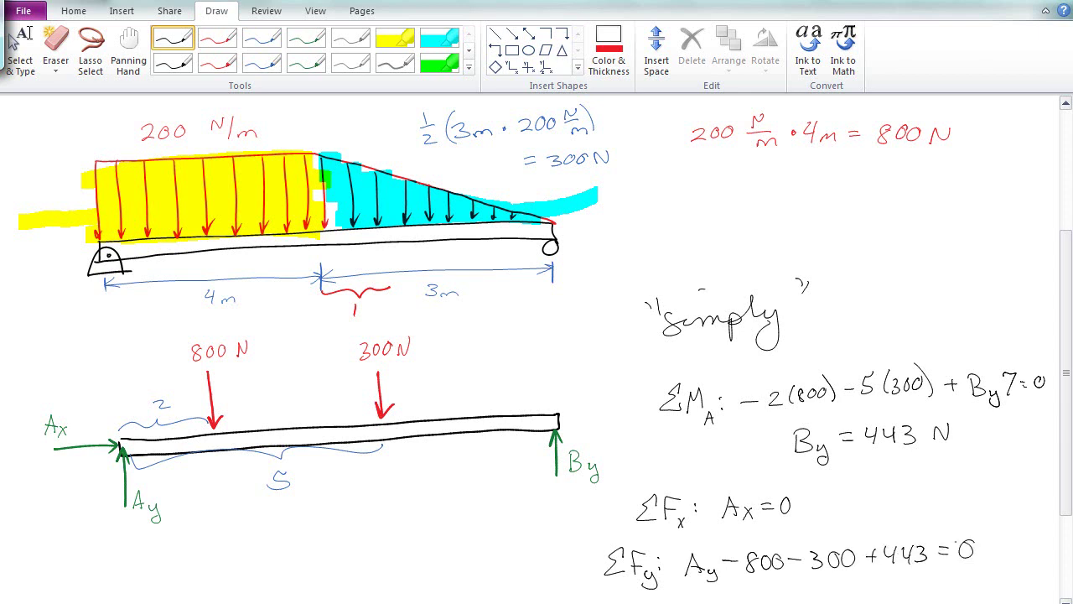
Step: Write the result Ay = 657 N under the vertical force balance
{"action": "mouse_move", "coordinate": [903, 596]}
{"action": "left_mouse_down"}
{"action": "mouse_move", "coordinate": [919, 588]}
{"action": "mouse_move", "coordinate": [929, 602]}
{"action": "mouse_move", "coordinate": [954, 584]}
{"action": "left_mouse_up"}
{"action": "left_click_drag", "start_coordinate": [943, 590], "coordinate": [955, 590]}
{"action": "left_click_drag", "start_coordinate": [962, 577], "coordinate": [974, 591]}
{"action": "mouse_move", "coordinate": [979, 578]}
{"action": "left_mouse_down"}
{"action": "mouse_move", "coordinate": [999, 592]}
{"action": "mouse_move", "coordinate": [1027, 570]}
{"action": "left_mouse_up"}
{"action": "left_click_drag", "start_coordinate": [1031, 578], "coordinate": [1032, 579]}
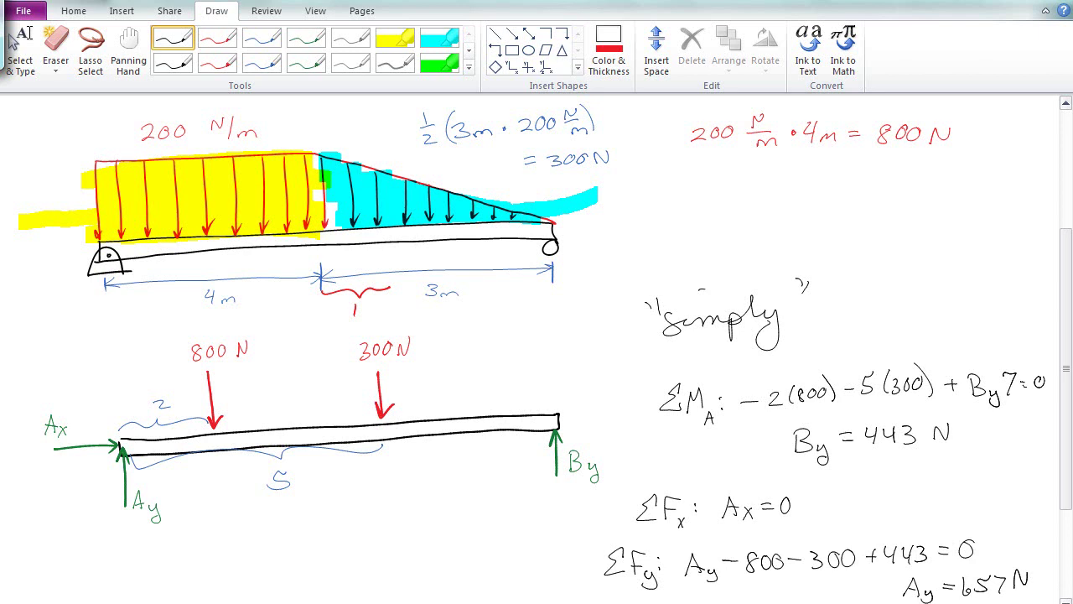
Step: Lasso the free-body diagram with its equations, shrink them and move them to the right of the loaded beam
{"action": "scroll", "coordinate": [1061, 593], "scroll_direction": "down", "scroll_amount": 4}
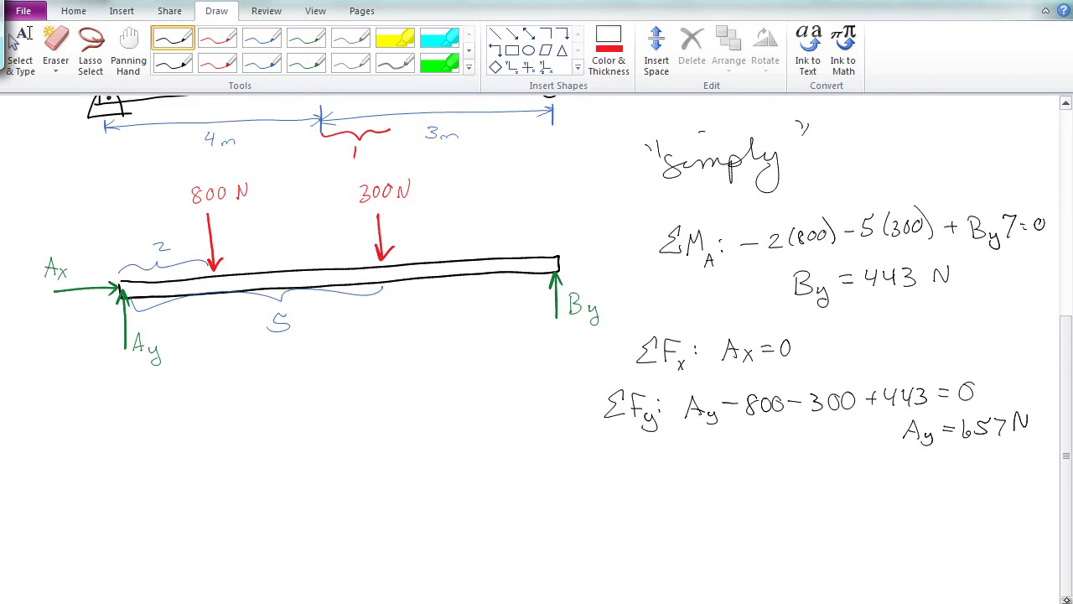
{"action": "scroll", "coordinate": [1065, 101], "scroll_direction": "up", "scroll_amount": 4}
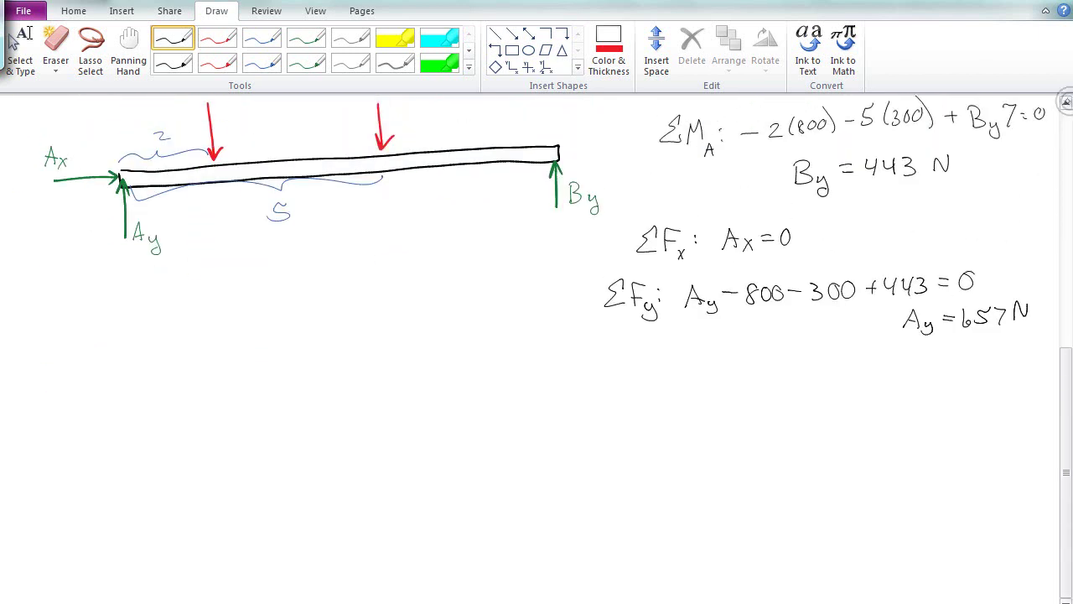
{"action": "scroll", "coordinate": [1064, 101], "scroll_direction": "up", "scroll_amount": 2}
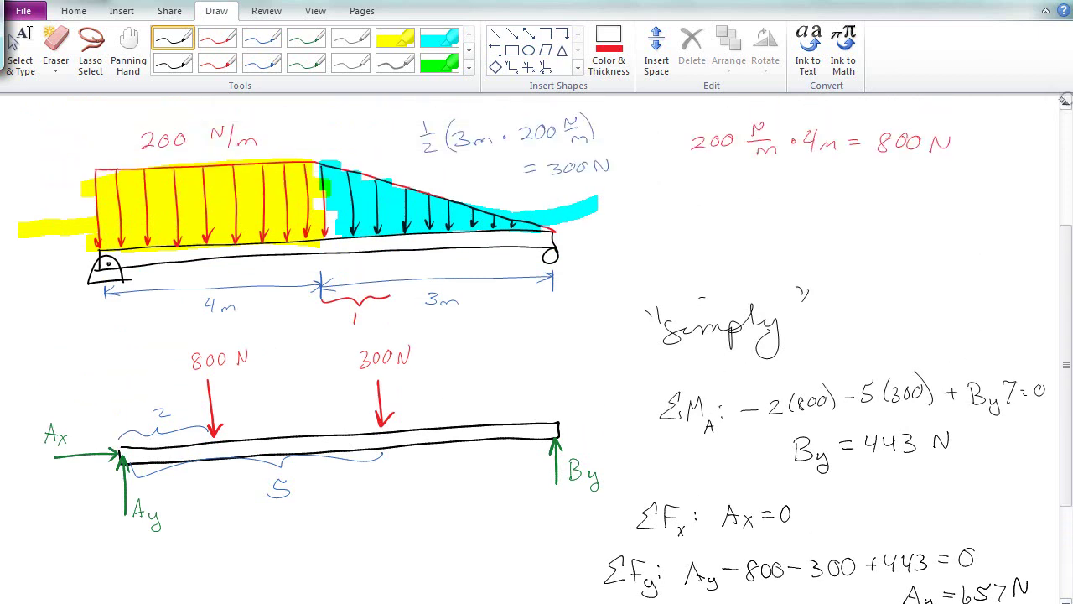
{"action": "left_click", "coordinate": [91, 52]}
{"action": "mouse_move", "coordinate": [256, 322]}
{"action": "left_mouse_down"}
{"action": "mouse_move", "coordinate": [125, 347]}
{"action": "mouse_move", "coordinate": [222, 545]}
{"action": "mouse_move", "coordinate": [532, 582]}
{"action": "mouse_move", "coordinate": [839, 591]}
{"action": "mouse_move", "coordinate": [967, 581]}
{"action": "mouse_move", "coordinate": [1056, 391]}
{"action": "mouse_move", "coordinate": [843, 187]}
{"action": "mouse_move", "coordinate": [685, 249]}
{"action": "left_mouse_up"}
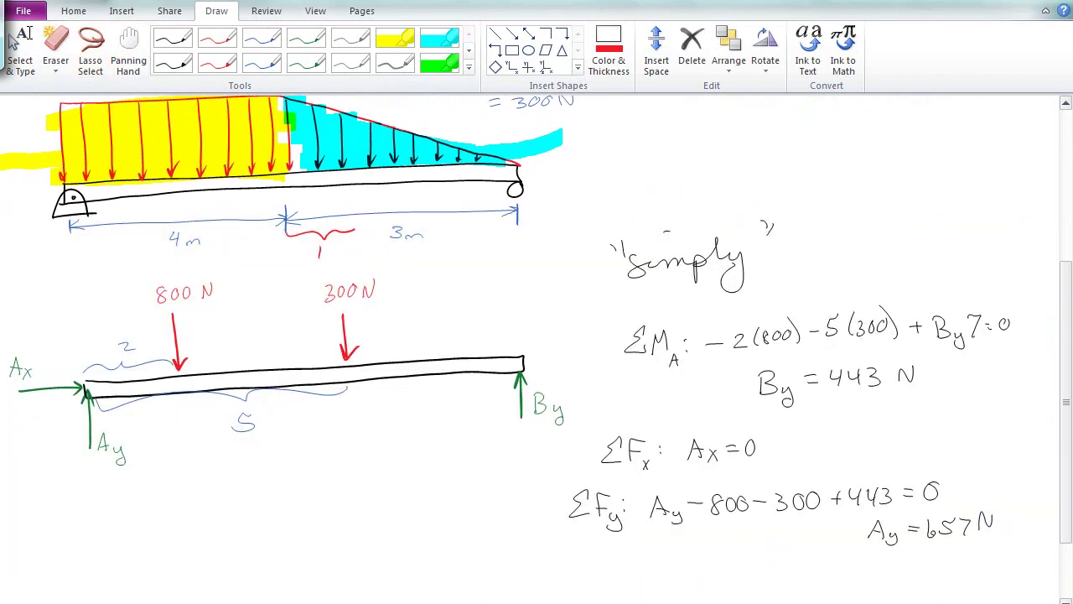
{"action": "left_click", "coordinate": [620, 191]}
{"action": "mouse_move", "coordinate": [634, 175]}
{"action": "left_mouse_down"}
{"action": "mouse_move", "coordinate": [319, 282]}
{"action": "mouse_move", "coordinate": [31, 293]}
{"action": "mouse_move", "coordinate": [31, 493]}
{"action": "mouse_move", "coordinate": [967, 584]}
{"action": "mouse_move", "coordinate": [979, 233]}
{"action": "mouse_move", "coordinate": [486, 388]}
{"action": "left_mouse_up"}
{"action": "left_click_drag", "start_coordinate": [187, 462], "coordinate": [788, 209]}
Step: Move the left-behind Ax label to the shrunken free-body diagram and remove the stray ink mark
{"action": "mouse_move", "coordinate": [67, 352]}
{"action": "left_mouse_down"}
{"action": "mouse_move", "coordinate": [12, 364]}
{"action": "mouse_move", "coordinate": [80, 331]}
{"action": "left_mouse_up"}
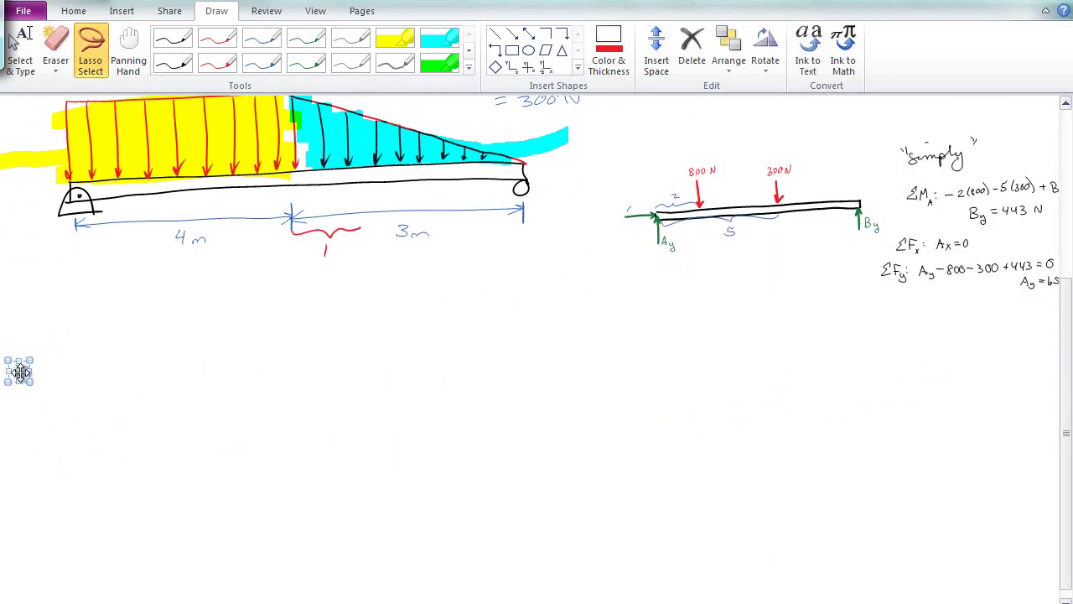
{"action": "left_click", "coordinate": [625, 208]}
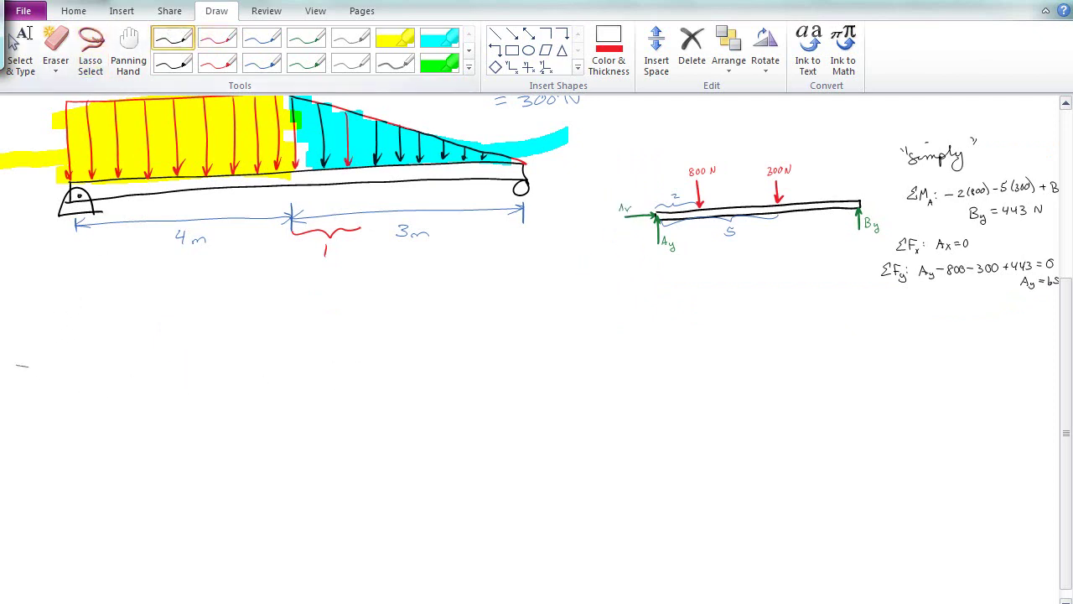
{"action": "left_click", "coordinate": [21, 366]}
Step: Draw green upward reaction arrows at both supports of the loaded beam, labelled 657 at the pin and 443 at the roller
{"action": "left_click", "coordinate": [306, 63]}
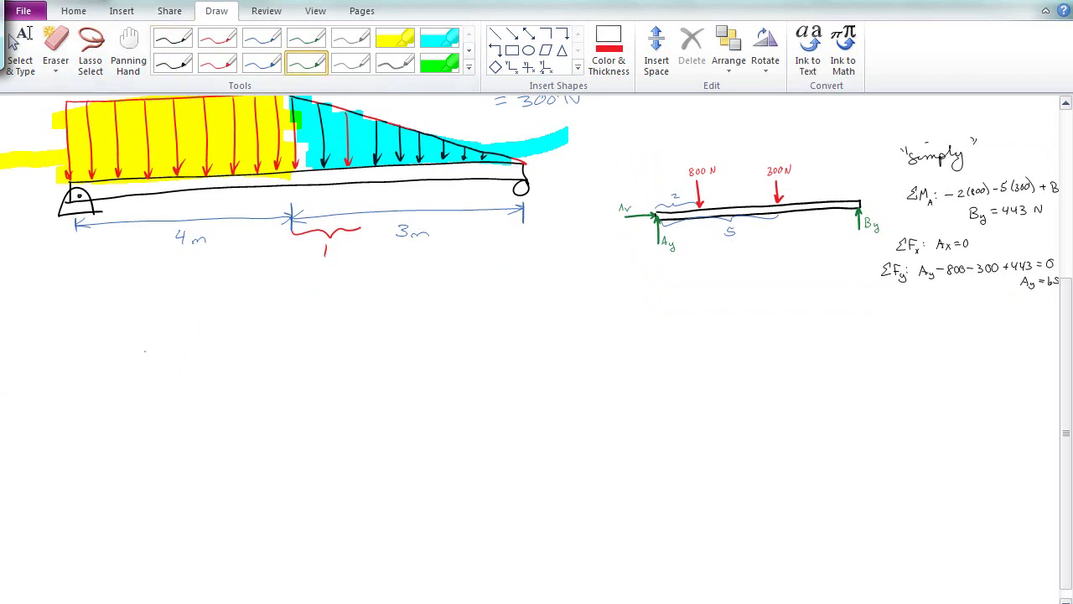
{"action": "mouse_move", "coordinate": [522, 250]}
{"action": "left_mouse_down"}
{"action": "mouse_move", "coordinate": [522, 196]}
{"action": "mouse_move", "coordinate": [557, 265]}
{"action": "mouse_move", "coordinate": [573, 256]}
{"action": "left_mouse_up"}
{"action": "left_click_drag", "start_coordinate": [570, 247], "coordinate": [570, 265]}
{"action": "left_click_drag", "start_coordinate": [573, 248], "coordinate": [573, 265]}
{"action": "mouse_move", "coordinate": [81, 268]}
{"action": "left_mouse_down"}
{"action": "mouse_move", "coordinate": [77, 208]}
{"action": "mouse_move", "coordinate": [89, 221]}
{"action": "left_mouse_up"}
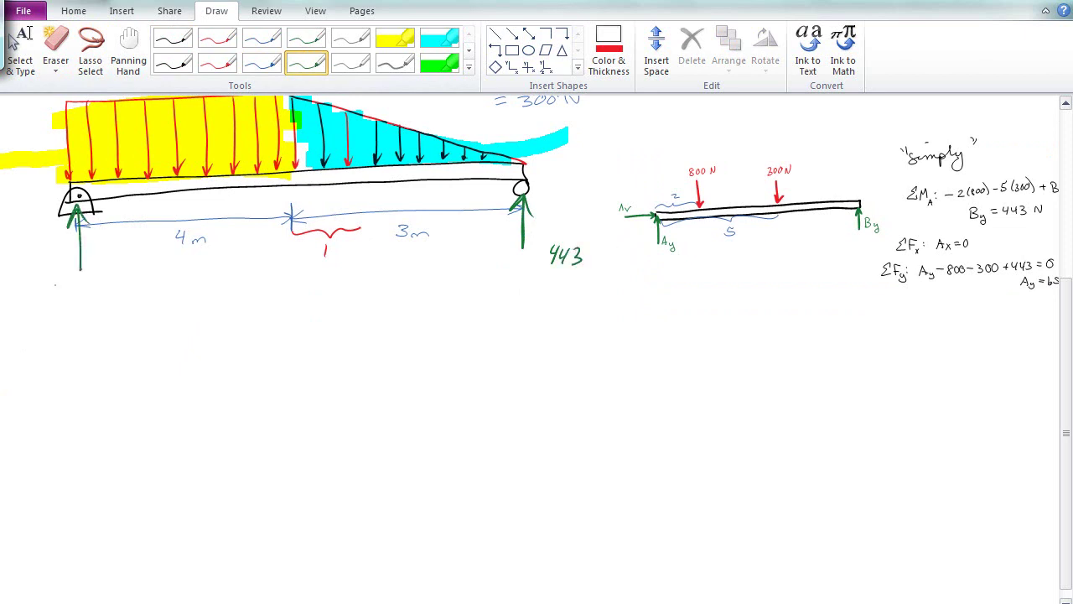
{"action": "left_click_drag", "start_coordinate": [42, 280], "coordinate": [42, 296]}
{"action": "left_click_drag", "start_coordinate": [61, 278], "coordinate": [50, 294]}
Step: Draw thin black vertical and horizontal axes for the shear diagram below the loaded beam
{"action": "mouse_move", "coordinate": [67, 279]}
{"action": "left_mouse_down"}
{"action": "mouse_move", "coordinate": [81, 280]}
{"action": "mouse_move", "coordinate": [81, 524]}
{"action": "left_mouse_up"}
{"action": "left_click", "coordinate": [173, 38]}
{"action": "left_click_drag", "start_coordinate": [47, 484], "coordinate": [575, 468]}
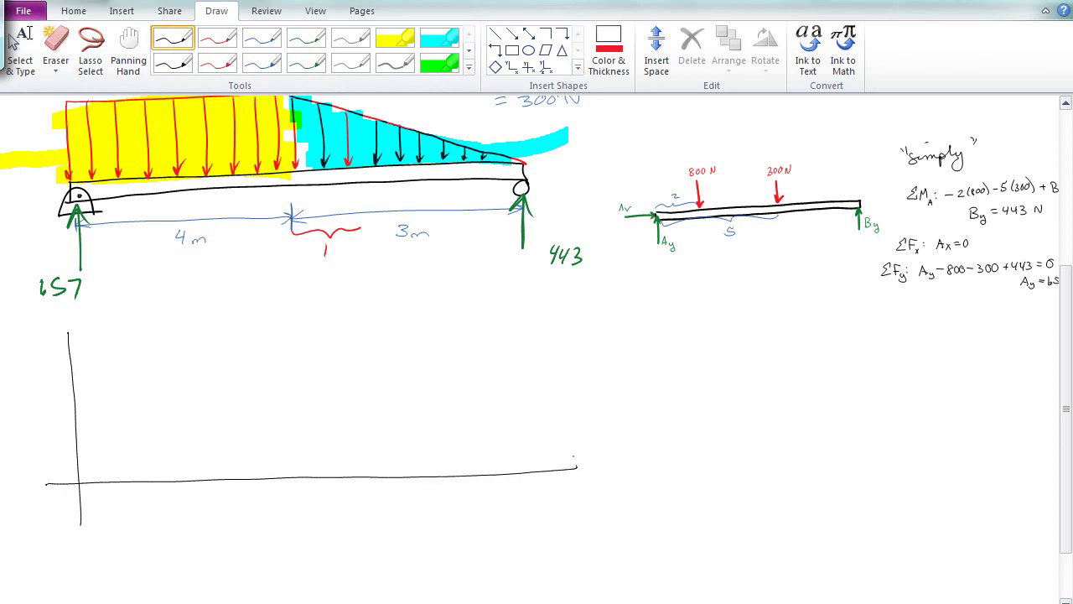
Step: Underline the 657 reaction in blue and mark 657 on the shear diagram's vertical axis
{"action": "left_click", "coordinate": [262, 63]}
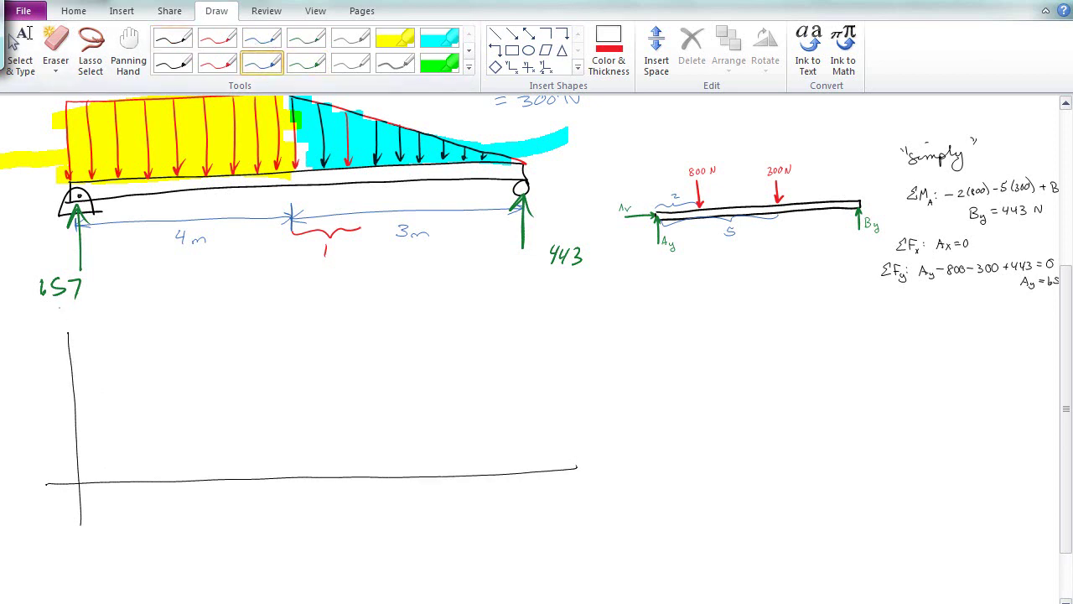
{"action": "left_click_drag", "start_coordinate": [36, 307], "coordinate": [97, 296]}
{"action": "mouse_move", "coordinate": [63, 358]}
{"action": "left_mouse_down"}
{"action": "mouse_move", "coordinate": [79, 357]}
{"action": "mouse_move", "coordinate": [33, 362]}
{"action": "mouse_move", "coordinate": [45, 348]}
{"action": "mouse_move", "coordinate": [52, 362]}
{"action": "left_mouse_up"}
{"action": "left_click", "coordinate": [261, 38]}
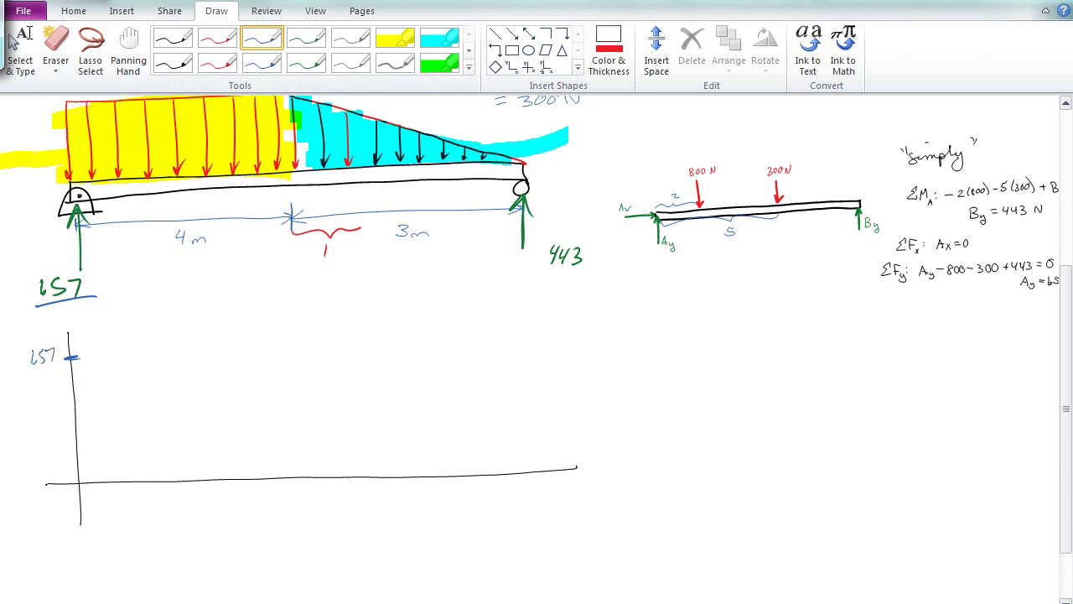
Step: Redraw the shear diagram's vertical axis longer in black and mark 657 on it in thin blue ink
{"action": "scroll", "coordinate": [536, 310], "scroll_direction": "left", "scroll_amount": 2}
{"action": "mouse_move", "coordinate": [78, 402]}
{"action": "left_mouse_down"}
{"action": "mouse_move", "coordinate": [40, 355]}
{"action": "mouse_move", "coordinate": [101, 364]}
{"action": "left_mouse_up"}
{"action": "left_click", "coordinate": [172, 37]}
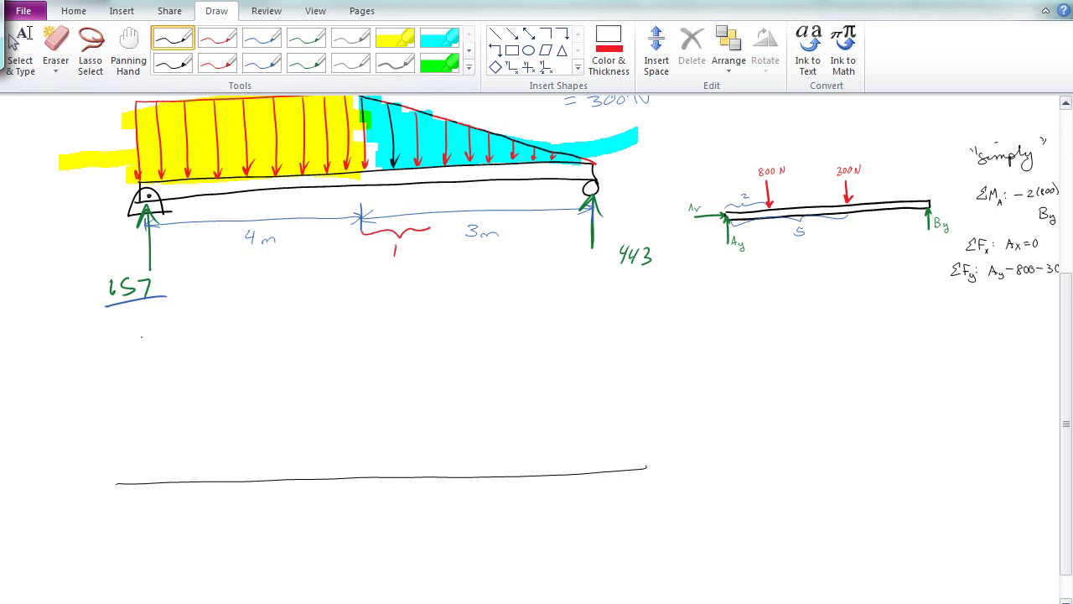
{"action": "left_click_drag", "start_coordinate": [138, 333], "coordinate": [149, 563]}
{"action": "left_click", "coordinate": [267, 36]}
{"action": "mouse_move", "coordinate": [133, 348]}
{"action": "left_mouse_down"}
{"action": "mouse_move", "coordinate": [148, 347]}
{"action": "mouse_move", "coordinate": [97, 359]}
{"action": "mouse_move", "coordinate": [123, 361]}
{"action": "left_mouse_up"}
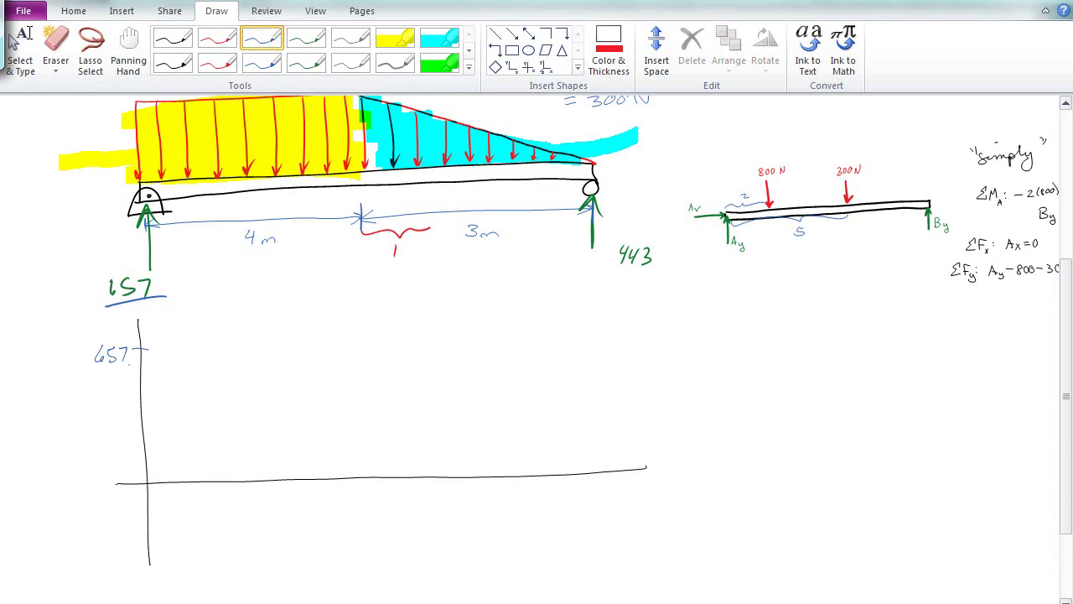
Step: Draw a thin grey dashed vertical line from the end of the 4 m span down through the shear diagram
{"action": "left_click", "coordinate": [1066, 102]}
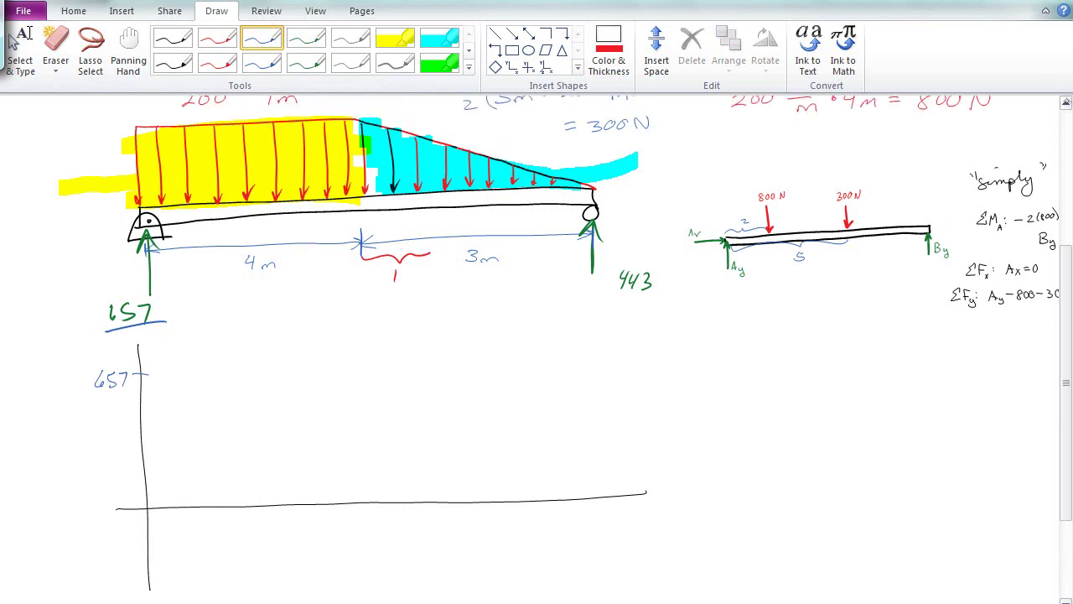
{"action": "left_click", "coordinate": [350, 38]}
{"action": "left_click_drag", "start_coordinate": [370, 399], "coordinate": [371, 417]}
{"action": "left_click_drag", "start_coordinate": [373, 432], "coordinate": [377, 484]}
{"action": "left_click_drag", "start_coordinate": [377, 506], "coordinate": [378, 522]}
{"action": "left_click_drag", "start_coordinate": [379, 531], "coordinate": [385, 587]}
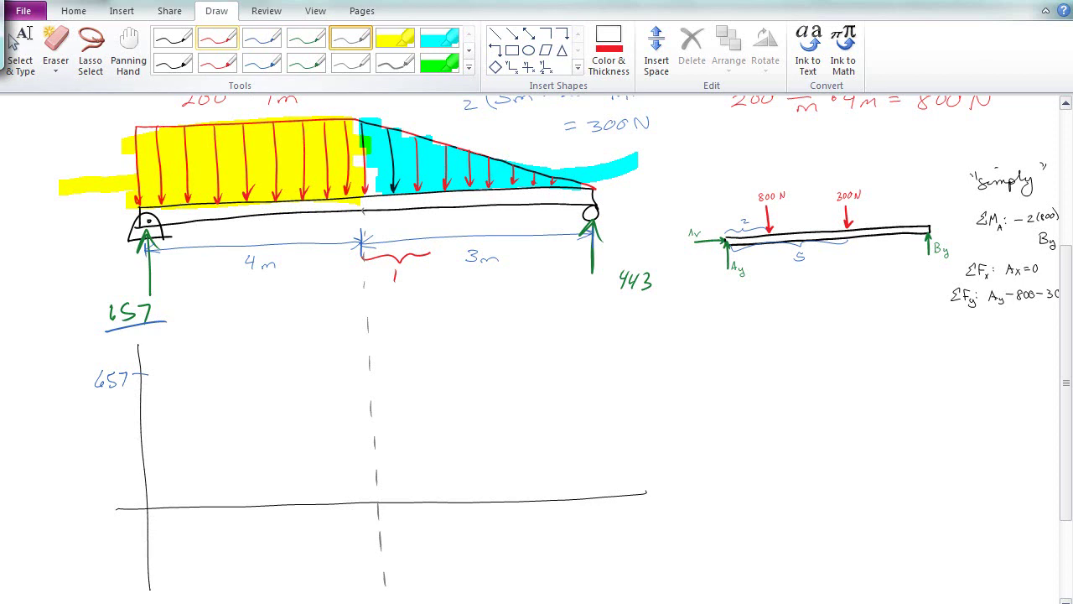
Step: Write the subtraction 657 − 800 = −143 in thin blue ink beside the shear diagram
{"action": "left_click", "coordinate": [262, 38]}
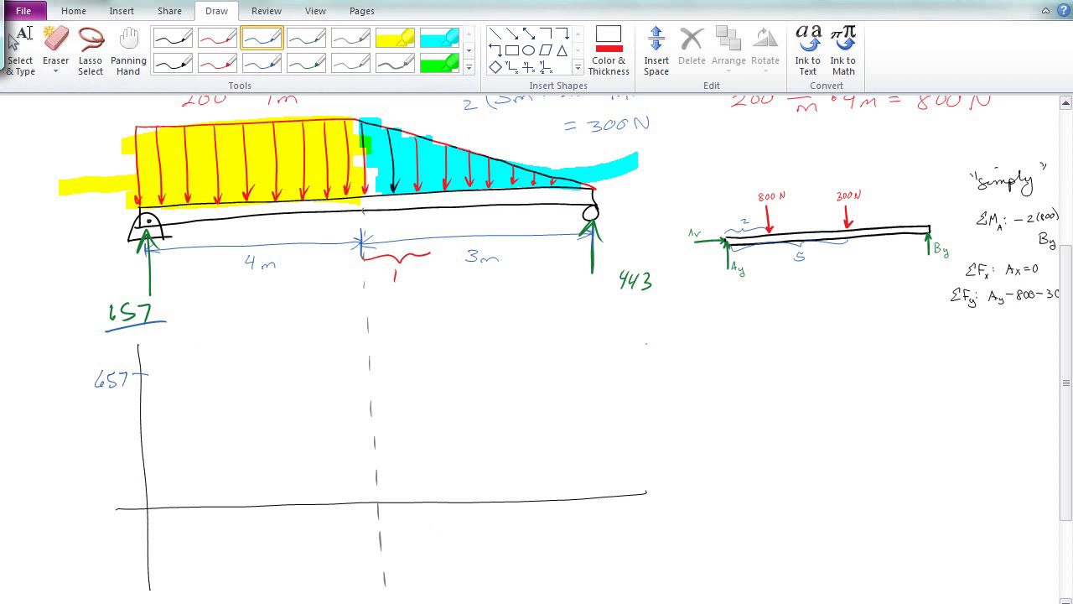
{"action": "mouse_move", "coordinate": [689, 349]}
{"action": "left_mouse_down"}
{"action": "mouse_move", "coordinate": [685, 364]}
{"action": "mouse_move", "coordinate": [723, 366]}
{"action": "left_mouse_up"}
{"action": "left_click_drag", "start_coordinate": [668, 385], "coordinate": [679, 384]}
{"action": "mouse_move", "coordinate": [699, 377]}
{"action": "left_mouse_down"}
{"action": "mouse_move", "coordinate": [692, 389]}
{"action": "mouse_move", "coordinate": [707, 377]}
{"action": "left_mouse_up"}
{"action": "left_click_drag", "start_coordinate": [726, 374], "coordinate": [727, 375]}
{"action": "left_click_drag", "start_coordinate": [668, 400], "coordinate": [739, 393]}
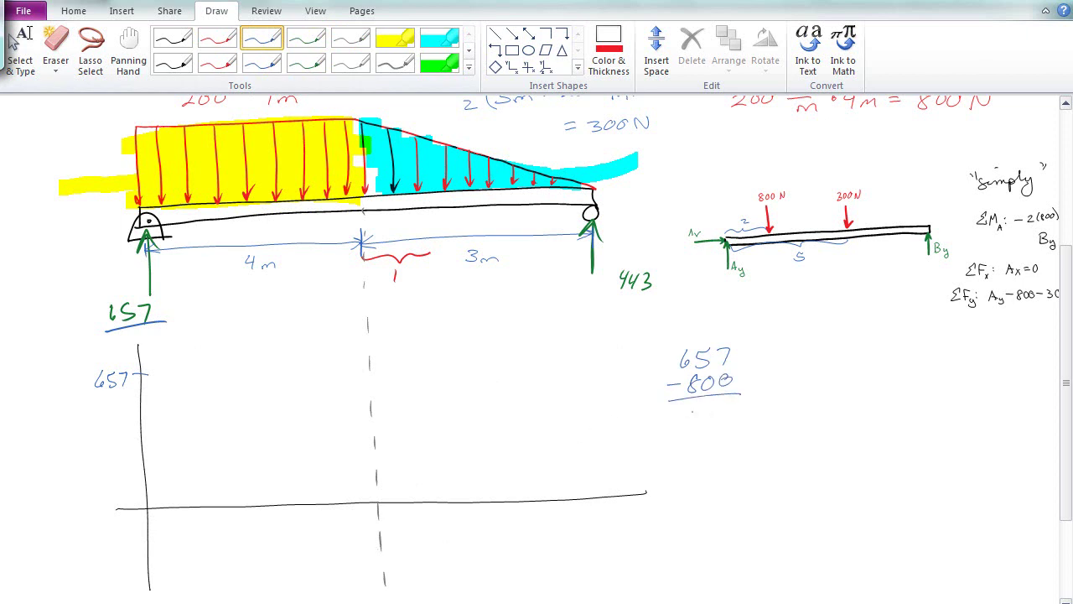
{"action": "left_click_drag", "start_coordinate": [709, 403], "coordinate": [717, 414]}
{"action": "mouse_move", "coordinate": [714, 406]}
{"action": "left_mouse_down"}
{"action": "mouse_move", "coordinate": [712, 419]}
{"action": "mouse_move", "coordinate": [725, 417]}
{"action": "left_mouse_up"}
Step: Add a blue tick labelled −143 on the shear diagram's vertical axis, below the horizontal axis
{"action": "left_click_drag", "start_coordinate": [138, 534], "coordinate": [158, 535]}
{"action": "left_click_drag", "start_coordinate": [81, 540], "coordinate": [90, 541]}
{"action": "mouse_move", "coordinate": [97, 529]}
{"action": "left_mouse_down"}
{"action": "mouse_move", "coordinate": [96, 549]}
{"action": "mouse_move", "coordinate": [106, 550]}
{"action": "left_mouse_up"}
{"action": "mouse_move", "coordinate": [117, 533]}
{"action": "left_mouse_down"}
{"action": "mouse_move", "coordinate": [130, 541]}
{"action": "mouse_move", "coordinate": [118, 549]}
{"action": "left_mouse_up"}
Step: Plot thick blue points at 657 on the axis and −143 on the dashed line, and join them with a thin blue straight line
{"action": "left_click", "coordinate": [261, 62]}
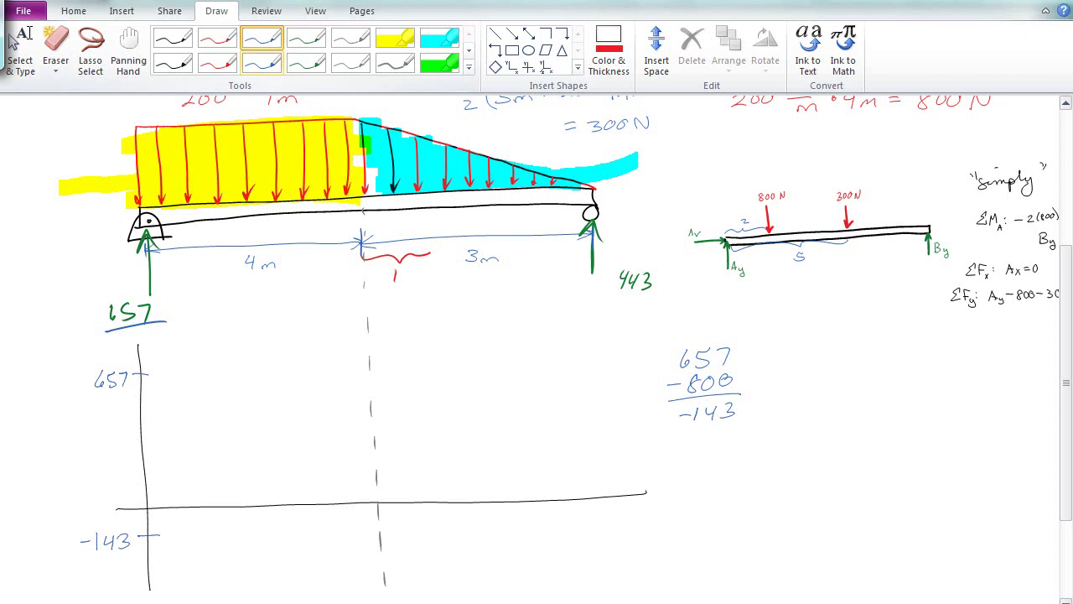
{"action": "left_click", "coordinate": [140, 374]}
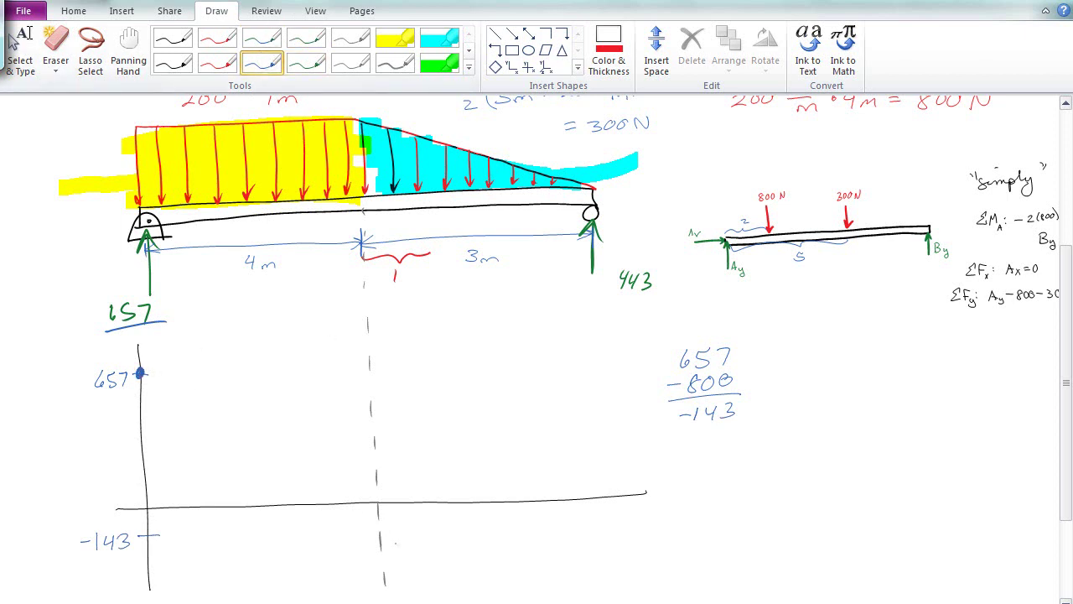
{"action": "left_click", "coordinate": [380, 540]}
{"action": "left_click", "coordinate": [262, 38]}
{"action": "left_click_drag", "start_coordinate": [141, 374], "coordinate": [380, 540]}
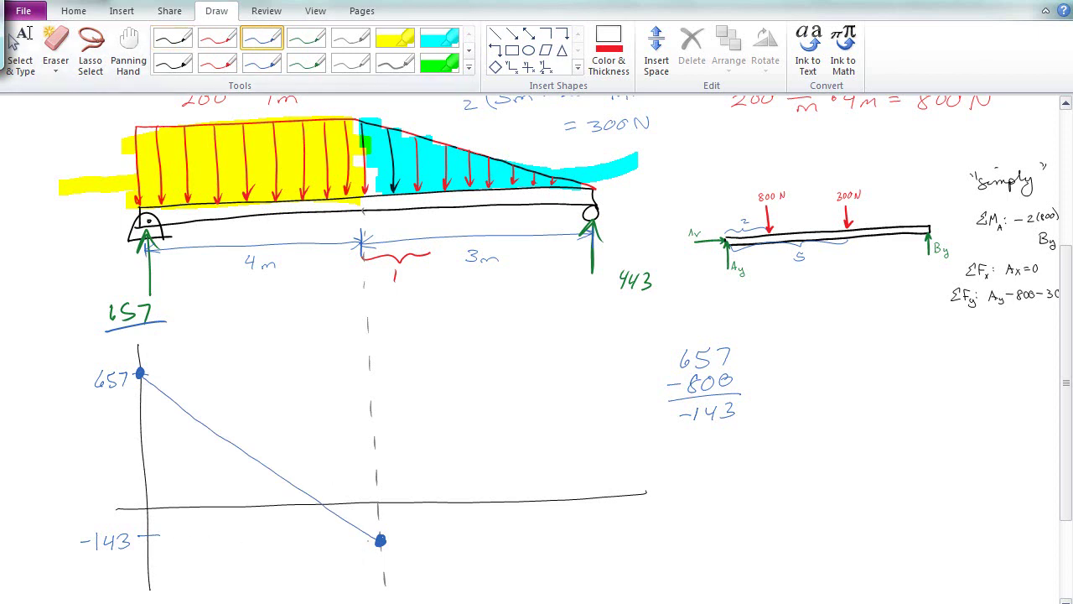
Step: Write the subtraction −143 − 300 = −443 in thin blue ink beside the first subtraction
{"action": "left_click_drag", "start_coordinate": [788, 410], "coordinate": [799, 410]}
{"action": "mouse_move", "coordinate": [804, 404]}
{"action": "left_mouse_down"}
{"action": "mouse_move", "coordinate": [802, 419]}
{"action": "mouse_move", "coordinate": [830, 418]}
{"action": "left_mouse_up"}
{"action": "mouse_move", "coordinate": [516, 117]}
{"action": "left_mouse_down"}
{"action": "mouse_move", "coordinate": [503, 134]}
{"action": "mouse_move", "coordinate": [541, 134]}
{"action": "left_mouse_up"}
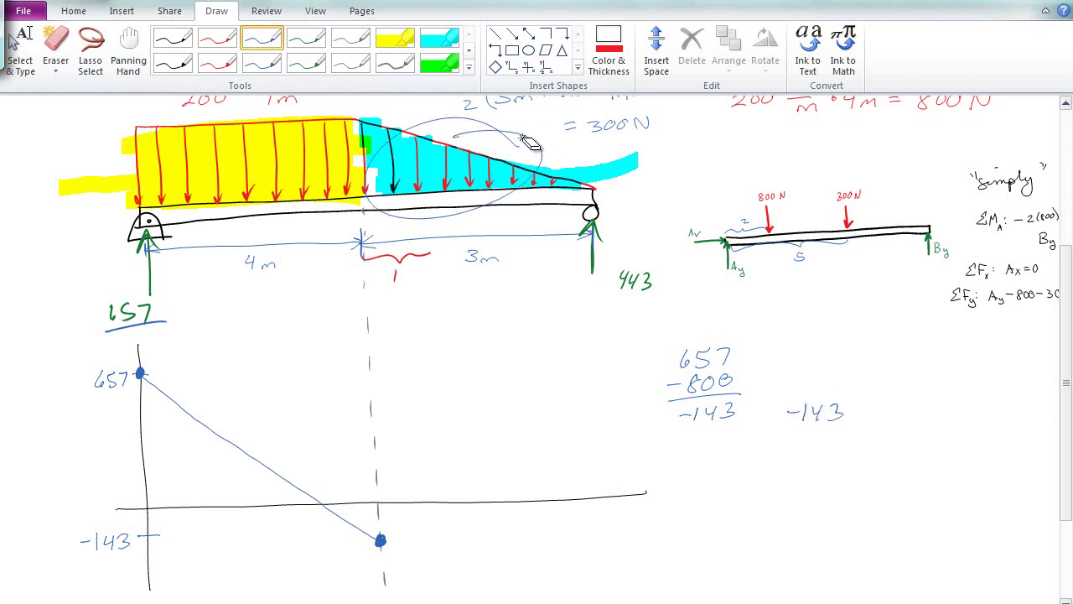
{"action": "mouse_move", "coordinate": [788, 437]}
{"action": "left_mouse_down"}
{"action": "mouse_move", "coordinate": [805, 443]}
{"action": "mouse_move", "coordinate": [819, 431]}
{"action": "left_mouse_up"}
{"action": "left_click_drag", "start_coordinate": [834, 428], "coordinate": [834, 429]}
{"action": "mouse_move", "coordinate": [783, 455]}
{"action": "left_mouse_down"}
{"action": "mouse_move", "coordinate": [846, 450]}
{"action": "mouse_move", "coordinate": [816, 475]}
{"action": "left_mouse_up"}
{"action": "mouse_move", "coordinate": [813, 466]}
{"action": "left_mouse_down"}
{"action": "mouse_move", "coordinate": [813, 484]}
{"action": "mouse_move", "coordinate": [835, 473]}
{"action": "left_mouse_up"}
{"action": "mouse_move", "coordinate": [838, 466]}
{"action": "left_mouse_down"}
{"action": "mouse_move", "coordinate": [849, 468]}
{"action": "mouse_move", "coordinate": [832, 482]}
{"action": "left_mouse_up"}
{"action": "left_click_drag", "start_coordinate": [848, 468], "coordinate": [838, 480]}
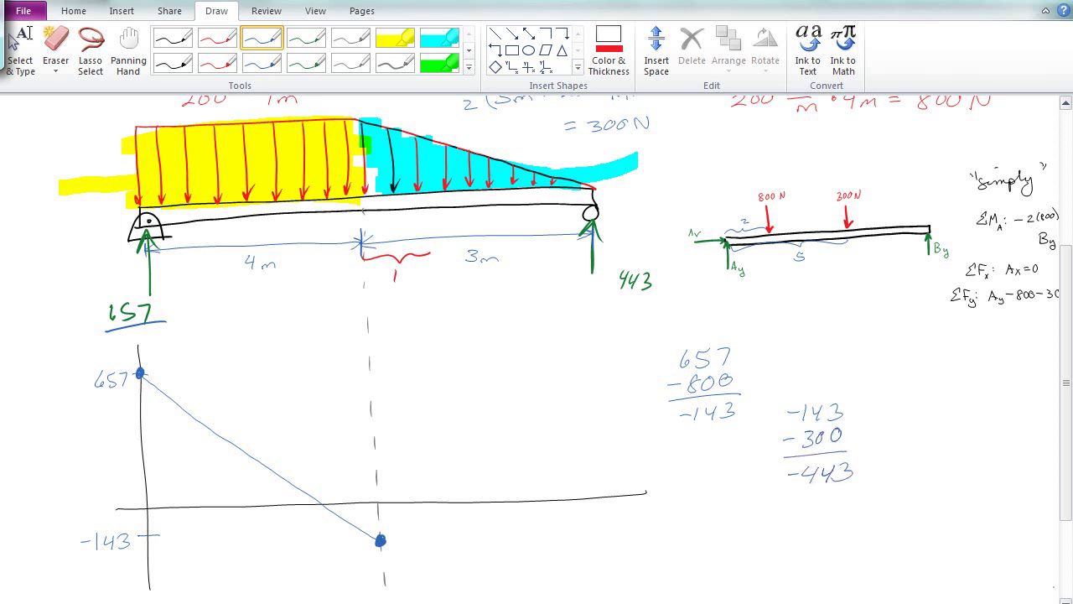
Step: Add a blue tick labelled −443 at the lower end of the shear diagram's vertical axis
{"action": "scroll", "coordinate": [1049, 584], "scroll_direction": "down", "scroll_amount": 3}
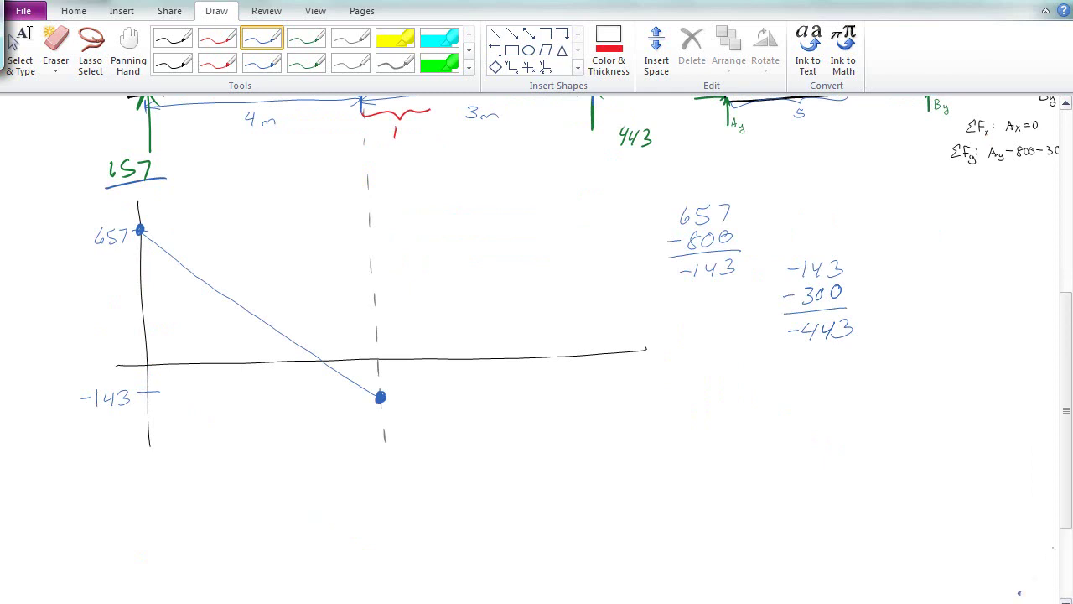
{"action": "scroll", "coordinate": [1054, 395], "scroll_direction": "up", "scroll_amount": 3}
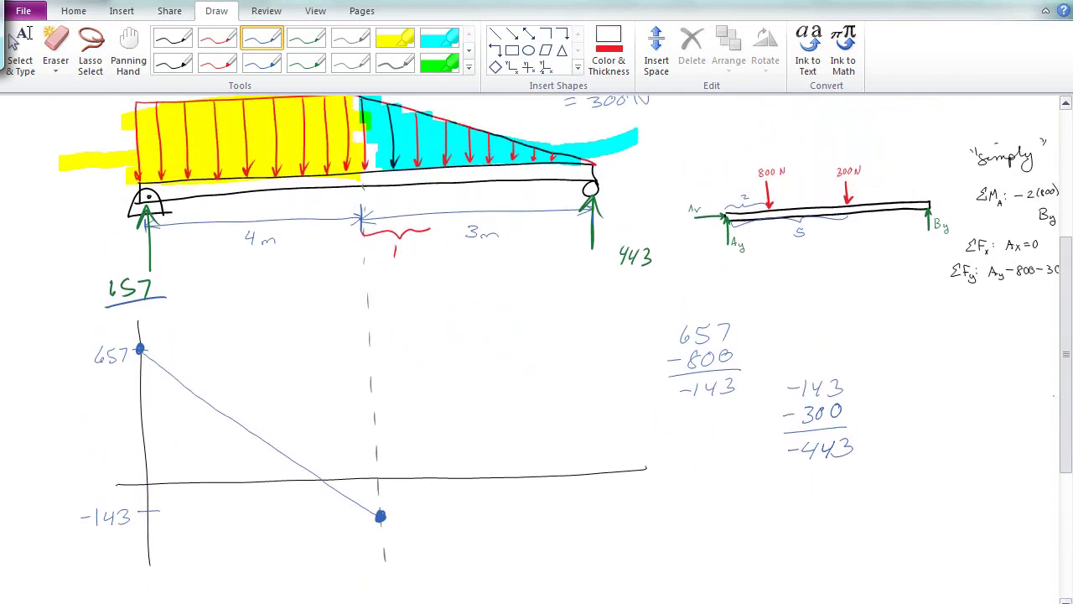
{"action": "left_click_drag", "start_coordinate": [142, 566], "coordinate": [166, 566]}
{"action": "left_click_drag", "start_coordinate": [72, 570], "coordinate": [116, 577]}
Step: Draw a grey dashed vertical line below the roller support and plot a thick blue point on it at the −443 level
{"action": "left_click", "coordinate": [351, 63]}
{"action": "left_click_drag", "start_coordinate": [603, 261], "coordinate": [604, 287]}
{"action": "left_click_drag", "start_coordinate": [597, 391], "coordinate": [597, 405]}
{"action": "left_click_drag", "start_coordinate": [593, 458], "coordinate": [591, 541]}
{"action": "mouse_move", "coordinate": [592, 570]}
{"action": "left_mouse_down"}
{"action": "mouse_move", "coordinate": [592, 595]}
{"action": "mouse_move", "coordinate": [592, 582]}
{"action": "left_mouse_up"}
{"action": "left_click", "coordinate": [262, 63]}
{"action": "left_click", "coordinate": [261, 63]}
Step: Sketch a small beam in thin blue ink below the 3 m span, with shrinking downward arrows bounded by a rising slanted line
{"action": "left_click", "coordinate": [262, 37]}
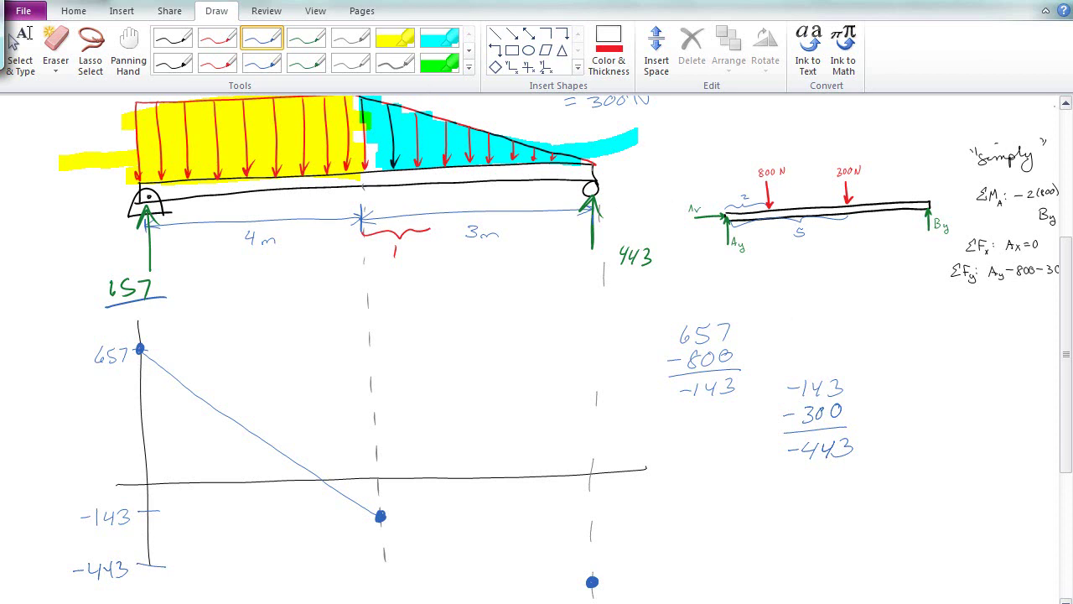
{"action": "left_click", "coordinate": [1066, 102]}
{"action": "left_click", "coordinate": [1066, 101]}
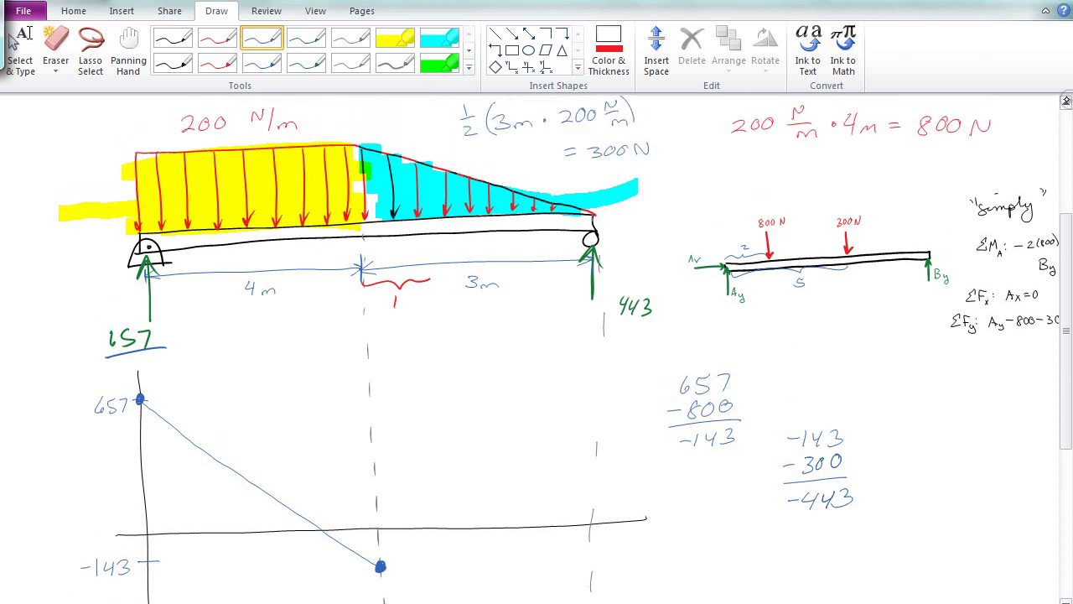
{"action": "mouse_move", "coordinate": [389, 346]}
{"action": "left_mouse_down"}
{"action": "mouse_move", "coordinate": [558, 338]}
{"action": "mouse_move", "coordinate": [421, 360]}
{"action": "mouse_move", "coordinate": [559, 333]}
{"action": "left_mouse_up"}
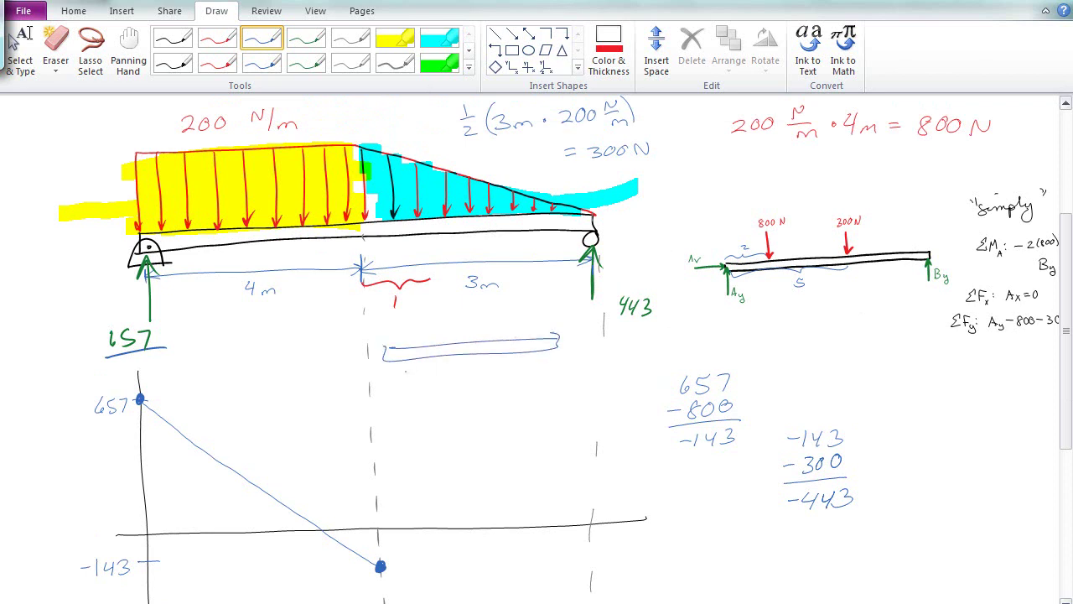
{"action": "mouse_move", "coordinate": [393, 354]}
{"action": "left_mouse_down"}
{"action": "mouse_move", "coordinate": [399, 414]}
{"action": "mouse_move", "coordinate": [416, 394]}
{"action": "left_mouse_up"}
{"action": "mouse_move", "coordinate": [433, 352]}
{"action": "left_mouse_down"}
{"action": "mouse_move", "coordinate": [435, 389]}
{"action": "mouse_move", "coordinate": [458, 367]}
{"action": "left_mouse_up"}
{"action": "mouse_move", "coordinate": [471, 350]}
{"action": "left_mouse_down"}
{"action": "mouse_move", "coordinate": [472, 369]}
{"action": "mouse_move", "coordinate": [508, 355]}
{"action": "left_mouse_up"}
{"action": "mouse_move", "coordinate": [444, 387]}
{"action": "left_mouse_down"}
{"action": "mouse_move", "coordinate": [379, 419]}
{"action": "mouse_move", "coordinate": [584, 333]}
{"action": "left_mouse_up"}
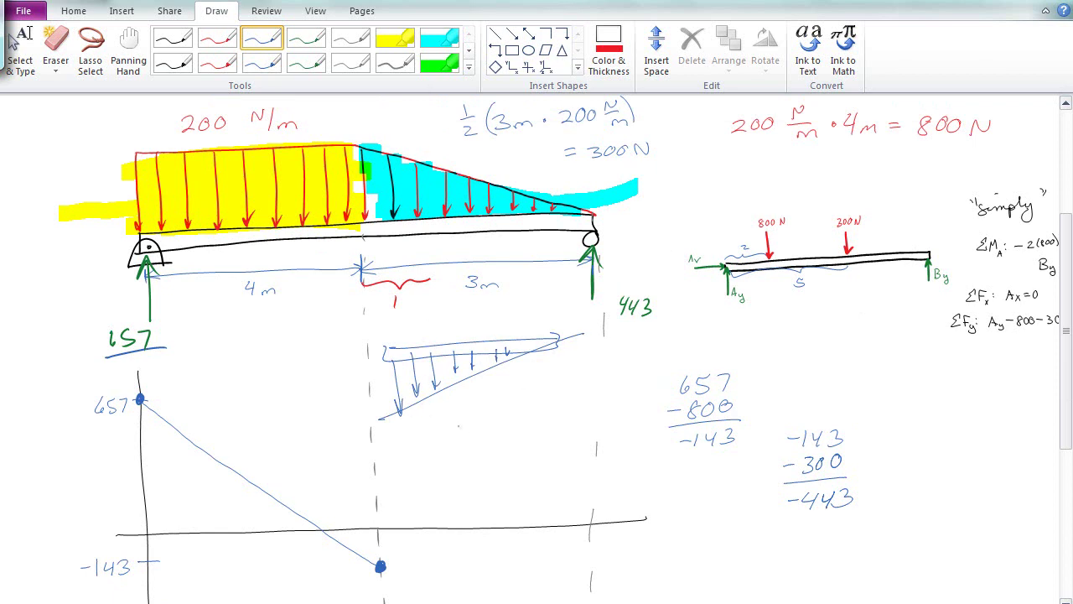
Step: Draw a rising arrow under the small load sketch and annotate it with "pos slope →" in blue
{"action": "left_click_drag", "start_coordinate": [449, 424], "coordinate": [517, 393]}
{"action": "mouse_move", "coordinate": [497, 392]}
{"action": "left_mouse_down"}
{"action": "mouse_move", "coordinate": [506, 403]}
{"action": "mouse_move", "coordinate": [478, 426]}
{"action": "mouse_move", "coordinate": [533, 411]}
{"action": "left_mouse_up"}
{"action": "left_click", "coordinate": [498, 422]}
{"action": "mouse_move", "coordinate": [540, 406]}
{"action": "left_mouse_down"}
{"action": "mouse_move", "coordinate": [538, 423]}
{"action": "mouse_move", "coordinate": [596, 390]}
{"action": "left_mouse_up"}
{"action": "mouse_move", "coordinate": [590, 386]}
{"action": "left_mouse_down"}
{"action": "mouse_move", "coordinate": [615, 395]}
{"action": "mouse_move", "coordinate": [620, 370]}
{"action": "mouse_move", "coordinate": [651, 350]}
{"action": "left_mouse_up"}
{"action": "left_click", "coordinate": [621, 358]}
{"action": "left_click_drag", "start_coordinate": [652, 351], "coordinate": [670, 339]}
{"action": "mouse_move", "coordinate": [672, 343]}
{"action": "left_mouse_down"}
{"action": "mouse_move", "coordinate": [686, 337]}
{"action": "mouse_move", "coordinate": [680, 349]}
{"action": "left_mouse_up"}
{"action": "left_click_drag", "start_coordinate": [685, 340], "coordinate": [696, 336]}
{"action": "mouse_move", "coordinate": [710, 319]}
{"action": "left_mouse_down"}
{"action": "mouse_move", "coordinate": [717, 331]}
{"action": "mouse_move", "coordinate": [667, 348]}
{"action": "mouse_move", "coordinate": [622, 389]}
{"action": "mouse_move", "coordinate": [617, 360]}
{"action": "mouse_move", "coordinate": [714, 329]}
{"action": "left_mouse_up"}
Step: Erase the small load sketch together with its arrow and "pos slope" note
{"action": "left_click", "coordinate": [55, 51]}
{"action": "left_click", "coordinate": [262, 36]}
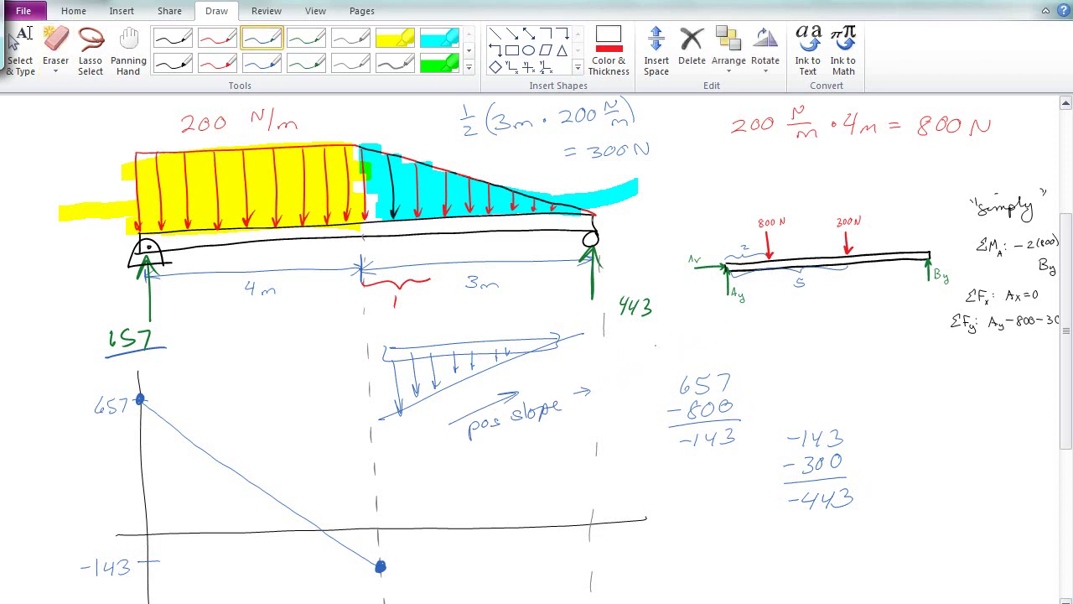
{"action": "left_click", "coordinate": [56, 50]}
{"action": "mouse_move", "coordinate": [519, 402]}
{"action": "left_mouse_down"}
{"action": "mouse_move", "coordinate": [479, 427]}
{"action": "mouse_move", "coordinate": [489, 412]}
{"action": "mouse_move", "coordinate": [395, 407]}
{"action": "mouse_move", "coordinate": [518, 350]}
{"action": "left_mouse_up"}
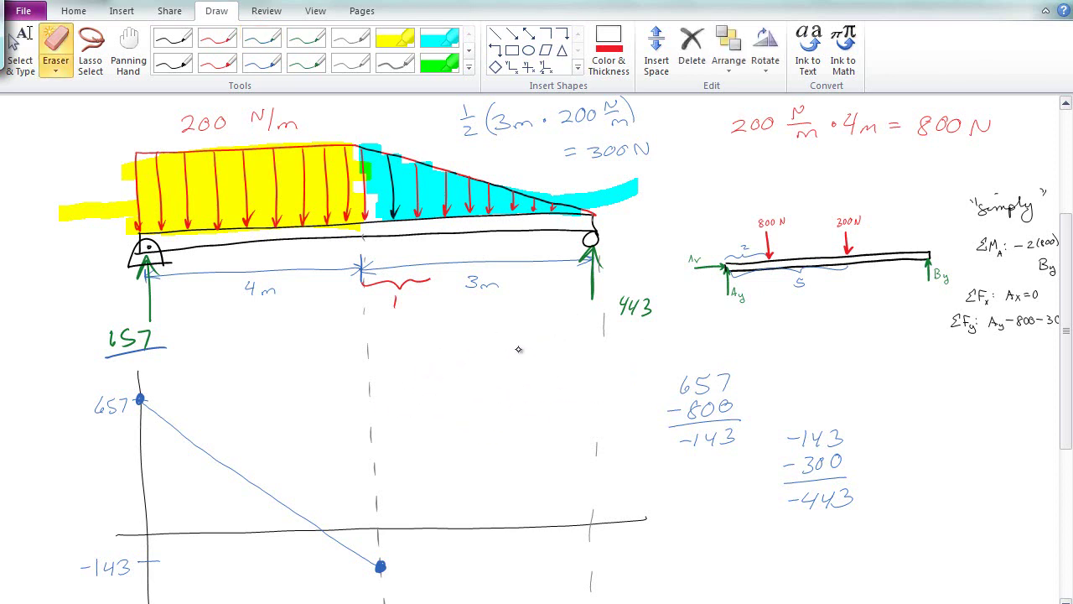
Step: Draw a thin blue curve from the −143 point to the −443 point, steep at first and flattening towards the roller
{"action": "left_click", "coordinate": [261, 37]}
{"action": "scroll", "coordinate": [537, 348], "scroll_direction": "down", "scroll_amount": 2}
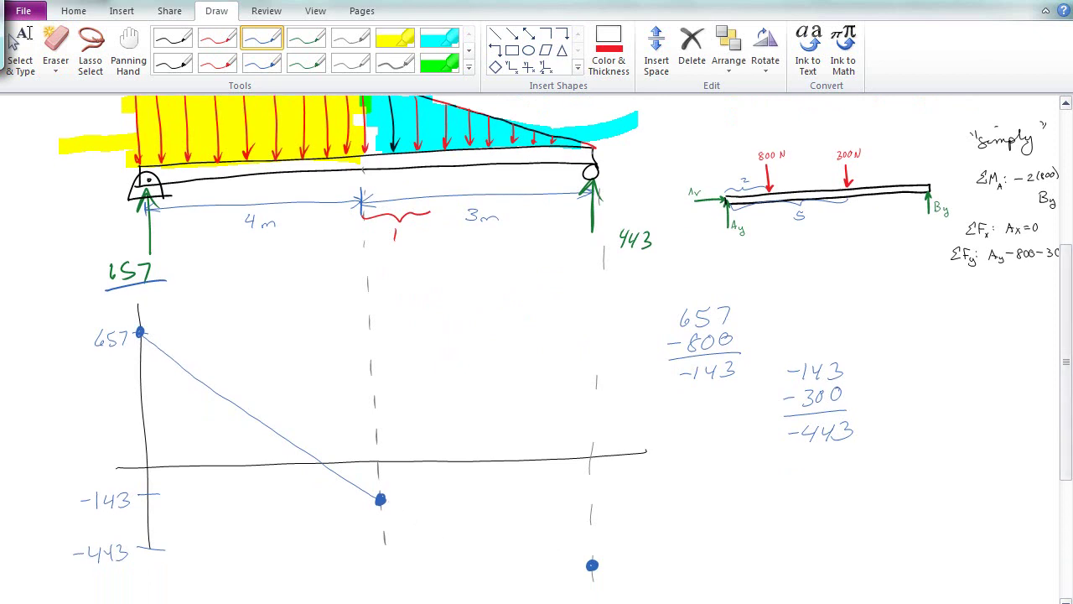
{"action": "mouse_move", "coordinate": [382, 503]}
{"action": "left_mouse_down"}
{"action": "mouse_move", "coordinate": [394, 524]}
{"action": "mouse_move", "coordinate": [485, 557]}
{"action": "mouse_move", "coordinate": [591, 567]}
{"action": "left_mouse_up"}
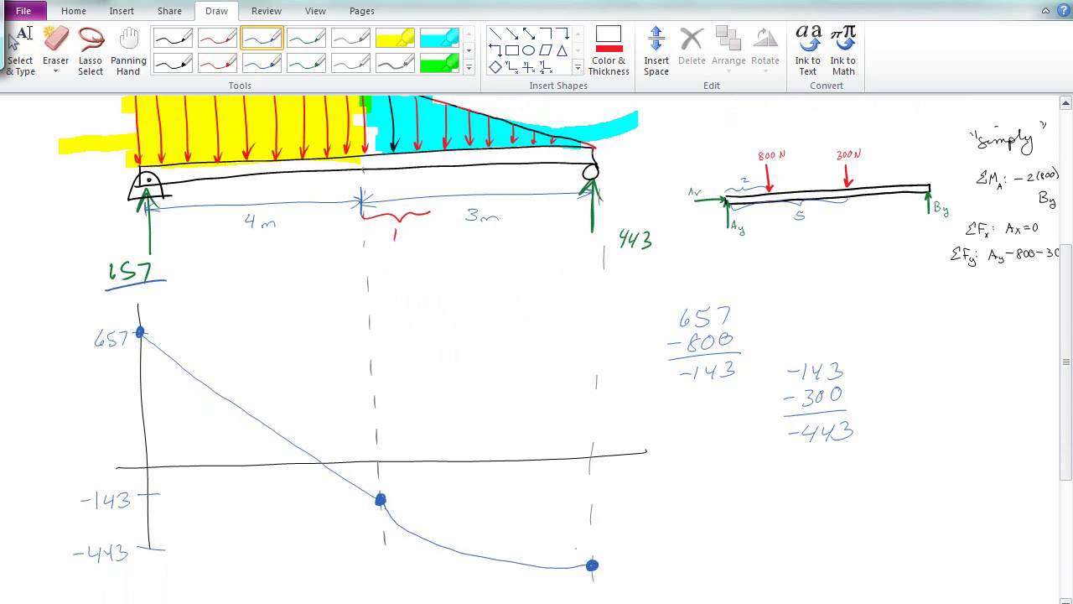
Step: Circle the tapering end of the triangular load and trace over the shear curve in blue, erasing these temporary marks
{"action": "mouse_move", "coordinate": [599, 122]}
{"action": "left_mouse_down"}
{"action": "mouse_move", "coordinate": [541, 151]}
{"action": "mouse_move", "coordinate": [637, 125]}
{"action": "left_mouse_up"}
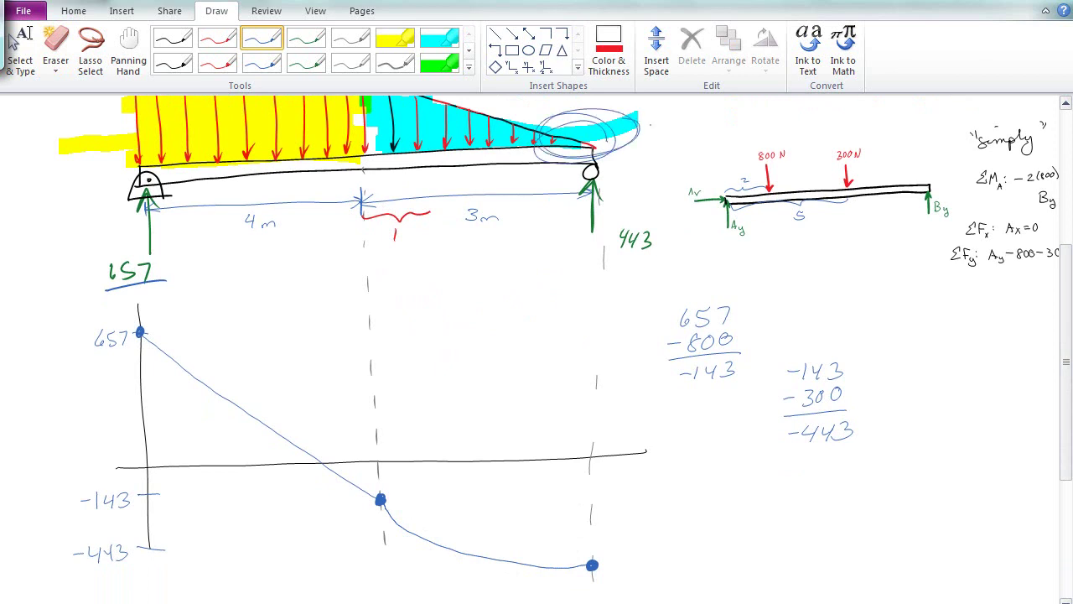
{"action": "mouse_move", "coordinate": [377, 100]}
{"action": "left_mouse_down"}
{"action": "mouse_move", "coordinate": [431, 118]}
{"action": "mouse_move", "coordinate": [444, 134]}
{"action": "mouse_move", "coordinate": [428, 100]}
{"action": "mouse_move", "coordinate": [428, 159]}
{"action": "mouse_move", "coordinate": [520, 285]}
{"action": "left_mouse_up"}
{"action": "mouse_move", "coordinate": [557, 168]}
{"action": "left_mouse_down"}
{"action": "mouse_move", "coordinate": [560, 151]}
{"action": "mouse_move", "coordinate": [545, 198]}
{"action": "mouse_move", "coordinate": [491, 270]}
{"action": "mouse_move", "coordinate": [509, 307]}
{"action": "left_mouse_up"}
{"action": "left_click_drag", "start_coordinate": [587, 133], "coordinate": [637, 153]}
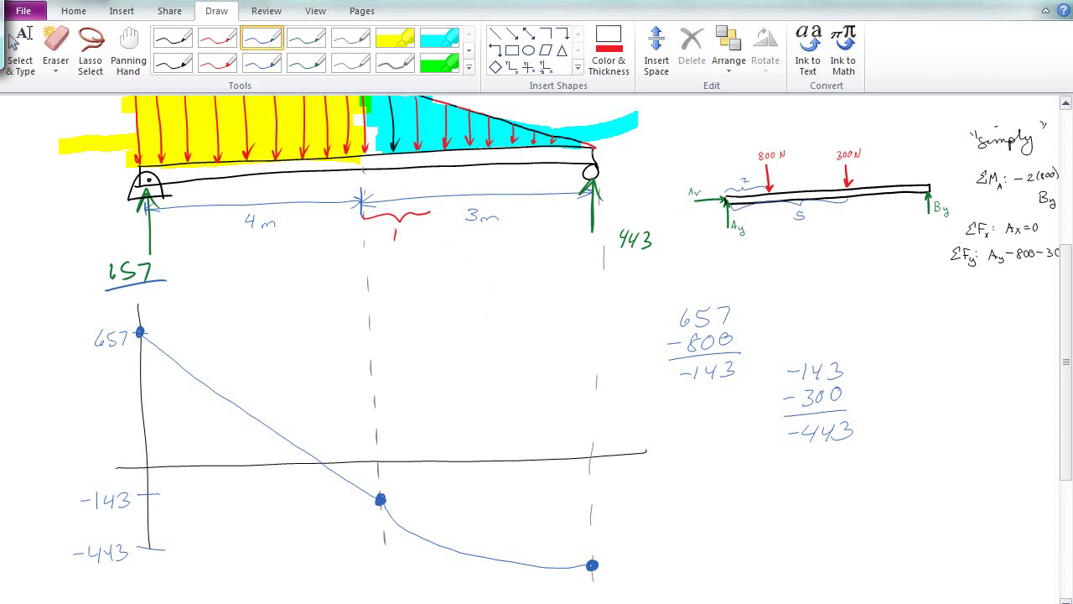
{"action": "mouse_move", "coordinate": [385, 508]}
{"action": "left_mouse_down"}
{"action": "mouse_move", "coordinate": [486, 565]}
{"action": "mouse_move", "coordinate": [589, 569]}
{"action": "left_mouse_up"}
{"action": "left_click", "coordinate": [586, 569]}
{"action": "left_click_drag", "start_coordinate": [590, 165], "coordinate": [582, 178]}
{"action": "mouse_move", "coordinate": [666, 202]}
{"action": "left_mouse_down"}
{"action": "mouse_move", "coordinate": [673, 253]}
{"action": "mouse_move", "coordinate": [671, 235]}
{"action": "left_mouse_up"}
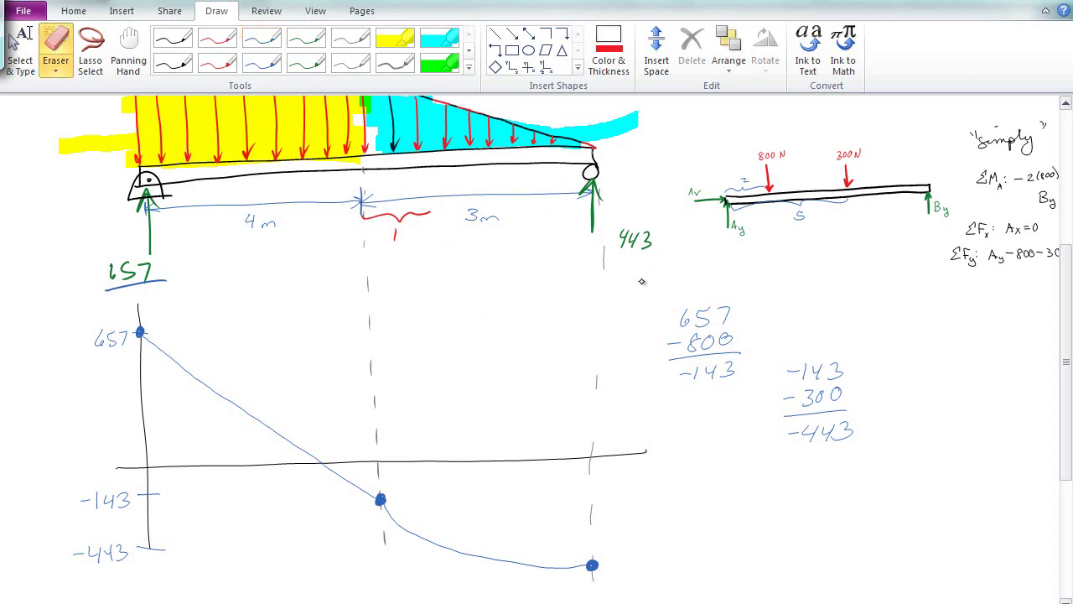
Step: Plot thick blue points on the shear diagram's horizontal axis below the roller and at the origin
{"action": "left_click", "coordinate": [261, 62]}
{"action": "left_click", "coordinate": [590, 458]}
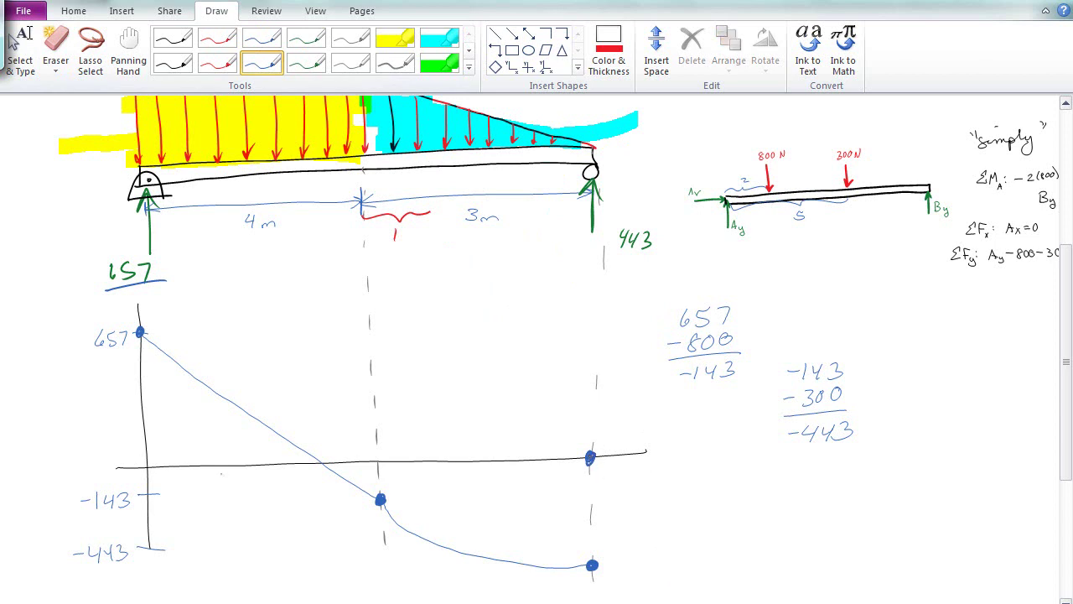
{"action": "left_click", "coordinate": [147, 467]}
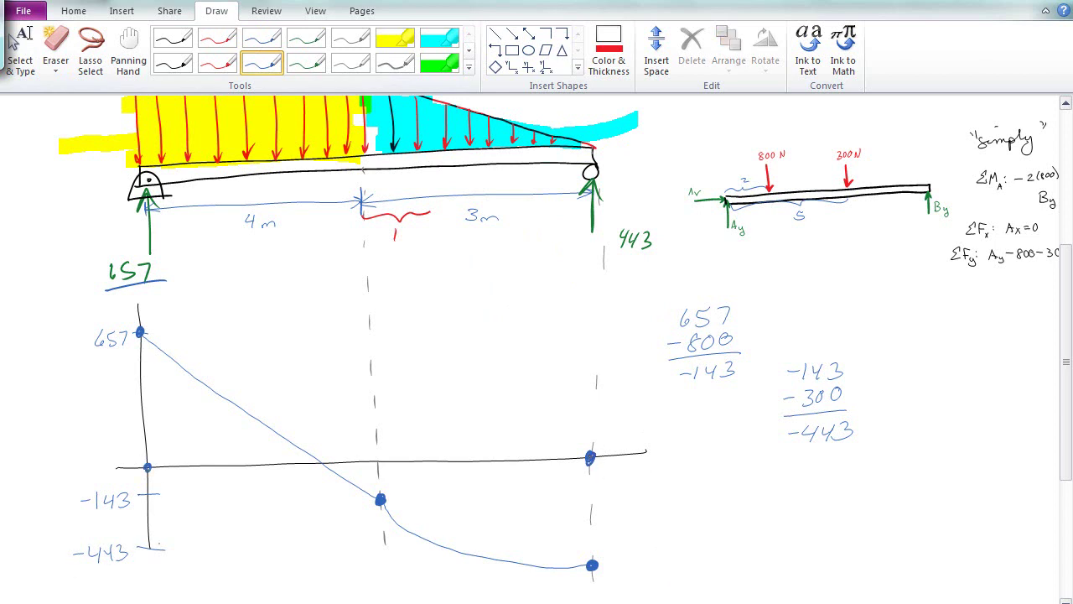
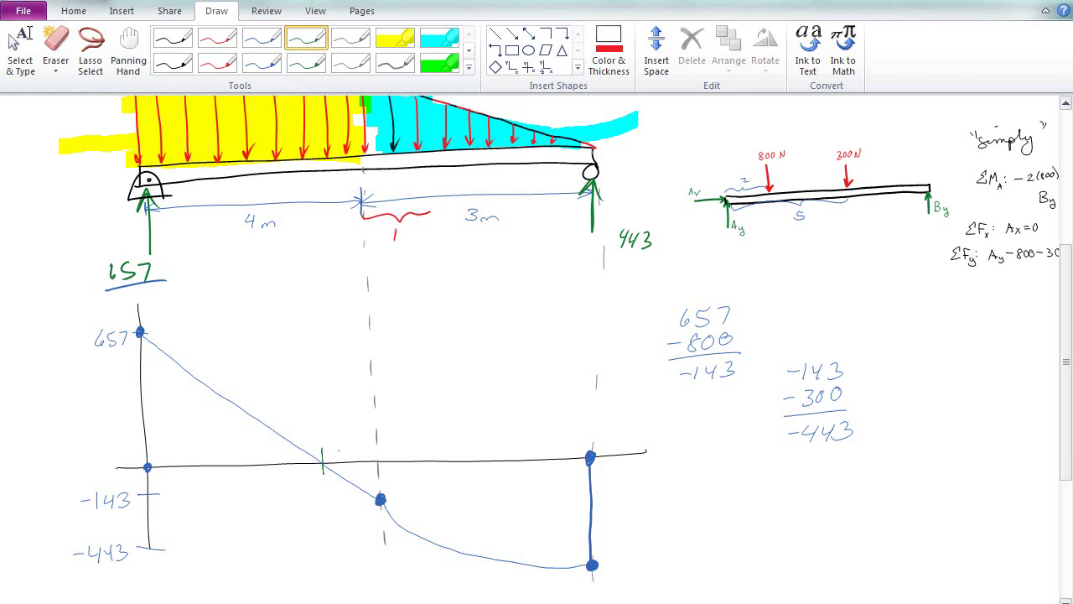
Step: Erase the two shear subtractions and write y = mx + b in thin black ink in their place
{"action": "left_click", "coordinate": [55, 50]}
{"action": "mouse_move", "coordinate": [761, 347]}
{"action": "left_mouse_down"}
{"action": "mouse_move", "coordinate": [680, 318]}
{"action": "mouse_move", "coordinate": [741, 336]}
{"action": "mouse_move", "coordinate": [667, 375]}
{"action": "mouse_move", "coordinate": [735, 370]}
{"action": "mouse_move", "coordinate": [773, 385]}
{"action": "mouse_move", "coordinate": [748, 411]}
{"action": "mouse_move", "coordinate": [842, 413]}
{"action": "mouse_move", "coordinate": [819, 433]}
{"action": "mouse_move", "coordinate": [872, 447]}
{"action": "left_mouse_up"}
{"action": "left_click", "coordinate": [172, 38]}
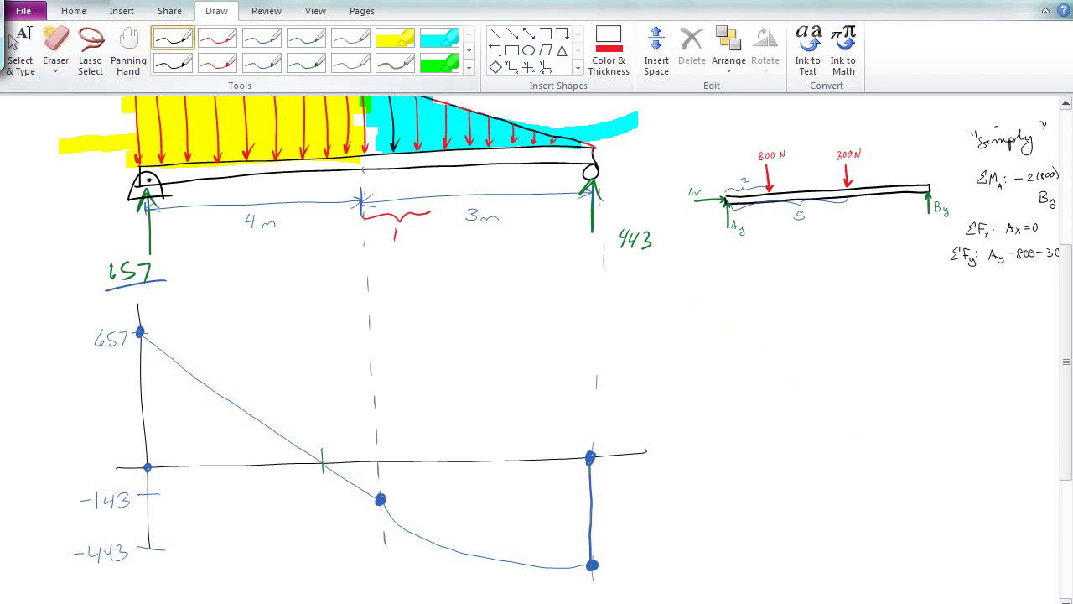
{"action": "mouse_move", "coordinate": [718, 333]}
{"action": "left_mouse_down"}
{"action": "mouse_move", "coordinate": [719, 358]}
{"action": "mouse_move", "coordinate": [751, 333]}
{"action": "left_mouse_up"}
{"action": "left_click", "coordinate": [783, 334]}
{"action": "left_click_drag", "start_coordinate": [739, 341], "coordinate": [807, 338]}
{"action": "mouse_move", "coordinate": [806, 323]}
{"action": "left_mouse_down"}
{"action": "mouse_move", "coordinate": [794, 338]}
{"action": "mouse_move", "coordinate": [825, 326]}
{"action": "left_mouse_up"}
{"action": "left_click_drag", "start_coordinate": [819, 319], "coordinate": [819, 334]}
{"action": "left_click_drag", "start_coordinate": [831, 315], "coordinate": [835, 334]}
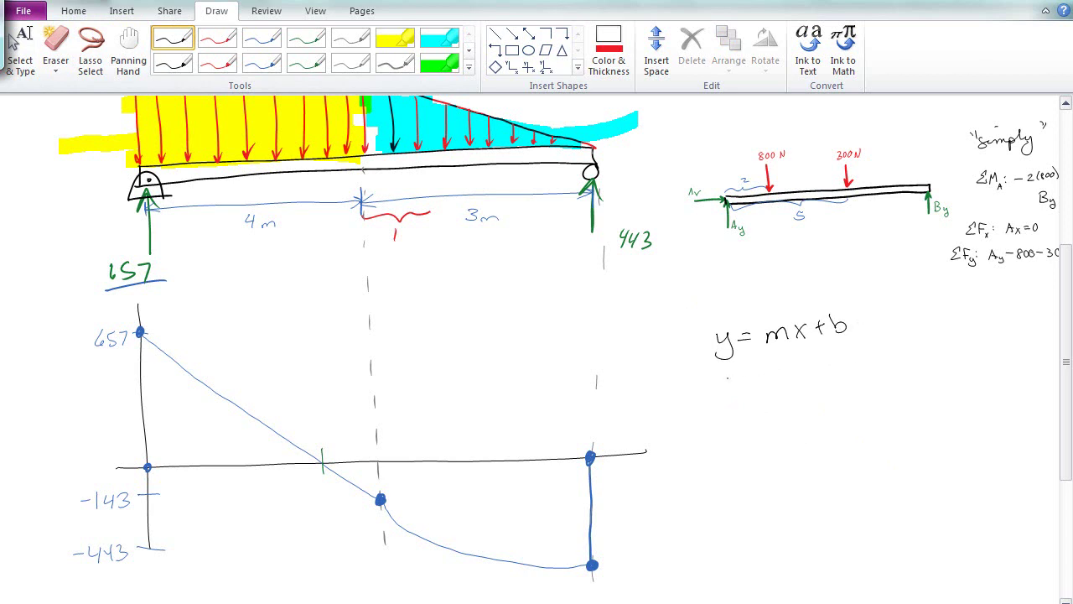
Step: Write the equation of the straight shear segment, y = −200x + 657, below the general line equation
{"action": "left_click_drag", "start_coordinate": [722, 374], "coordinate": [726, 398]}
{"action": "left_click_drag", "start_coordinate": [746, 373], "coordinate": [761, 377]}
{"action": "scroll", "coordinate": [536, 344], "scroll_direction": "up", "scroll_amount": 3}
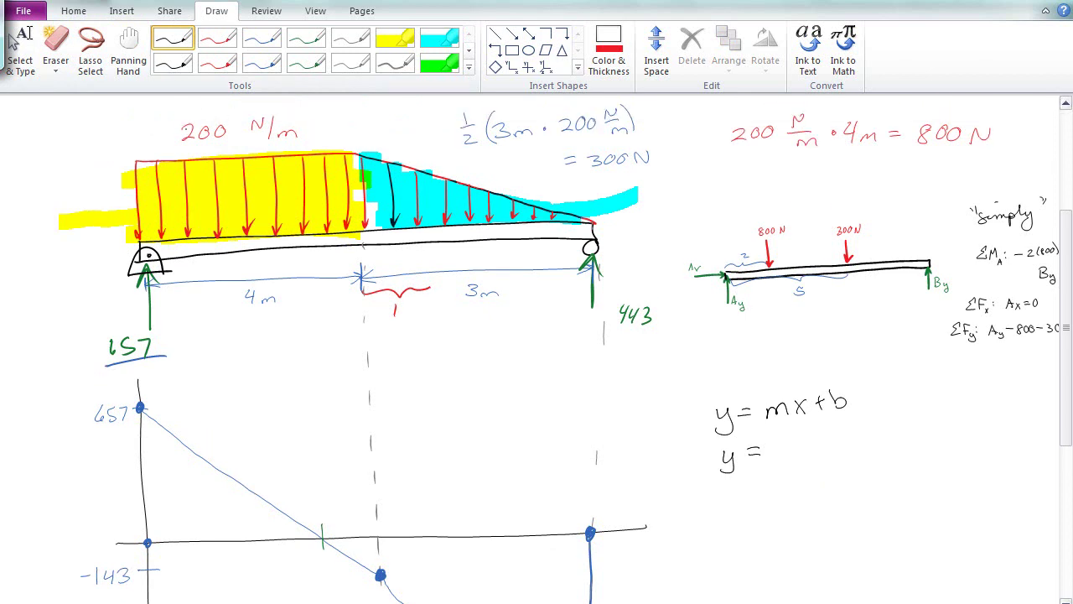
{"action": "left_click_drag", "start_coordinate": [147, 135], "coordinate": [167, 141]}
{"action": "mouse_move", "coordinate": [210, 427]}
{"action": "left_mouse_down"}
{"action": "mouse_move", "coordinate": [263, 467]}
{"action": "mouse_move", "coordinate": [265, 441]}
{"action": "left_mouse_up"}
{"action": "left_click", "coordinate": [251, 445]}
{"action": "left_click", "coordinate": [152, 139]}
{"action": "scroll", "coordinate": [1068, 411], "scroll_direction": "down", "scroll_amount": 3}
{"action": "scroll", "coordinate": [1069, 411], "scroll_direction": "down", "scroll_amount": 1}
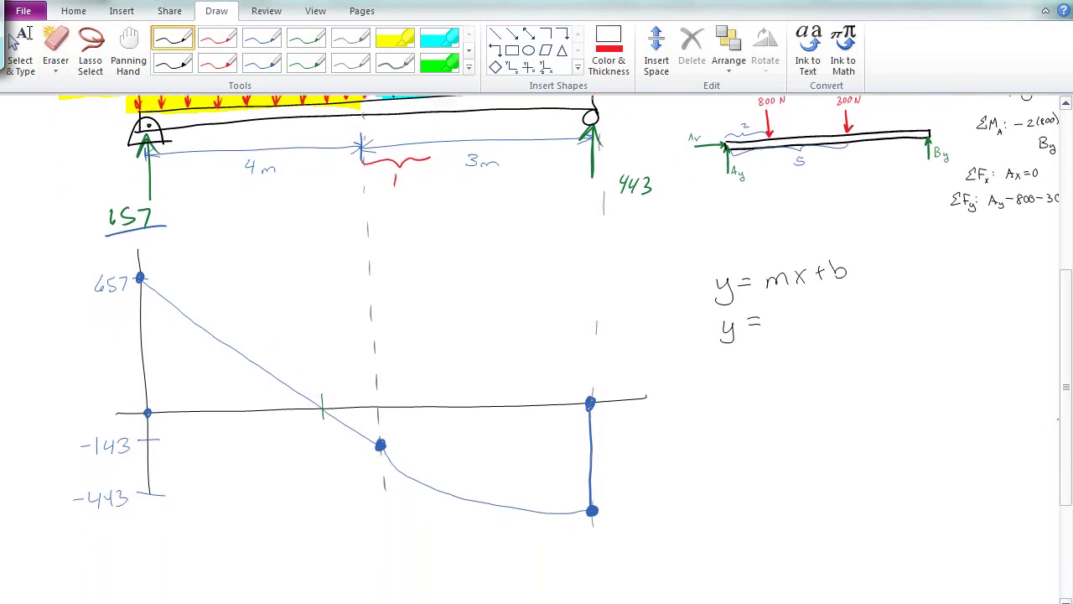
{"action": "mouse_move", "coordinate": [773, 319]}
{"action": "left_mouse_down"}
{"action": "mouse_move", "coordinate": [815, 325]}
{"action": "mouse_move", "coordinate": [842, 309]}
{"action": "mouse_move", "coordinate": [873, 318]}
{"action": "left_mouse_up"}
{"action": "mouse_move", "coordinate": [874, 307]}
{"action": "left_mouse_down"}
{"action": "mouse_move", "coordinate": [863, 319]}
{"action": "mouse_move", "coordinate": [895, 311]}
{"action": "left_mouse_up"}
{"action": "mouse_move", "coordinate": [889, 304]}
{"action": "left_mouse_down"}
{"action": "mouse_move", "coordinate": [889, 319]}
{"action": "mouse_move", "coordinate": [914, 307]}
{"action": "left_mouse_up"}
{"action": "mouse_move", "coordinate": [933, 296]}
{"action": "left_mouse_down"}
{"action": "mouse_move", "coordinate": [945, 293]}
{"action": "mouse_move", "coordinate": [929, 312]}
{"action": "mouse_move", "coordinate": [958, 314]}
{"action": "left_mouse_up"}
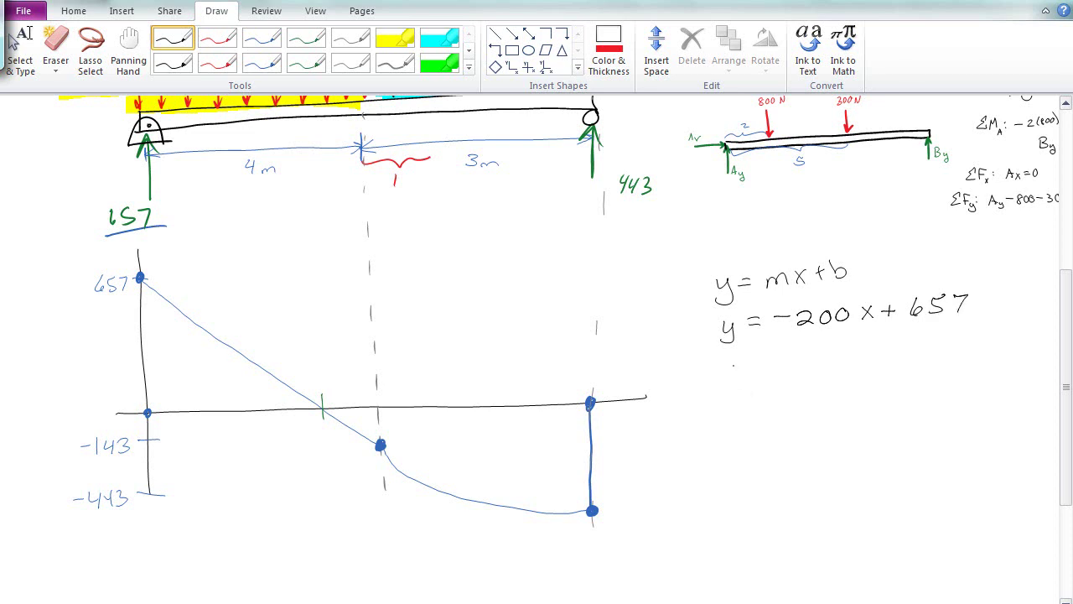
Step: Write 0 = −200x + 657 and the solution x = 3.29 below the shear equation
{"action": "left_click_drag", "start_coordinate": [738, 359], "coordinate": [767, 361]}
{"action": "mouse_move", "coordinate": [757, 368]}
{"action": "left_mouse_down"}
{"action": "mouse_move", "coordinate": [828, 366]}
{"action": "mouse_move", "coordinate": [837, 354]}
{"action": "left_mouse_up"}
{"action": "mouse_move", "coordinate": [854, 352]}
{"action": "left_mouse_down"}
{"action": "mouse_move", "coordinate": [882, 362]}
{"action": "mouse_move", "coordinate": [870, 364]}
{"action": "left_mouse_up"}
{"action": "left_click_drag", "start_coordinate": [894, 352], "coordinate": [909, 351]}
{"action": "mouse_move", "coordinate": [901, 345]}
{"action": "left_mouse_down"}
{"action": "mouse_move", "coordinate": [902, 357]}
{"action": "mouse_move", "coordinate": [952, 352]}
{"action": "mouse_move", "coordinate": [945, 338]}
{"action": "mouse_move", "coordinate": [941, 354]}
{"action": "left_mouse_up"}
{"action": "mouse_move", "coordinate": [770, 390]}
{"action": "left_mouse_down"}
{"action": "mouse_move", "coordinate": [783, 402]}
{"action": "mouse_move", "coordinate": [768, 404]}
{"action": "left_mouse_up"}
{"action": "left_click_drag", "start_coordinate": [794, 392], "coordinate": [828, 400]}
{"action": "left_click_drag", "start_coordinate": [846, 398], "coordinate": [876, 400]}
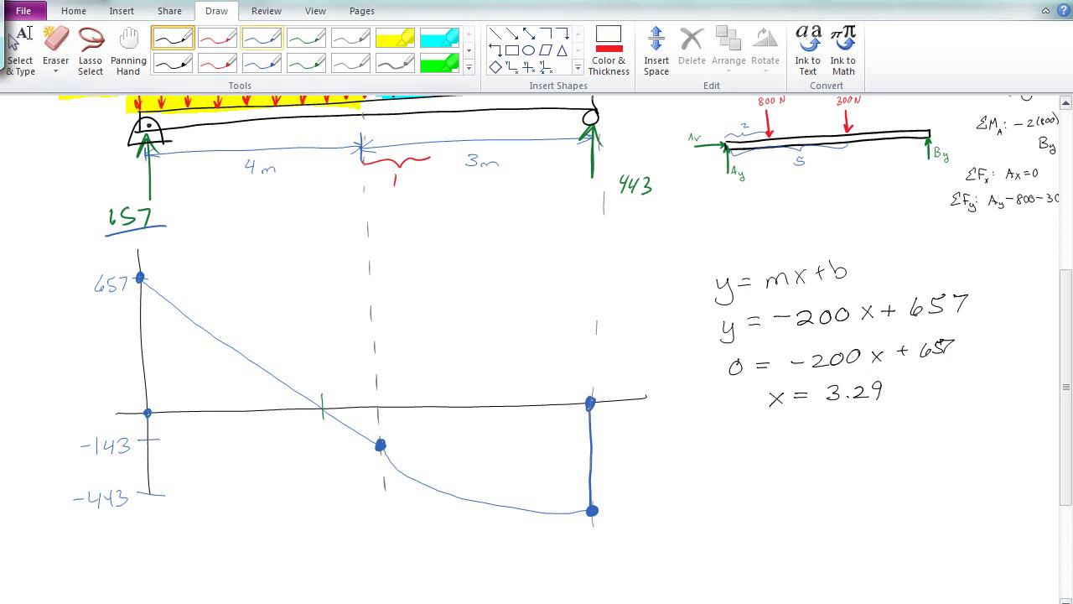
Step: Label the shear diagram's zero crossing with 3.29 in thin green ink
{"action": "left_click", "coordinate": [306, 37]}
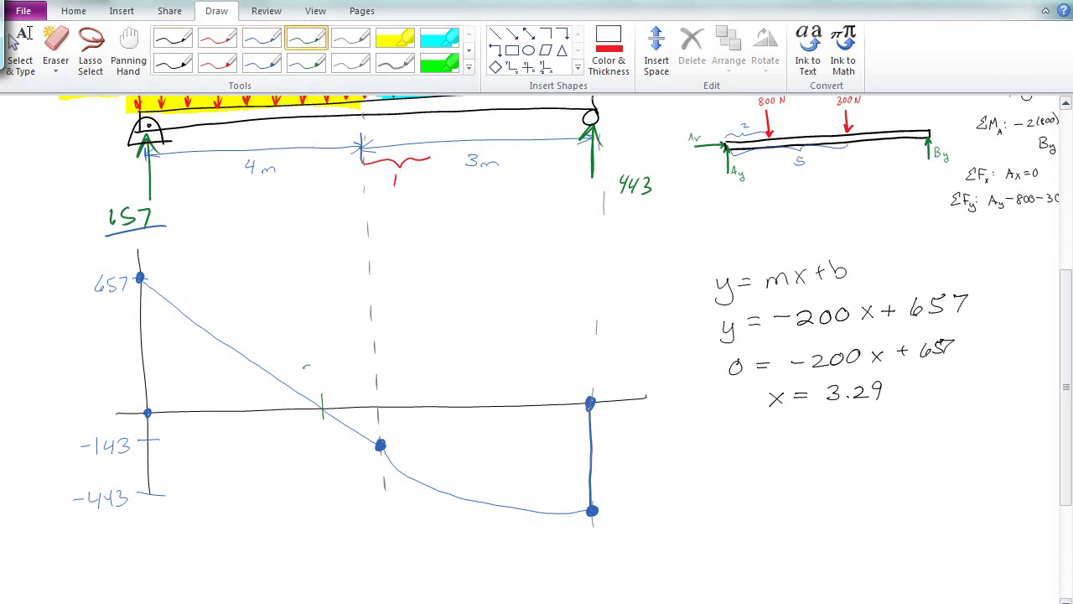
{"action": "mouse_move", "coordinate": [310, 364]}
{"action": "left_mouse_down"}
{"action": "mouse_move", "coordinate": [305, 374]}
{"action": "mouse_move", "coordinate": [340, 363]}
{"action": "mouse_move", "coordinate": [337, 373]}
{"action": "left_mouse_up"}
{"action": "left_click", "coordinate": [317, 373]}
Step: Draw thin black vertical and horizontal axes for the moment diagram below the shear diagram
{"action": "scroll", "coordinate": [441, 455], "scroll_direction": "down", "scroll_amount": 3}
{"action": "scroll", "coordinate": [566, 311], "scroll_direction": "down", "scroll_amount": 6}
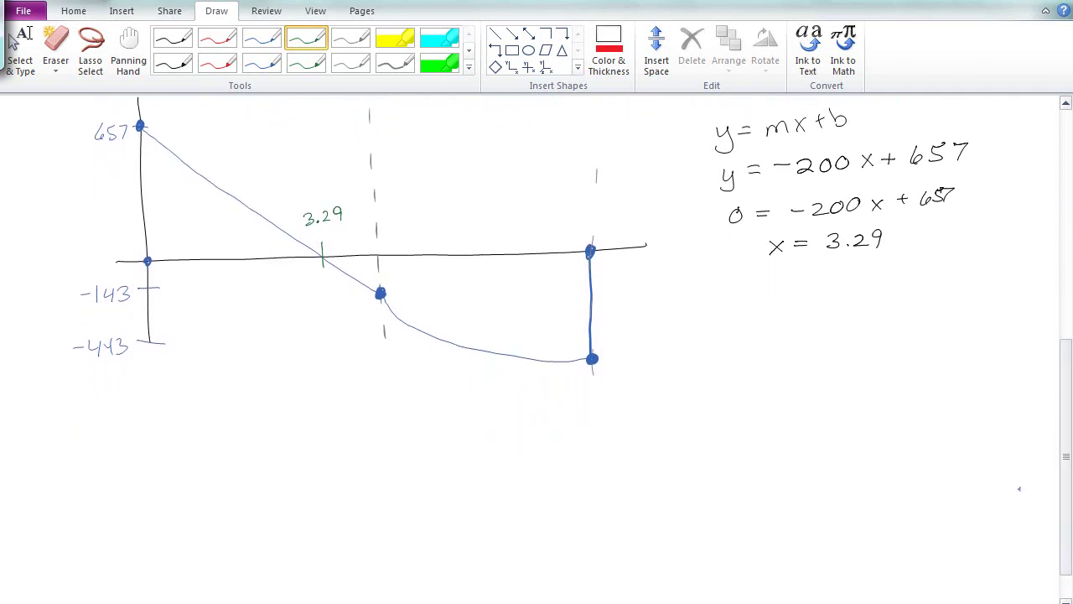
{"action": "left_click", "coordinate": [172, 37]}
{"action": "left_click_drag", "start_coordinate": [147, 372], "coordinate": [153, 597]}
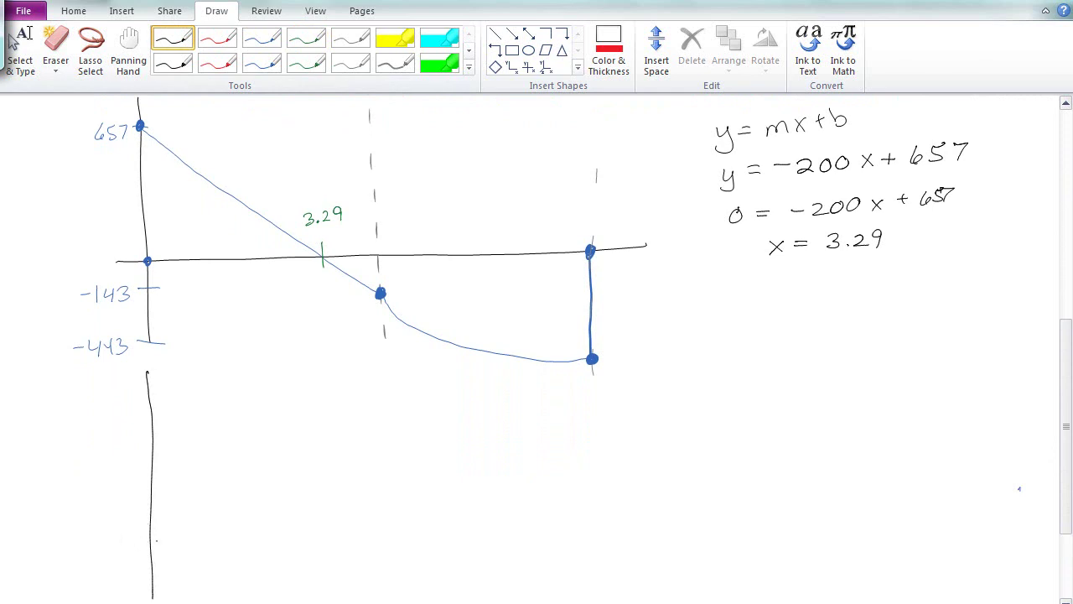
{"action": "left_click_drag", "start_coordinate": [109, 569], "coordinate": [652, 573]}
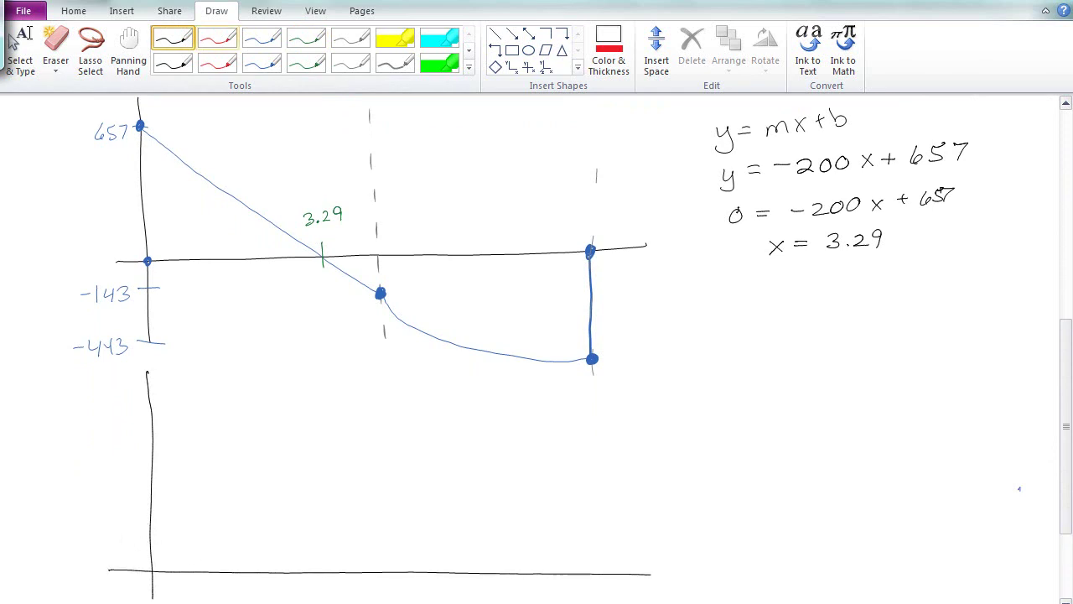
Step: Mark the moment diagram's starting point at its origin with a thick green dot
{"action": "left_click", "coordinate": [306, 63]}
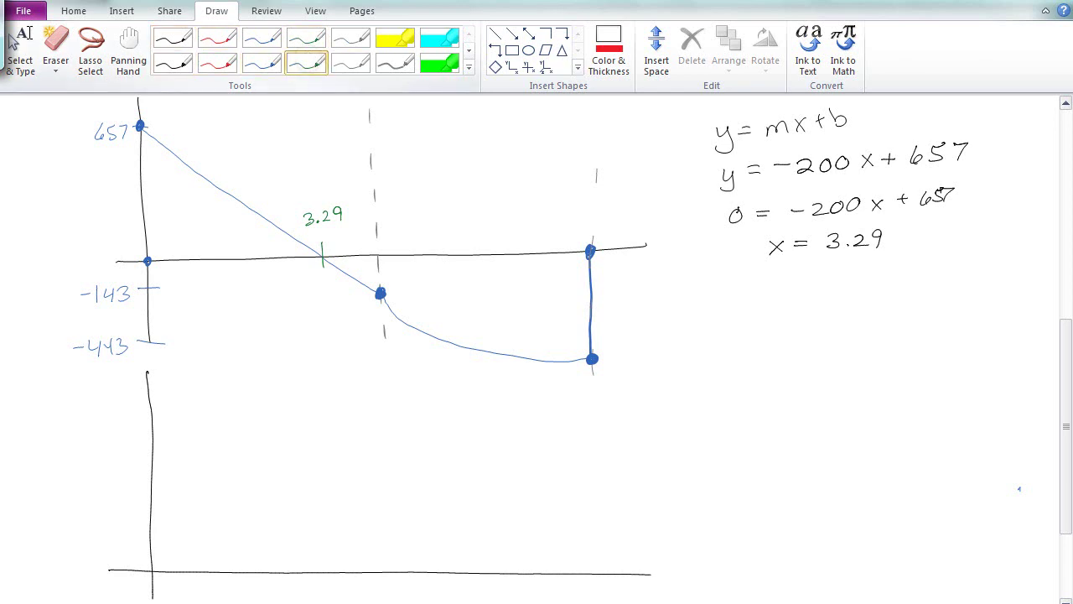
{"action": "mouse_move", "coordinate": [152, 566]}
{"action": "left_mouse_down"}
{"action": "mouse_move", "coordinate": [147, 575]}
{"action": "mouse_move", "coordinate": [153, 566]}
{"action": "left_mouse_up"}
{"action": "scroll", "coordinate": [1019, 488], "scroll_direction": "up", "scroll_amount": 7}
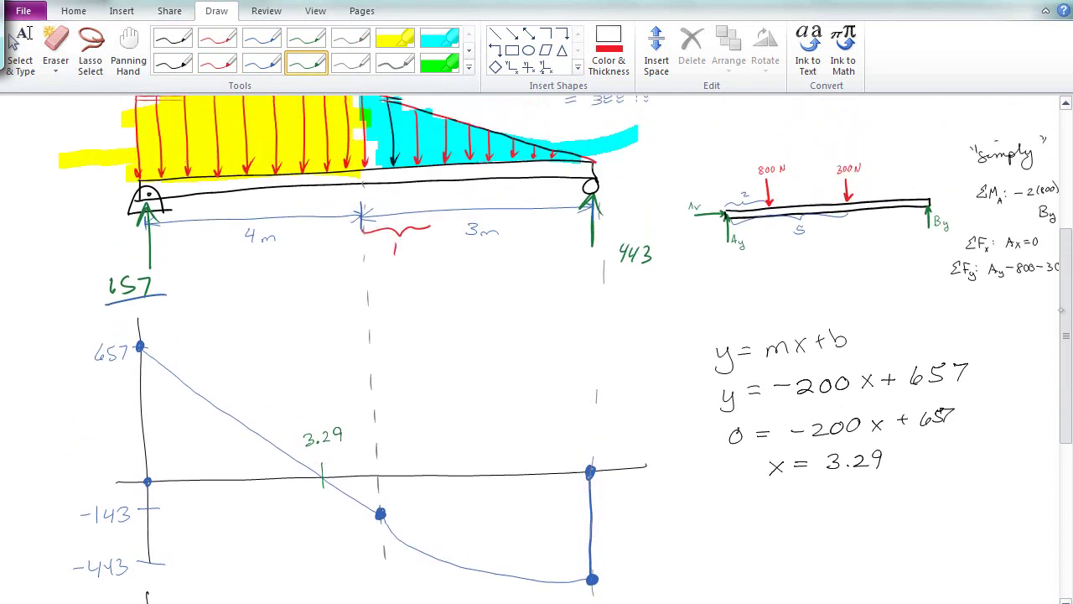
{"action": "mouse_move", "coordinate": [205, 241]}
{"action": "left_mouse_down"}
{"action": "mouse_move", "coordinate": [101, 317]}
{"action": "mouse_move", "coordinate": [195, 244]}
{"action": "left_mouse_up"}
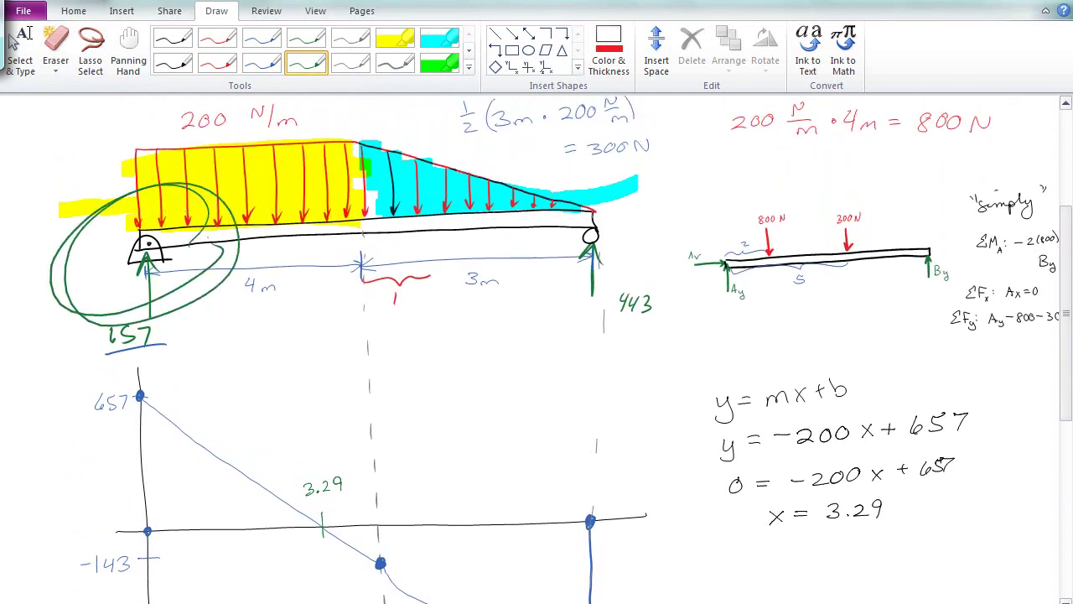
{"action": "left_click", "coordinate": [177, 303]}
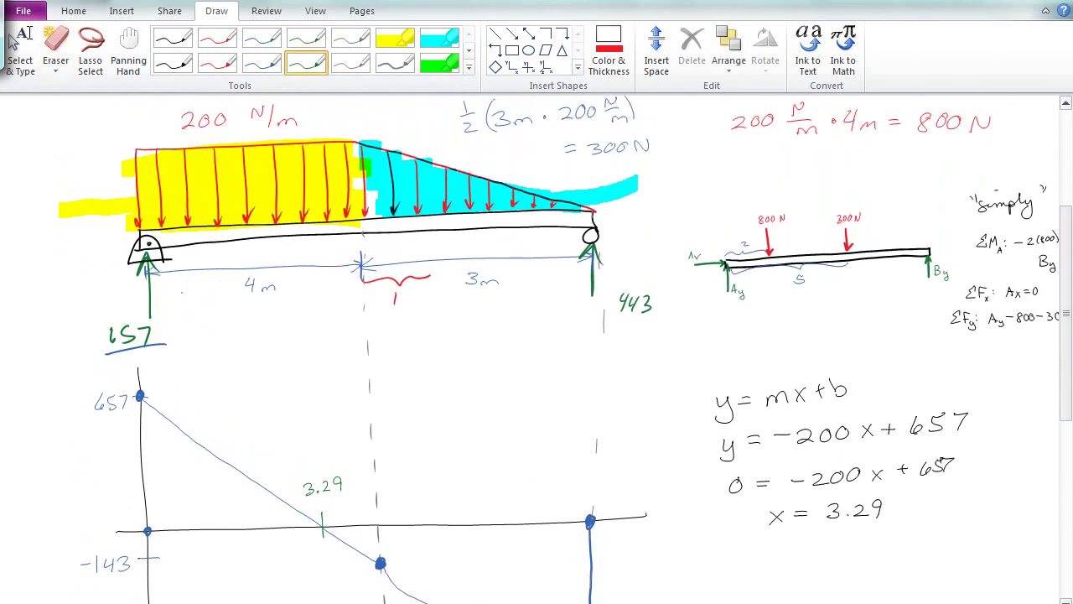
{"action": "scroll", "coordinate": [1019, 494], "scroll_direction": "down", "scroll_amount": 7}
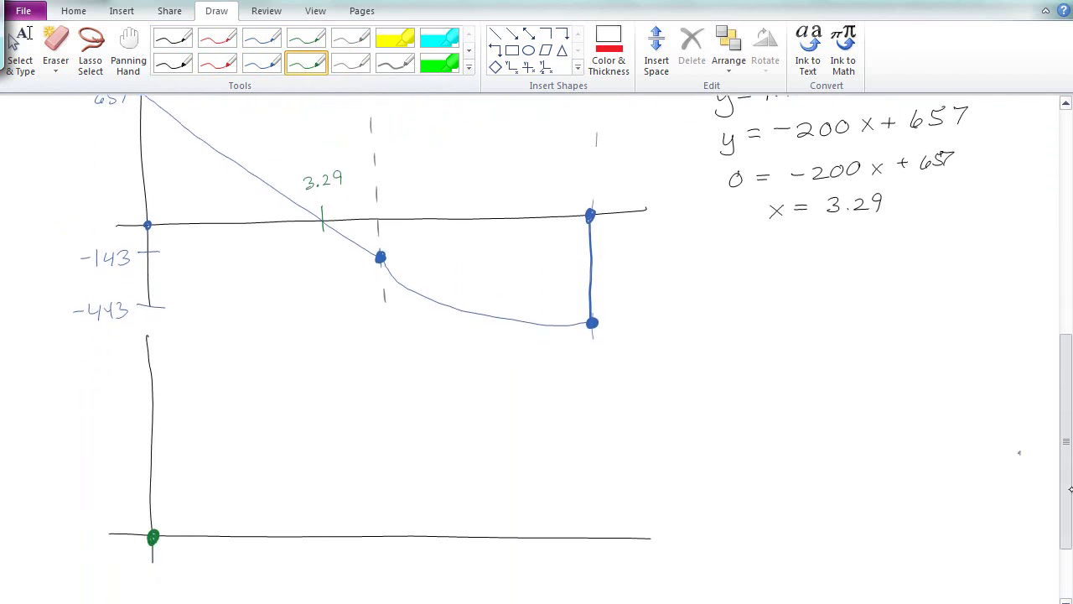
{"action": "left_click_drag", "start_coordinate": [1070, 467], "coordinate": [1071, 472]}
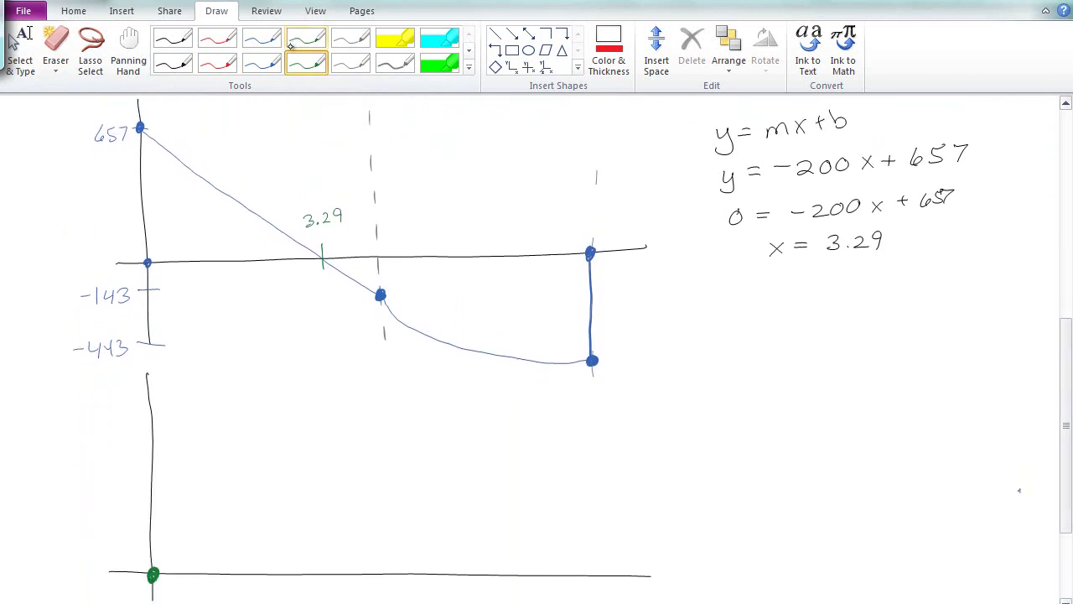
Step: Highlight the positive shear triangle in yellow with a callout tail, and draw a dashed green line from 3.29 down through the moment diagram
{"action": "left_click", "coordinate": [396, 36]}
{"action": "mouse_move", "coordinate": [159, 138]}
{"action": "left_mouse_down"}
{"action": "mouse_move", "coordinate": [165, 164]}
{"action": "mouse_move", "coordinate": [160, 200]}
{"action": "mouse_move", "coordinate": [197, 209]}
{"action": "mouse_move", "coordinate": [181, 241]}
{"action": "mouse_move", "coordinate": [281, 247]}
{"action": "mouse_move", "coordinate": [222, 237]}
{"action": "mouse_move", "coordinate": [298, 131]}
{"action": "left_mouse_up"}
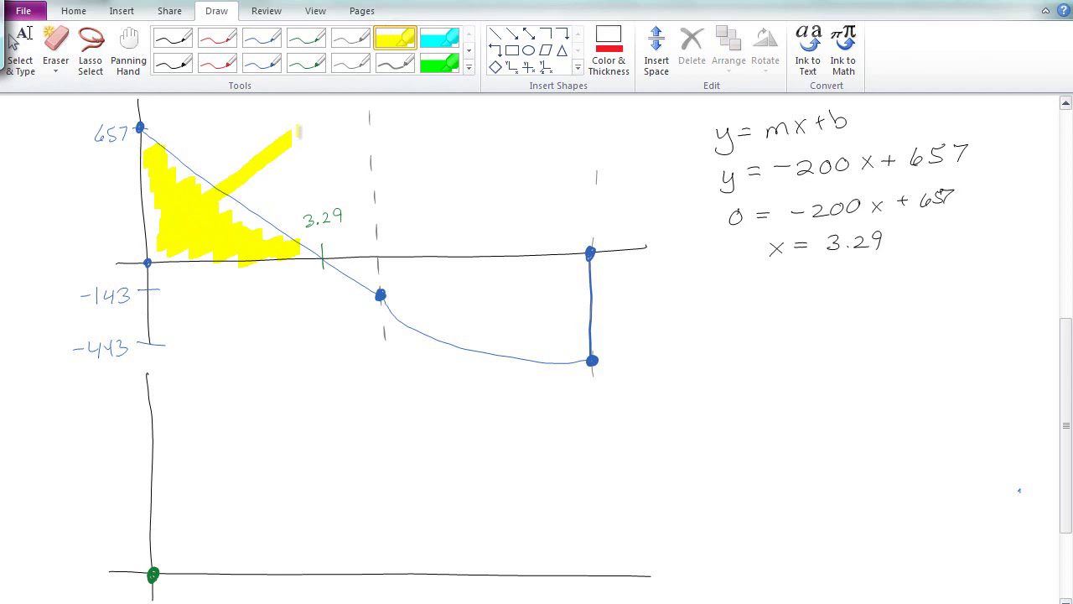
{"action": "left_click", "coordinate": [306, 38]}
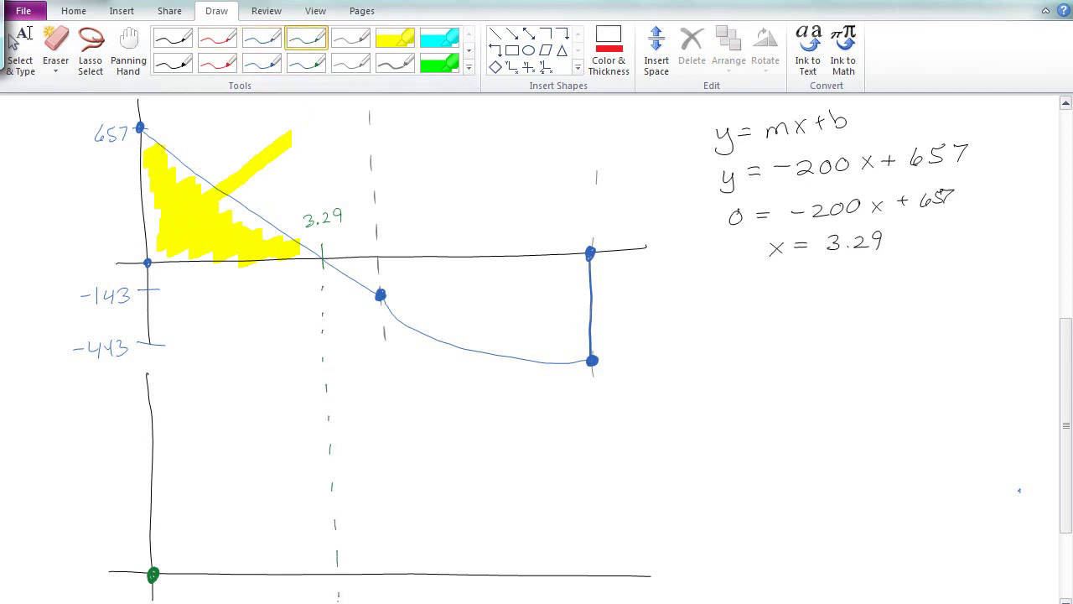
{"action": "left_click_drag", "start_coordinate": [338, 592], "coordinate": [339, 602]}
Step: Thicken the yellow callout and write the triangle's area, ½(3.29)(657) = 1080, in thin red ink beside it
{"action": "left_click", "coordinate": [262, 38]}
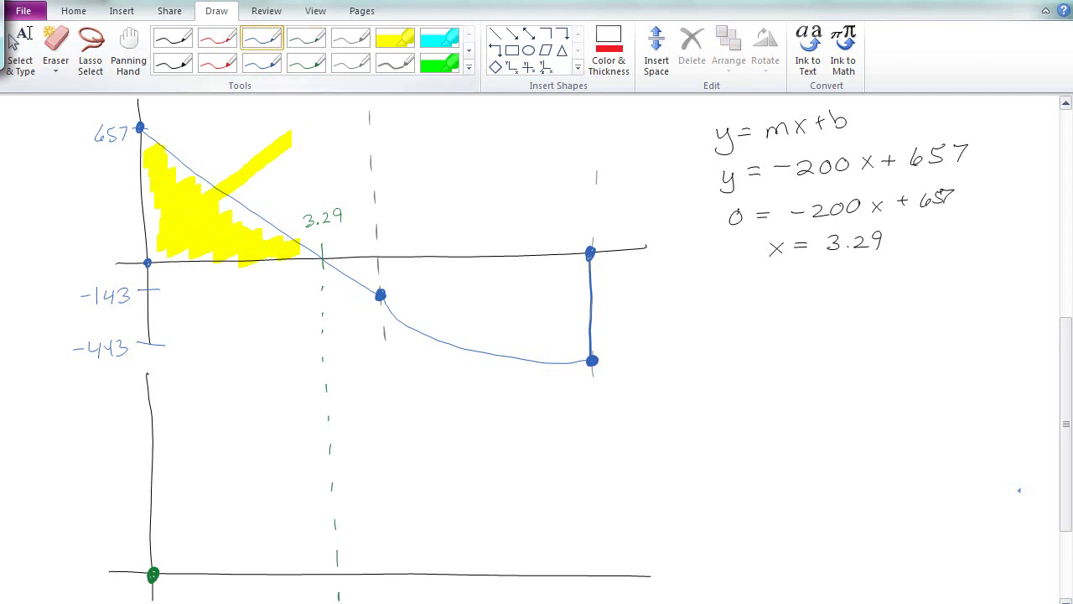
{"action": "left_click", "coordinate": [395, 38]}
{"action": "left_click_drag", "start_coordinate": [273, 144], "coordinate": [250, 184]}
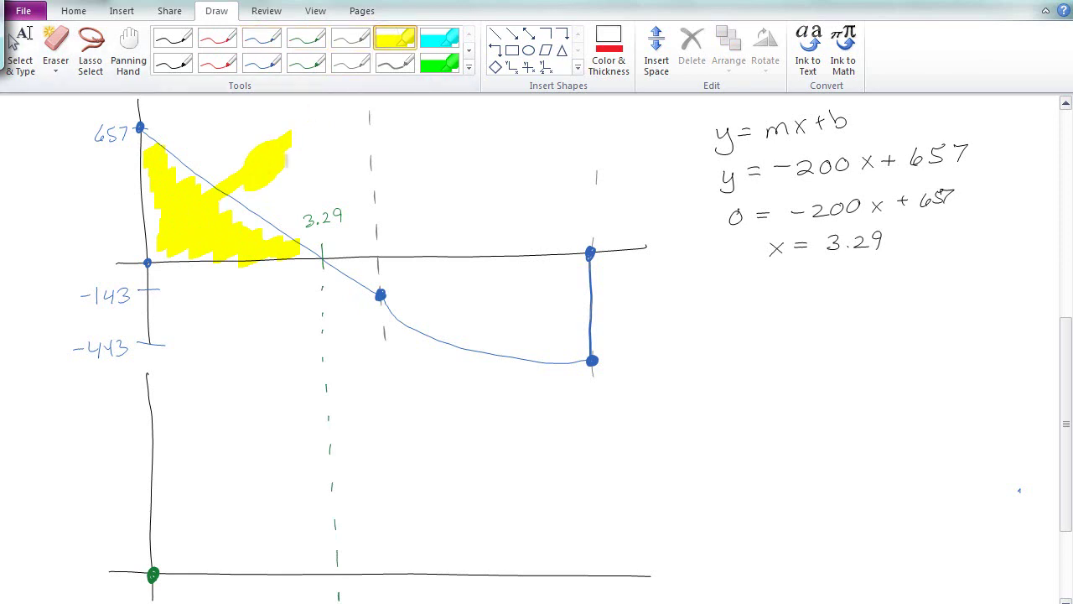
{"action": "left_click", "coordinate": [217, 38]}
{"action": "left_click_drag", "start_coordinate": [204, 108], "coordinate": [215, 121]}
{"action": "mouse_move", "coordinate": [205, 126]}
{"action": "left_mouse_down"}
{"action": "mouse_move", "coordinate": [216, 135]}
{"action": "mouse_move", "coordinate": [268, 122]}
{"action": "left_mouse_up"}
{"action": "left_click", "coordinate": [253, 124]}
{"action": "mouse_move", "coordinate": [277, 108]}
{"action": "left_mouse_down"}
{"action": "mouse_move", "coordinate": [281, 126]}
{"action": "mouse_move", "coordinate": [308, 126]}
{"action": "left_mouse_up"}
{"action": "mouse_move", "coordinate": [319, 111]}
{"action": "left_mouse_down"}
{"action": "mouse_move", "coordinate": [317, 122]}
{"action": "mouse_move", "coordinate": [349, 128]}
{"action": "left_mouse_up"}
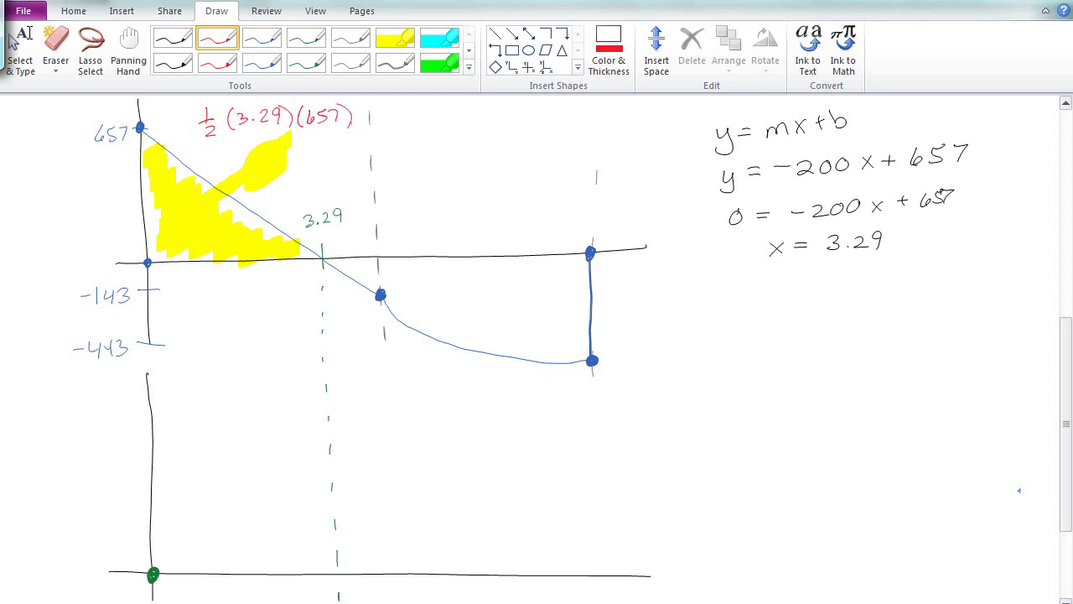
{"action": "mouse_move", "coordinate": [237, 153]}
{"action": "left_mouse_down"}
{"action": "mouse_move", "coordinate": [261, 160]}
{"action": "mouse_move", "coordinate": [295, 143]}
{"action": "left_mouse_up"}
{"action": "mouse_move", "coordinate": [312, 143]}
{"action": "left_mouse_down"}
{"action": "mouse_move", "coordinate": [305, 153]}
{"action": "mouse_move", "coordinate": [312, 142]}
{"action": "left_mouse_up"}
Step: Label a 1080 tick on the moment axis in thin green ink and mark that value with a dot on the dashed line
{"action": "left_click", "coordinate": [306, 38]}
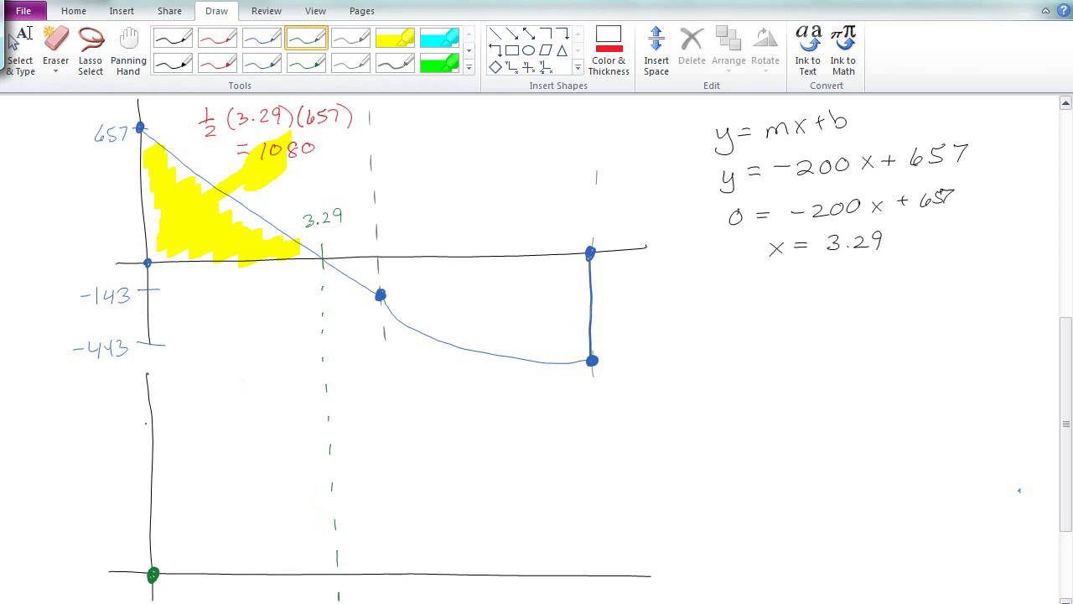
{"action": "left_click_drag", "start_coordinate": [145, 421], "coordinate": [168, 421]}
{"action": "mouse_move", "coordinate": [92, 417]}
{"action": "left_mouse_down"}
{"action": "mouse_move", "coordinate": [90, 430]}
{"action": "mouse_move", "coordinate": [126, 414]}
{"action": "left_mouse_up"}
{"action": "left_click_drag", "start_coordinate": [326, 418], "coordinate": [329, 423]}
Step: Draw a green arrow along the descending shear line and sketch the moment curve from the origin up to the 1080 point
{"action": "left_click_drag", "start_coordinate": [183, 146], "coordinate": [213, 173]}
{"action": "left_click_drag", "start_coordinate": [213, 153], "coordinate": [212, 173]}
{"action": "left_click_drag", "start_coordinate": [196, 168], "coordinate": [213, 173]}
{"action": "mouse_move", "coordinate": [154, 572]}
{"action": "left_mouse_down"}
{"action": "mouse_move", "coordinate": [203, 488]}
{"action": "mouse_move", "coordinate": [257, 443]}
{"action": "mouse_move", "coordinate": [325, 421]}
{"action": "left_mouse_up"}
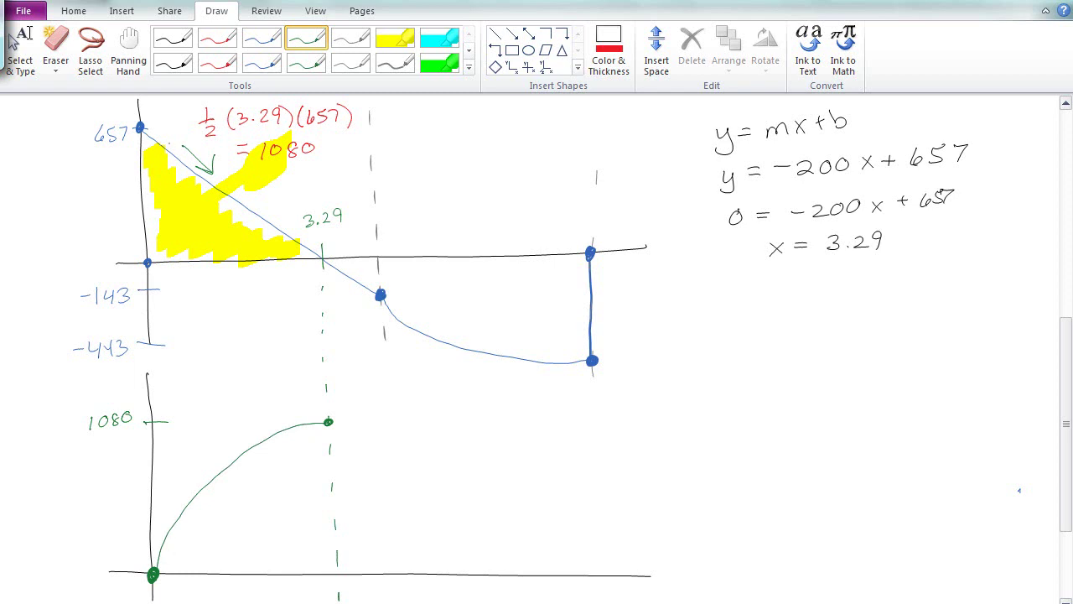
{"action": "mouse_move", "coordinate": [157, 134]}
{"action": "left_mouse_down"}
{"action": "mouse_move", "coordinate": [158, 290]}
{"action": "mouse_move", "coordinate": [185, 368]}
{"action": "left_mouse_up"}
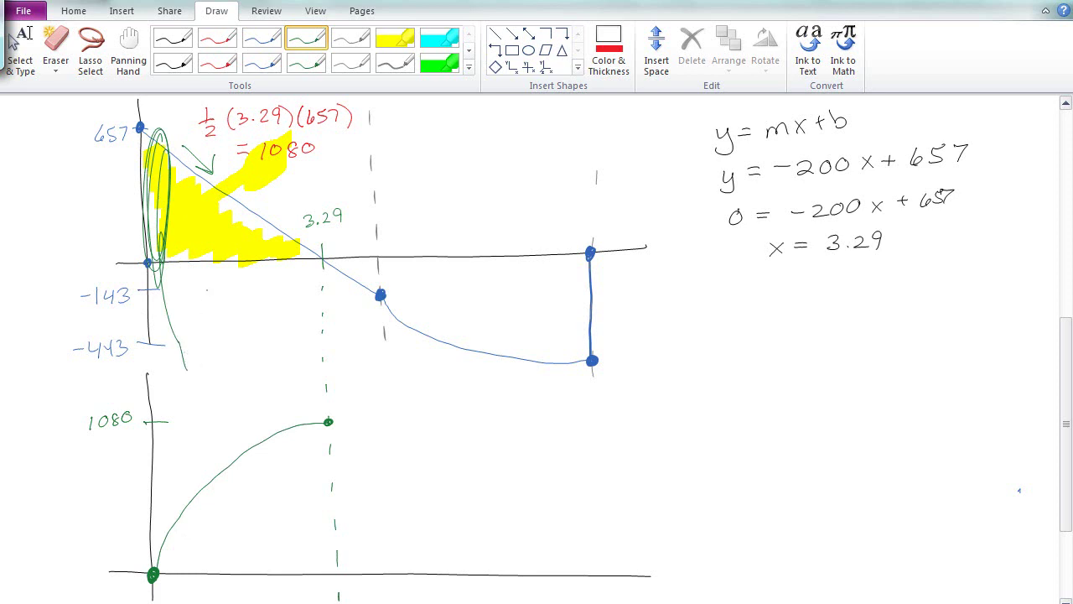
{"action": "left_click_drag", "start_coordinate": [201, 307], "coordinate": [167, 307]}
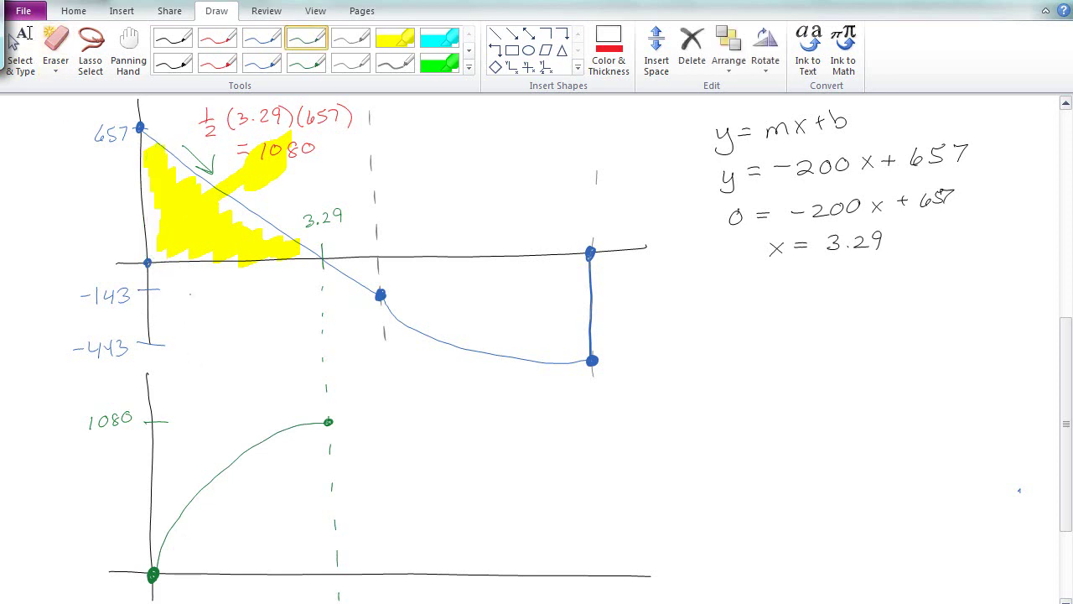
{"action": "mouse_move", "coordinate": [312, 240]}
{"action": "left_mouse_down"}
{"action": "mouse_move", "coordinate": [318, 270]}
{"action": "mouse_move", "coordinate": [297, 319]}
{"action": "mouse_move", "coordinate": [315, 251]}
{"action": "left_mouse_up"}
{"action": "mouse_move", "coordinate": [153, 573]}
{"action": "left_mouse_down"}
{"action": "mouse_move", "coordinate": [164, 457]}
{"action": "mouse_move", "coordinate": [199, 431]}
{"action": "mouse_move", "coordinate": [325, 419]}
{"action": "mouse_move", "coordinate": [268, 337]}
{"action": "mouse_move", "coordinate": [227, 412]}
{"action": "left_mouse_up"}
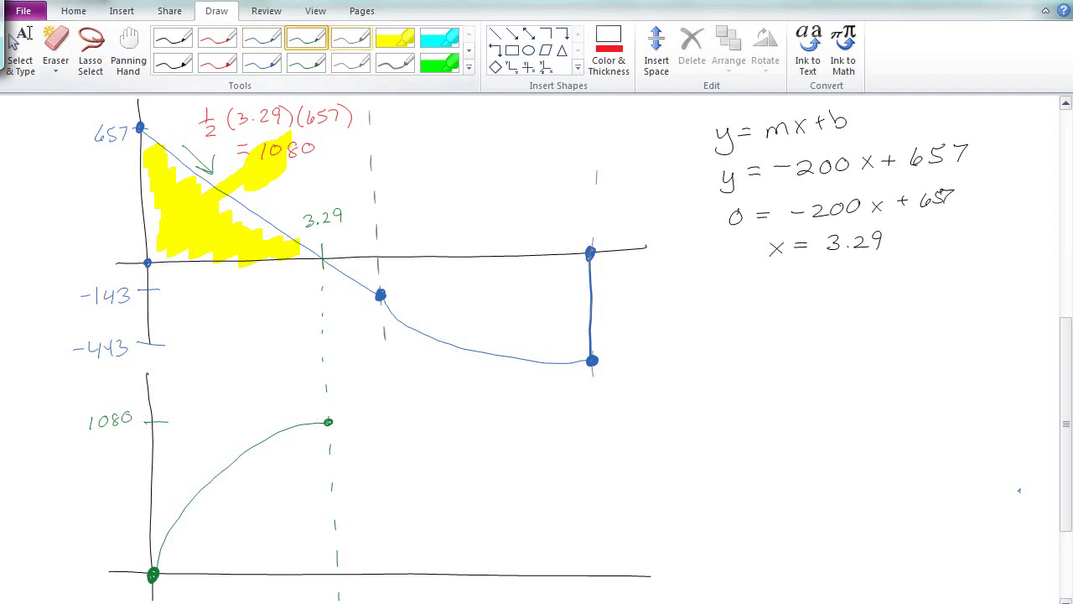
Step: Highlight the small negative shear triangle in cyan and write its area, (4 − 3.29)(143)/2 = 51, in thin black ink above the shear axis
{"action": "left_click", "coordinate": [439, 38]}
{"action": "mouse_move", "coordinate": [330, 255]}
{"action": "left_mouse_down"}
{"action": "mouse_move", "coordinate": [340, 267]}
{"action": "mouse_move", "coordinate": [369, 265]}
{"action": "mouse_move", "coordinate": [370, 285]}
{"action": "mouse_move", "coordinate": [352, 303]}
{"action": "left_mouse_up"}
{"action": "left_click", "coordinate": [182, 37]}
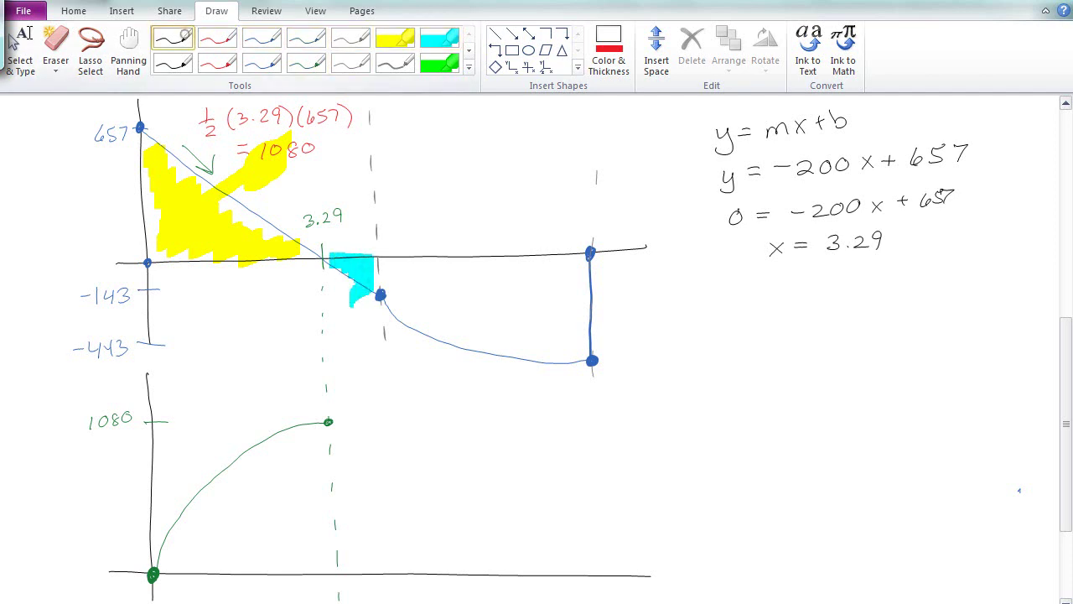
{"action": "mouse_move", "coordinate": [413, 182]}
{"action": "left_mouse_down"}
{"action": "mouse_move", "coordinate": [409, 203]}
{"action": "mouse_move", "coordinate": [426, 192]}
{"action": "left_mouse_up"}
{"action": "mouse_move", "coordinate": [424, 185]}
{"action": "left_mouse_down"}
{"action": "mouse_move", "coordinate": [425, 198]}
{"action": "mouse_move", "coordinate": [447, 187]}
{"action": "left_mouse_up"}
{"action": "left_click_drag", "start_coordinate": [469, 184], "coordinate": [483, 186]}
{"action": "mouse_move", "coordinate": [492, 176]}
{"action": "left_mouse_down"}
{"action": "mouse_move", "coordinate": [501, 188]}
{"action": "mouse_move", "coordinate": [511, 178]}
{"action": "mouse_move", "coordinate": [514, 191]}
{"action": "mouse_move", "coordinate": [525, 179]}
{"action": "left_mouse_up"}
{"action": "left_click_drag", "start_coordinate": [534, 164], "coordinate": [556, 180]}
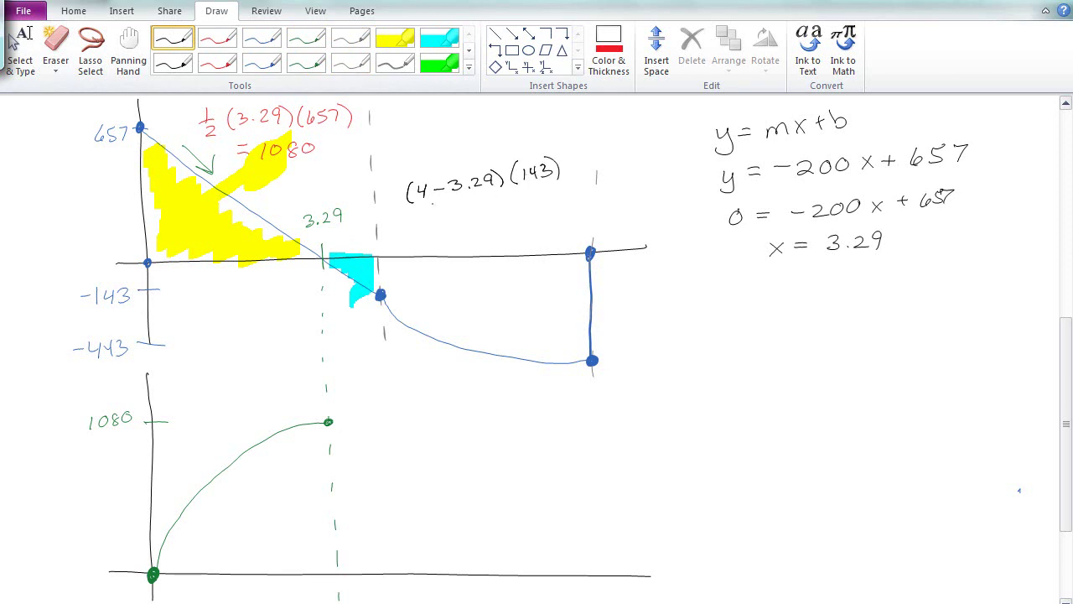
{"action": "left_click_drag", "start_coordinate": [407, 207], "coordinate": [552, 185]}
{"action": "mouse_move", "coordinate": [465, 206]}
{"action": "left_mouse_down"}
{"action": "mouse_move", "coordinate": [476, 213]}
{"action": "mouse_move", "coordinate": [455, 237]}
{"action": "left_mouse_up"}
{"action": "mouse_move", "coordinate": [474, 222]}
{"action": "left_mouse_down"}
{"action": "mouse_move", "coordinate": [471, 236]}
{"action": "mouse_move", "coordinate": [487, 234]}
{"action": "left_mouse_up"}
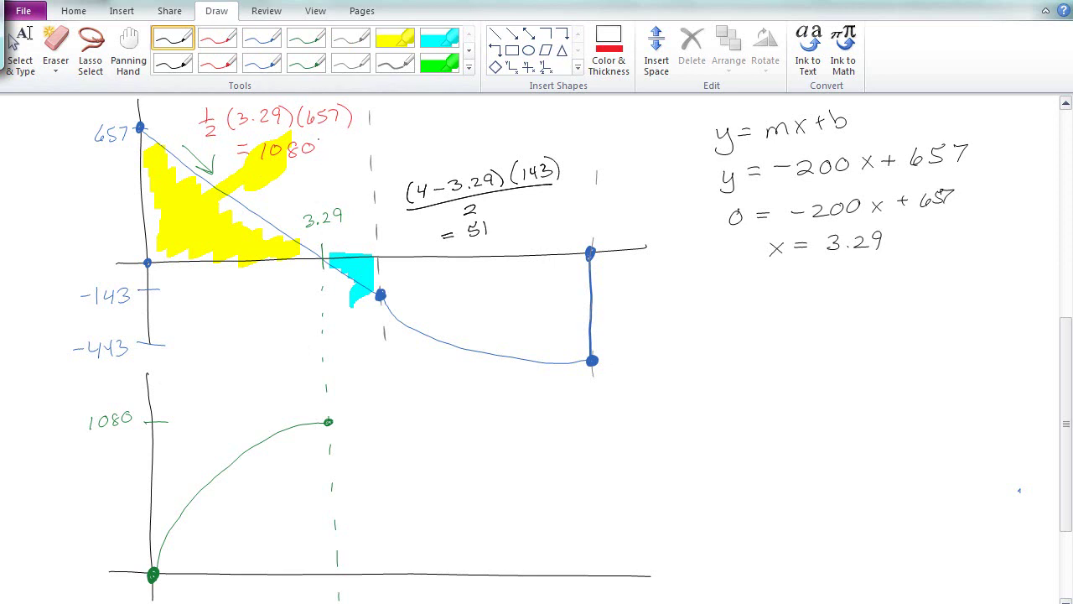
Step: Write the stacked subtraction 1080 − 51 = 1028 in black ink below the x = 3.29 solution
{"action": "left_click_drag", "start_coordinate": [679, 298], "coordinate": [677, 312]}
{"action": "left_click_drag", "start_coordinate": [687, 300], "coordinate": [713, 297]}
{"action": "mouse_move", "coordinate": [706, 317]}
{"action": "left_mouse_down"}
{"action": "mouse_move", "coordinate": [682, 327]}
{"action": "mouse_move", "coordinate": [677, 359]}
{"action": "left_mouse_up"}
{"action": "mouse_move", "coordinate": [692, 342]}
{"action": "left_mouse_down"}
{"action": "mouse_move", "coordinate": [688, 351]}
{"action": "mouse_move", "coordinate": [693, 343]}
{"action": "left_mouse_up"}
{"action": "mouse_move", "coordinate": [700, 343]}
{"action": "left_mouse_down"}
{"action": "mouse_move", "coordinate": [713, 355]}
{"action": "mouse_move", "coordinate": [720, 346]}
{"action": "left_mouse_up"}
Step: Label a 1028 tick on the moment axis in green ink and mark that value with a thick dot below the 4 m position
{"action": "left_click", "coordinate": [306, 37]}
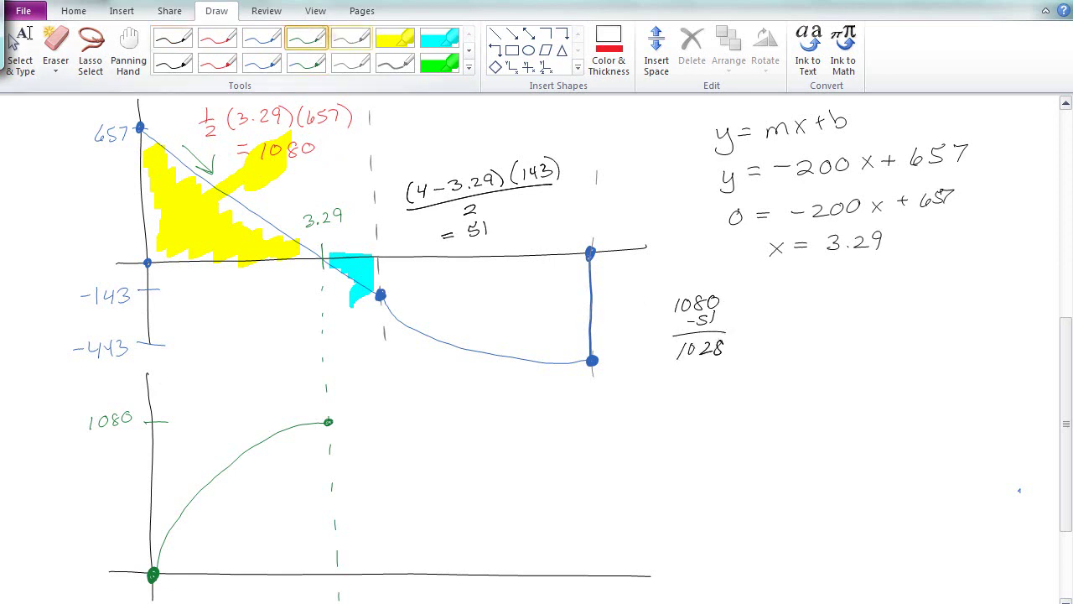
{"action": "left_click_drag", "start_coordinate": [141, 451], "coordinate": [169, 451]}
{"action": "mouse_move", "coordinate": [90, 450]}
{"action": "left_mouse_down"}
{"action": "mouse_move", "coordinate": [91, 464]}
{"action": "mouse_move", "coordinate": [104, 450]}
{"action": "left_mouse_up"}
{"action": "mouse_move", "coordinate": [112, 449]}
{"action": "left_mouse_down"}
{"action": "mouse_move", "coordinate": [114, 461]}
{"action": "mouse_move", "coordinate": [131, 449]}
{"action": "left_mouse_up"}
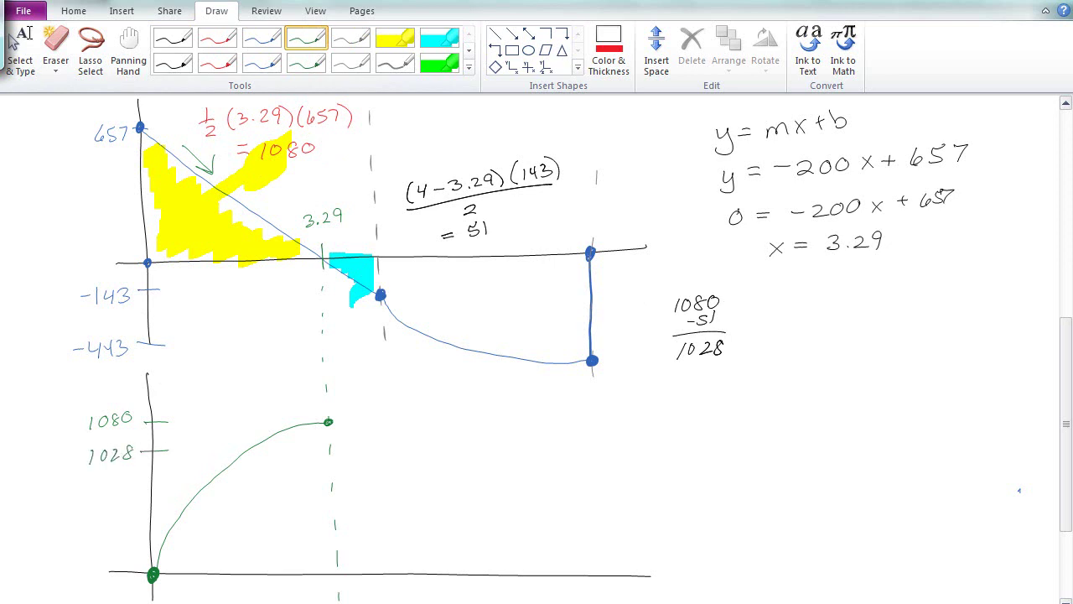
{"action": "left_click", "coordinate": [306, 63]}
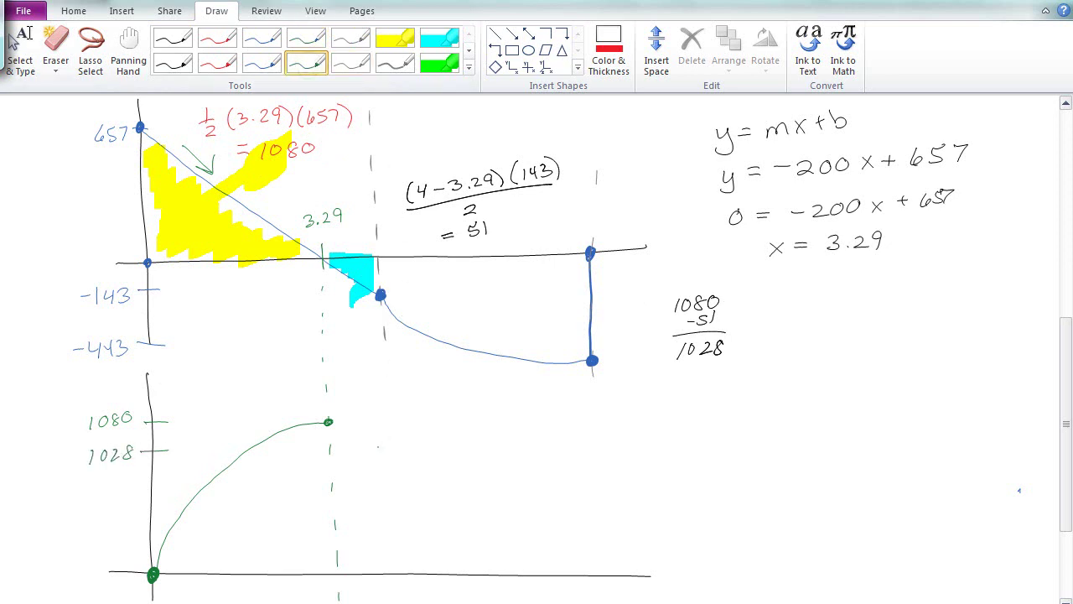
{"action": "left_click_drag", "start_coordinate": [377, 446], "coordinate": [380, 443]}
Step: Replace the moment curve with a smooth thin green arc from the origin through the 1080 peak to the 1028 point
{"action": "left_click", "coordinate": [306, 38]}
{"action": "left_click", "coordinate": [56, 52]}
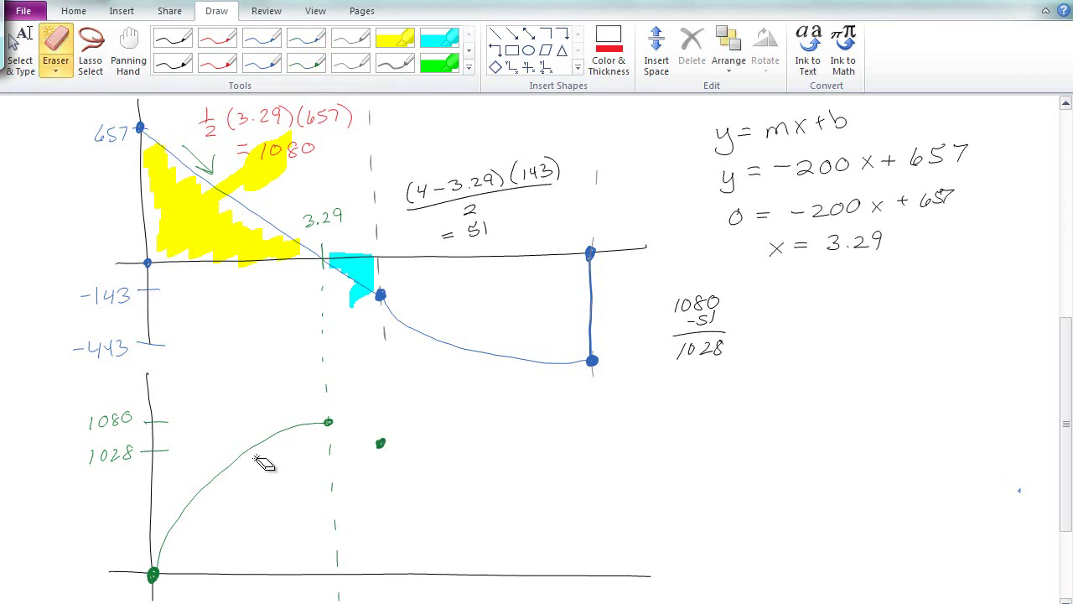
{"action": "left_click_drag", "start_coordinate": [328, 460], "coordinate": [270, 462]}
{"action": "mouse_move", "coordinate": [154, 572]}
{"action": "left_mouse_down"}
{"action": "mouse_move", "coordinate": [173, 507]}
{"action": "mouse_move", "coordinate": [239, 448]}
{"action": "mouse_move", "coordinate": [312, 419]}
{"action": "mouse_move", "coordinate": [382, 440]}
{"action": "left_mouse_up"}
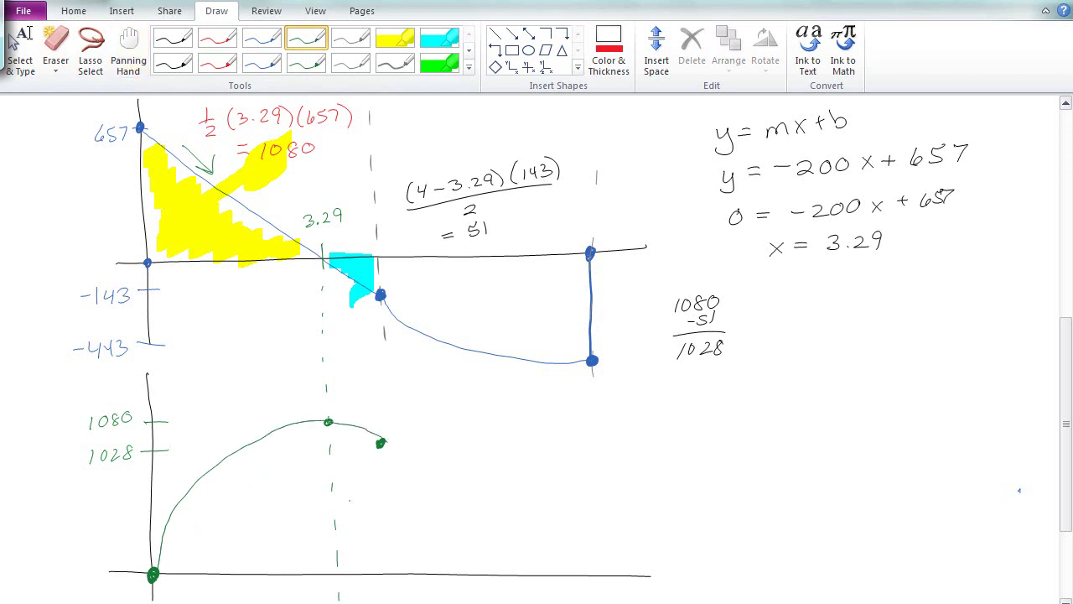
{"action": "left_click_drag", "start_coordinate": [380, 440], "coordinate": [382, 442]}
{"action": "left_click", "coordinate": [55, 50]}
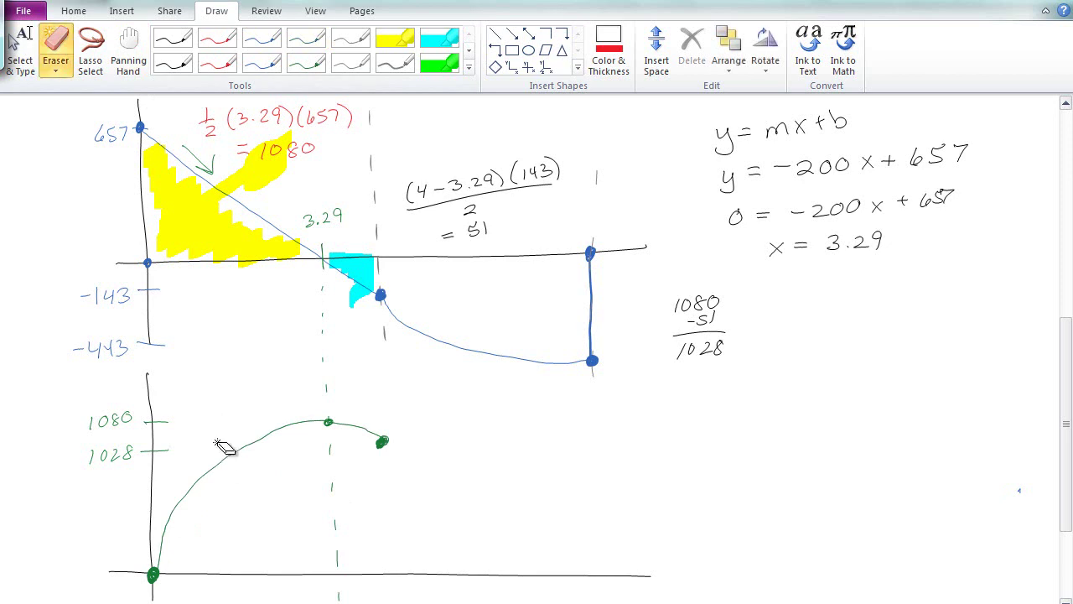
{"action": "left_click", "coordinate": [223, 453]}
{"action": "left_click", "coordinate": [305, 38]}
{"action": "mouse_move", "coordinate": [154, 572]}
{"action": "left_mouse_down"}
{"action": "mouse_move", "coordinate": [173, 531]}
{"action": "mouse_move", "coordinate": [246, 453]}
{"action": "mouse_move", "coordinate": [316, 423]}
{"action": "mouse_move", "coordinate": [381, 441]}
{"action": "left_mouse_up"}
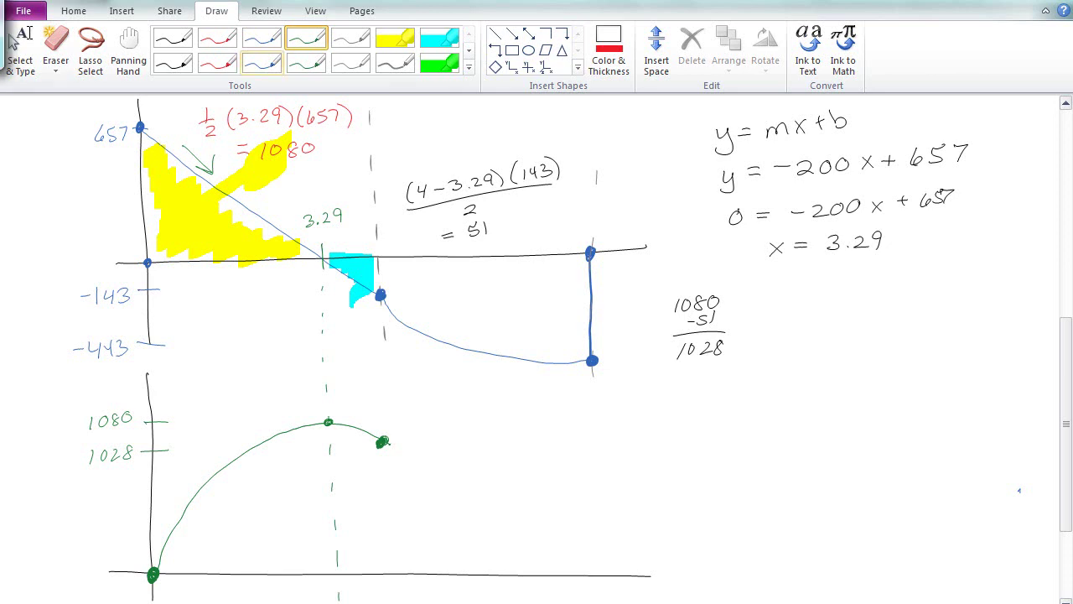
Step: Mark the moment axis at the beam's right end with a thick green dot, and draw black border lines for a side-sketch area below the subtraction
{"action": "left_click", "coordinate": [261, 64]}
{"action": "left_click", "coordinate": [306, 63]}
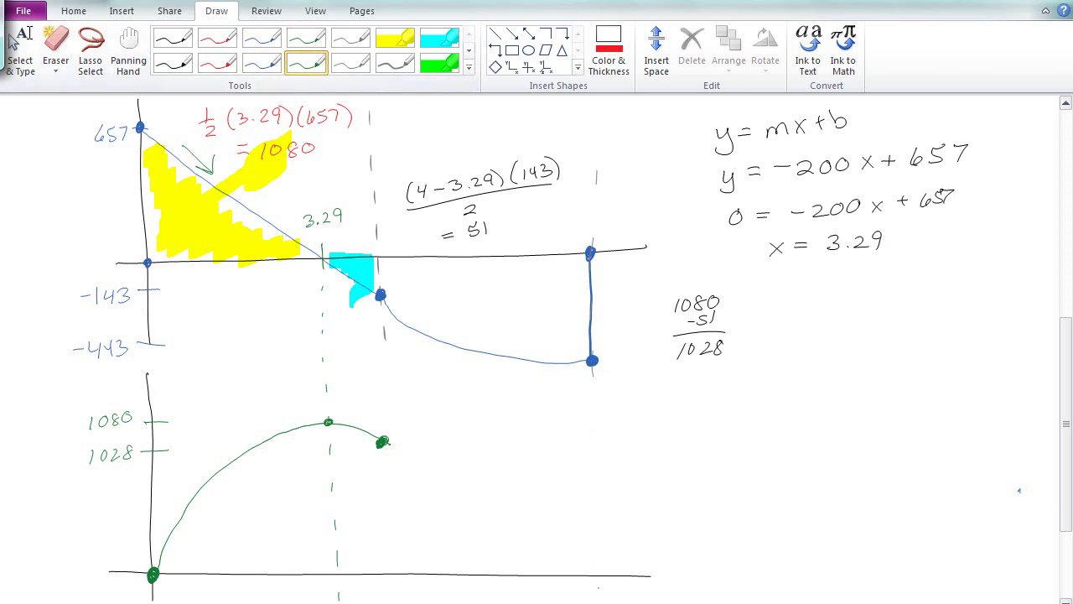
{"action": "left_click_drag", "start_coordinate": [595, 572], "coordinate": [597, 575]}
{"action": "left_click", "coordinate": [172, 38]}
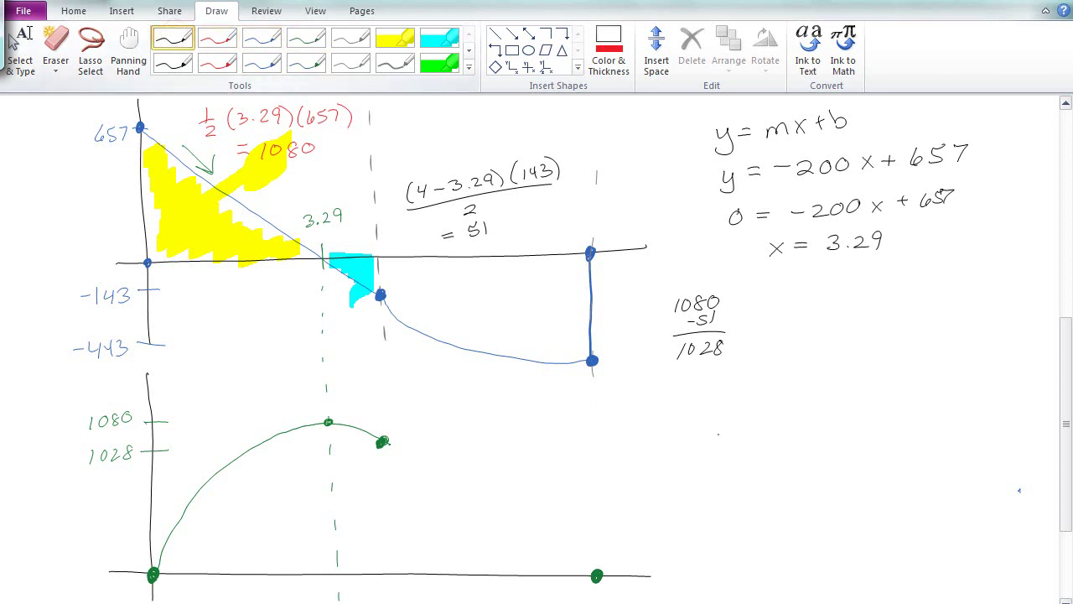
{"action": "mouse_move", "coordinate": [686, 382]}
{"action": "left_mouse_down"}
{"action": "mouse_move", "coordinate": [688, 585]}
{"action": "mouse_move", "coordinate": [1016, 349]}
{"action": "left_mouse_up"}
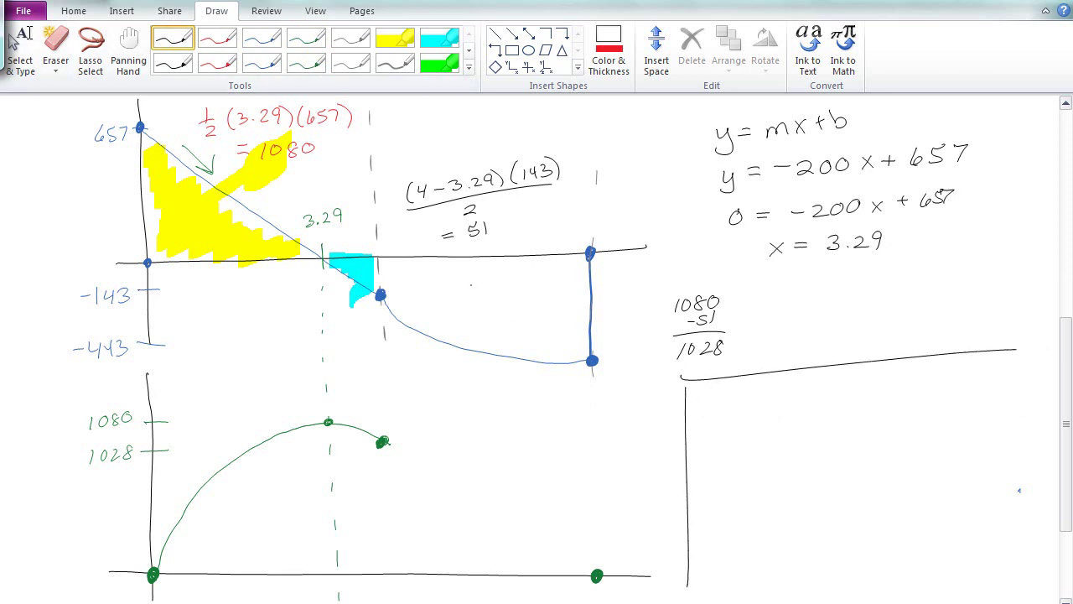
Step: Label the curved shear segment "parabola" and "x²" in black ink
{"action": "mouse_move", "coordinate": [477, 362]}
{"action": "left_mouse_down"}
{"action": "mouse_move", "coordinate": [472, 375]}
{"action": "mouse_move", "coordinate": [491, 363]}
{"action": "left_mouse_up"}
{"action": "left_click", "coordinate": [494, 361]}
{"action": "left_click_drag", "start_coordinate": [1066, 438], "coordinate": [1065, 322]}
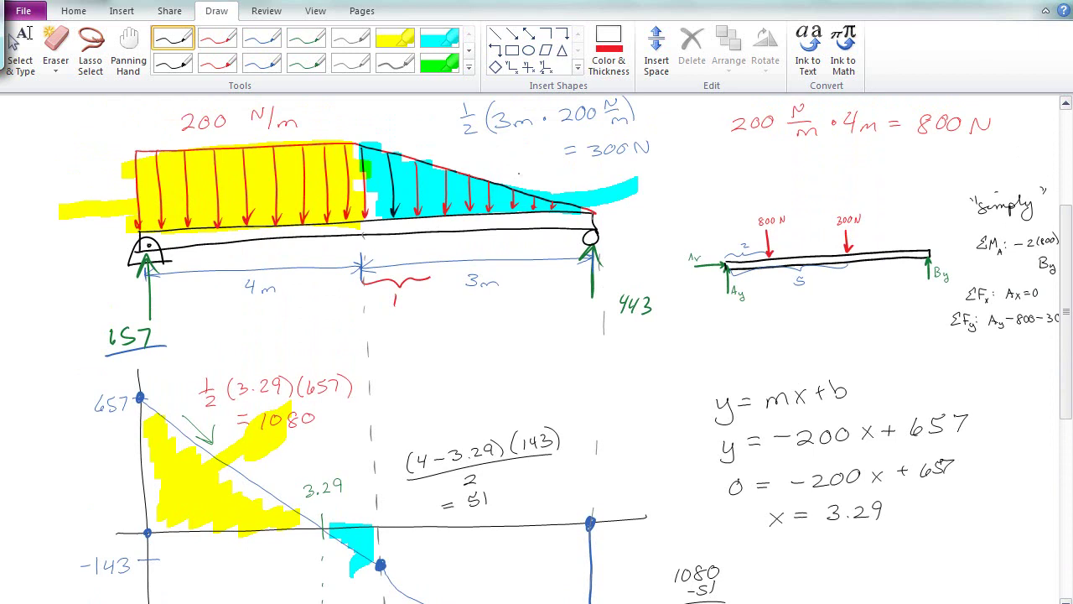
{"action": "left_click_drag", "start_coordinate": [1063, 407], "coordinate": [1059, 482]}
{"action": "mouse_move", "coordinate": [453, 314]}
{"action": "left_mouse_down"}
{"action": "mouse_move", "coordinate": [454, 327]}
{"action": "mouse_move", "coordinate": [461, 320]}
{"action": "left_mouse_up"}
{"action": "left_click_drag", "start_coordinate": [469, 312], "coordinate": [522, 311]}
{"action": "mouse_move", "coordinate": [530, 299]}
{"action": "left_mouse_down"}
{"action": "mouse_move", "coordinate": [530, 315]}
{"action": "mouse_move", "coordinate": [549, 316]}
{"action": "left_mouse_up"}
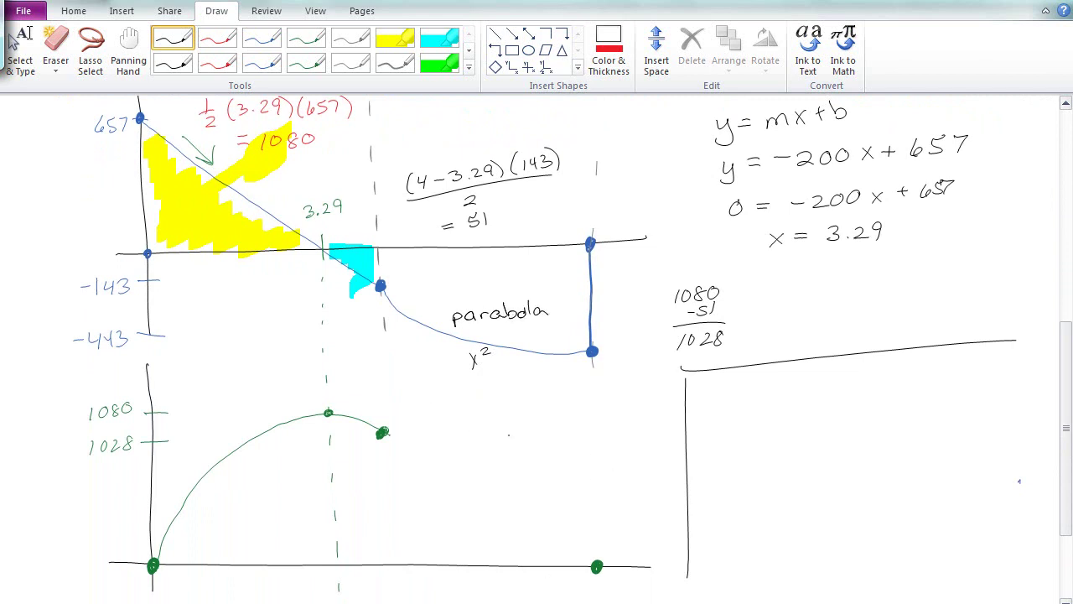
Step: Write "cubic" in black ink under the unfinished right portion of the moment diagram
{"action": "mouse_move", "coordinate": [407, 508]}
{"action": "left_mouse_down"}
{"action": "mouse_move", "coordinate": [402, 520]}
{"action": "mouse_move", "coordinate": [414, 520]}
{"action": "left_mouse_up"}
{"action": "left_click_drag", "start_coordinate": [418, 501], "coordinate": [421, 521]}
{"action": "left_click_drag", "start_coordinate": [429, 511], "coordinate": [448, 520]}
Step: Sketch an upward-opening blue parabola with arrowheads on green axes in the side-sketch area
{"action": "left_click", "coordinate": [262, 38]}
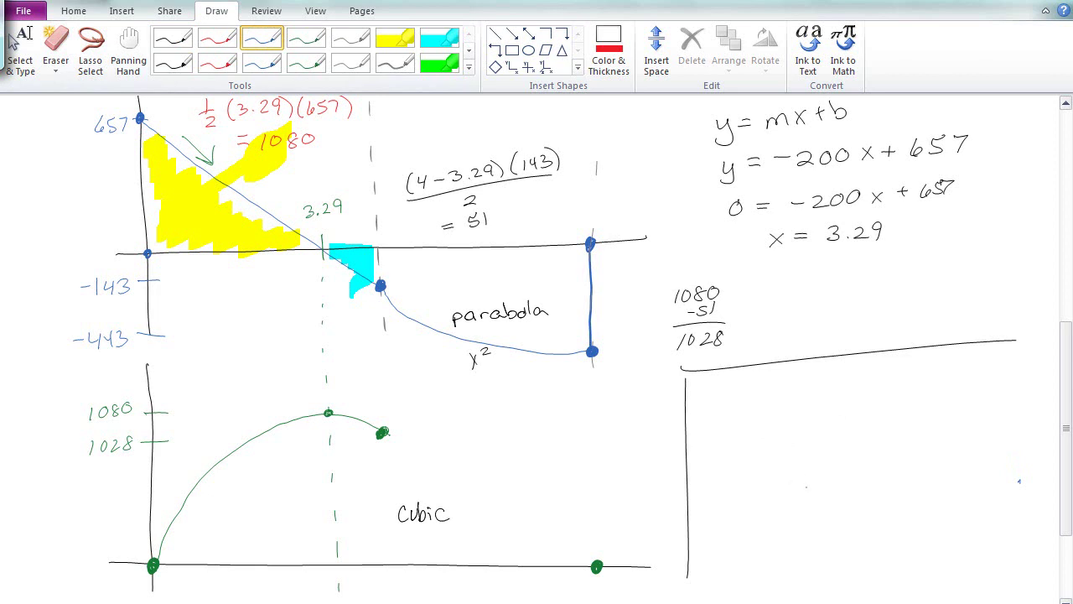
{"action": "mouse_move", "coordinate": [733, 419]}
{"action": "left_mouse_down"}
{"action": "mouse_move", "coordinate": [742, 479]}
{"action": "mouse_move", "coordinate": [779, 530]}
{"action": "mouse_move", "coordinate": [807, 499]}
{"action": "mouse_move", "coordinate": [817, 402]}
{"action": "mouse_move", "coordinate": [812, 416]}
{"action": "mouse_move", "coordinate": [826, 415]}
{"action": "mouse_move", "coordinate": [780, 578]}
{"action": "left_mouse_up"}
{"action": "left_click", "coordinate": [306, 37]}
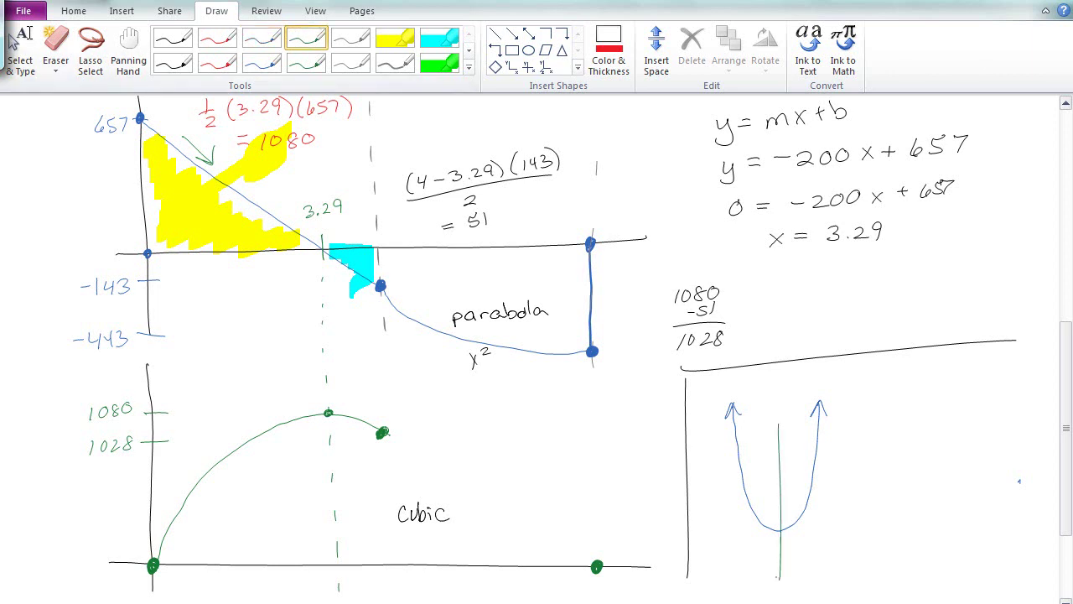
{"action": "left_click_drag", "start_coordinate": [705, 529], "coordinate": [806, 522]}
Step: Sketch a second set of green axes beside the parabola with a rising blue cubic curve ending in arrowheads
{"action": "left_click_drag", "start_coordinate": [979, 400], "coordinate": [964, 567]}
{"action": "left_click_drag", "start_coordinate": [896, 501], "coordinate": [1013, 508]}
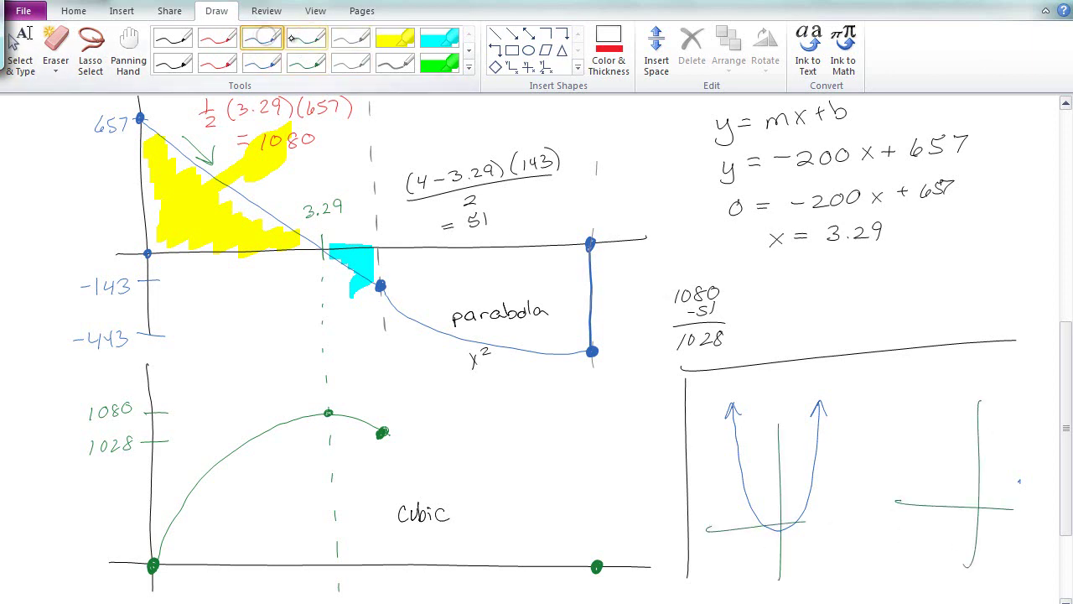
{"action": "left_click", "coordinate": [262, 38]}
{"action": "mouse_move", "coordinate": [926, 578]}
{"action": "left_mouse_down"}
{"action": "mouse_move", "coordinate": [946, 531]}
{"action": "mouse_move", "coordinate": [1005, 470]}
{"action": "mouse_move", "coordinate": [1027, 406]}
{"action": "left_mouse_up"}
{"action": "left_click_drag", "start_coordinate": [927, 571], "coordinate": [938, 579]}
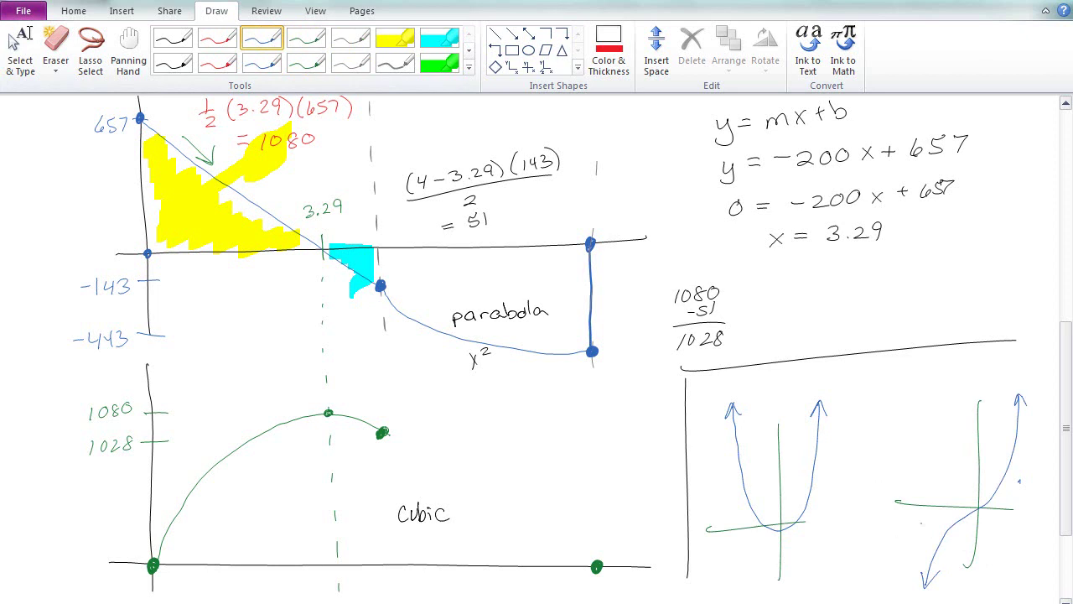
Step: Draw a green concave-down curve from the 1028 point to the zero point at the beam's far end in the moment diagram
{"action": "left_click", "coordinate": [306, 37]}
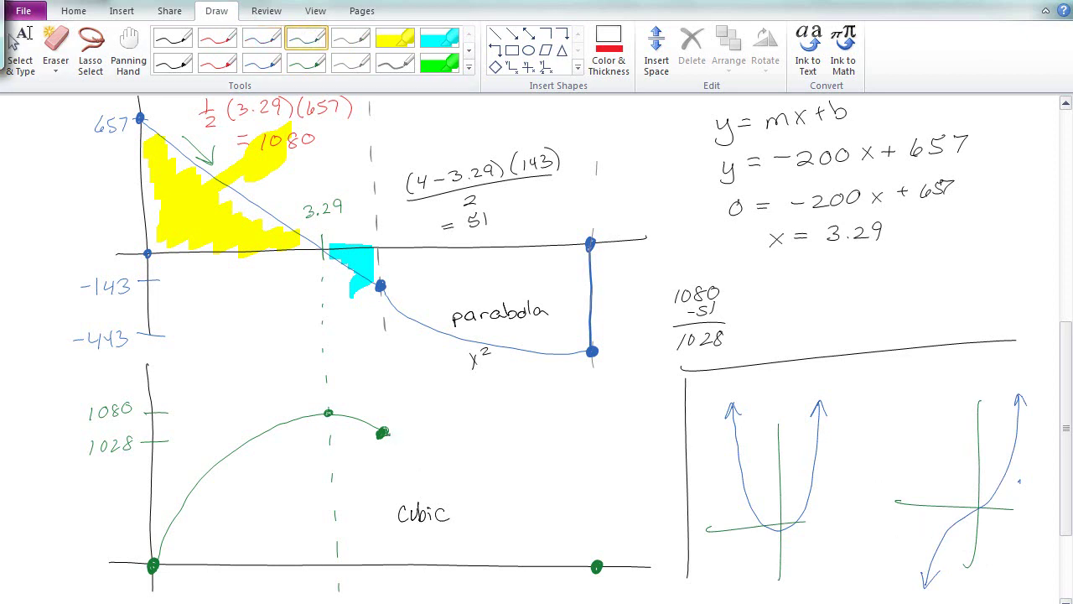
{"action": "mouse_move", "coordinate": [383, 433]}
{"action": "left_mouse_down"}
{"action": "mouse_move", "coordinate": [503, 477]}
{"action": "mouse_move", "coordinate": [584, 533]}
{"action": "left_mouse_up"}
{"action": "left_click_drag", "start_coordinate": [512, 444], "coordinate": [510, 503]}
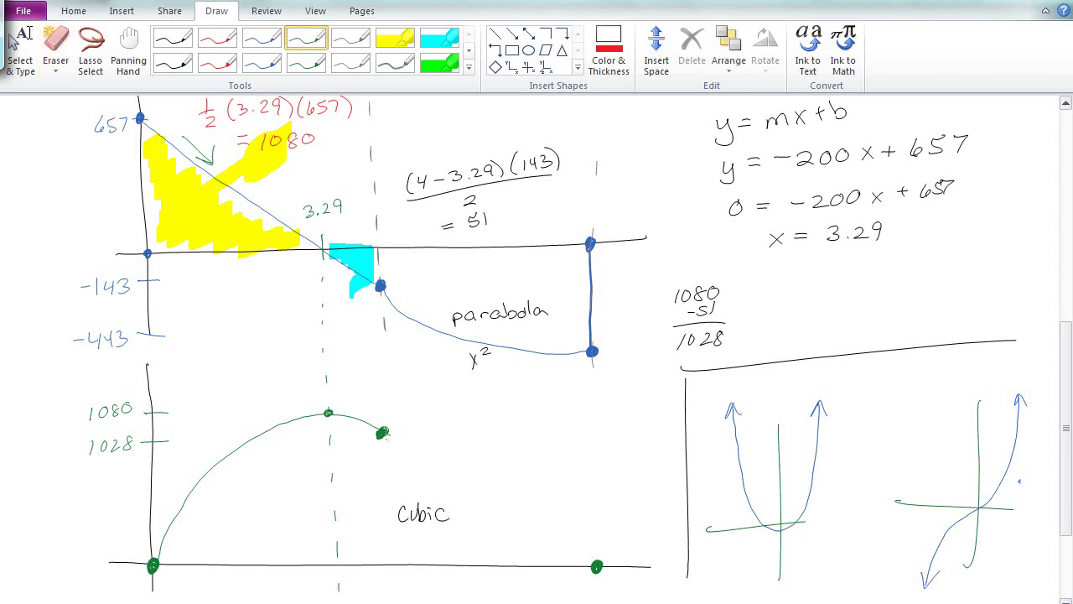
{"action": "left_click_drag", "start_coordinate": [399, 436], "coordinate": [540, 496]}
{"action": "left_click_drag", "start_coordinate": [501, 461], "coordinate": [507, 437]}
{"action": "mouse_move", "coordinate": [383, 436]}
{"action": "left_mouse_down"}
{"action": "mouse_move", "coordinate": [441, 450]}
{"action": "mouse_move", "coordinate": [549, 506]}
{"action": "mouse_move", "coordinate": [595, 563]}
{"action": "left_mouse_up"}
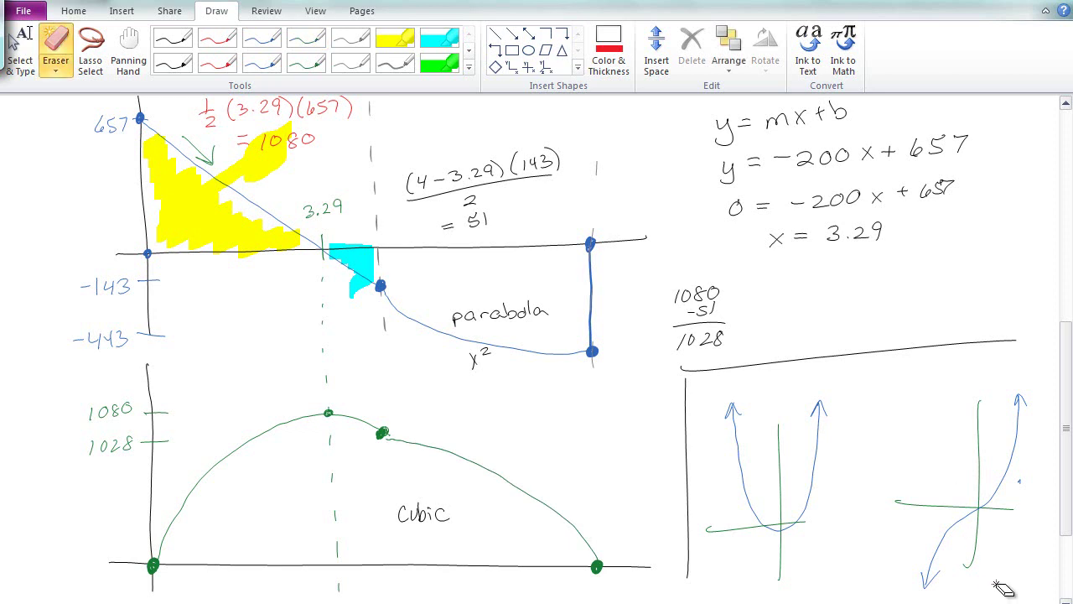
Step: Erase the side sketches and shade the area between the shear axis and the parabola with bright green highlighter
{"action": "mouse_move", "coordinate": [1001, 584]}
{"action": "left_mouse_down"}
{"action": "mouse_move", "coordinate": [1047, 582]}
{"action": "mouse_move", "coordinate": [922, 570]}
{"action": "mouse_move", "coordinate": [762, 508]}
{"action": "mouse_move", "coordinate": [689, 450]}
{"action": "mouse_move", "coordinate": [888, 384]}
{"action": "left_mouse_up"}
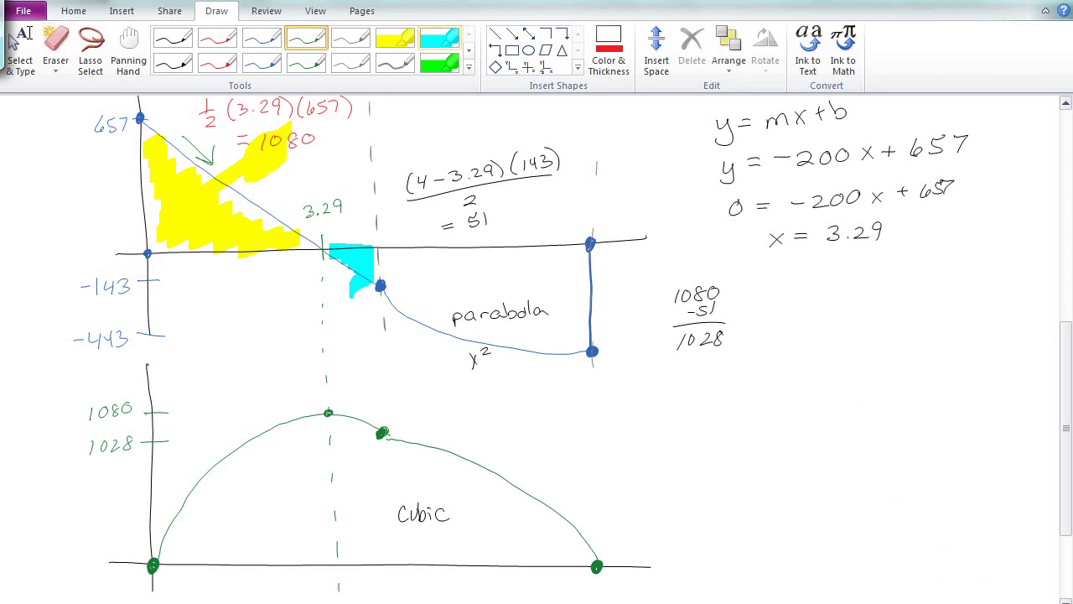
{"action": "left_click", "coordinate": [439, 63]}
{"action": "mouse_move", "coordinate": [386, 248]}
{"action": "left_mouse_down"}
{"action": "mouse_move", "coordinate": [404, 316]}
{"action": "mouse_move", "coordinate": [439, 327]}
{"action": "mouse_move", "coordinate": [426, 330]}
{"action": "mouse_move", "coordinate": [461, 343]}
{"action": "mouse_move", "coordinate": [587, 348]}
{"action": "mouse_move", "coordinate": [579, 331]}
{"action": "mouse_move", "coordinate": [459, 255]}
{"action": "mouse_move", "coordinate": [431, 285]}
{"action": "left_mouse_up"}
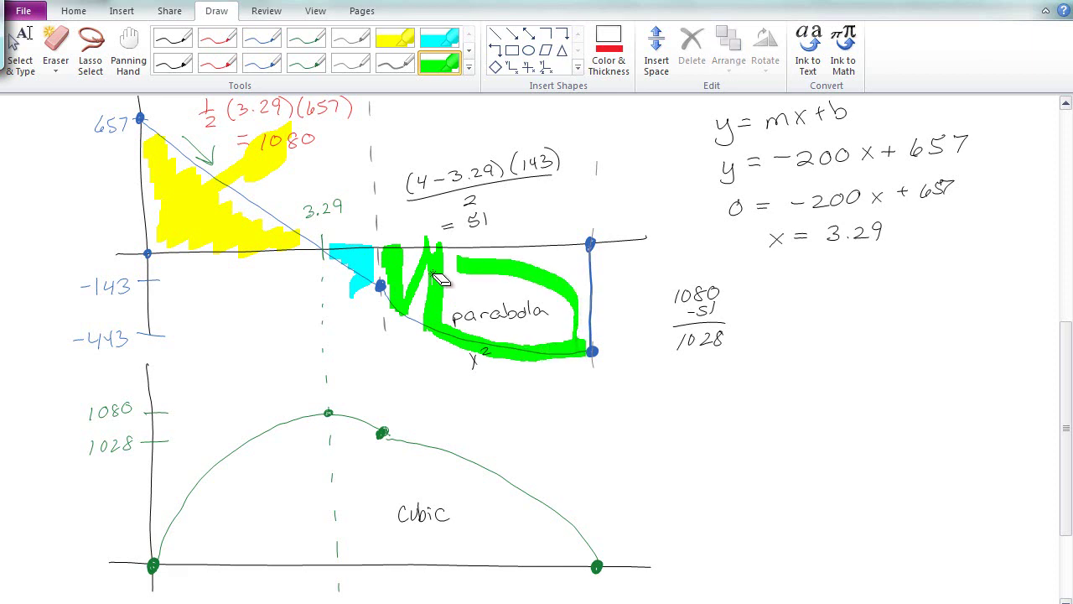
{"action": "left_click", "coordinate": [454, 277]}
{"action": "mouse_move", "coordinate": [391, 249]}
{"action": "left_mouse_down"}
{"action": "mouse_move", "coordinate": [392, 304]}
{"action": "mouse_move", "coordinate": [399, 245]}
{"action": "mouse_move", "coordinate": [426, 324]}
{"action": "mouse_move", "coordinate": [431, 244]}
{"action": "mouse_move", "coordinate": [470, 348]}
{"action": "mouse_move", "coordinate": [474, 248]}
{"action": "mouse_move", "coordinate": [509, 248]}
{"action": "mouse_move", "coordinate": [516, 352]}
{"action": "mouse_move", "coordinate": [559, 249]}
{"action": "mouse_move", "coordinate": [558, 354]}
{"action": "mouse_move", "coordinate": [563, 252]}
{"action": "mouse_move", "coordinate": [587, 357]}
{"action": "mouse_move", "coordinate": [607, 277]}
{"action": "mouse_move", "coordinate": [667, 270]}
{"action": "left_mouse_up"}
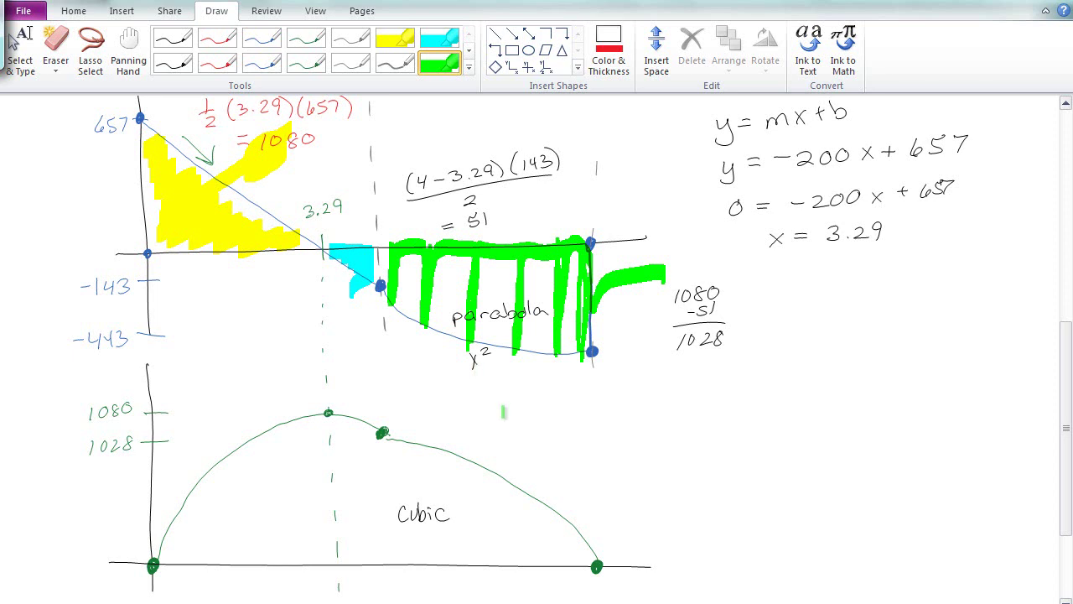
Step: Erase the cubic moment segment and redraw it in green from the beam's far end back to the 1028 point
{"action": "left_click_drag", "start_coordinate": [527, 465], "coordinate": [506, 486]}
{"action": "left_click", "coordinate": [306, 38]}
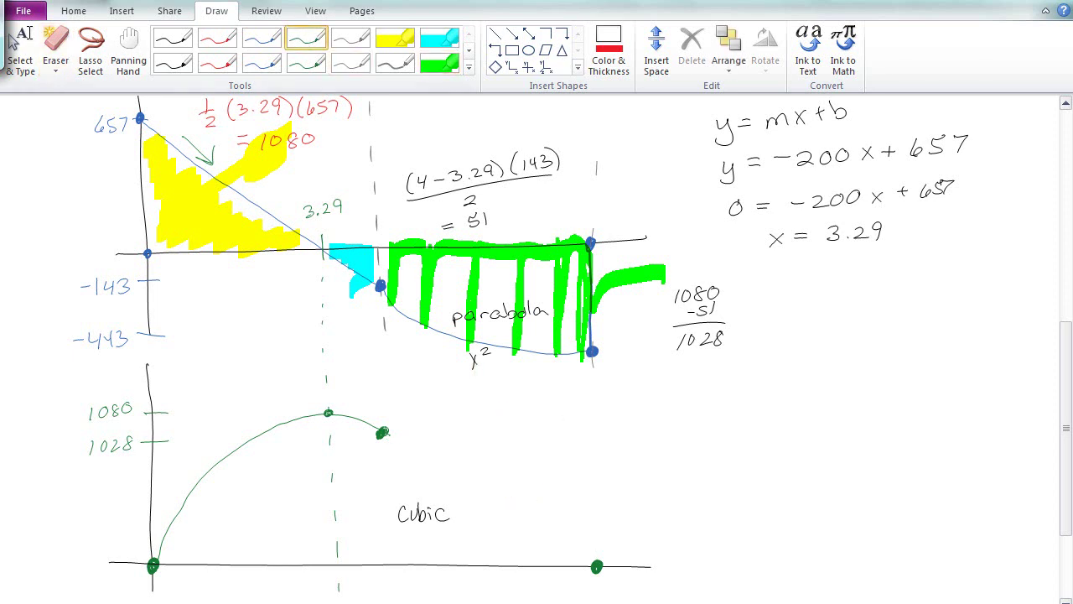
{"action": "mouse_move", "coordinate": [595, 555]}
{"action": "left_mouse_down"}
{"action": "mouse_move", "coordinate": [569, 515]}
{"action": "mouse_move", "coordinate": [472, 460]}
{"action": "mouse_move", "coordinate": [383, 431]}
{"action": "left_mouse_up"}
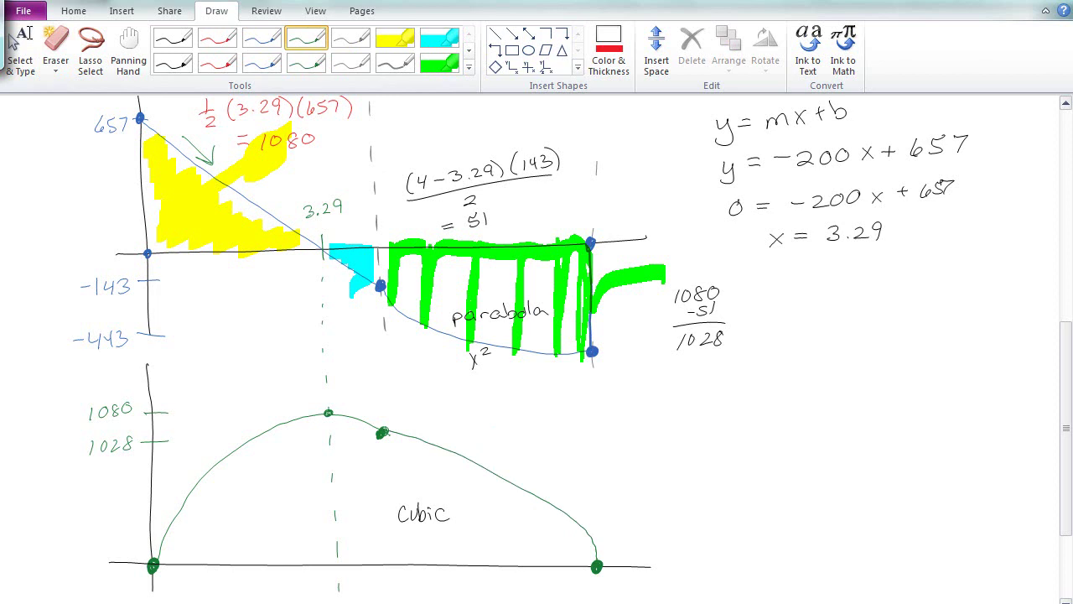
{"action": "mouse_move", "coordinate": [173, 577]}
{"action": "left_mouse_down"}
{"action": "mouse_move", "coordinate": [649, 591]}
{"action": "mouse_move", "coordinate": [617, 597]}
{"action": "left_mouse_up"}
{"action": "mouse_move", "coordinate": [653, 560]}
{"action": "left_mouse_down"}
{"action": "mouse_move", "coordinate": [638, 425]}
{"action": "mouse_move", "coordinate": [630, 450]}
{"action": "left_mouse_up"}
{"action": "left_click", "coordinate": [651, 503]}
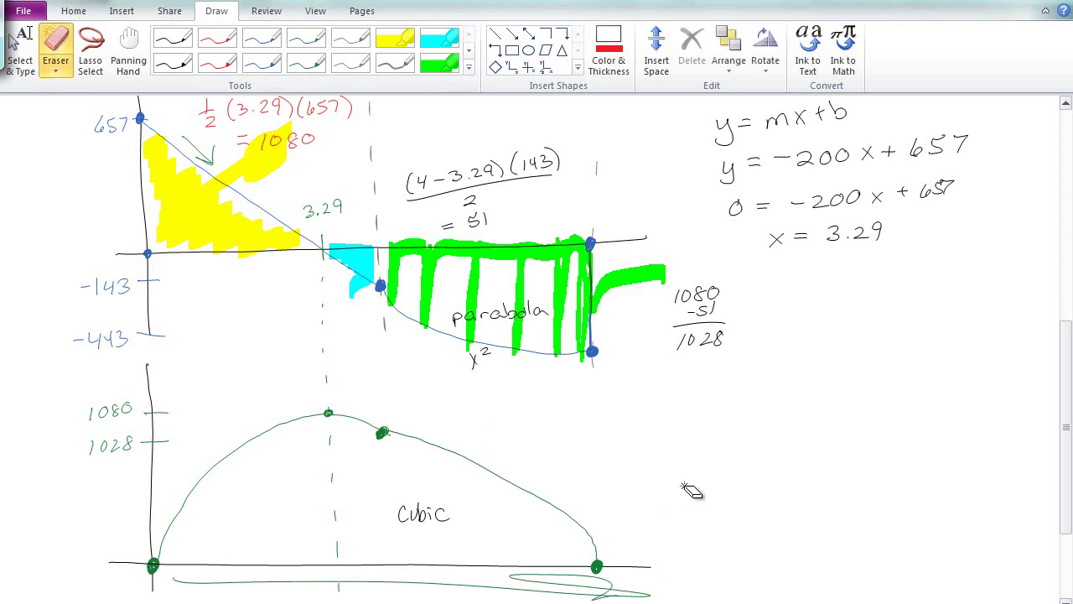
{"action": "left_click", "coordinate": [582, 579]}
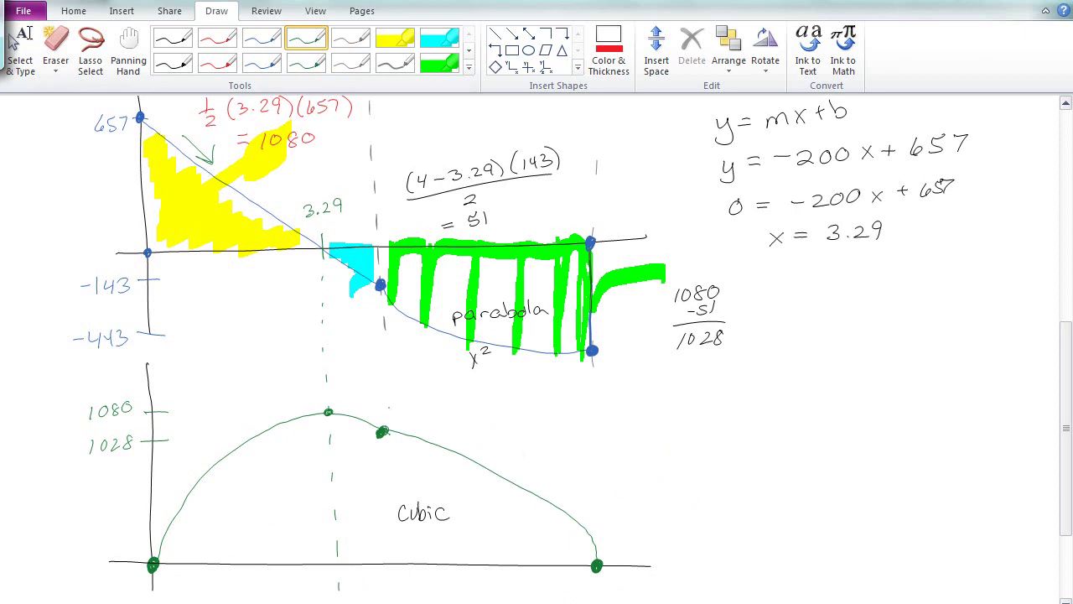
{"action": "left_click", "coordinate": [384, 432]}
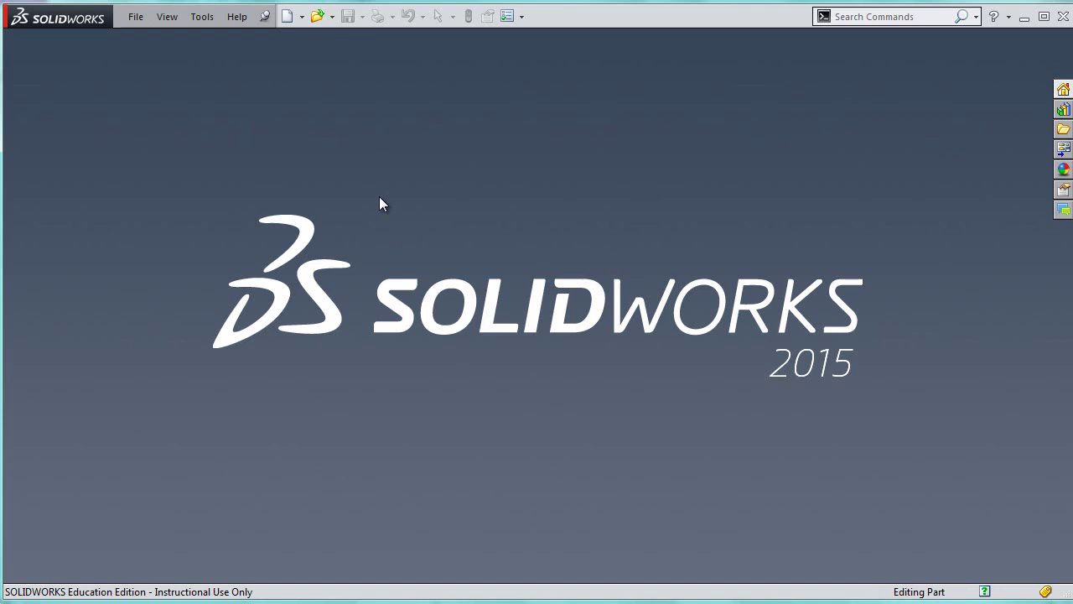
Step: Switch to SOLIDWORKS, create a new part and start a sketch on the Right Plane
{"action": "left_click", "coordinate": [287, 17]}
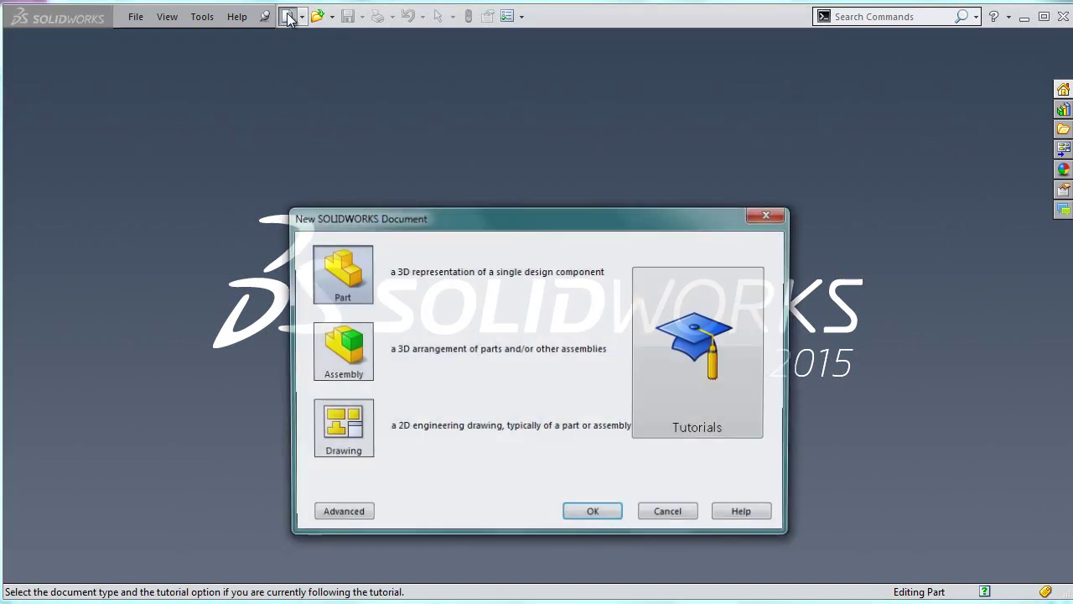
{"action": "key", "text": "Return"}
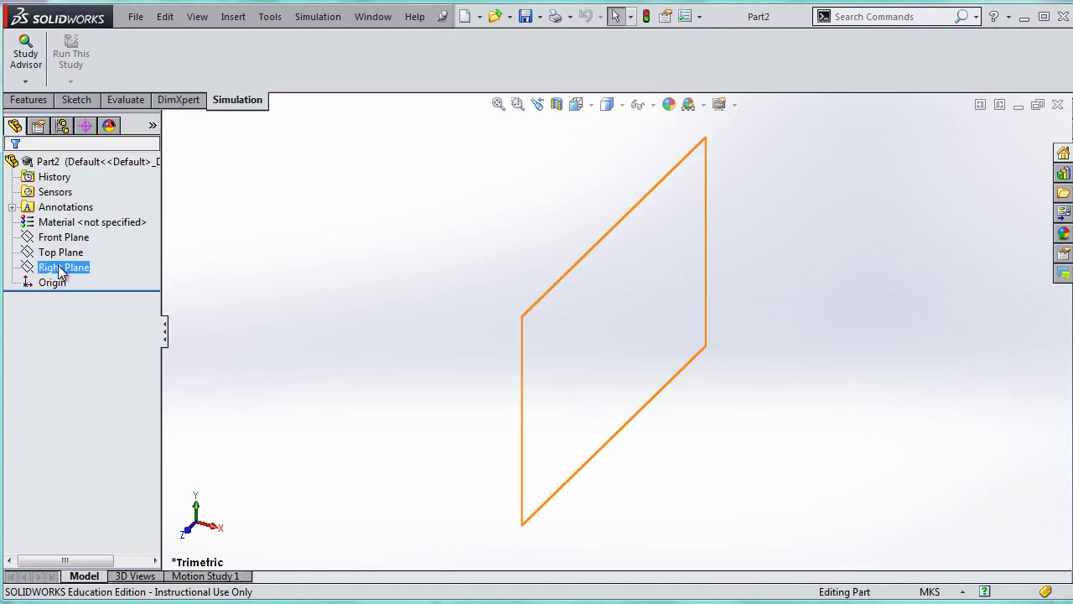
{"action": "left_click", "coordinate": [59, 267]}
{"action": "left_click", "coordinate": [70, 242]}
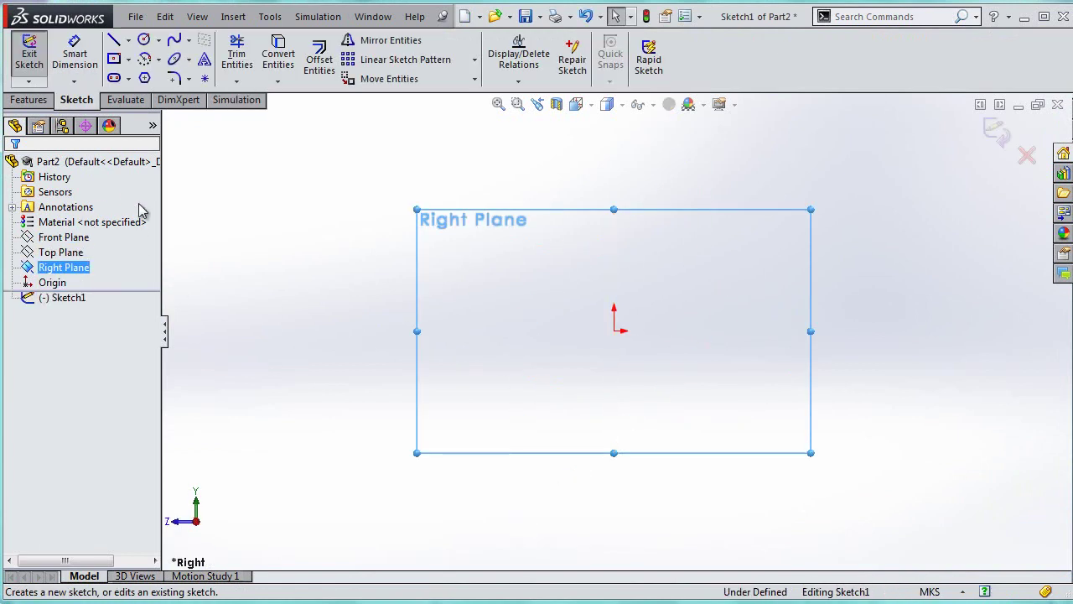
Step: Sketch a center rectangle on the origin, about 0.03 m wide and 0.02 m high
{"action": "left_click", "coordinate": [114, 60]}
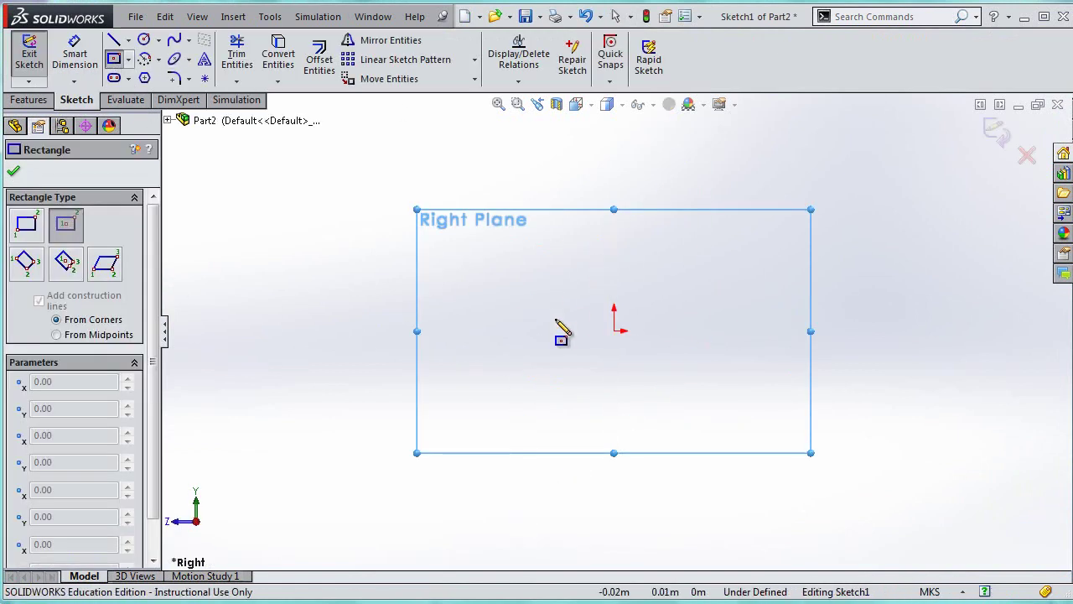
{"action": "left_click", "coordinate": [615, 329]}
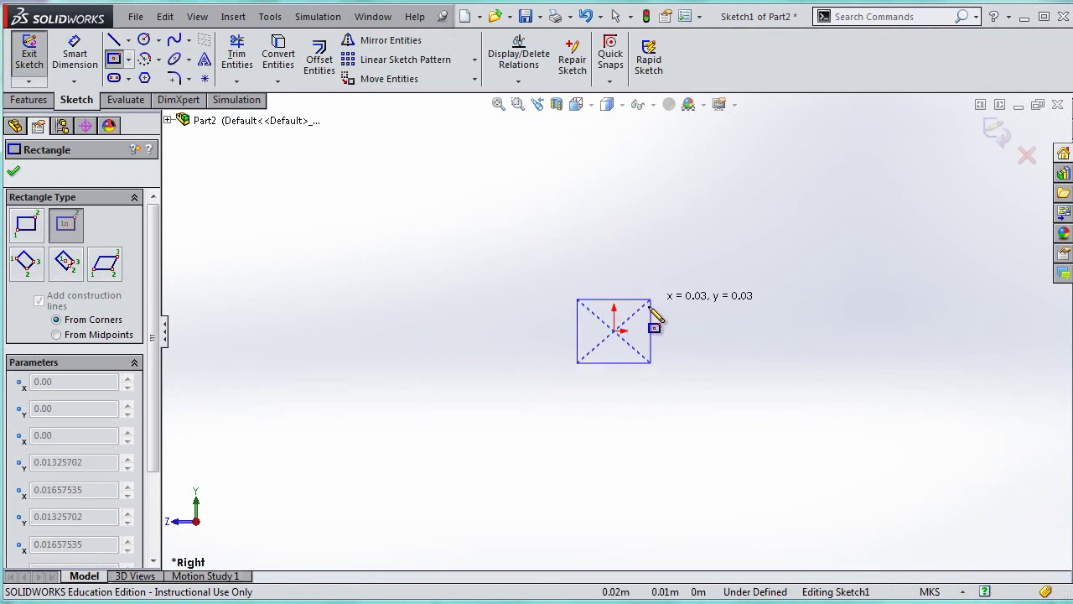
{"action": "left_click", "coordinate": [648, 306]}
Step: Dimension the rectangle's height and width to 0.05 m each and finish the sketch
{"action": "left_click", "coordinate": [75, 52]}
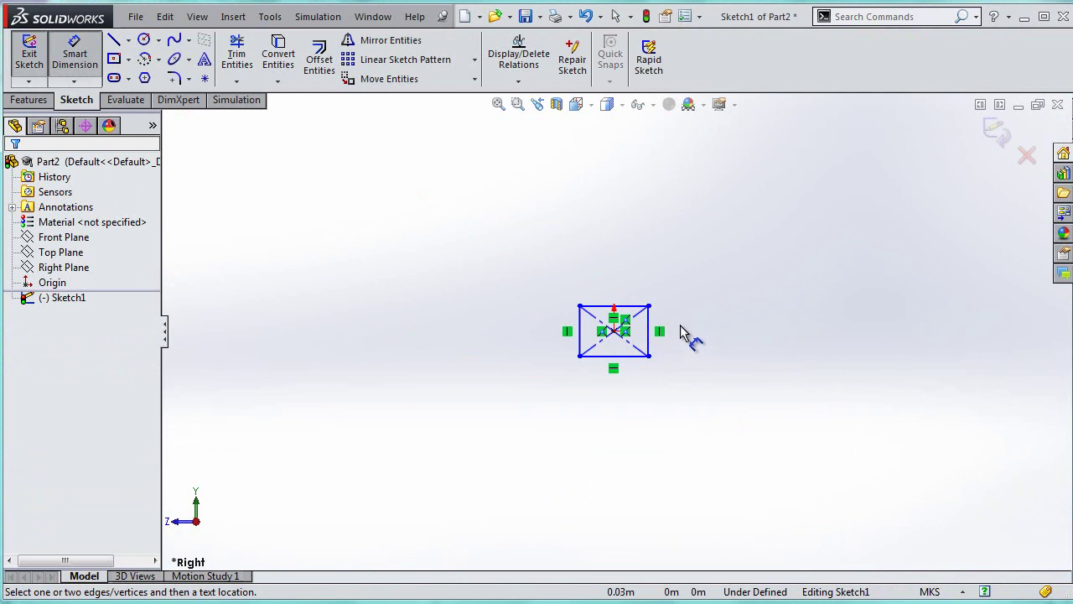
{"action": "left_click", "coordinate": [650, 335]}
{"action": "left_click", "coordinate": [689, 337]}
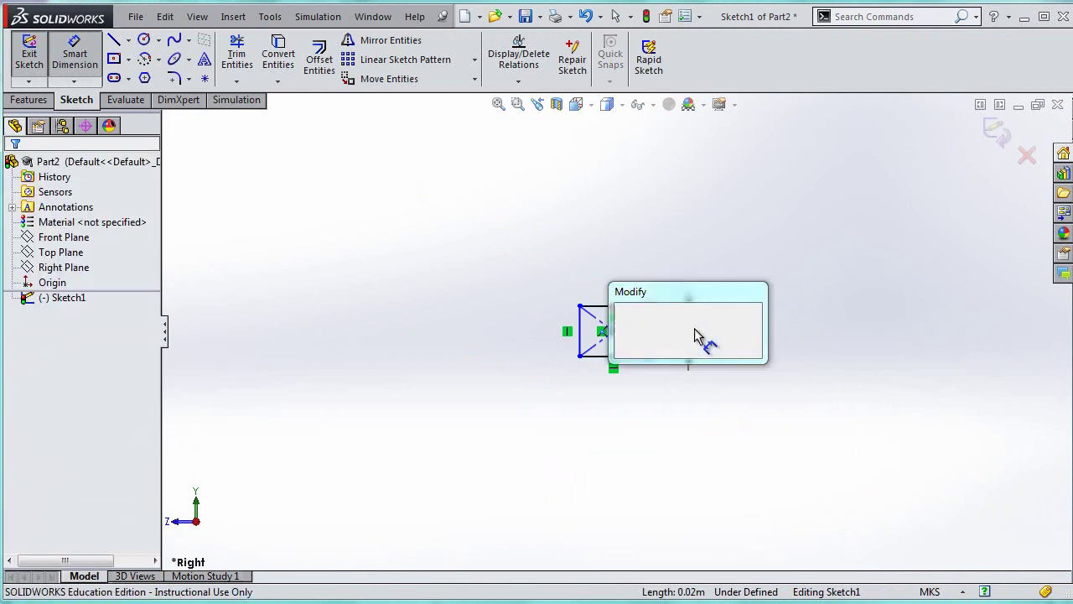
{"action": "type", "text": "."}
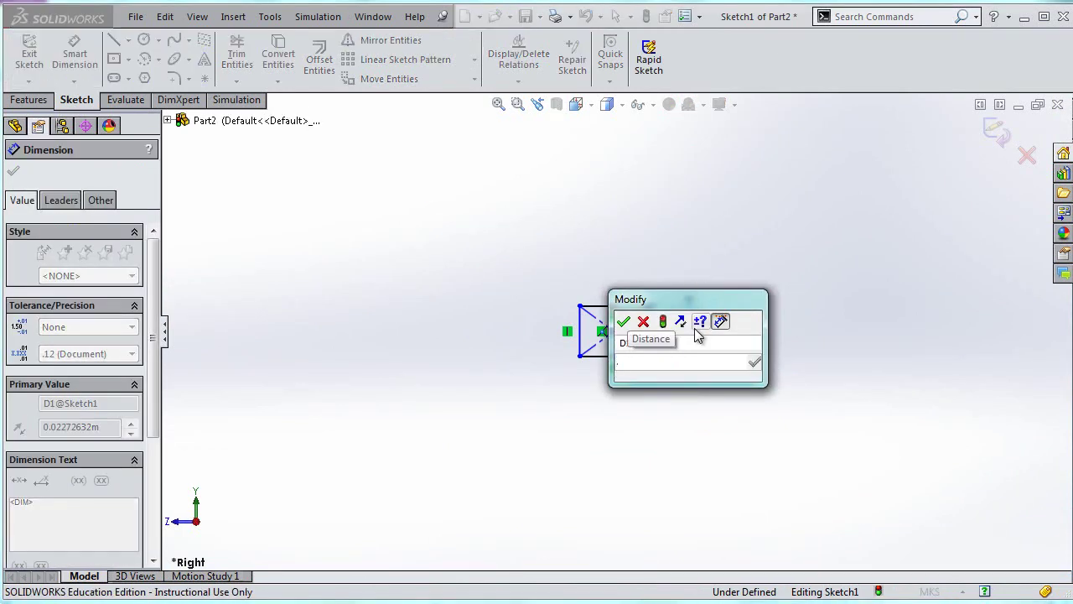
{"action": "type", "text": "0"}
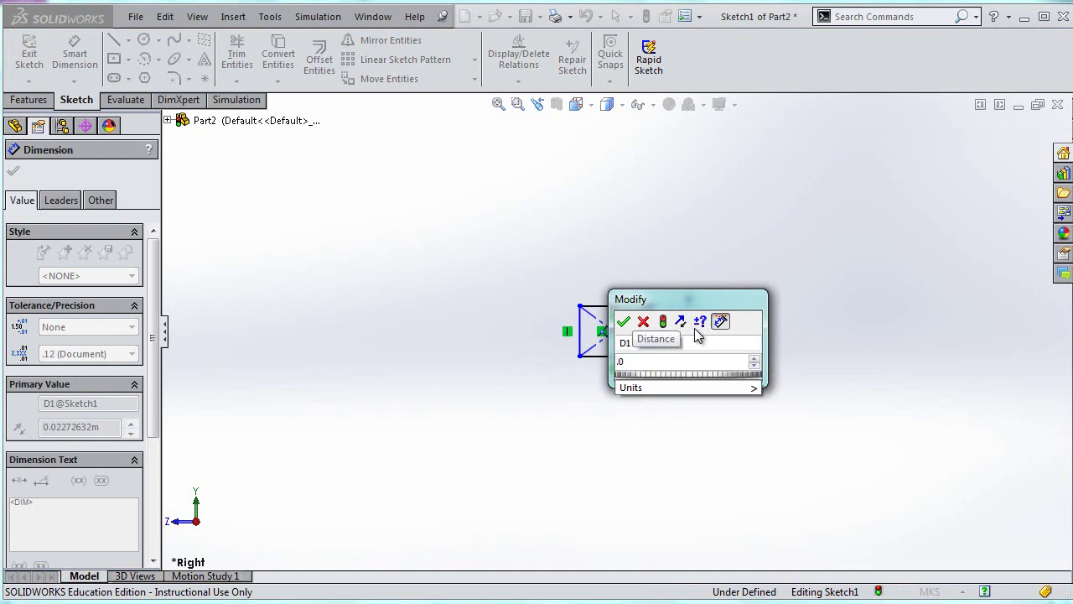
{"action": "type", "text": "5"}
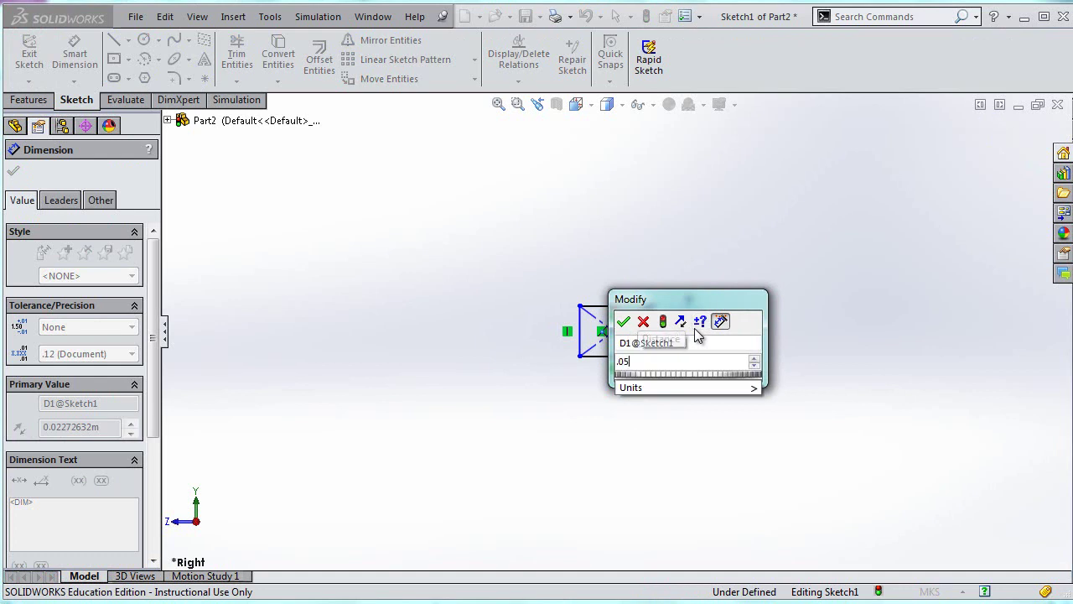
{"action": "key", "text": "Return"}
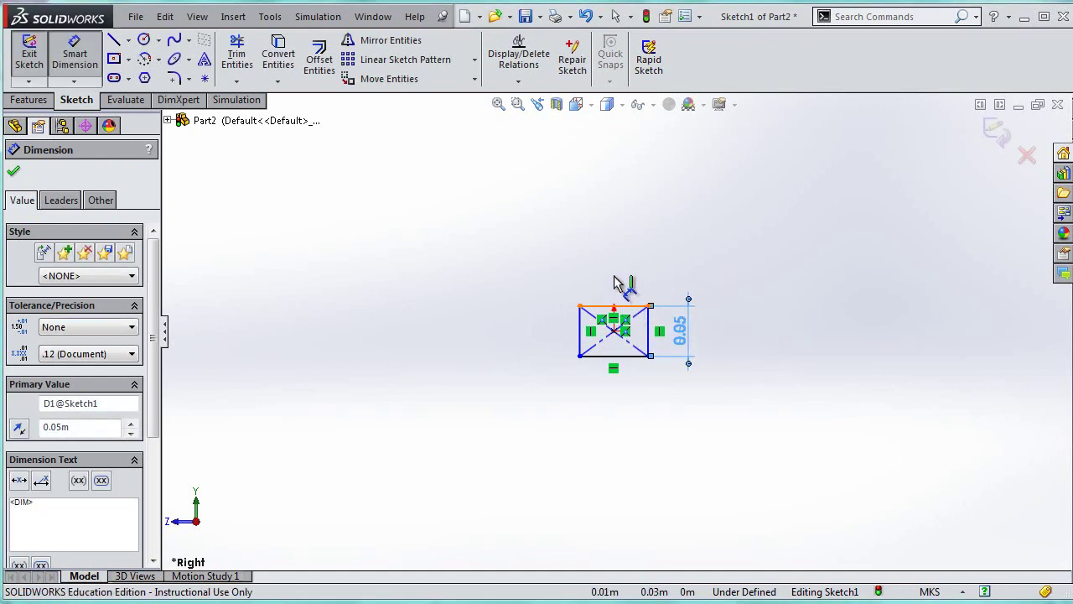
{"action": "left_click", "coordinate": [621, 306]}
{"action": "left_click", "coordinate": [615, 283]}
{"action": "type", "text": ".05"}
{"action": "key", "text": "Return"}
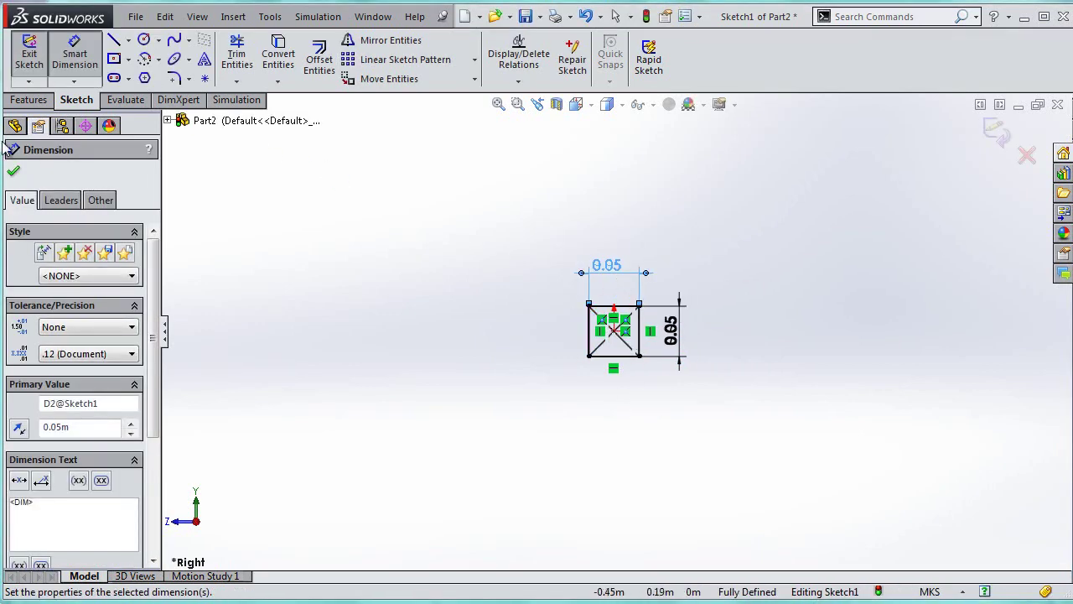
{"action": "left_click", "coordinate": [29, 57]}
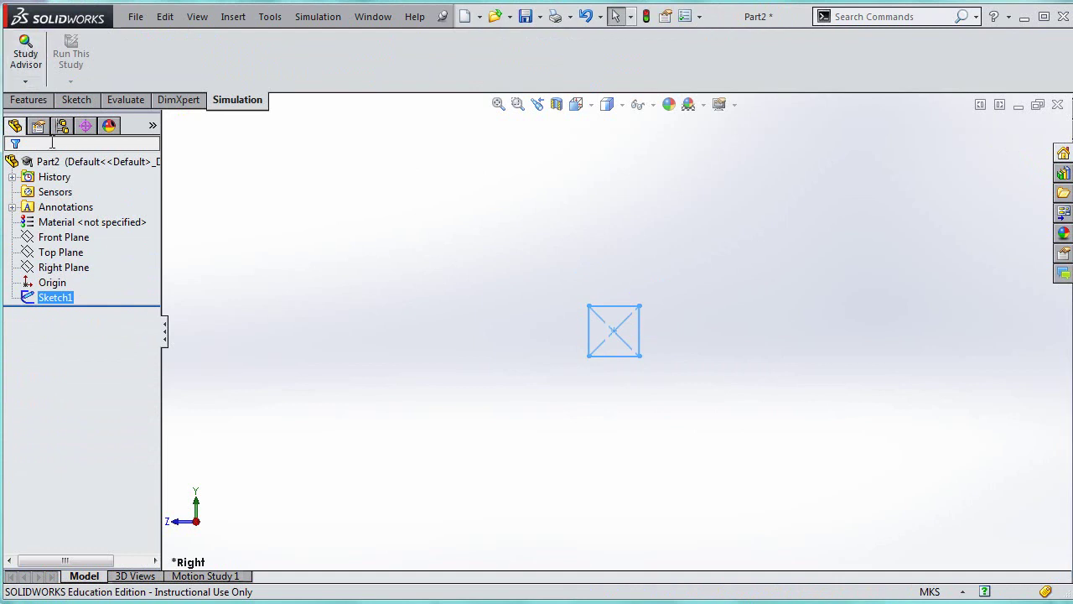
Step: Extrude the square sketch as a blind boss with a depth of 7 m
{"action": "left_click", "coordinate": [29, 100]}
{"action": "left_click", "coordinate": [36, 59]}
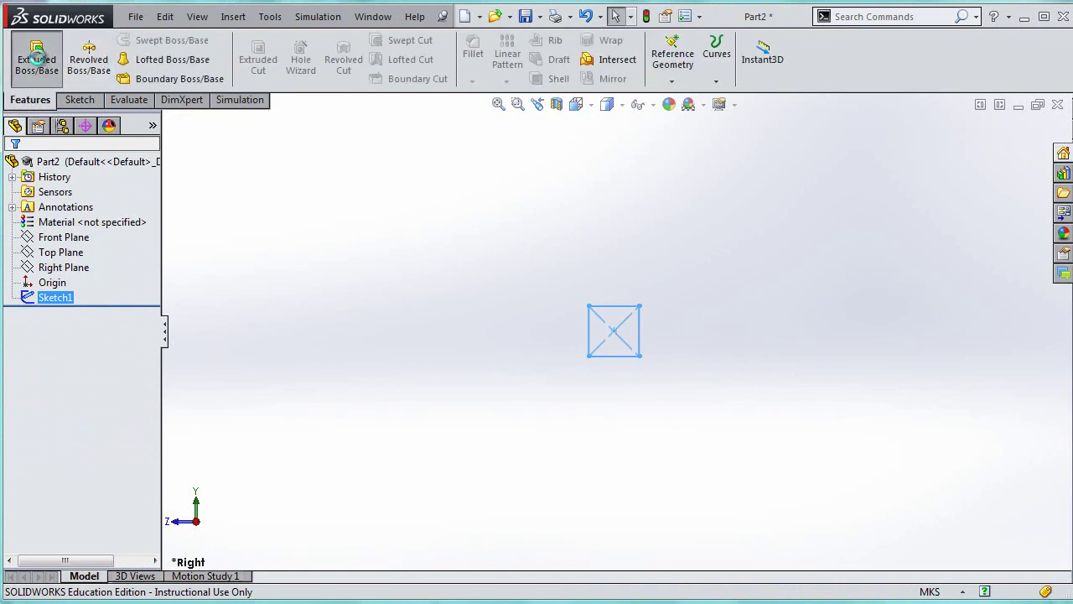
{"action": "type", "text": "7"}
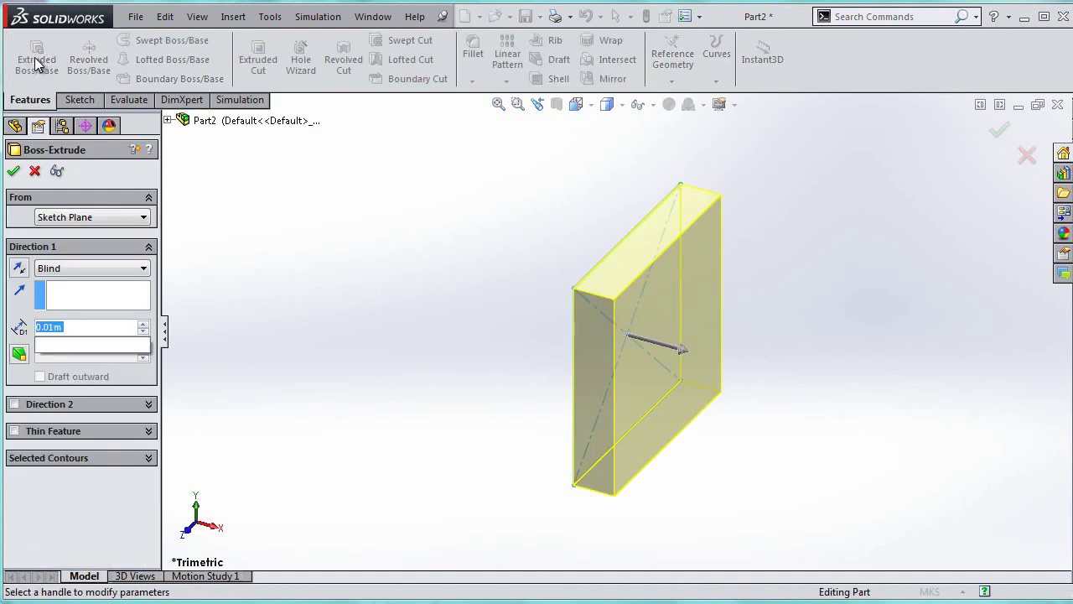
{"action": "key", "text": "Return"}
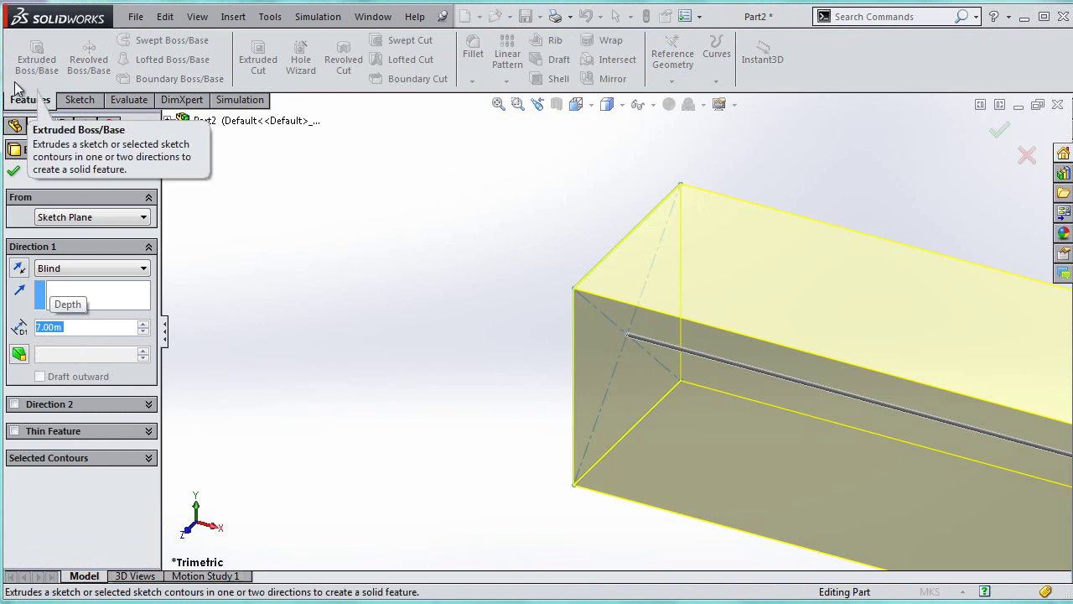
{"action": "left_click", "coordinate": [14, 170]}
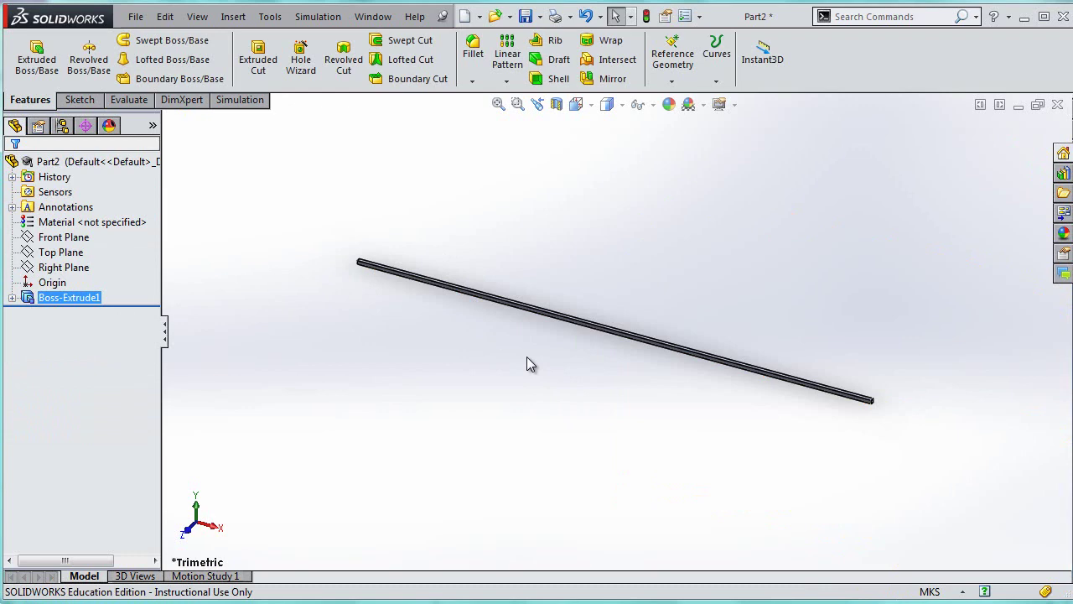
Step: Save the part in the SW Sketches folder as ShearandMomentDiagram
{"action": "key", "text": "ctrl+s"}
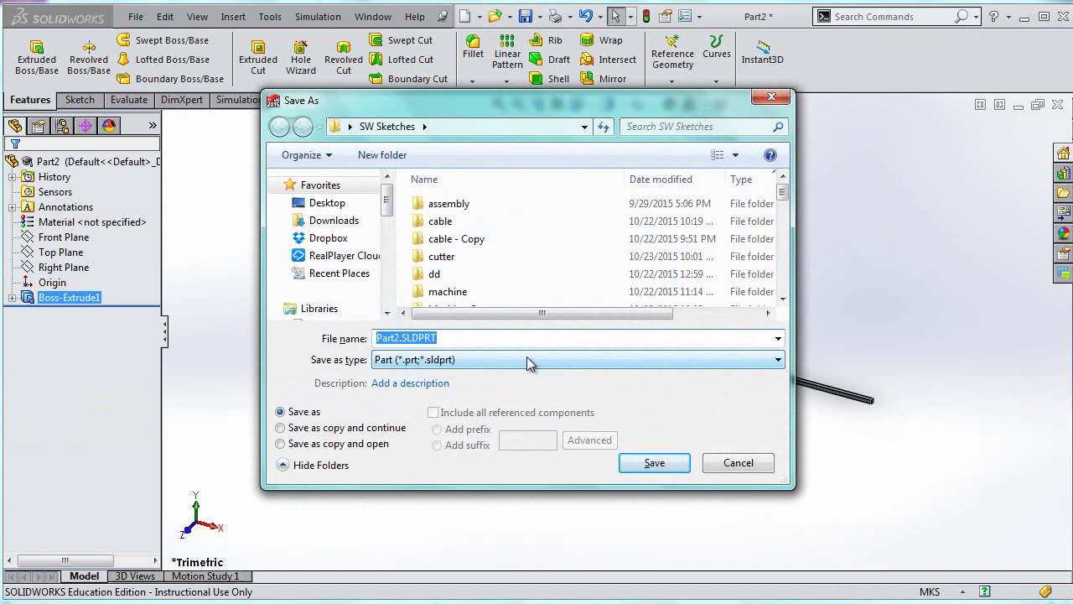
{"action": "type", "text": "ShearandMomentD"}
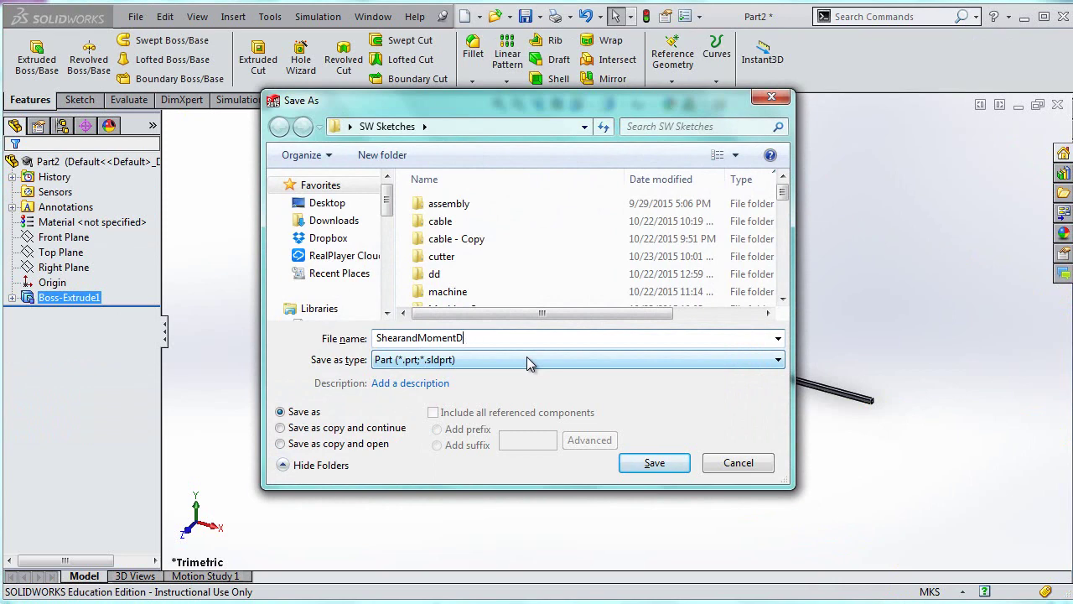
{"action": "type", "text": "iagram"}
{"action": "key", "text": "Return"}
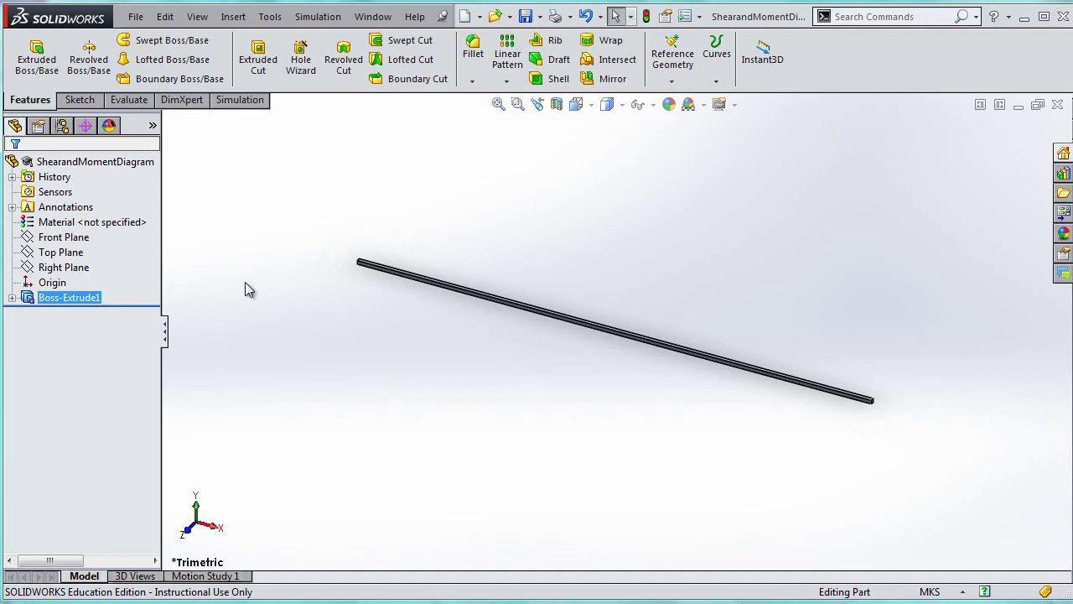
Step: Create a static simulation study with the default name Static 1
{"action": "left_click", "coordinate": [319, 16]}
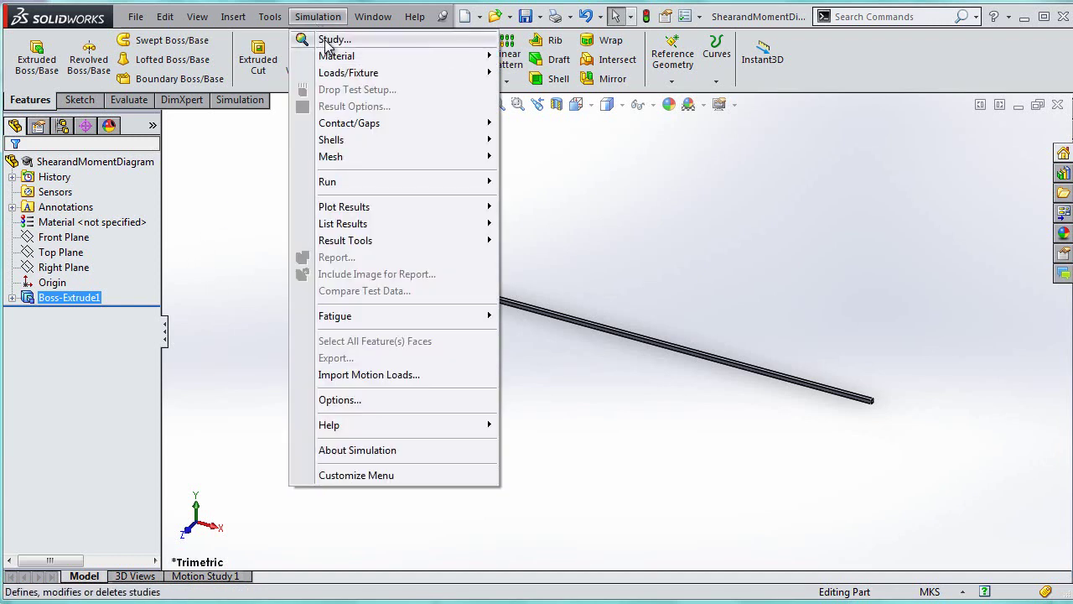
{"action": "left_click", "coordinate": [332, 40]}
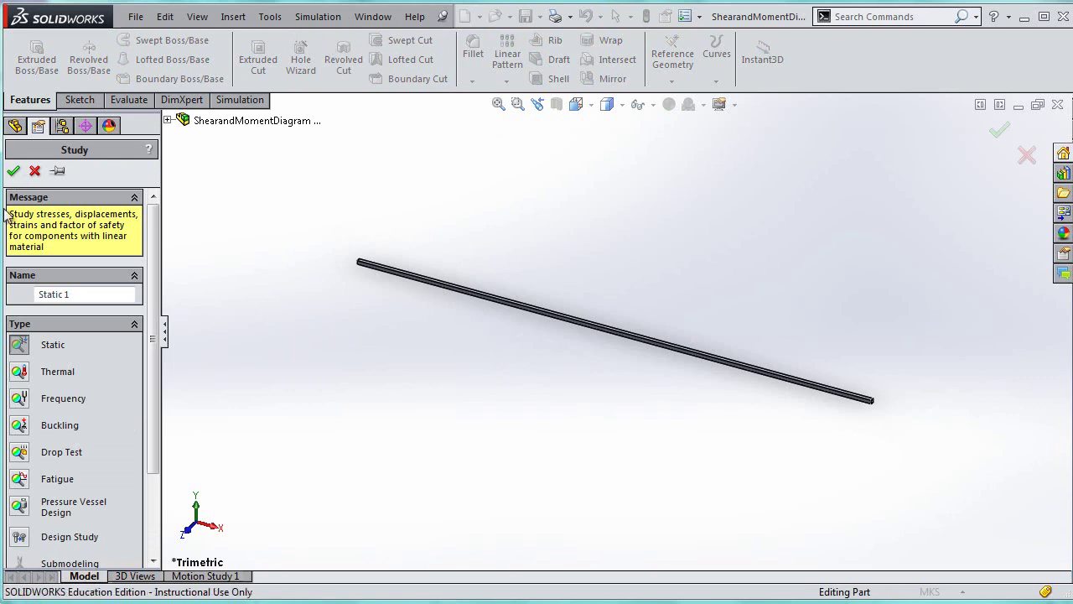
{"action": "key", "text": "Return"}
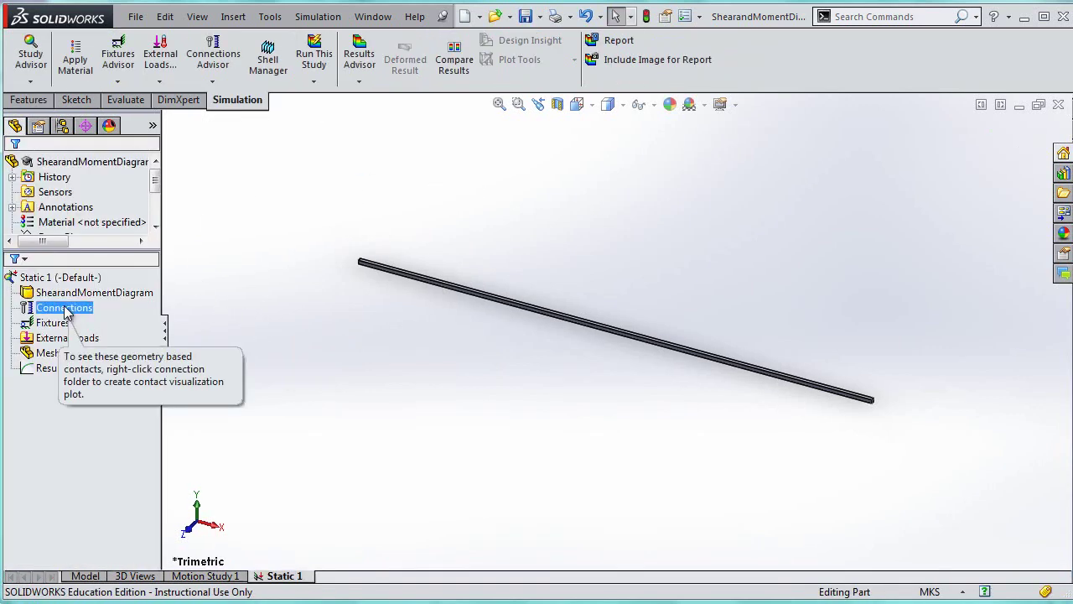
Step: Treat the ShearandMomentDiagram body in the Static 1 study as a beam
{"action": "left_click", "coordinate": [65, 294]}
{"action": "right_click", "coordinate": [67, 297]}
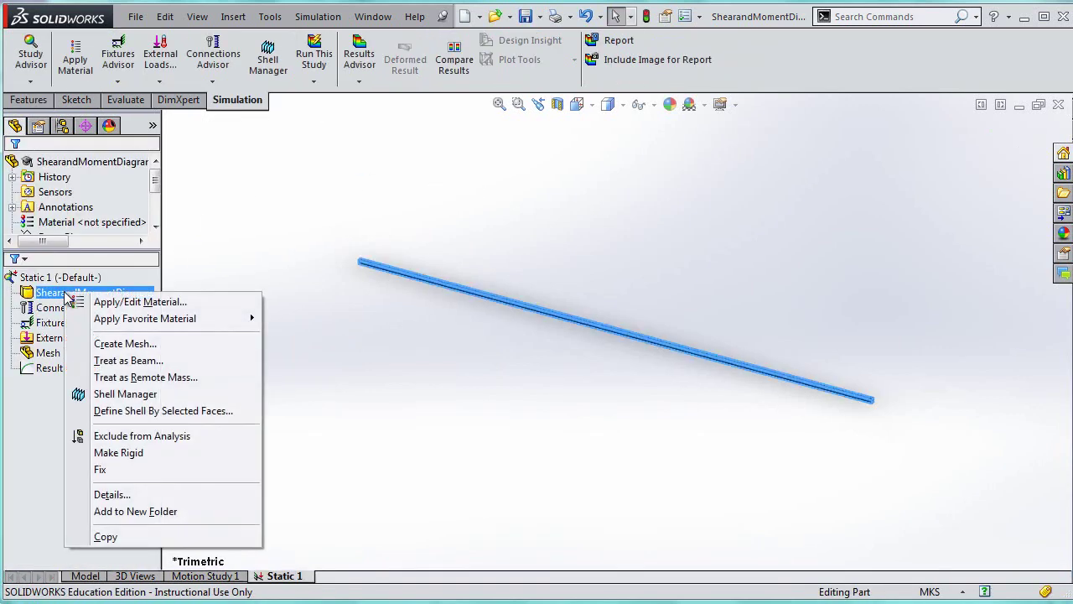
{"action": "left_click", "coordinate": [152, 362]}
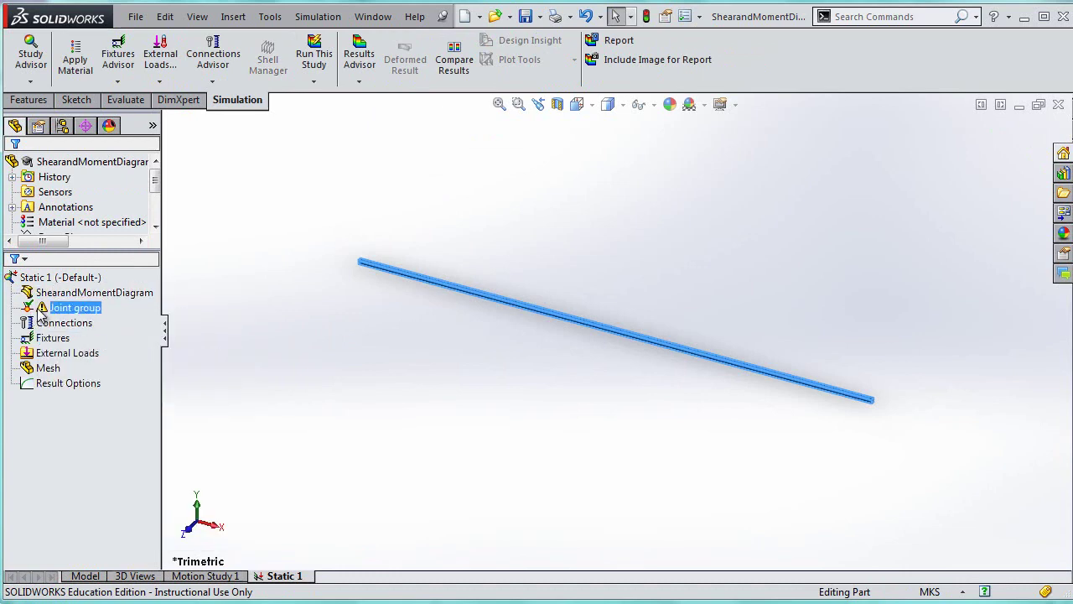
Step: Calculate the joint group for all beams, treating clearance equal to zero (touching) as a joint, and accept the joints
{"action": "left_click", "coordinate": [69, 311]}
{"action": "double_click", "coordinate": [69, 311]}
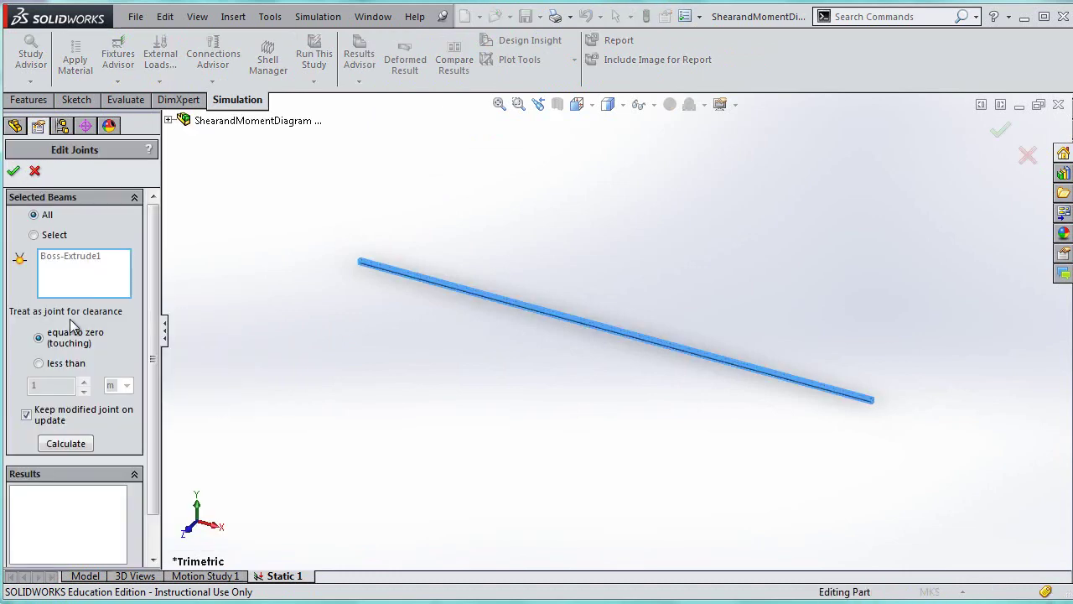
{"action": "left_click", "coordinate": [83, 449]}
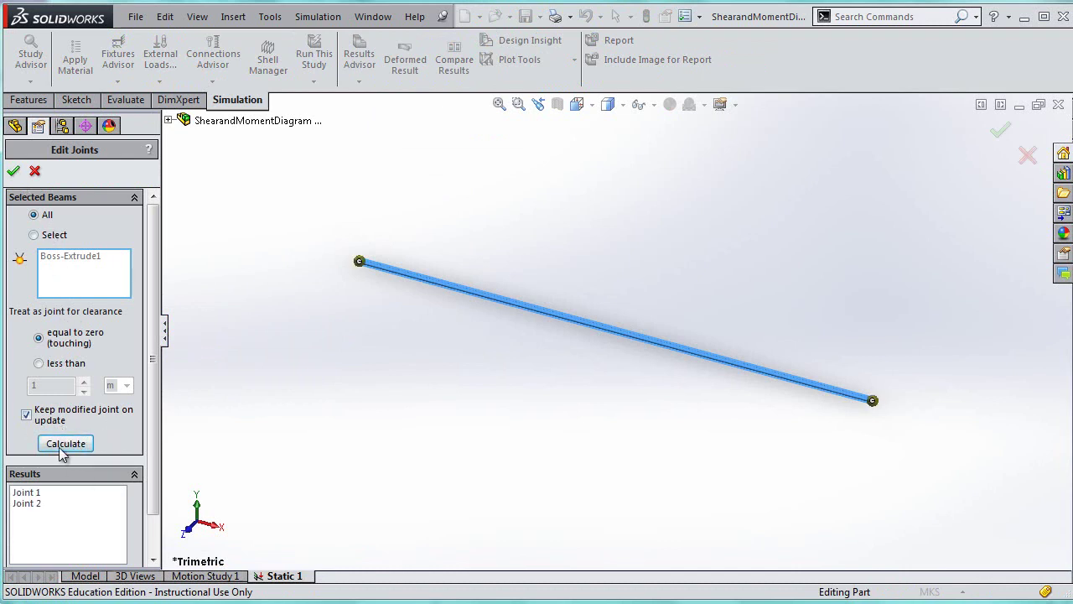
{"action": "left_click", "coordinate": [13, 172]}
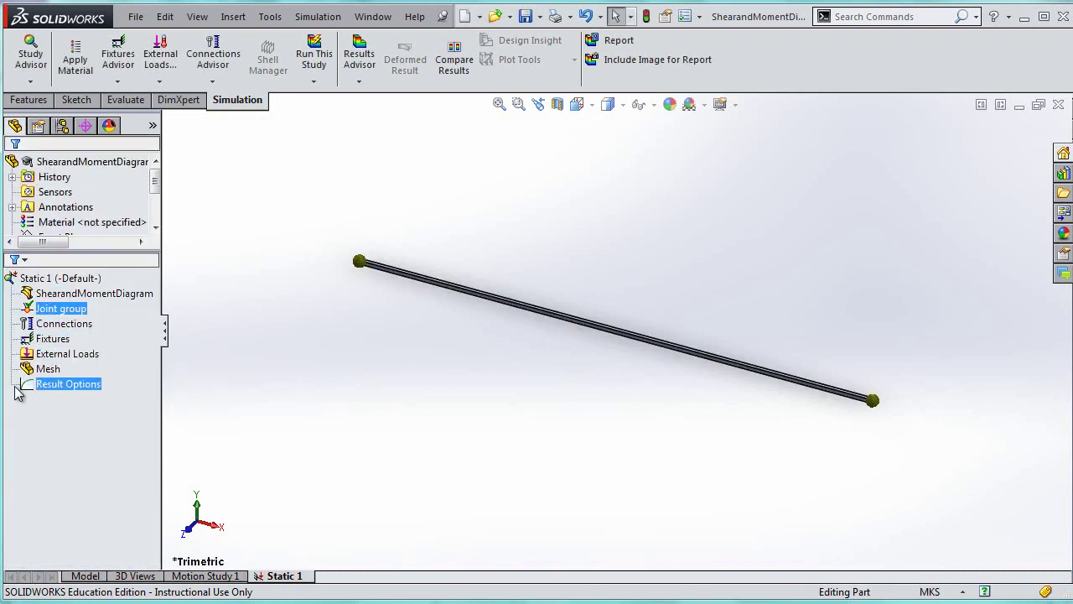
Step: Start a Use Reference Geometry fixture on the beam's left-end joint, with a long side face of the beam as direction reference
{"action": "left_click", "coordinate": [53, 339]}
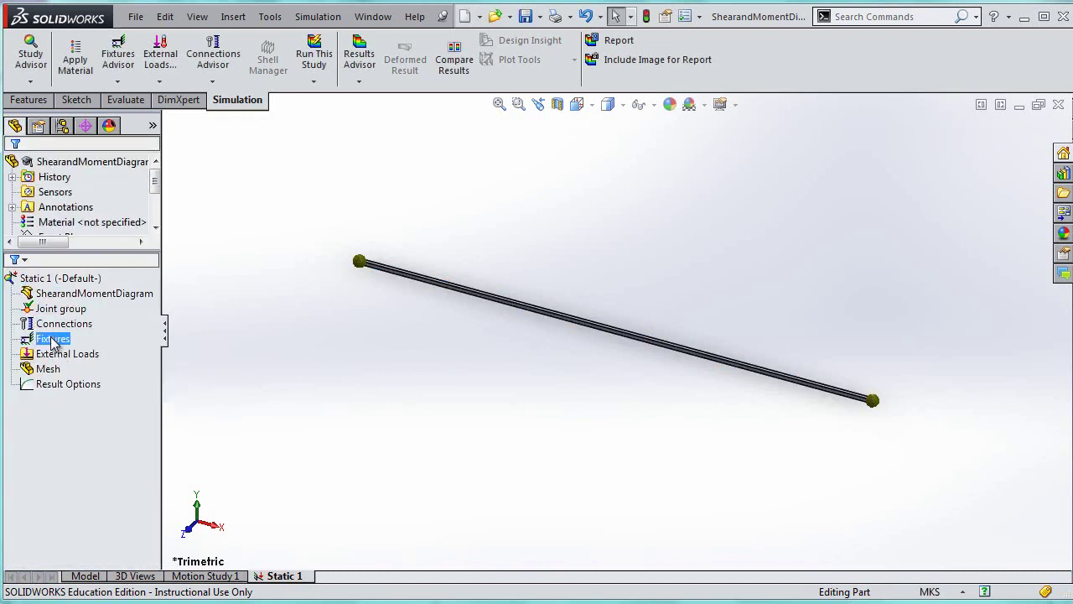
{"action": "right_click", "coordinate": [53, 340]}
{"action": "left_click", "coordinate": [129, 375]}
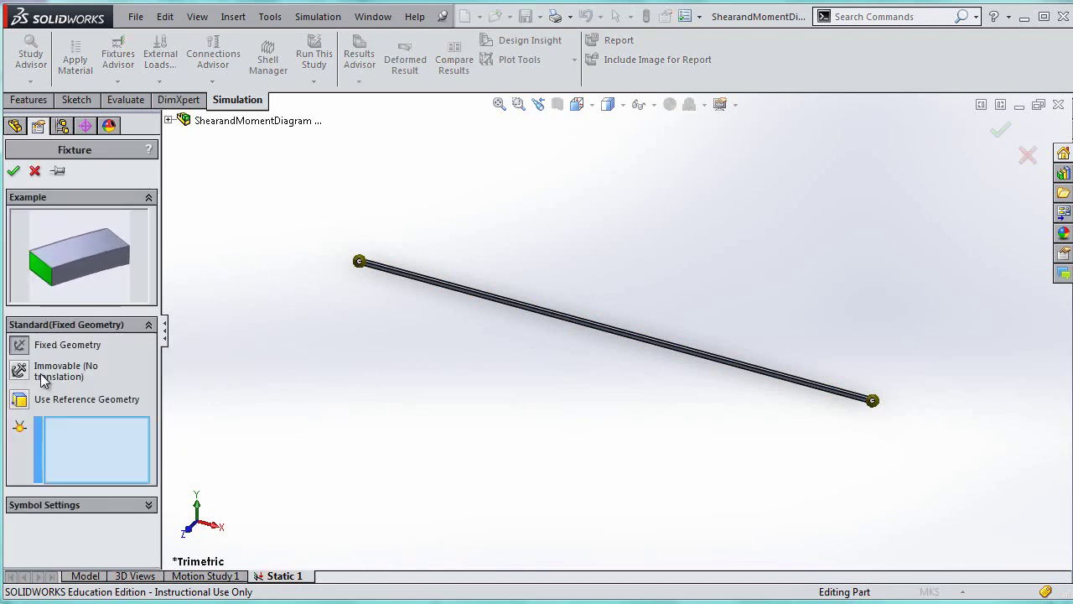
{"action": "middle_click_drag", "start_coordinate": [317, 282], "coordinate": [402, 421]}
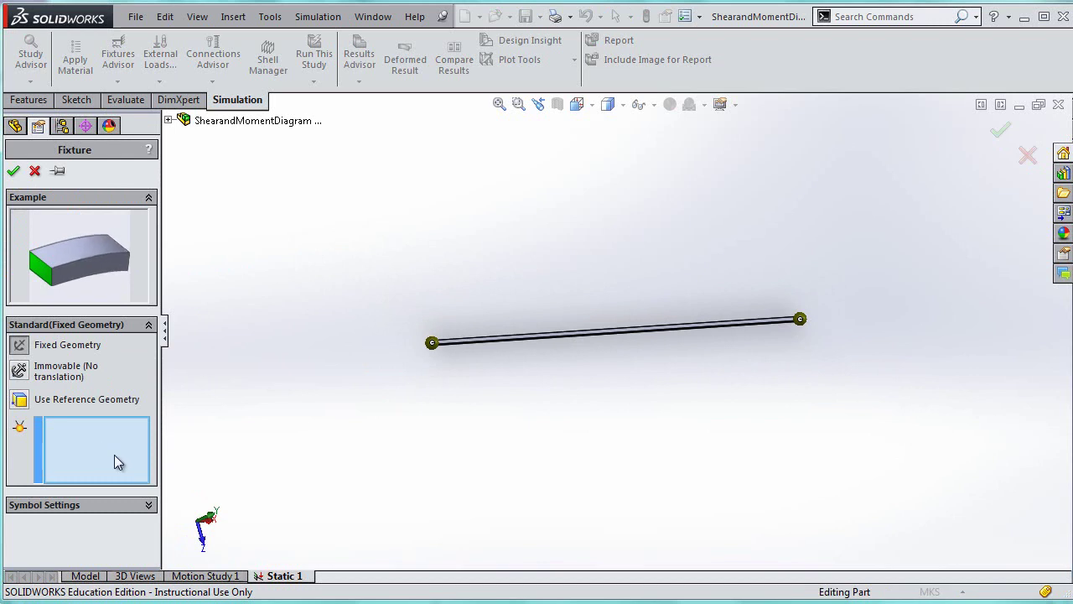
{"action": "left_click", "coordinate": [20, 400]}
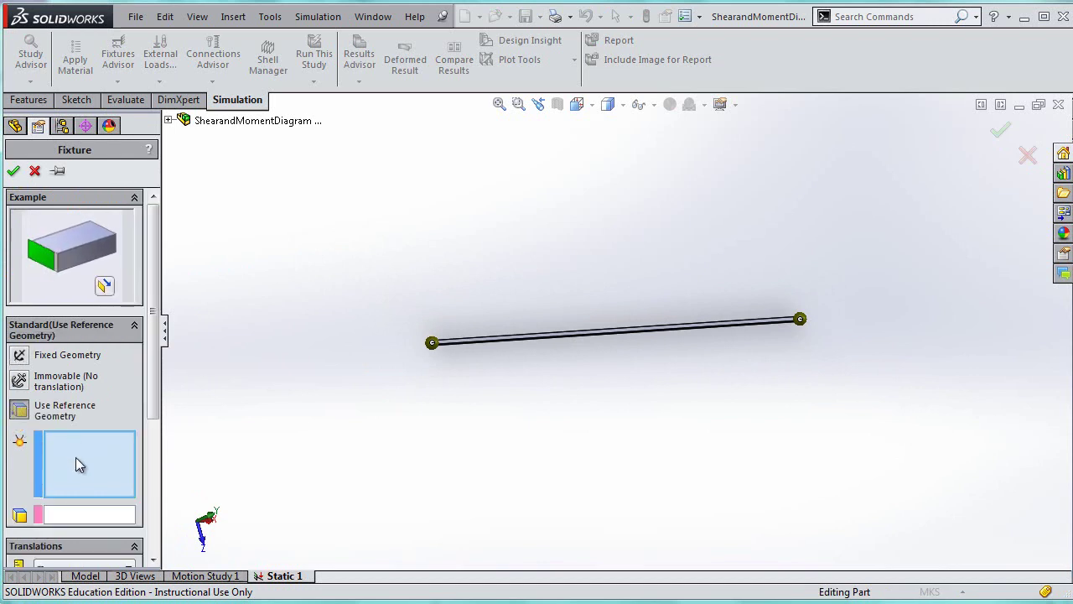
{"action": "left_click", "coordinate": [431, 342]}
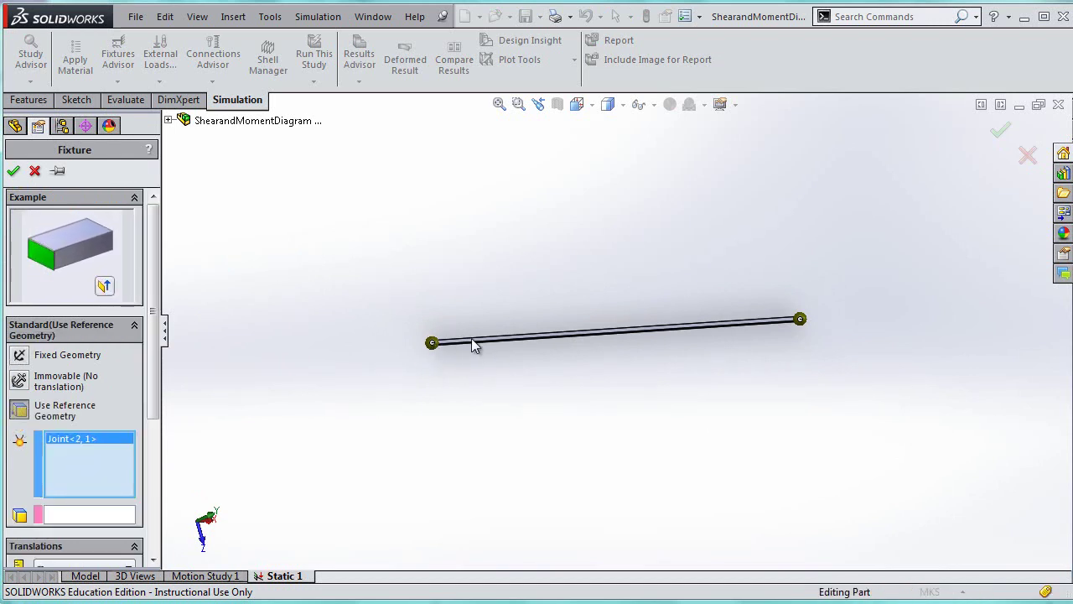
{"action": "scroll", "coordinate": [472, 346], "scroll_direction": "up", "scroll_amount": 3}
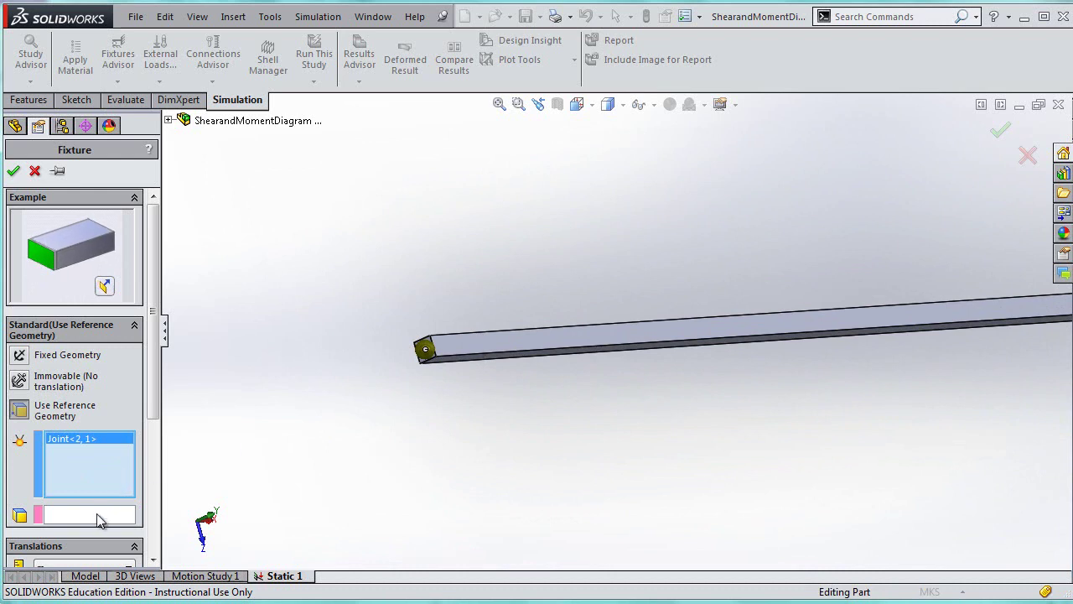
{"action": "left_click", "coordinate": [96, 516]}
{"action": "left_click", "coordinate": [510, 347]}
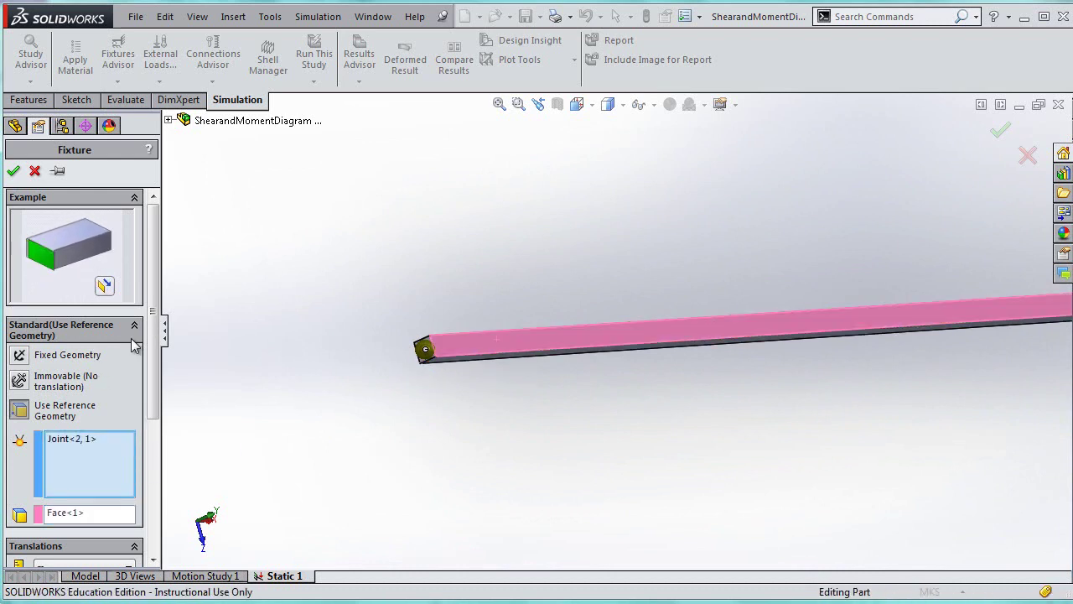
Step: Restrain the left-end joint's translation to 0 m in all three directions and accept the fixture
{"action": "scroll", "coordinate": [149, 426], "scroll_direction": "down", "scroll_amount": 5}
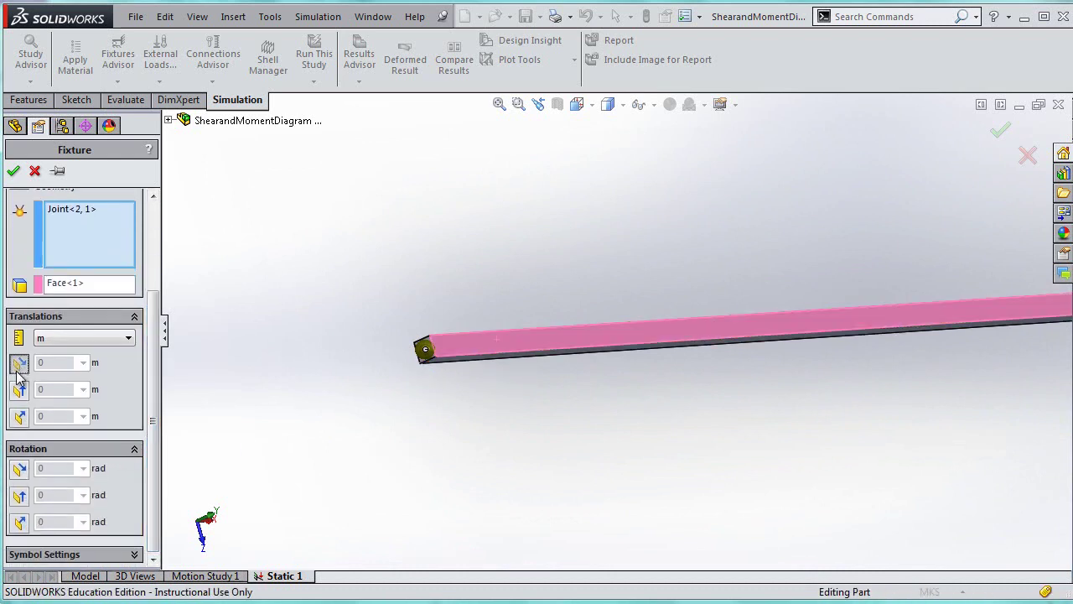
{"action": "left_click", "coordinate": [18, 367]}
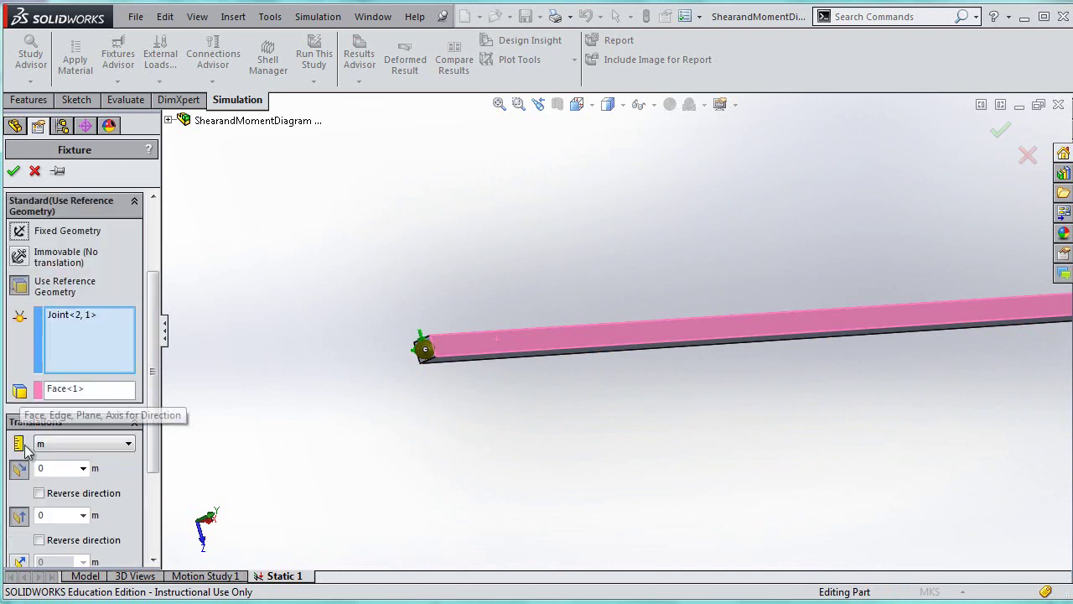
{"action": "left_click", "coordinate": [21, 561]}
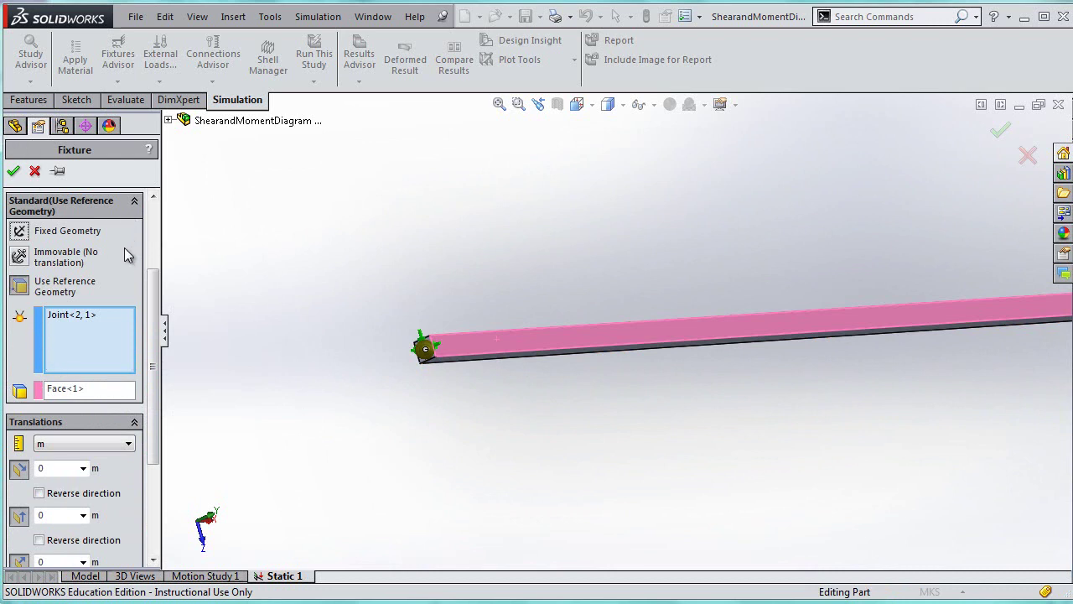
{"action": "left_click", "coordinate": [14, 172]}
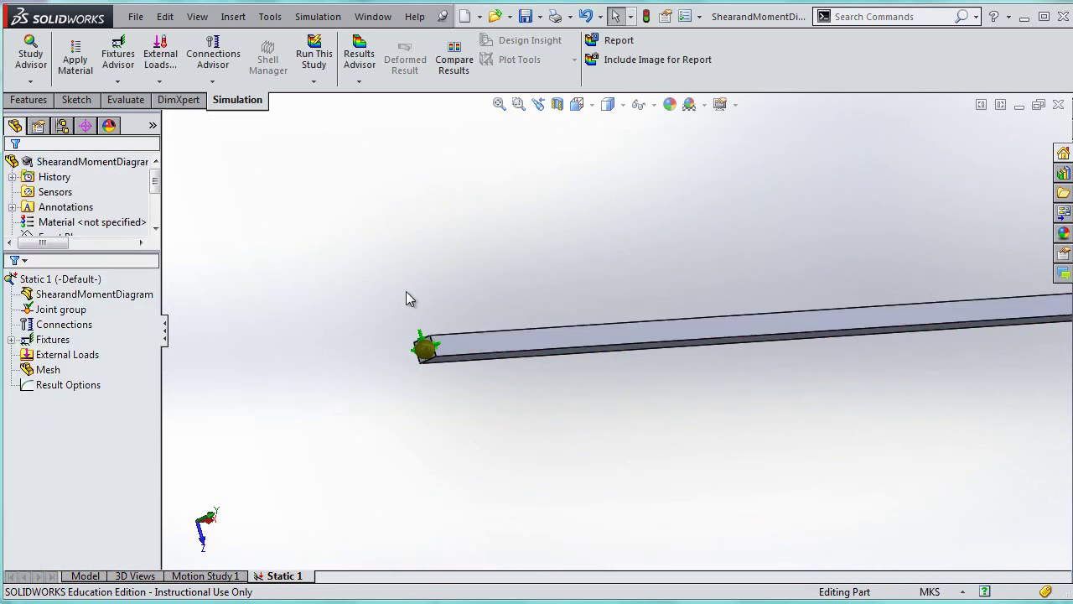
Step: In the front view, start a Use Reference Geometry fixture on the beam's right-end joint, with the beam's front face as reference
{"action": "left_click", "coordinate": [625, 105]}
{"action": "left_click", "coordinate": [578, 106]}
{"action": "left_click", "coordinate": [584, 109]}
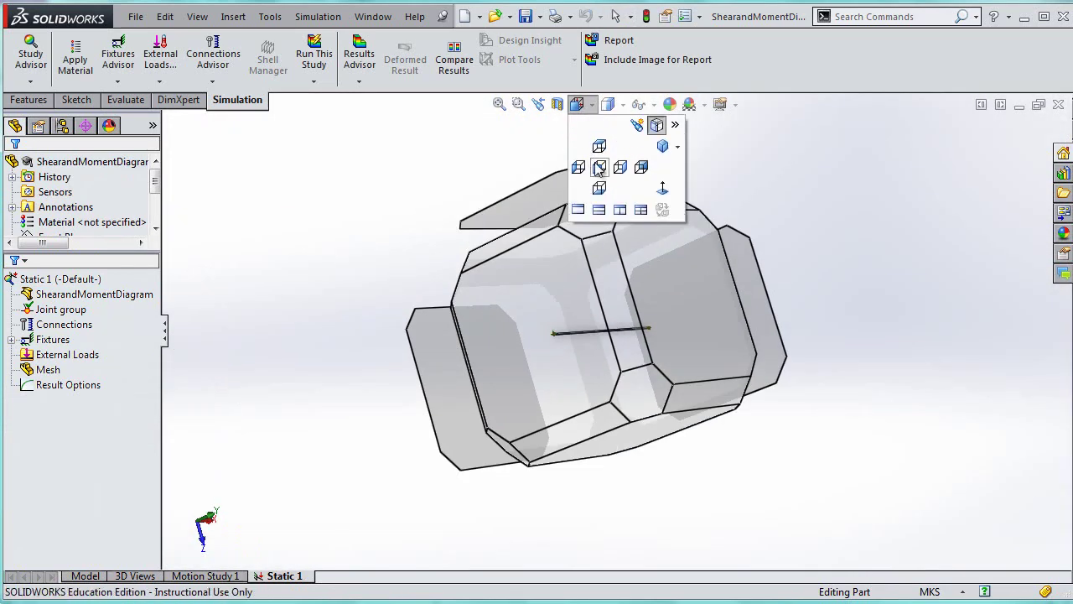
{"action": "left_click", "coordinate": [576, 159]}
{"action": "left_click", "coordinate": [109, 357]}
{"action": "left_click", "coordinate": [120, 366]}
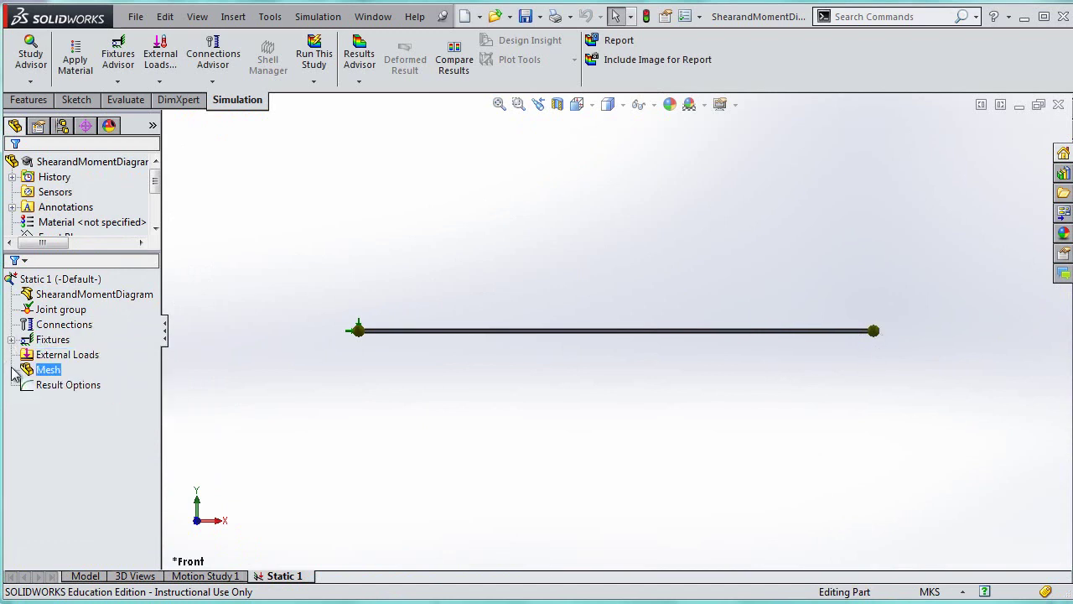
{"action": "right_click", "coordinate": [43, 340]}
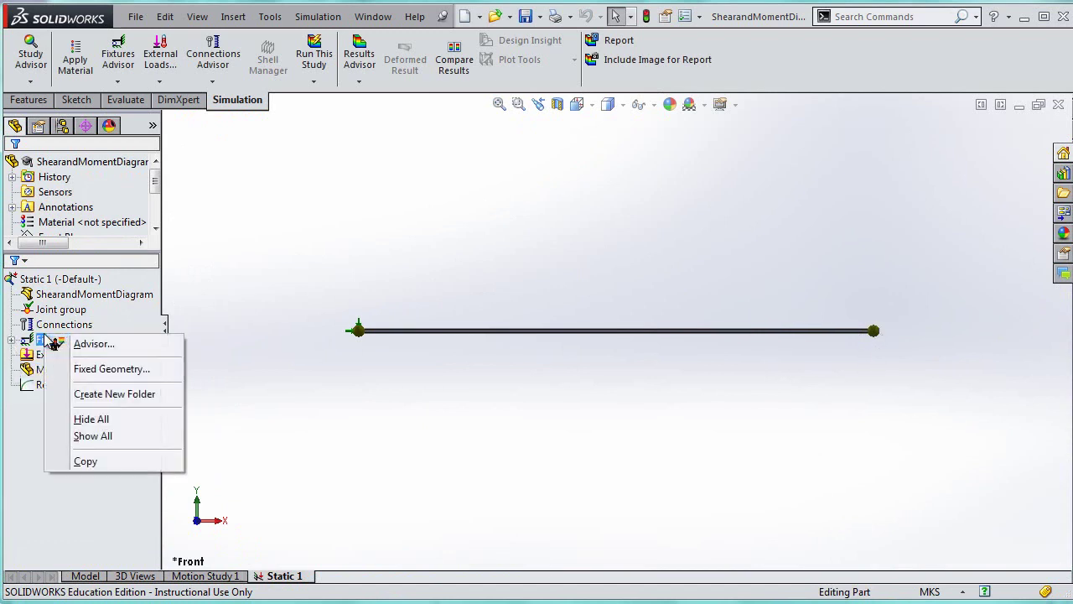
{"action": "left_click", "coordinate": [111, 369]}
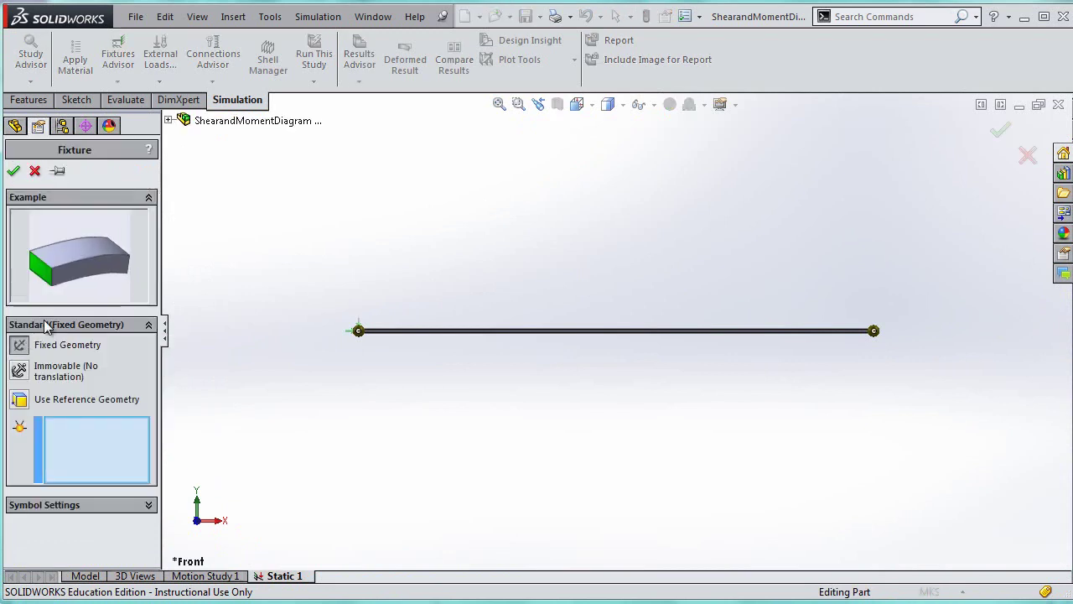
{"action": "left_click", "coordinate": [20, 401]}
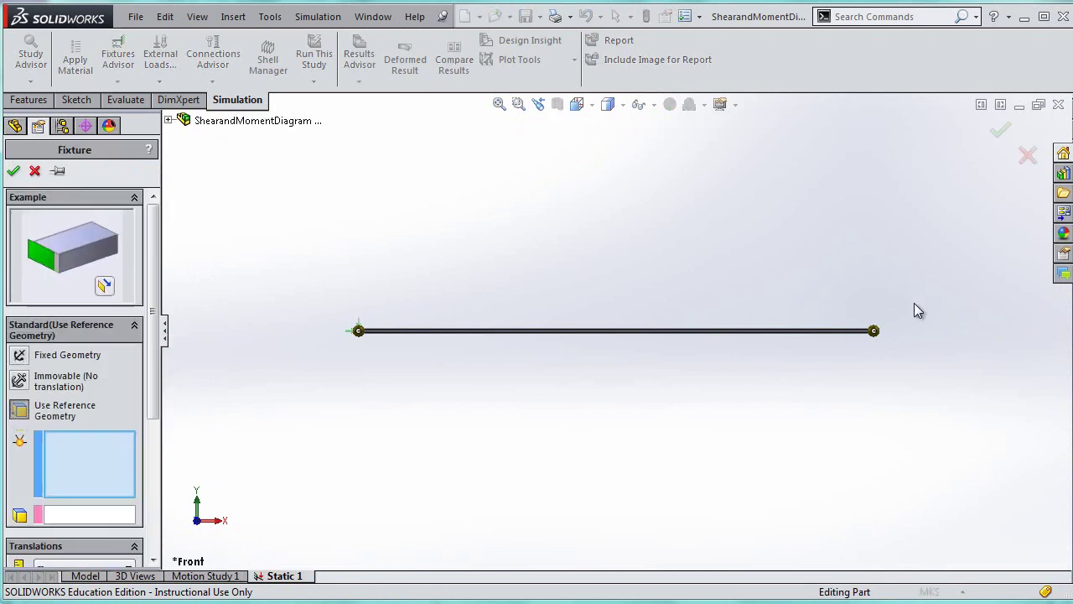
{"action": "left_click", "coordinate": [874, 332]}
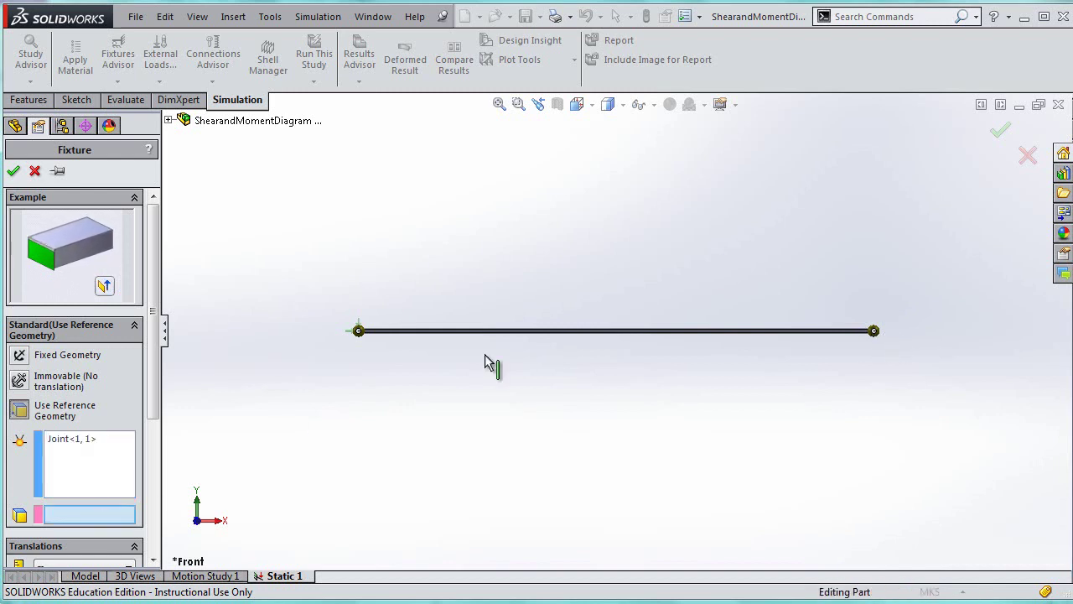
{"action": "scroll", "coordinate": [668, 343], "scroll_direction": "down", "scroll_amount": 3}
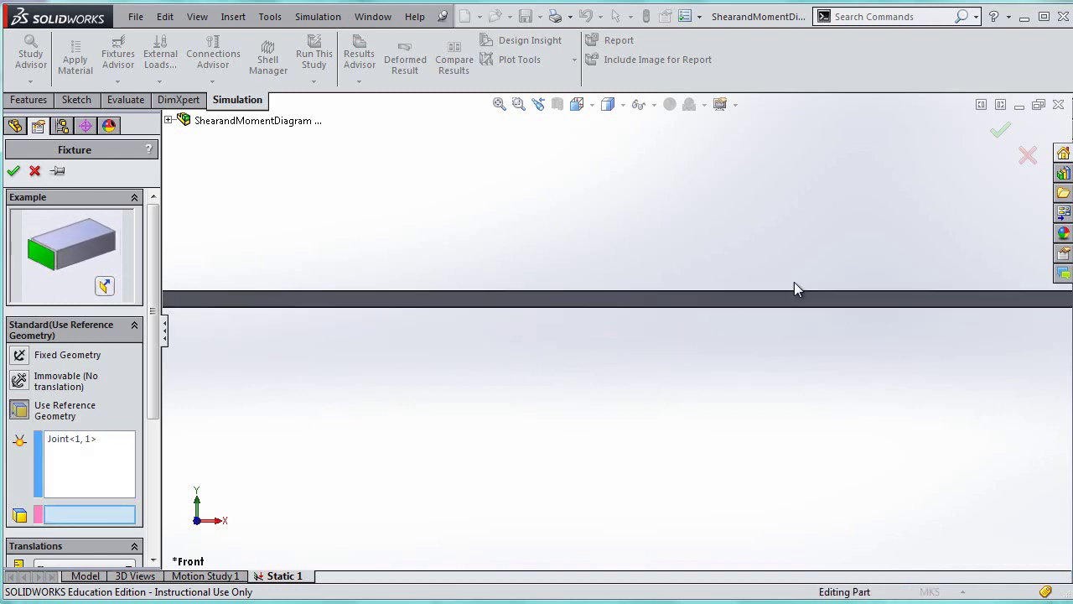
{"action": "left_click", "coordinate": [809, 304]}
{"action": "key", "text": "f"}
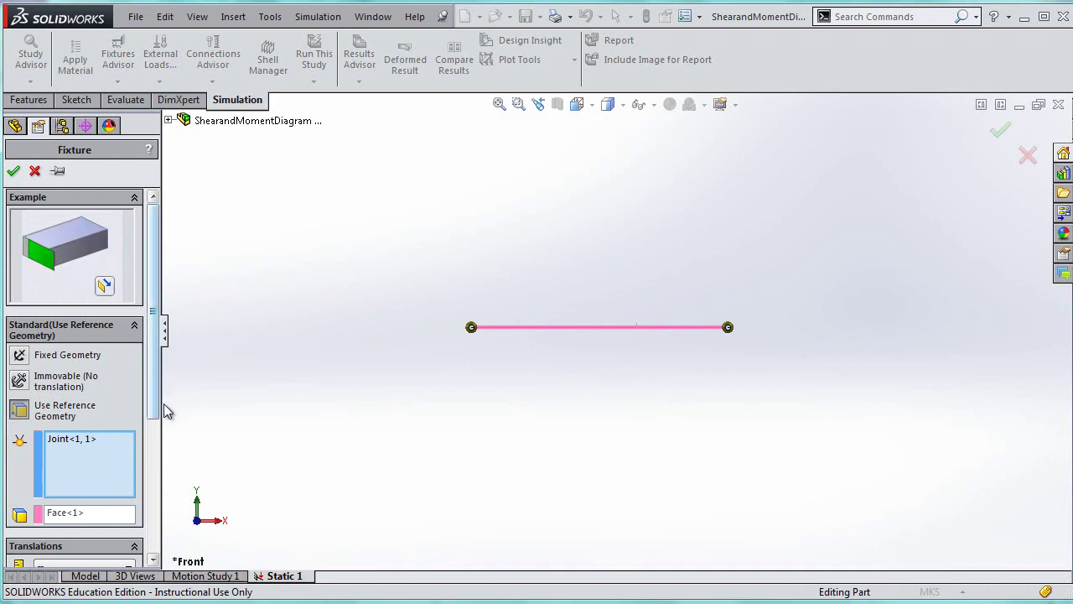
{"action": "middle_click_drag", "start_coordinate": [627, 363], "coordinate": [548, 299], "text": "ctrl"}
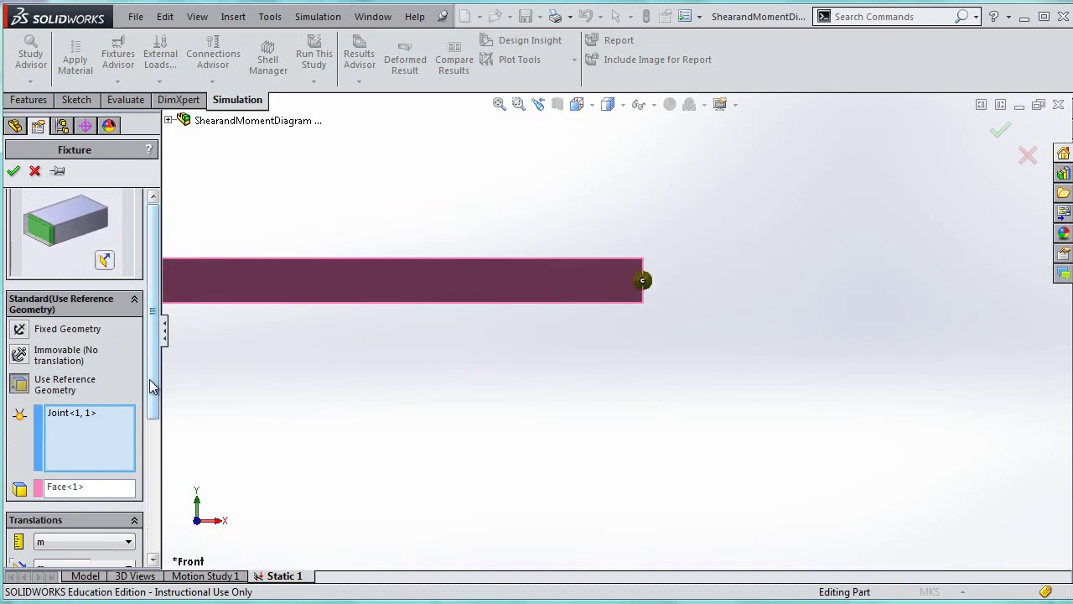
Step: Restrain only the vertical translation of the right-end joint to 0 m, leaving the other two directions free
{"action": "scroll", "coordinate": [34, 402], "scroll_direction": "down", "scroll_amount": 4}
{"action": "scroll", "coordinate": [14, 421], "scroll_direction": "up", "scroll_amount": 2}
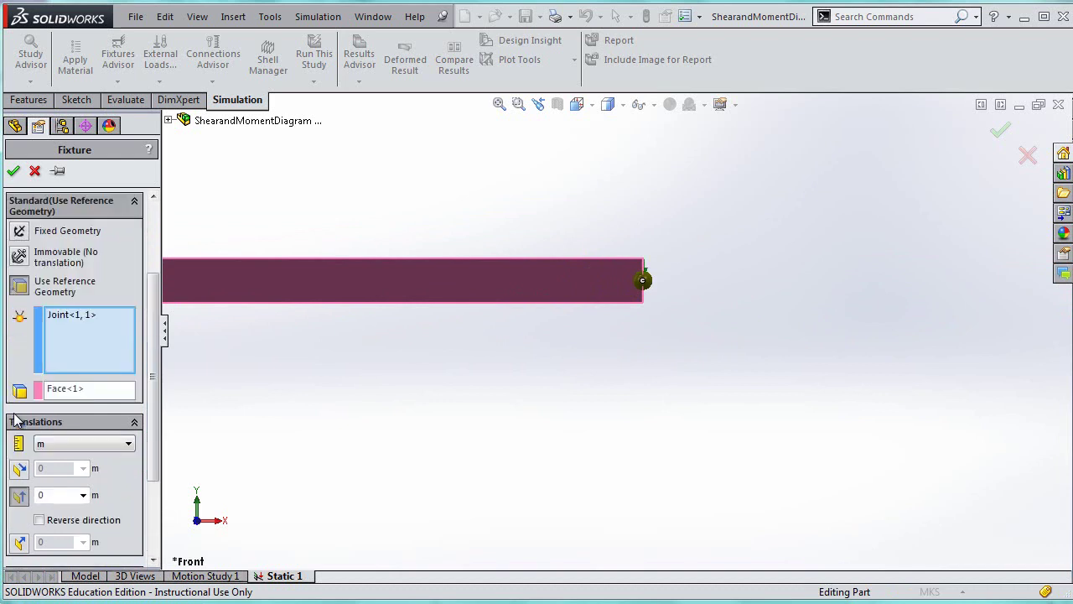
{"action": "left_click", "coordinate": [18, 471]}
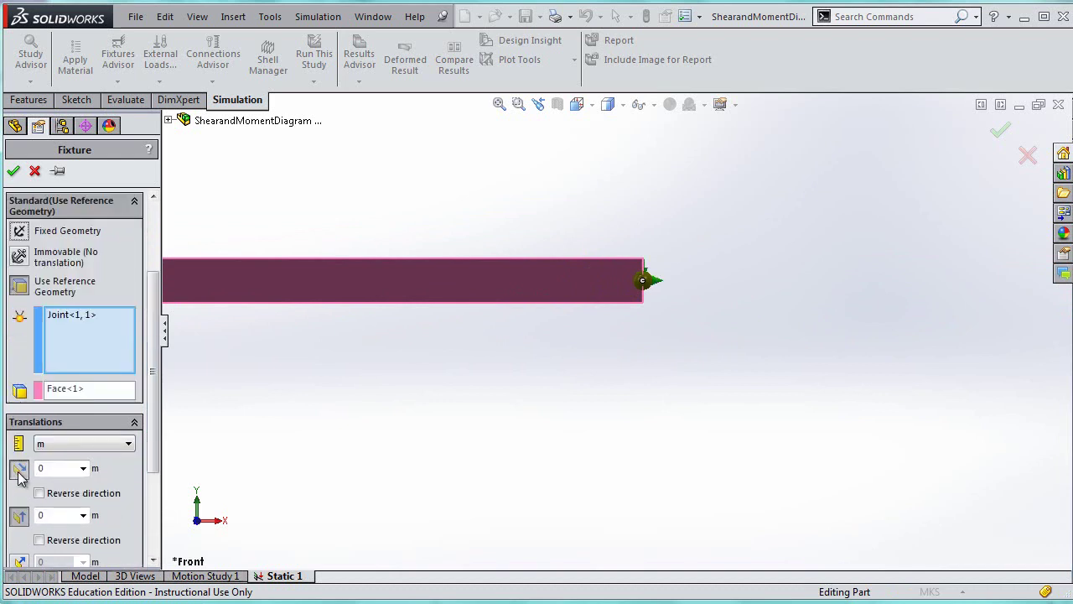
{"action": "left_click", "coordinate": [19, 471]}
{"action": "left_click", "coordinate": [19, 496]}
{"action": "left_click", "coordinate": [18, 496]}
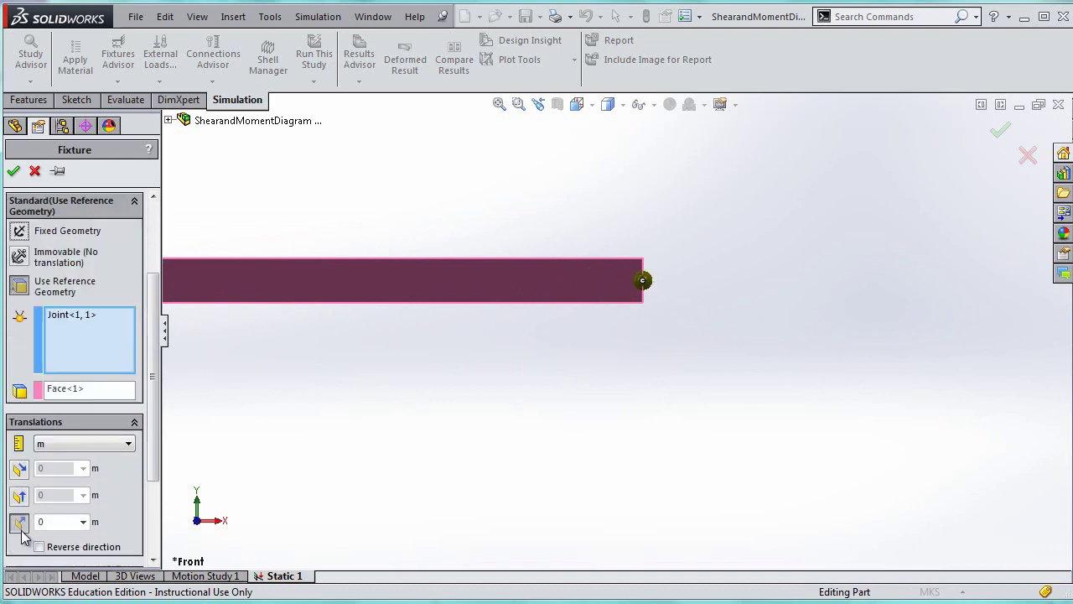
{"action": "left_click", "coordinate": [18, 498]}
{"action": "left_click", "coordinate": [19, 496]}
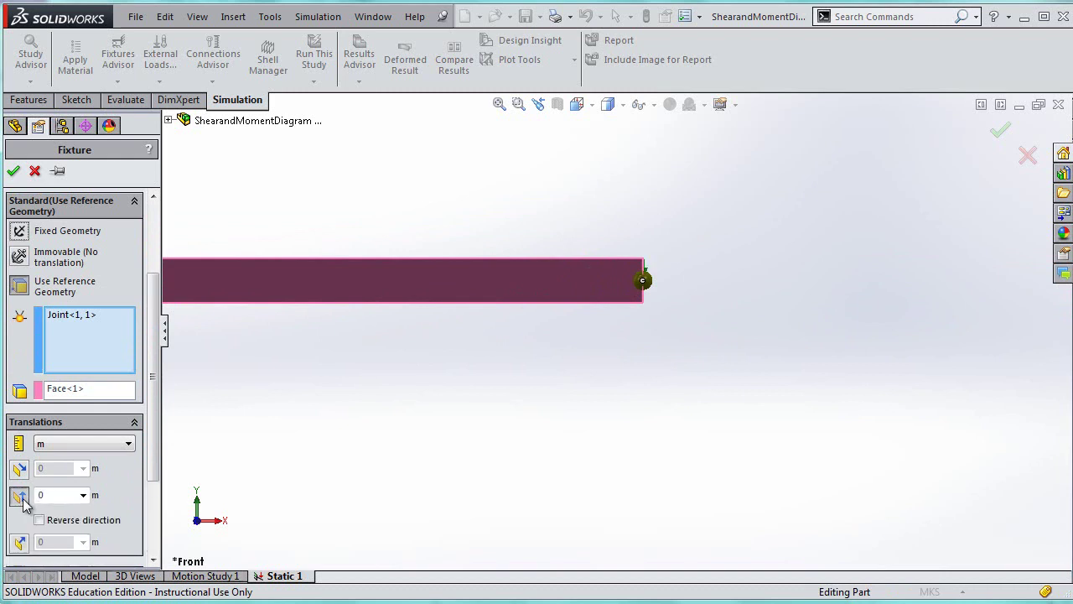
Step: Reverse the vertical restraint's direction, set the fixture symbol size to 300 and accept the right-end fixture
{"action": "scroll", "coordinate": [153, 412], "scroll_direction": "down", "scroll_amount": 3}
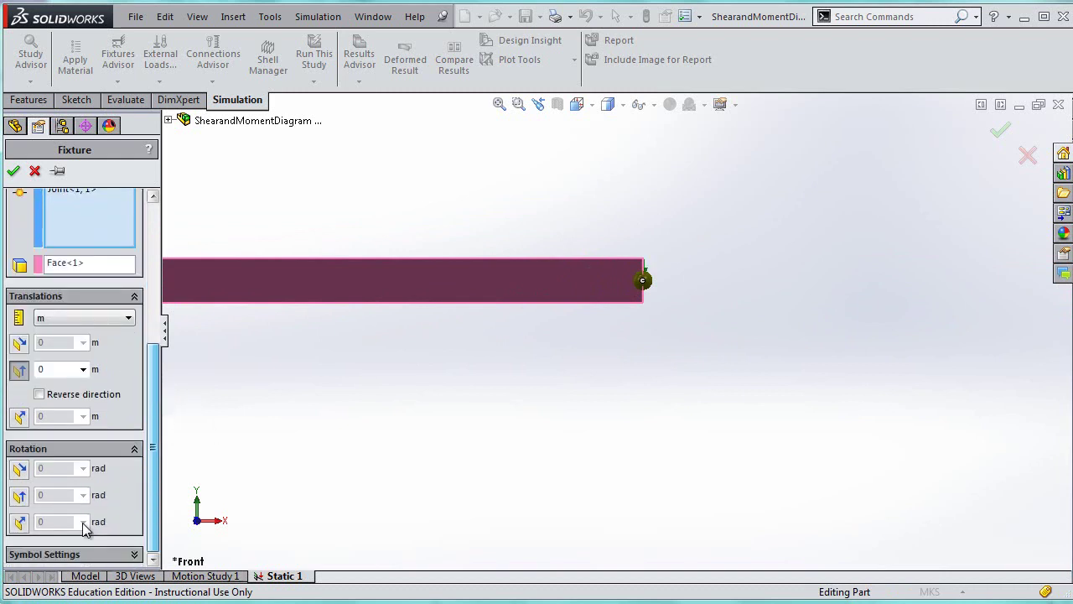
{"action": "left_click", "coordinate": [132, 555]}
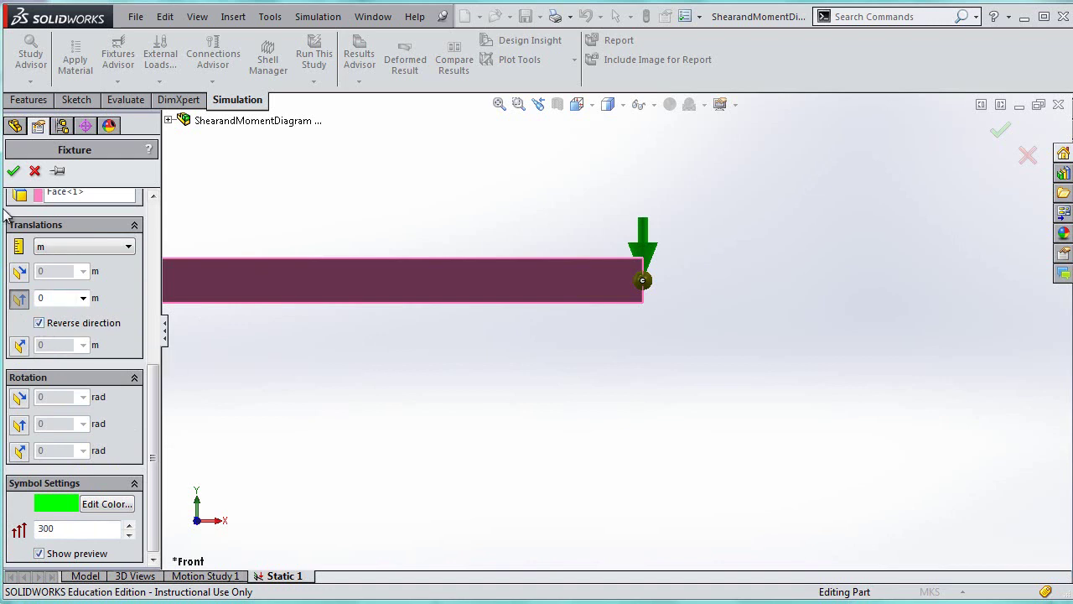
{"action": "left_click", "coordinate": [15, 172]}
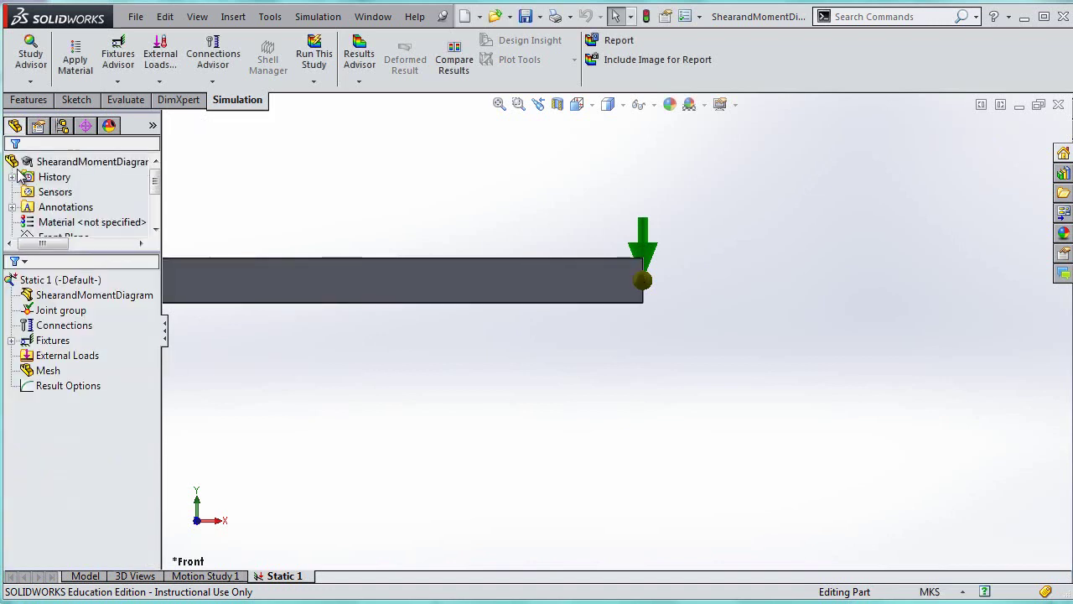
Step: Try toggling the reverse direction of the right-end fixture's vertical restraint and accept the fixture
{"action": "left_click", "coordinate": [64, 342]}
{"action": "left_click", "coordinate": [12, 341]}
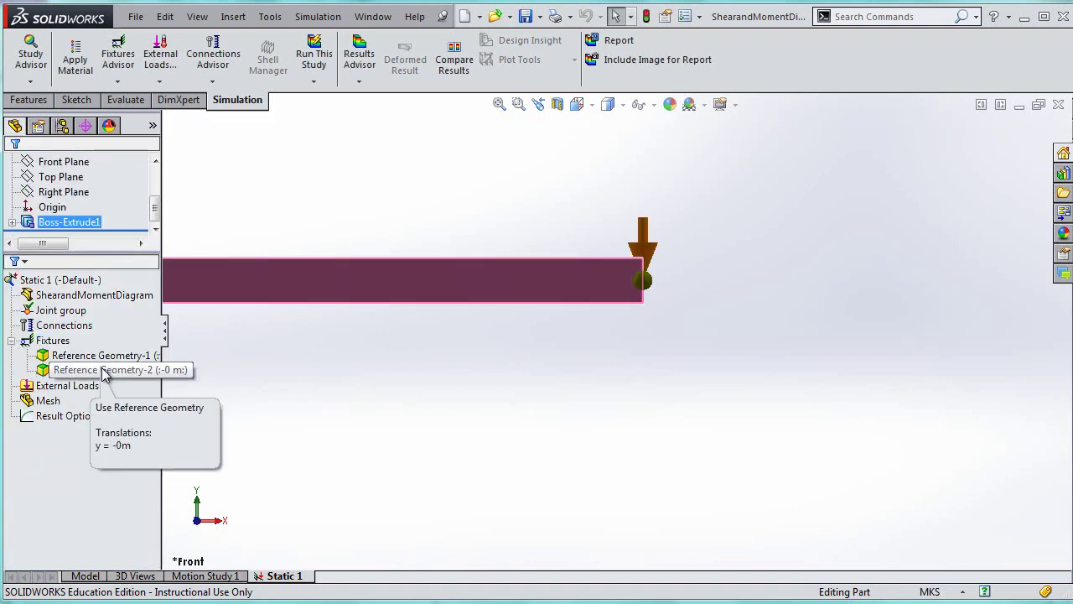
{"action": "right_click", "coordinate": [101, 369]}
{"action": "left_click", "coordinate": [159, 429]}
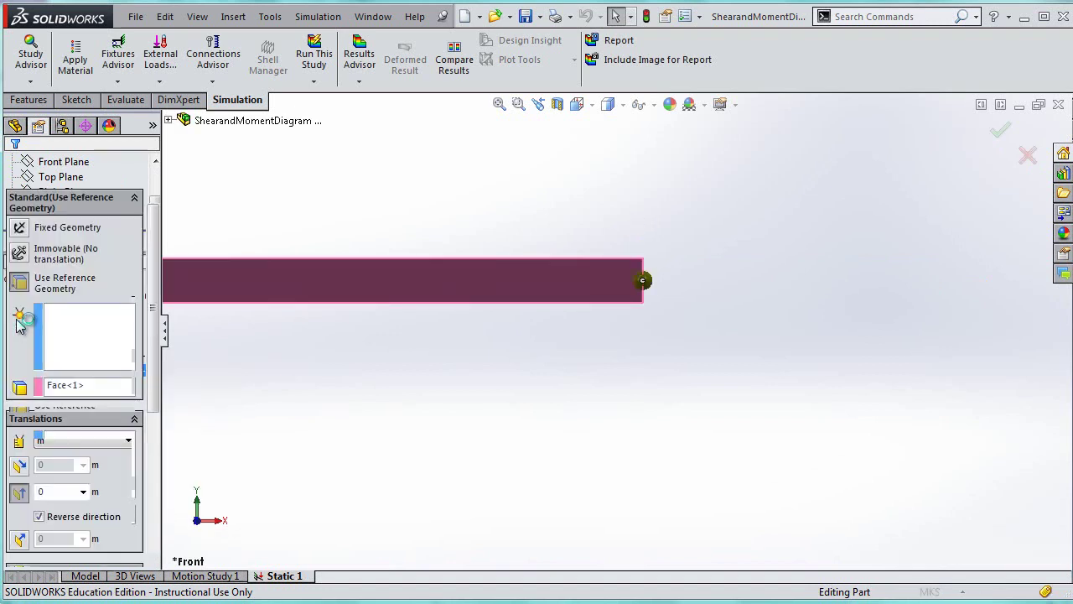
{"action": "scroll", "coordinate": [139, 493], "scroll_direction": "down", "scroll_amount": 3}
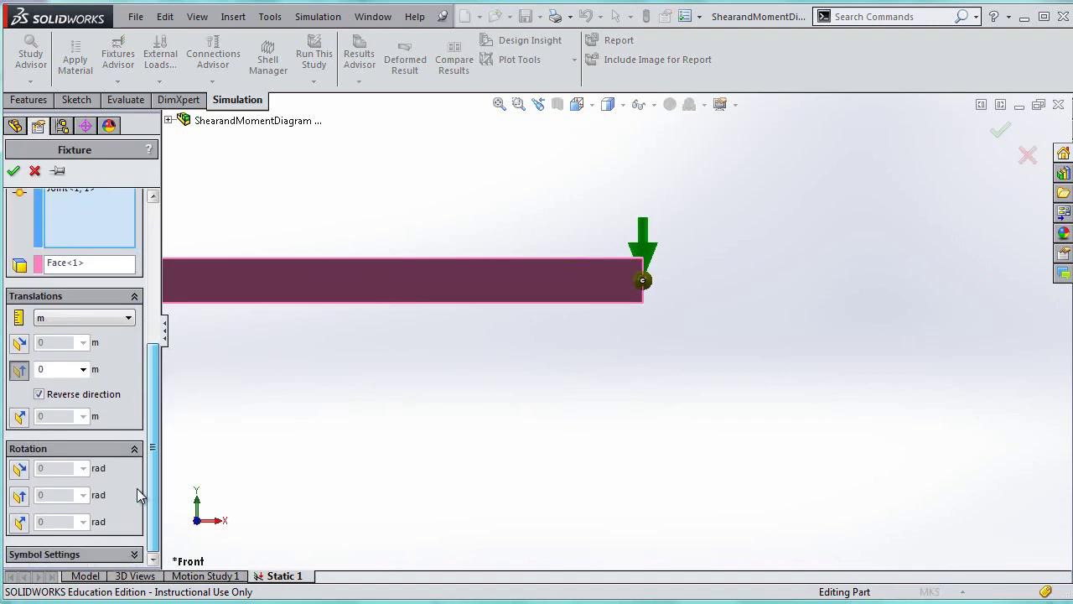
{"action": "left_click", "coordinate": [39, 394]}
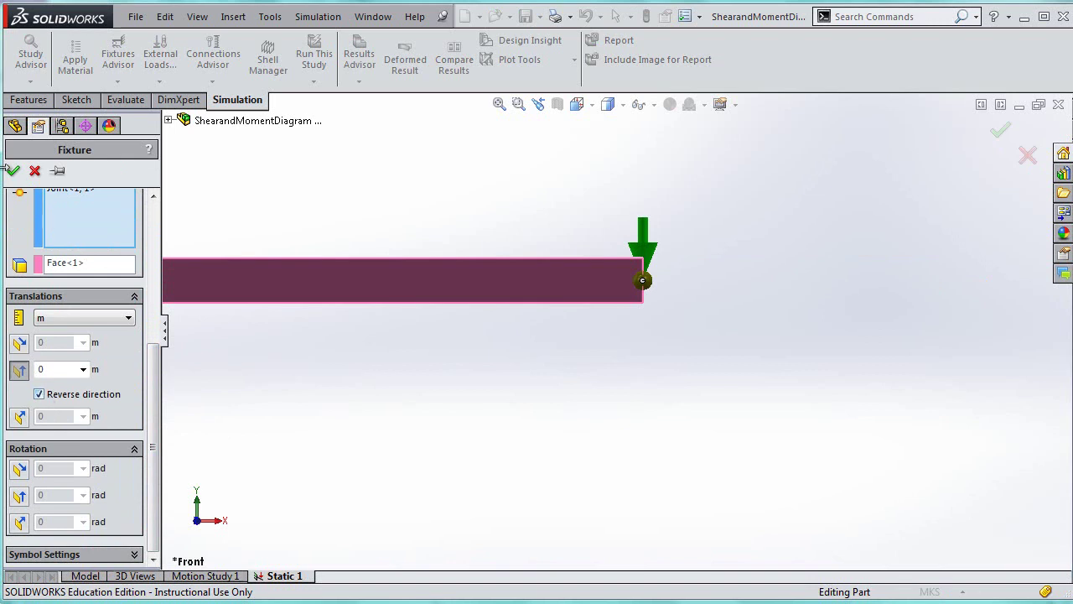
{"action": "left_click", "coordinate": [12, 171]}
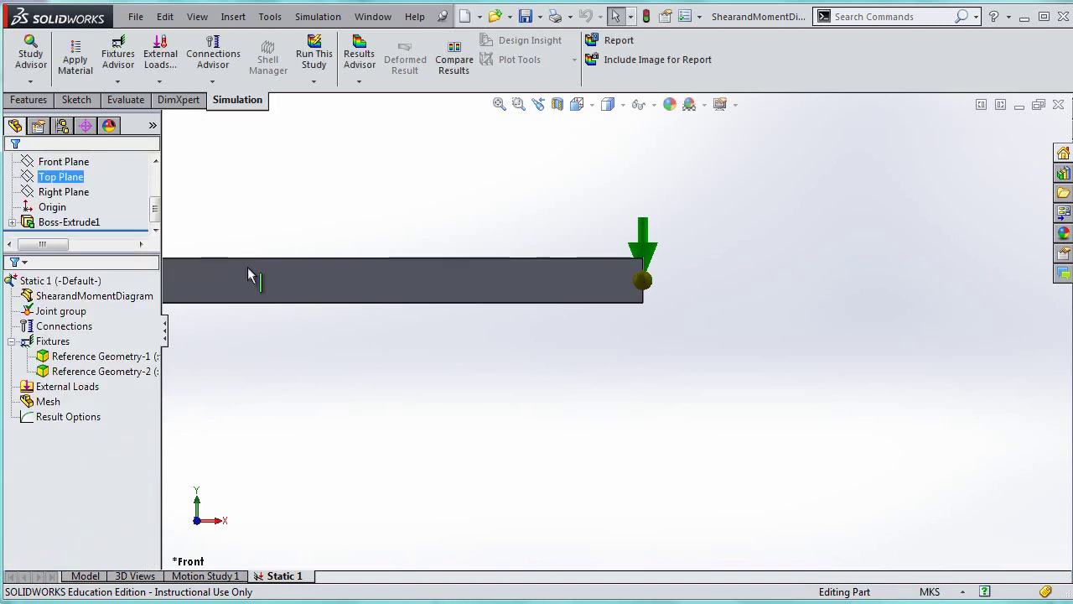
Step: Enlarge the left-end fixture's symbols to match those of the right-end fixture and accept the change
{"action": "left_click", "coordinate": [59, 385]}
{"action": "left_click", "coordinate": [371, 343]}
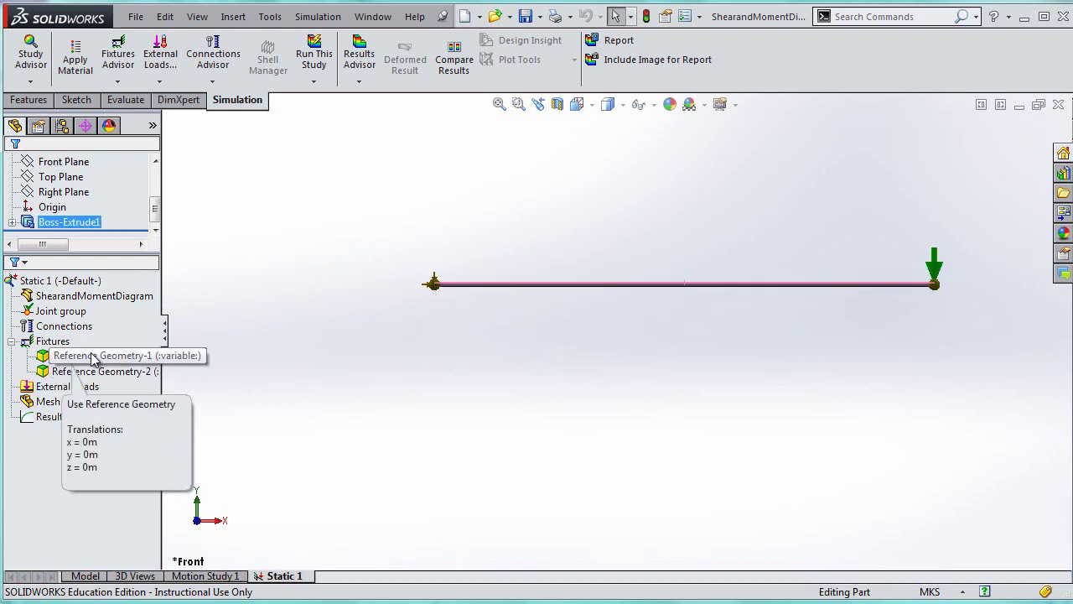
{"action": "right_click", "coordinate": [56, 357]}
{"action": "left_click", "coordinate": [155, 414]}
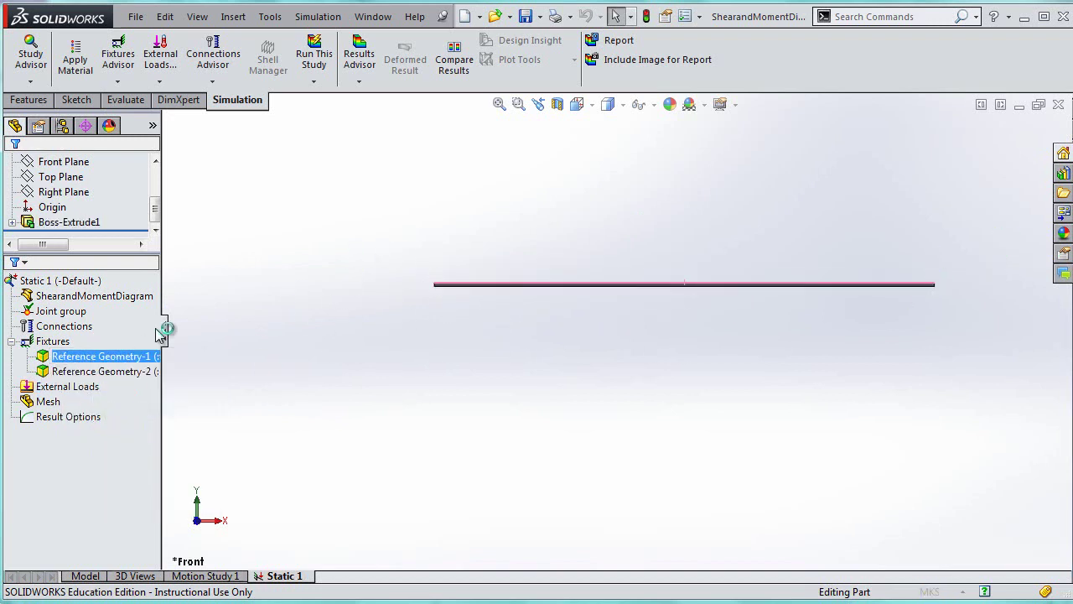
{"action": "scroll", "coordinate": [74, 521], "scroll_direction": "down", "scroll_amount": 5}
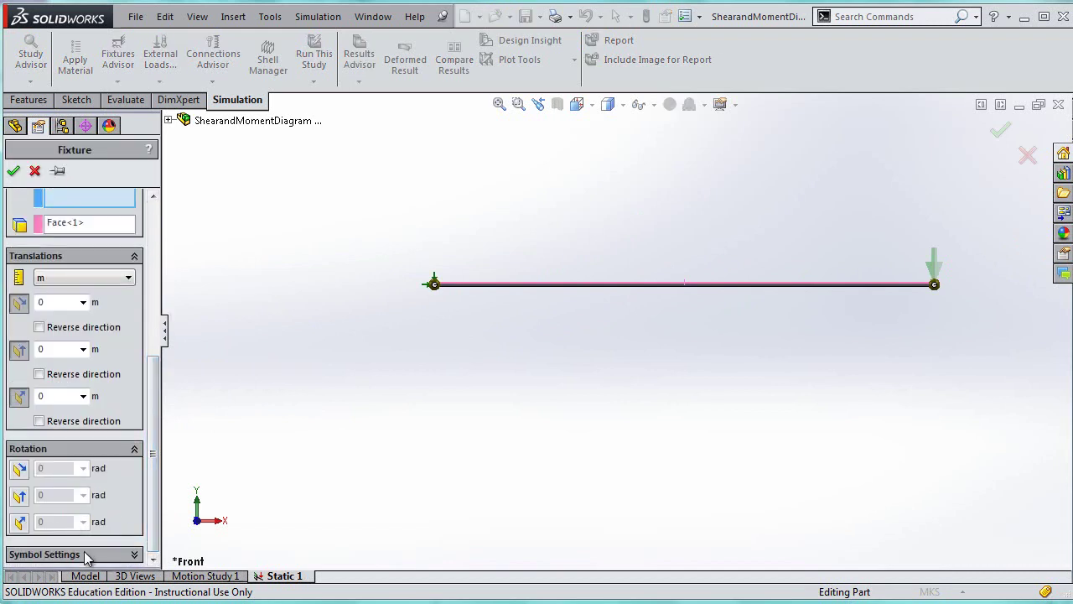
{"action": "left_click", "coordinate": [87, 554]}
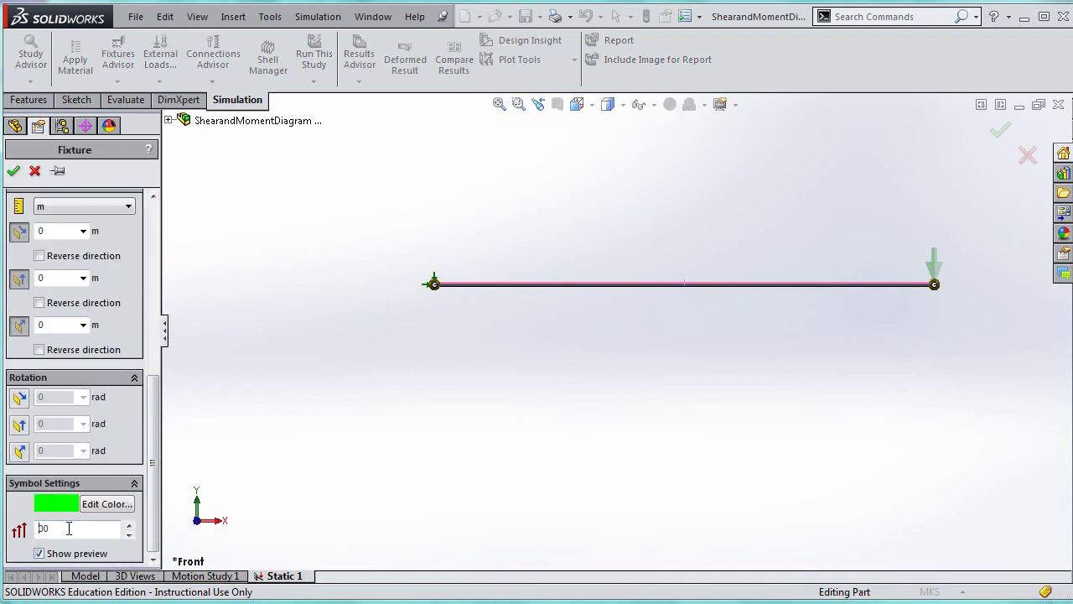
{"action": "left_click", "coordinate": [13, 170]}
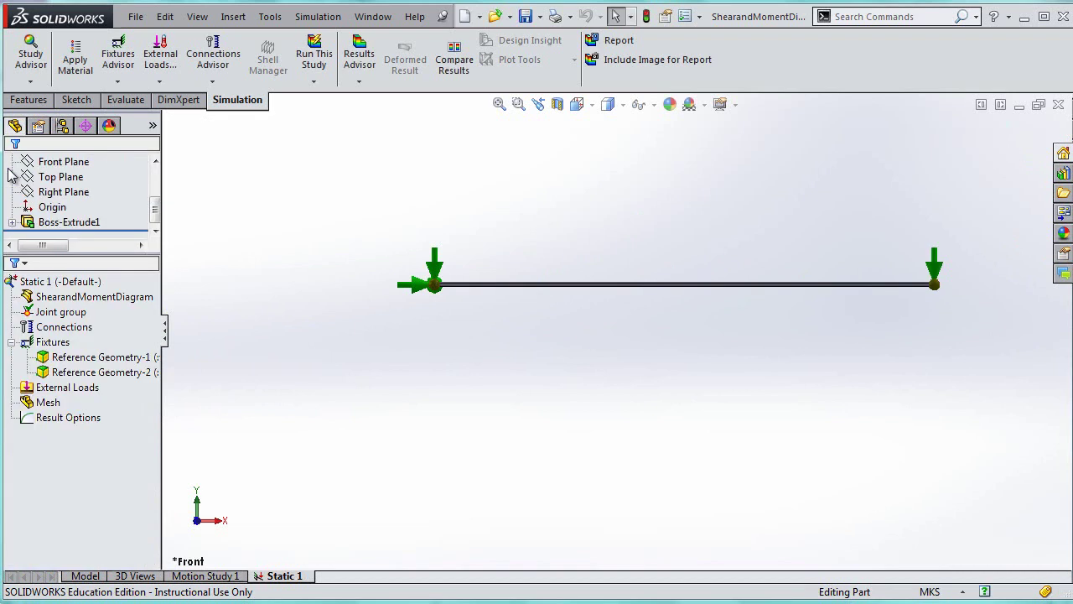
Step: Start a force load on the whole beam, with the beam's top face as the direction reference
{"action": "left_click", "coordinate": [48, 402]}
{"action": "left_click", "coordinate": [46, 392]}
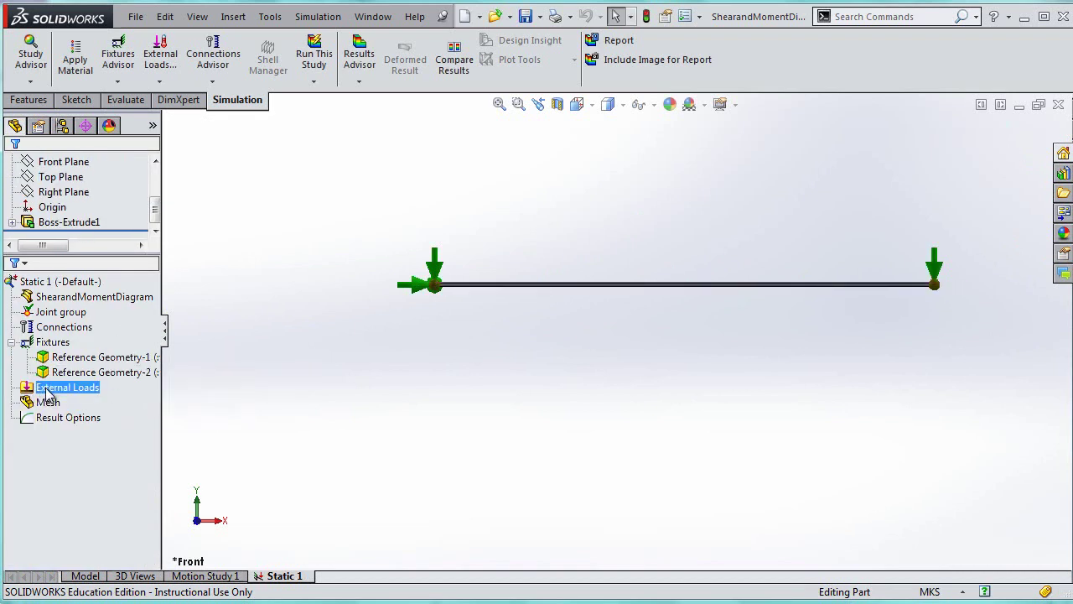
{"action": "right_click", "coordinate": [46, 392]}
{"action": "left_click", "coordinate": [79, 421]}
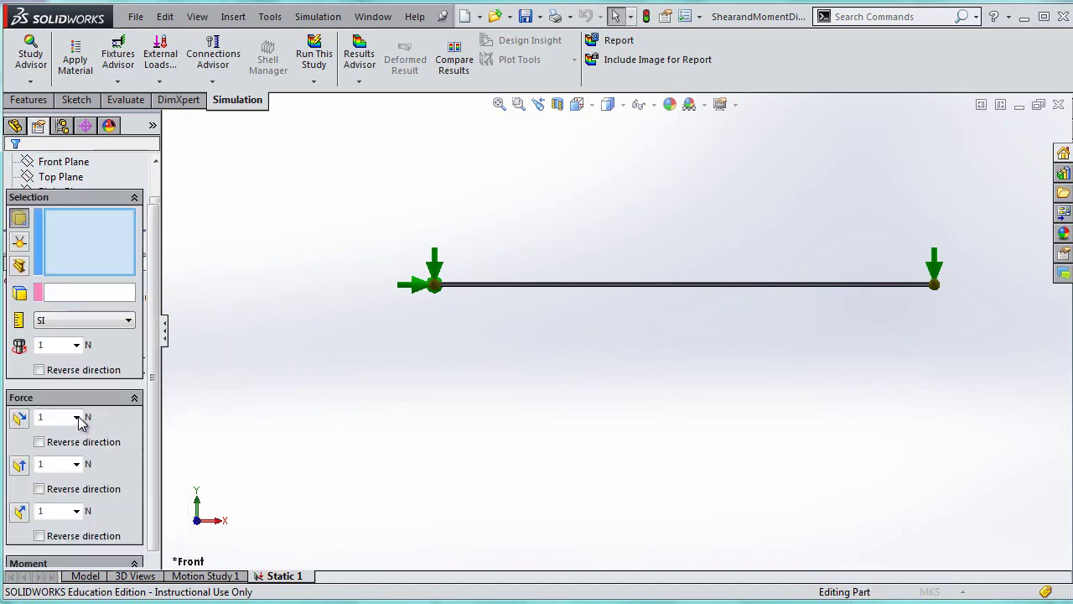
{"action": "left_click", "coordinate": [20, 266]}
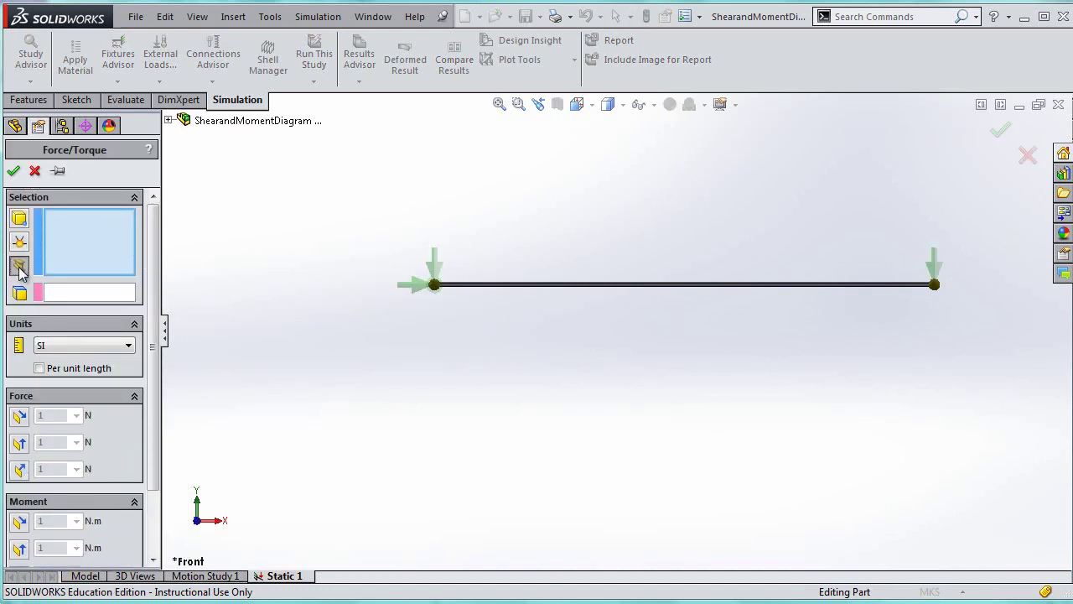
{"action": "left_click", "coordinate": [518, 286]}
{"action": "left_click", "coordinate": [58, 295]}
{"action": "scroll", "coordinate": [709, 312], "scroll_direction": "down", "scroll_amount": 5}
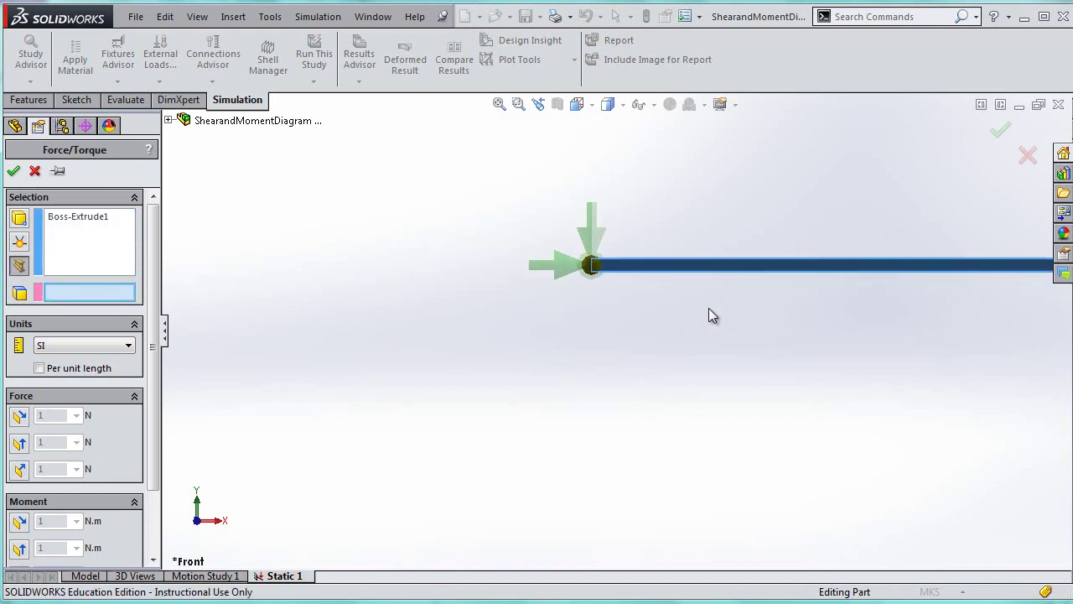
{"action": "mouse_move", "coordinate": [479, 141]}
{"action": "middle_mouse_down"}
{"action": "mouse_move", "coordinate": [461, 185]}
{"action": "mouse_move", "coordinate": [469, 154]}
{"action": "middle_mouse_up"}
{"action": "left_click", "coordinate": [469, 155]}
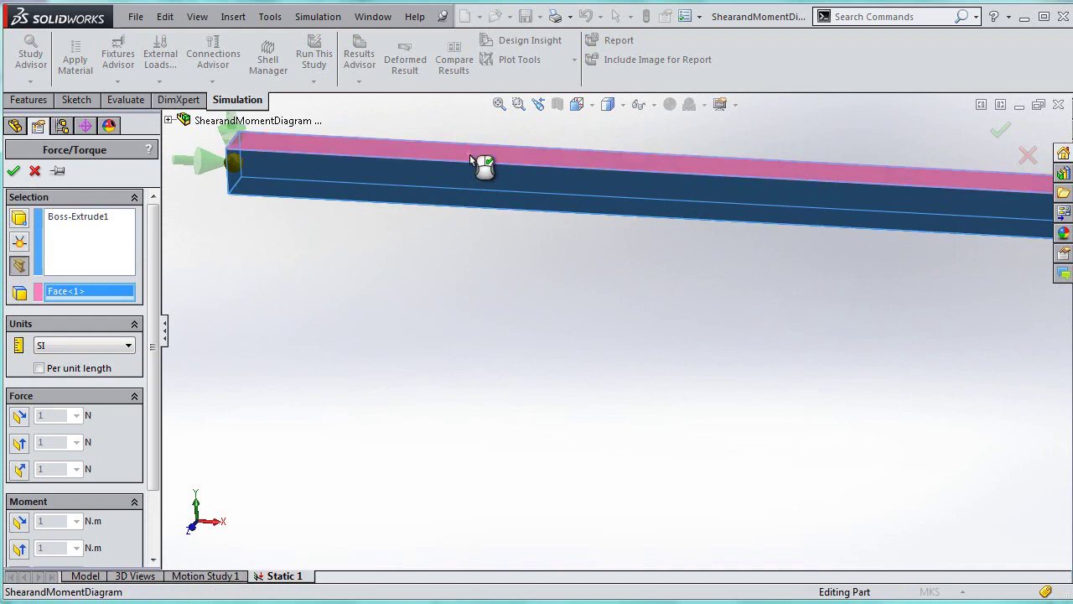
Step: Define the force per unit length as a nonuniform, Table Driven Load Distribution specified by Distance
{"action": "left_click", "coordinate": [38, 368]}
{"action": "left_click_drag", "start_coordinate": [152, 376], "coordinate": [153, 442]}
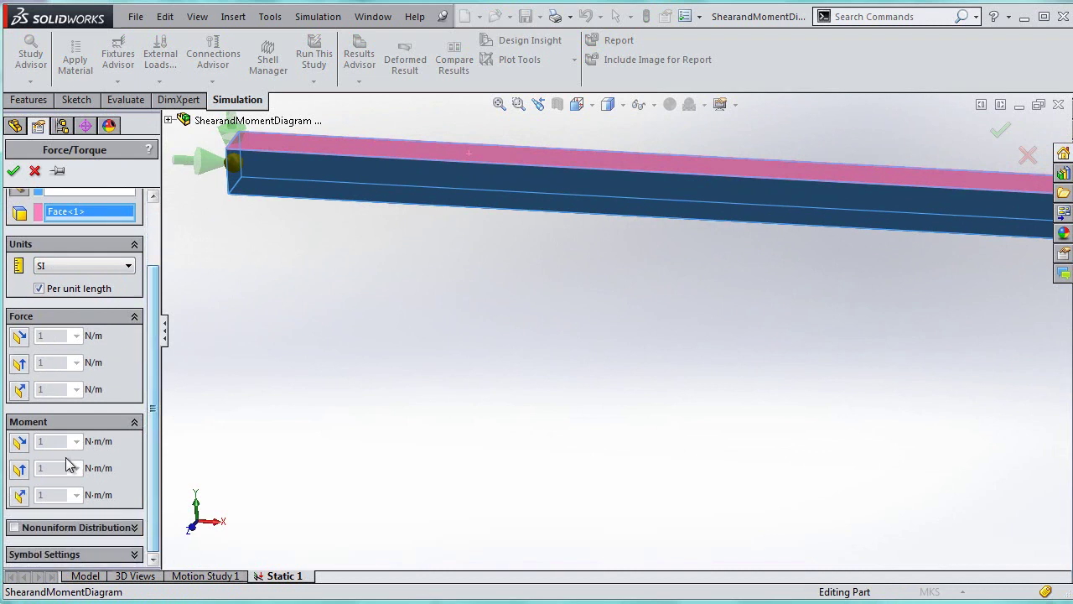
{"action": "left_click", "coordinate": [67, 528]}
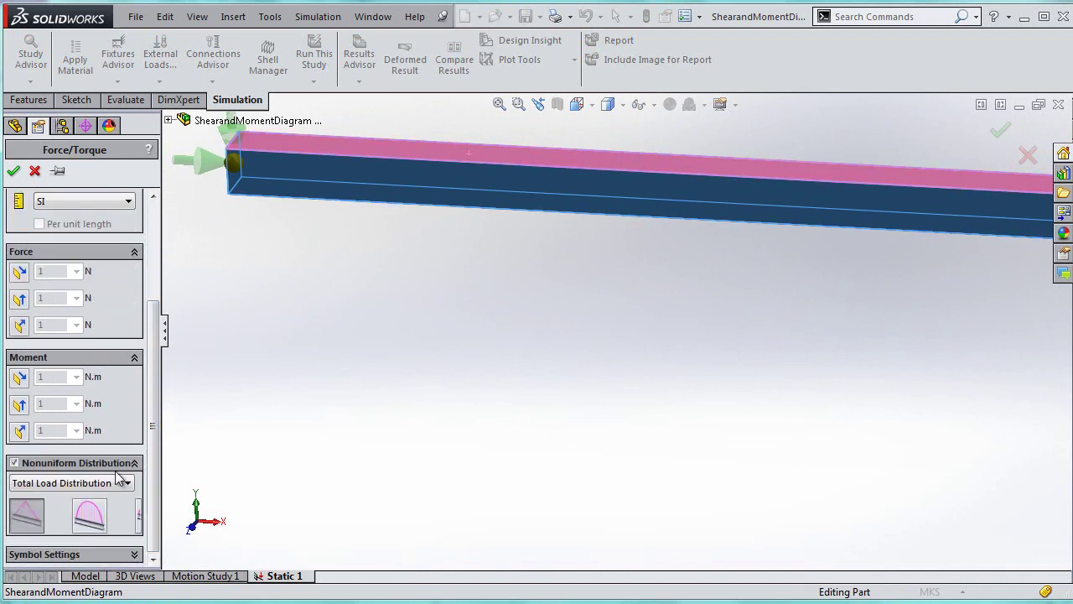
{"action": "left_click", "coordinate": [76, 485]}
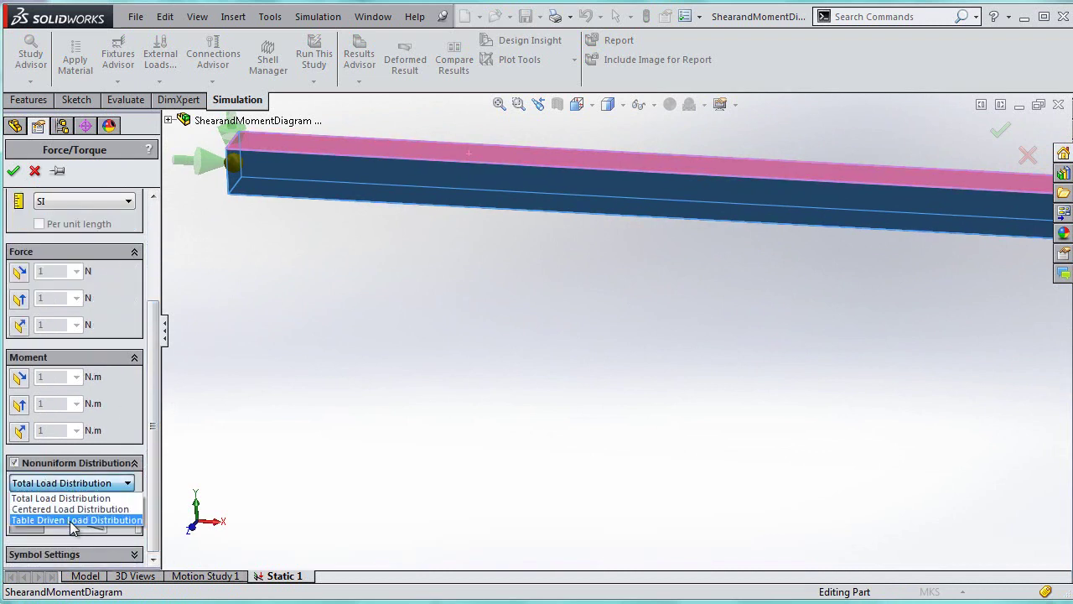
{"action": "left_click", "coordinate": [72, 520]}
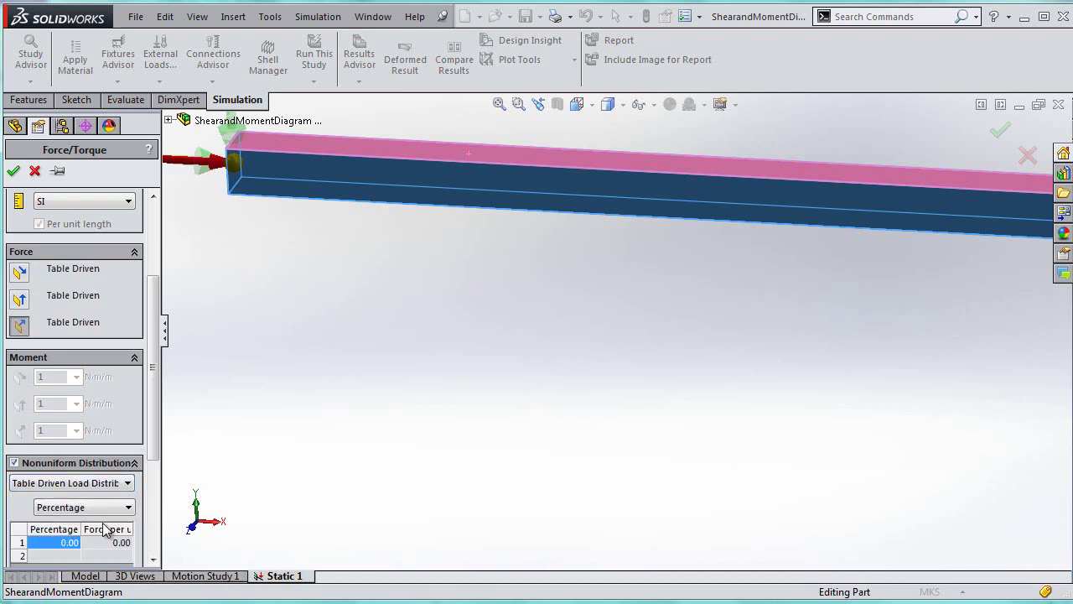
{"action": "left_click", "coordinate": [99, 507]}
{"action": "left_click", "coordinate": [90, 532]}
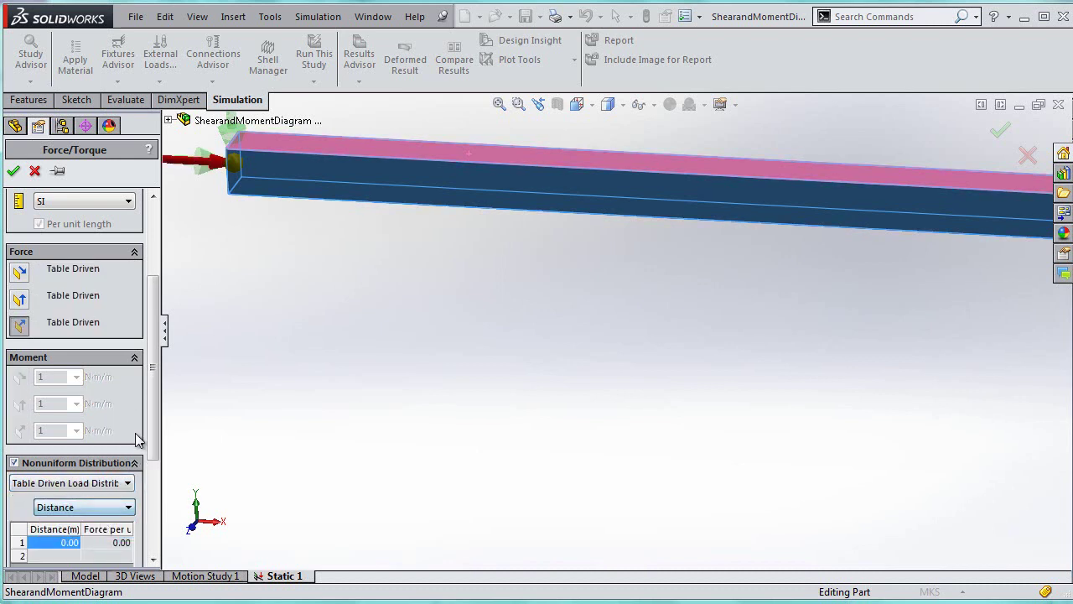
{"action": "left_click_drag", "start_coordinate": [151, 385], "coordinate": [139, 479]}
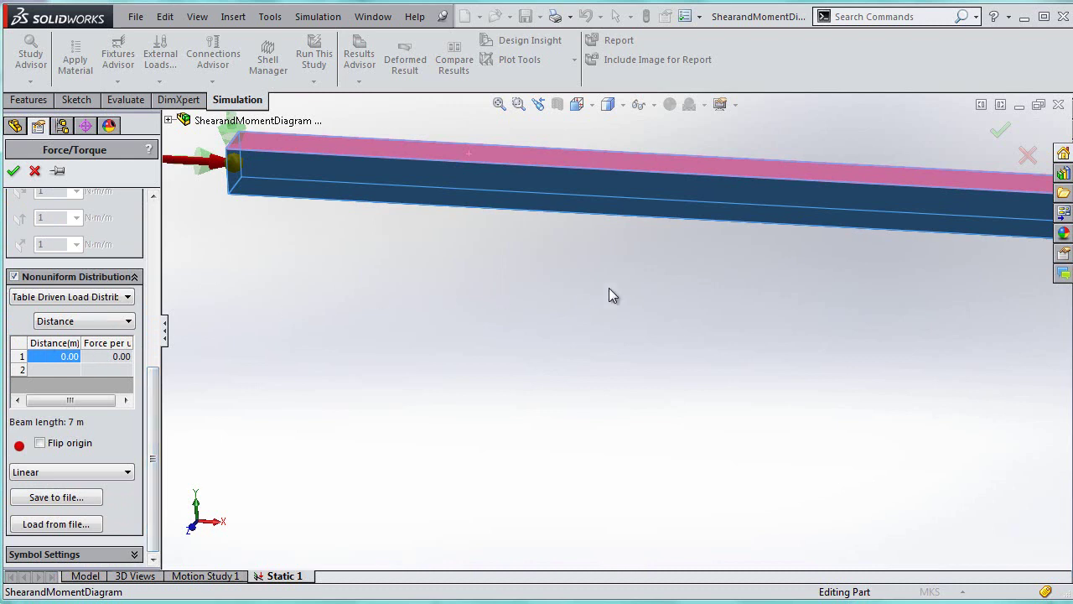
Step: Enter 200 N/m at distance 0 m and 200 N/m at 4 m in the load distribution table
{"action": "scroll", "coordinate": [609, 288], "scroll_direction": "up", "scroll_amount": 2}
{"action": "scroll", "coordinate": [964, 360], "scroll_direction": "up", "scroll_amount": 5}
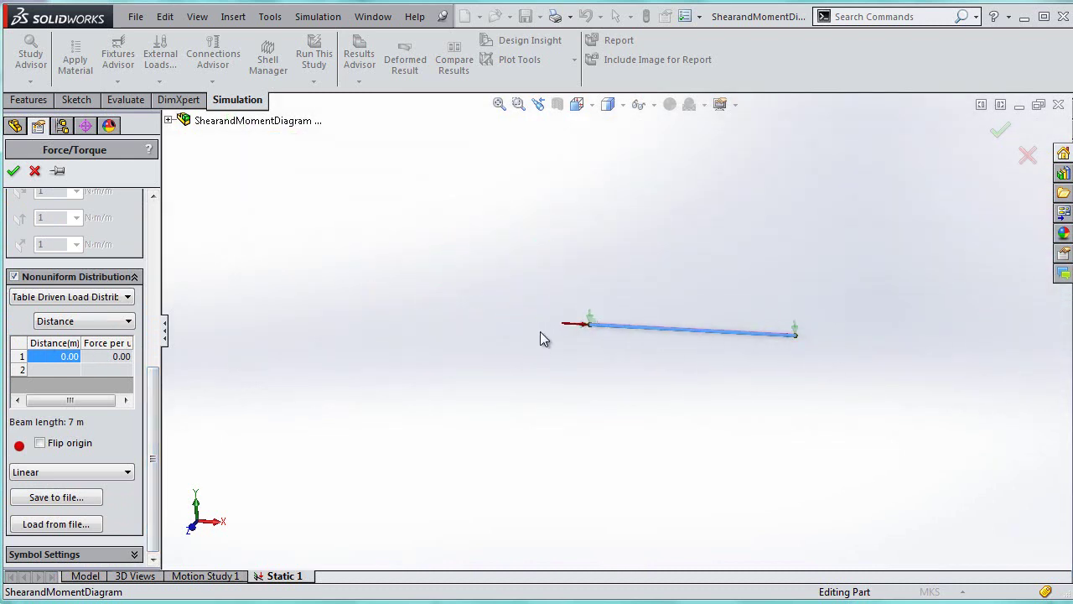
{"action": "scroll", "coordinate": [543, 338], "scroll_direction": "down", "scroll_amount": 3}
{"action": "scroll", "coordinate": [762, 358], "scroll_direction": "up", "scroll_amount": 3}
{"action": "scroll", "coordinate": [575, 336], "scroll_direction": "down", "scroll_amount": 4}
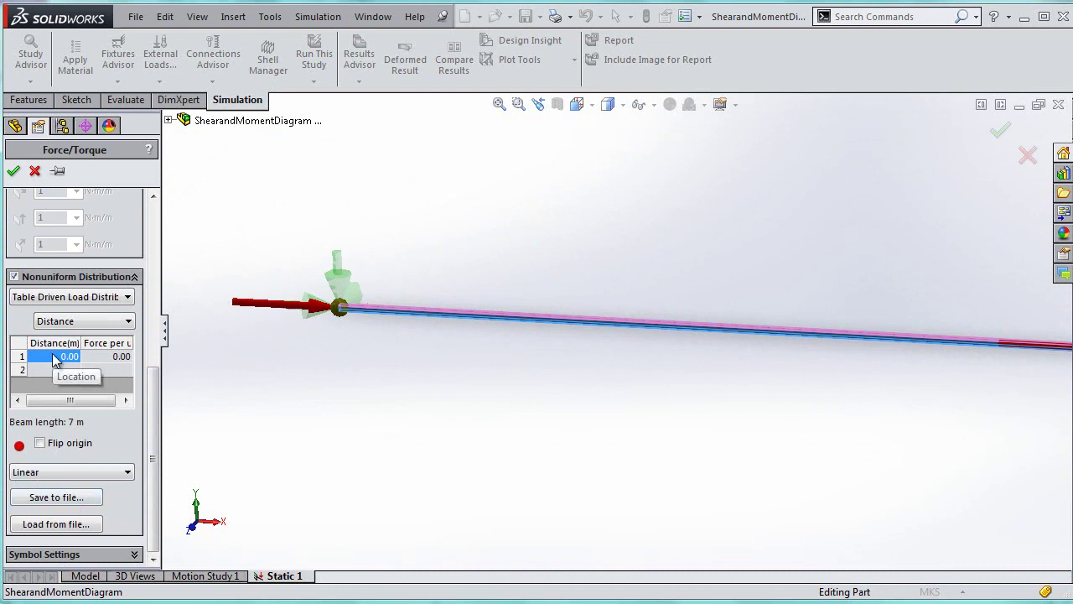
{"action": "left_click", "coordinate": [109, 357]}
{"action": "type", "text": "200"}
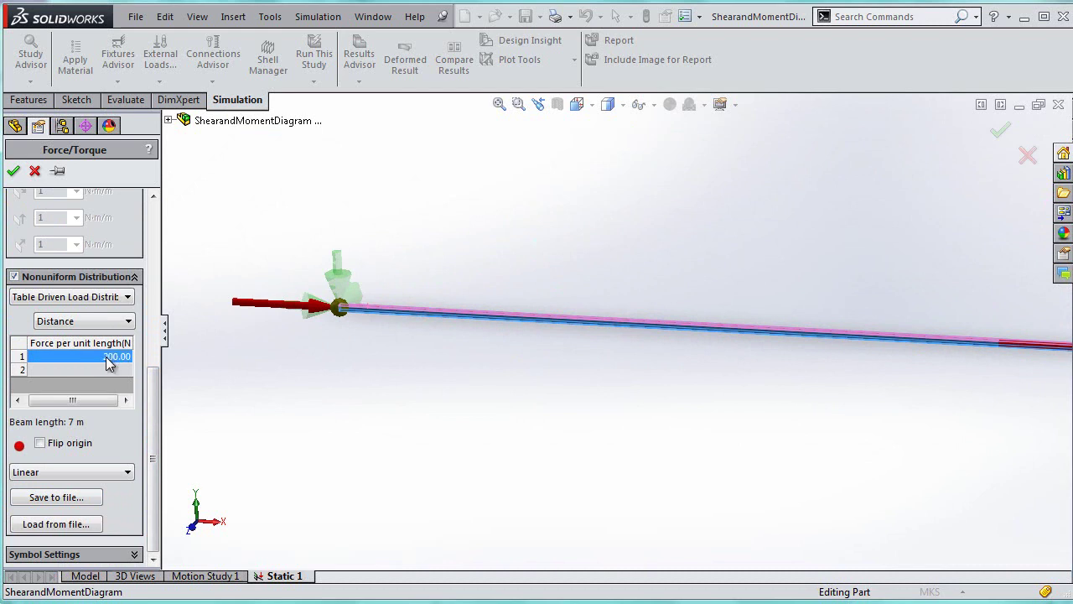
{"action": "left_click_drag", "start_coordinate": [106, 400], "coordinate": [67, 400]}
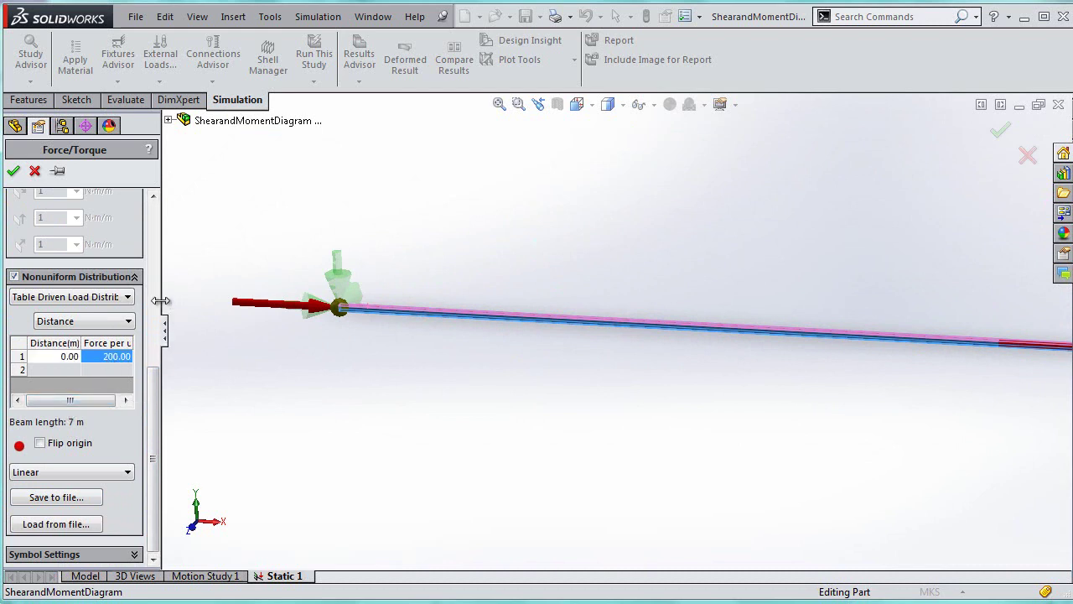
{"action": "left_click_drag", "start_coordinate": [161, 302], "coordinate": [223, 306]}
{"action": "left_click", "coordinate": [50, 369]}
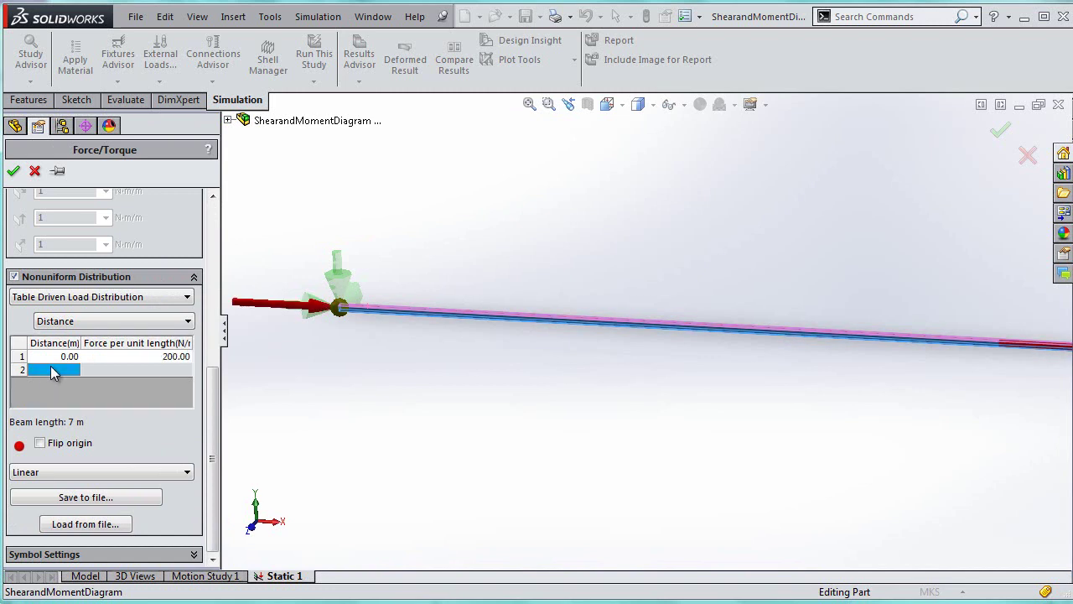
{"action": "left_click", "coordinate": [131, 370]}
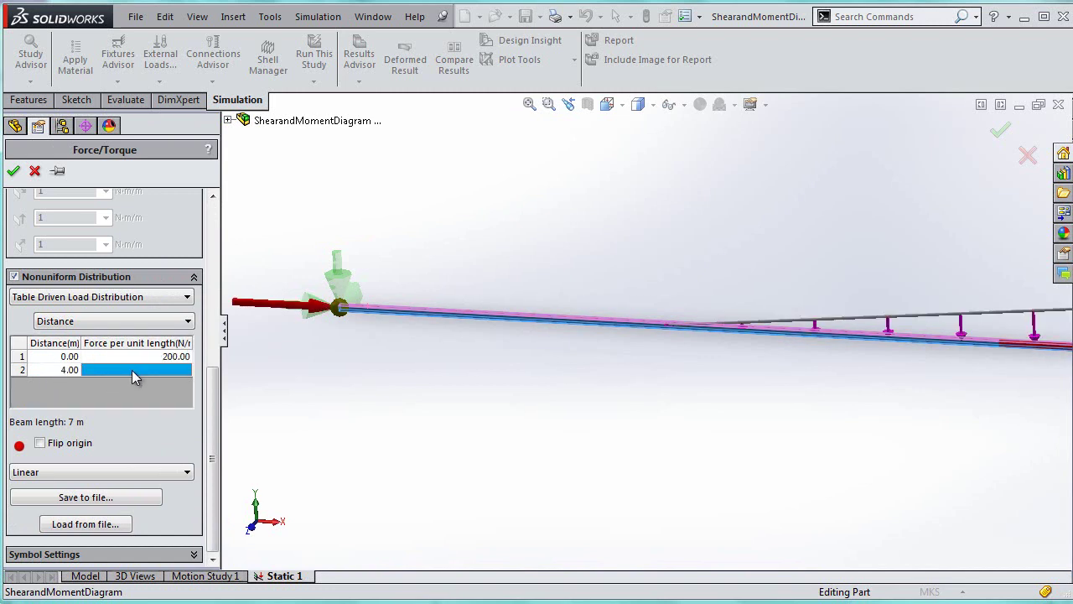
{"action": "left_click", "coordinate": [120, 392]}
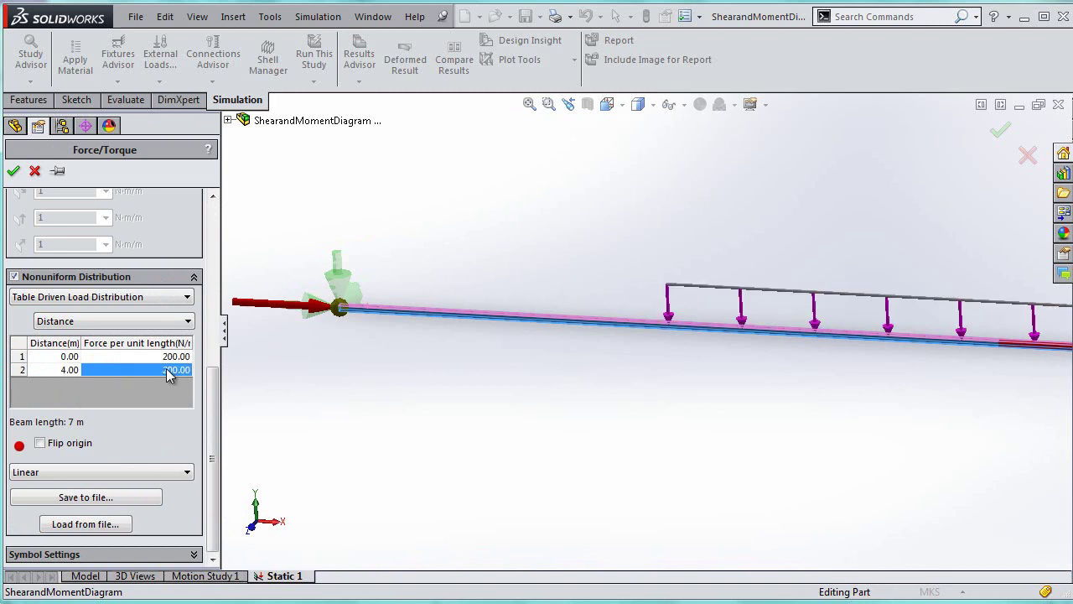
Step: Insert a table row and fill the last two rows with 200 N/m at 4 m and 0 N/m at 7 m
{"action": "right_click", "coordinate": [168, 370]}
{"action": "left_click", "coordinate": [201, 397]}
{"action": "left_click", "coordinate": [65, 373]}
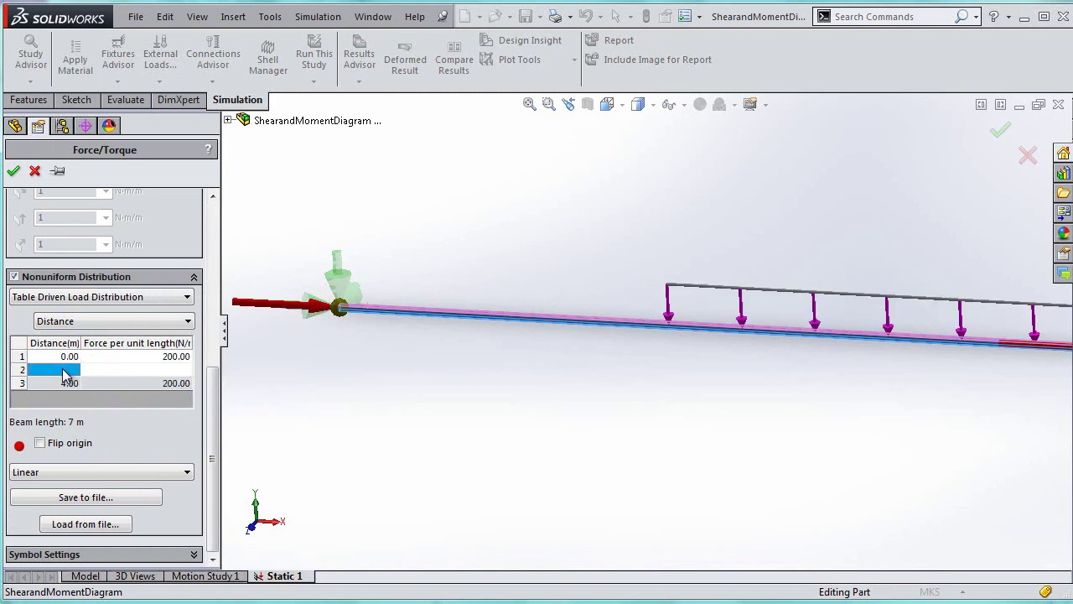
{"action": "type", "text": "1"}
{"action": "key", "text": "Tab"}
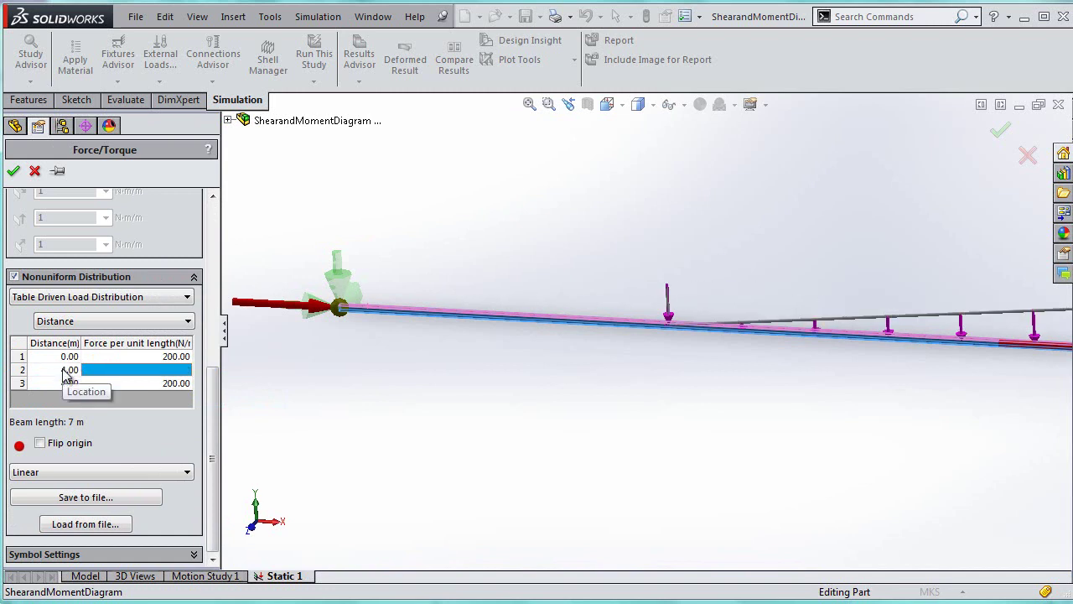
{"action": "key", "text": "Tab"}
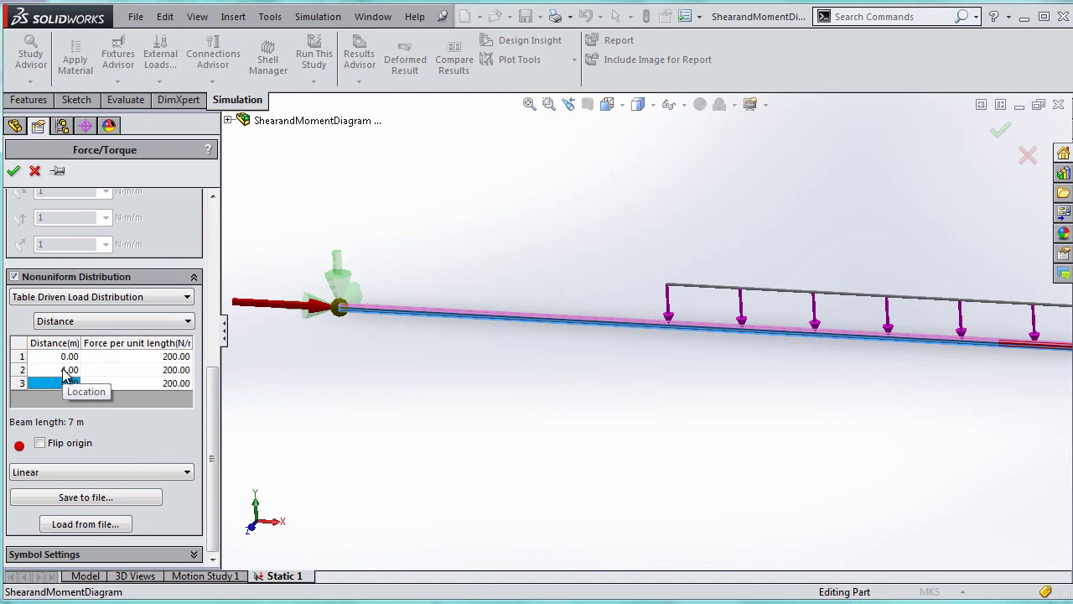
{"action": "key", "text": "Tab"}
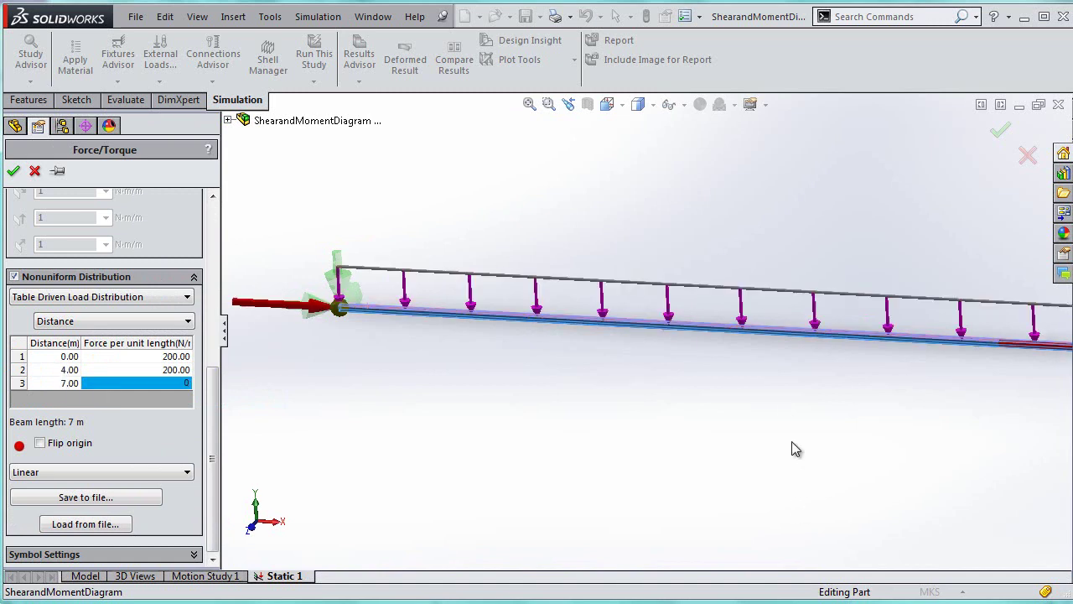
{"action": "type", "text": "f"}
{"action": "type", "text": "0"}
{"action": "left_click", "coordinate": [167, 370]}
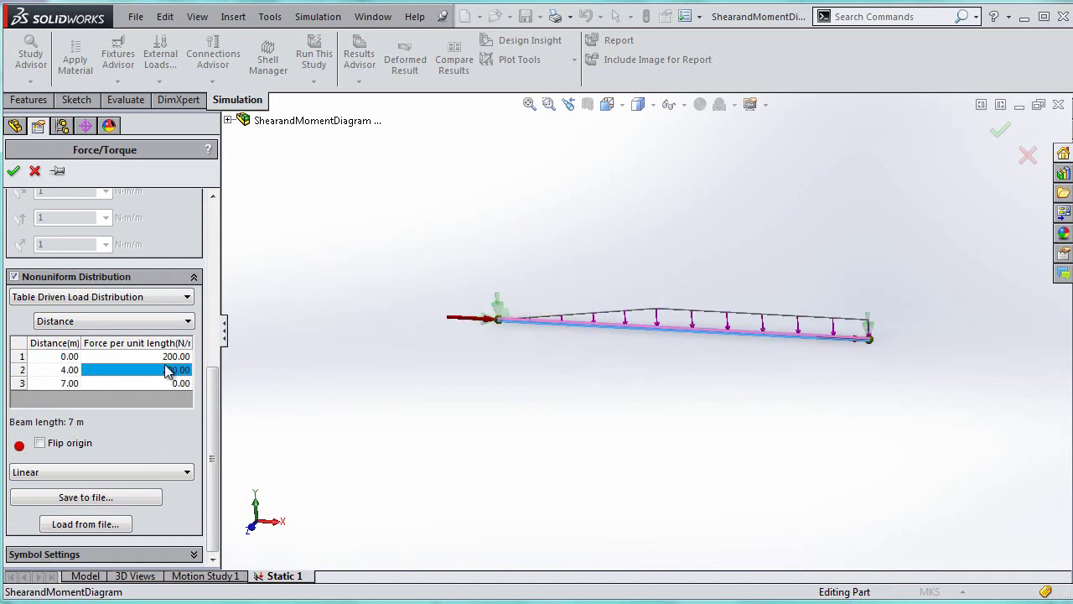
Step: Flip the origin of the table-driven load, set its symbol size to 200, and accept the force
{"action": "left_click", "coordinate": [40, 443]}
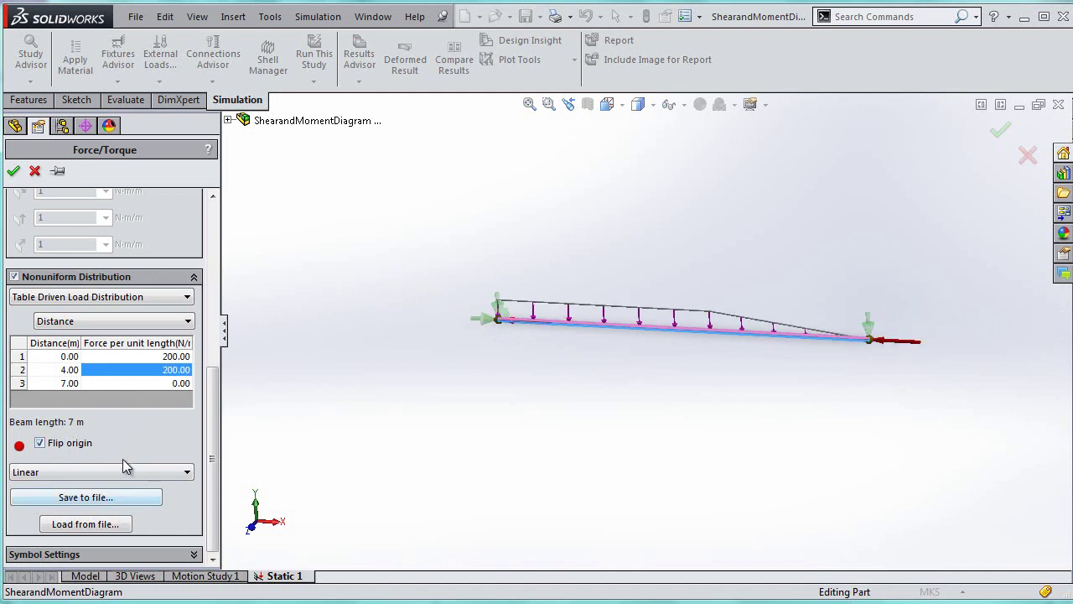
{"action": "left_click", "coordinate": [179, 555]}
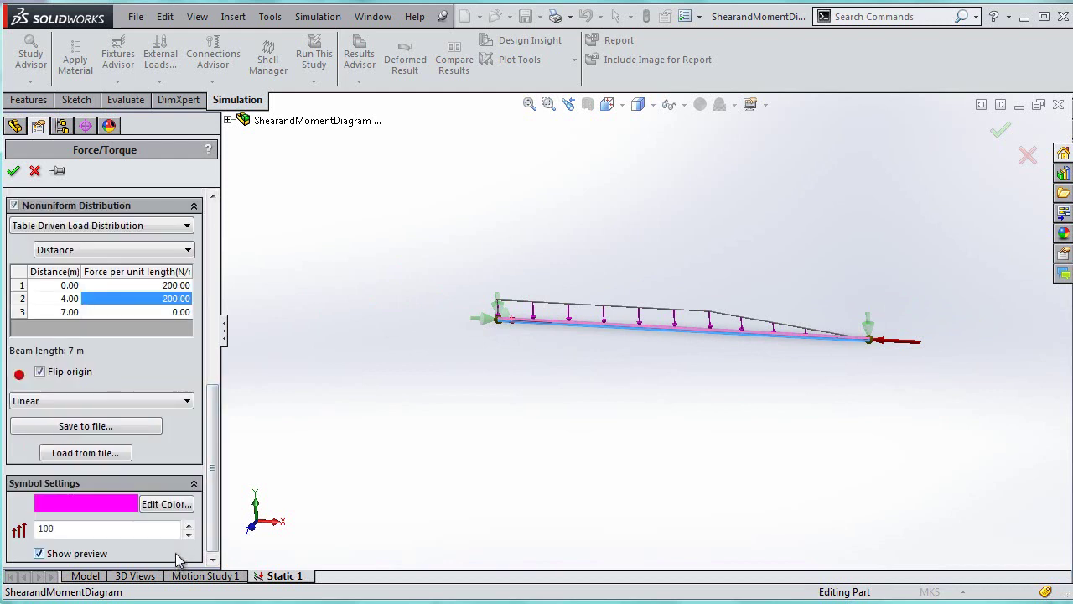
{"action": "left_click", "coordinate": [68, 528]}
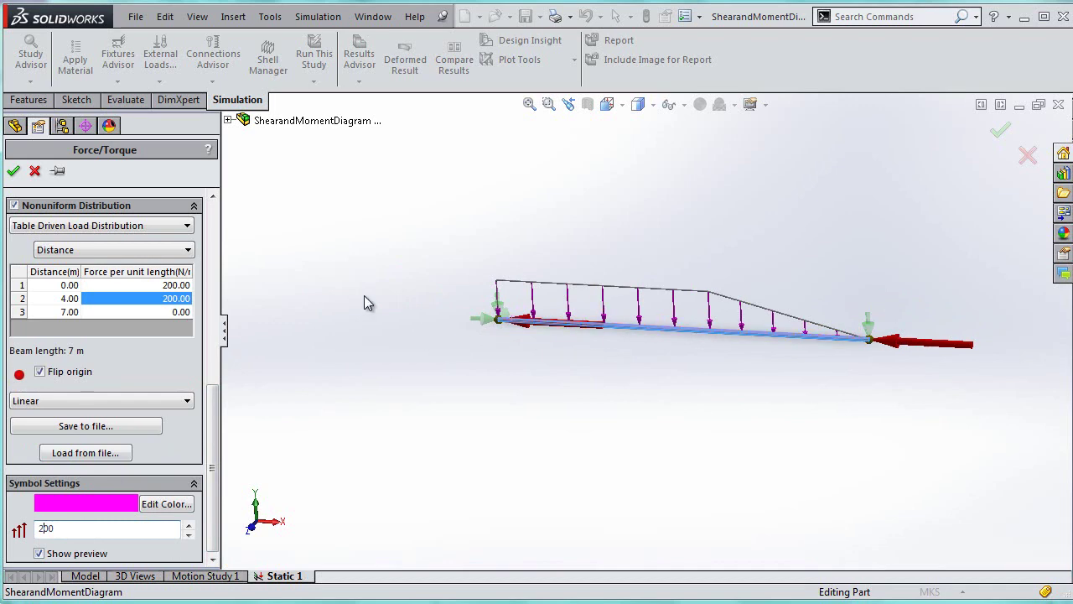
{"action": "left_click_drag", "start_coordinate": [212, 467], "coordinate": [231, 257]}
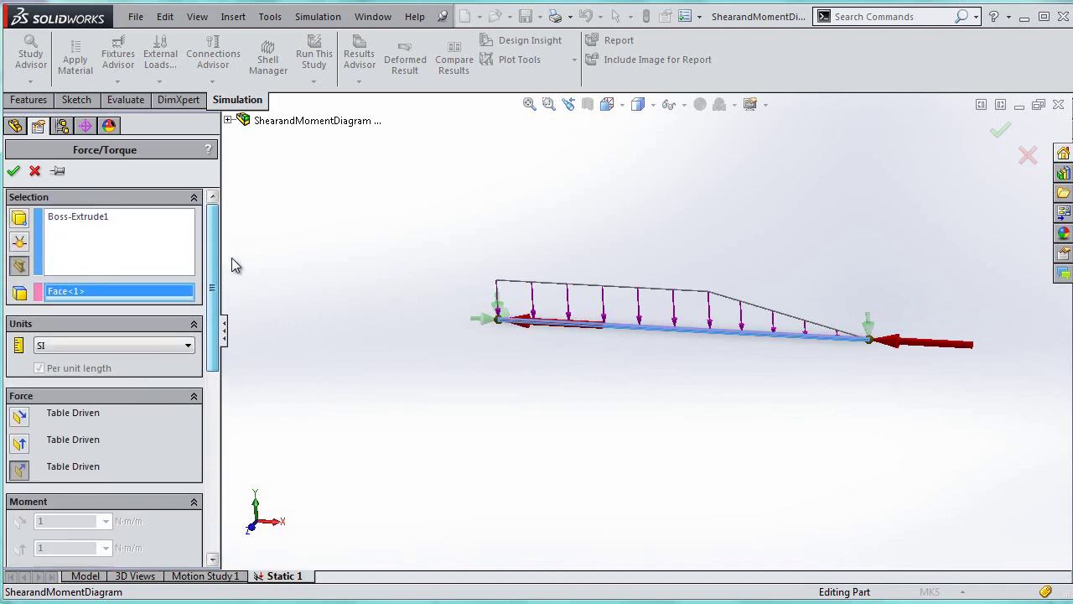
{"action": "left_click", "coordinate": [14, 171]}
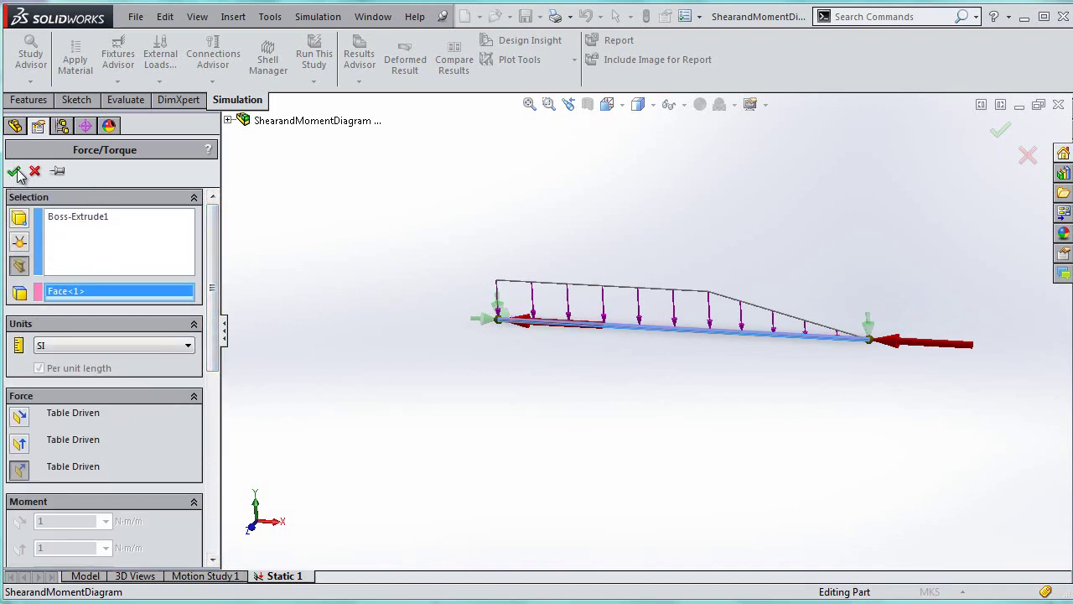
{"action": "key", "text": "f"}
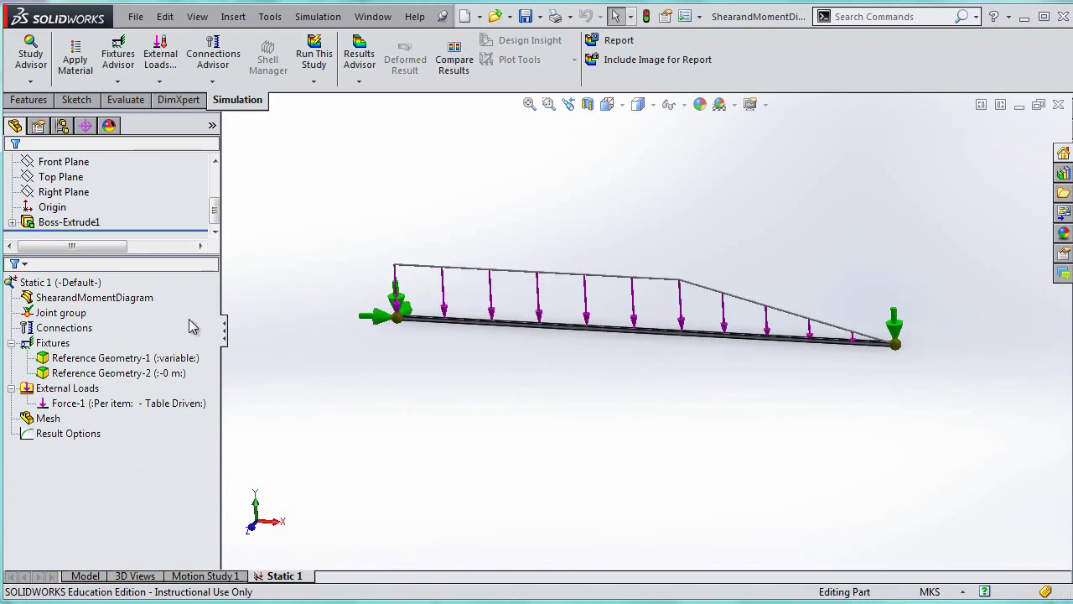
Step: Assign Plain Carbon Steel to the beam and run the static study
{"action": "right_click", "coordinate": [57, 296]}
{"action": "mouse_move", "coordinate": [164, 317]}
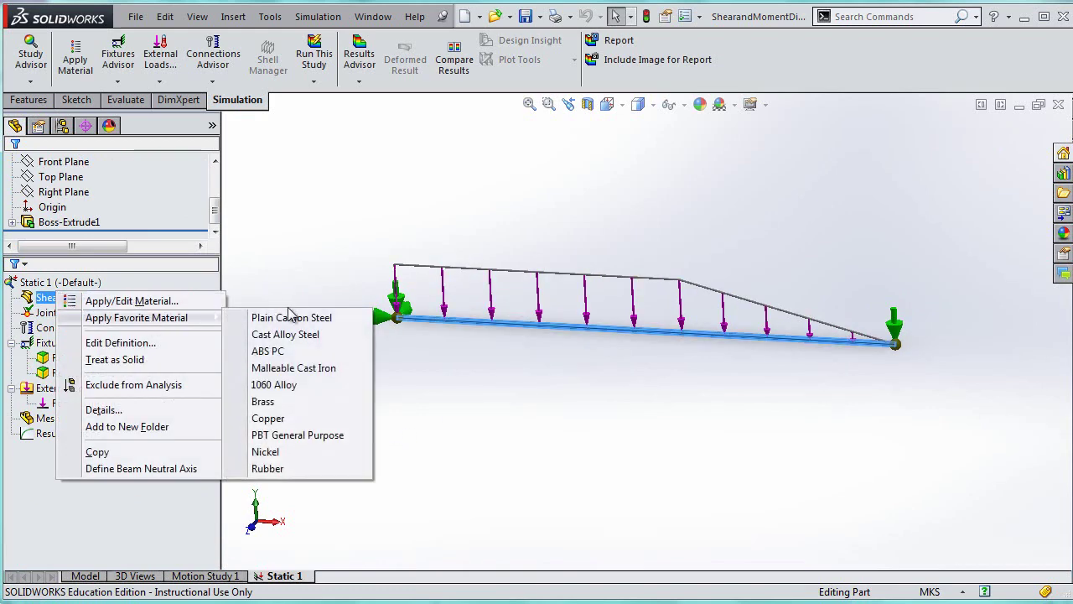
{"action": "left_click", "coordinate": [287, 315]}
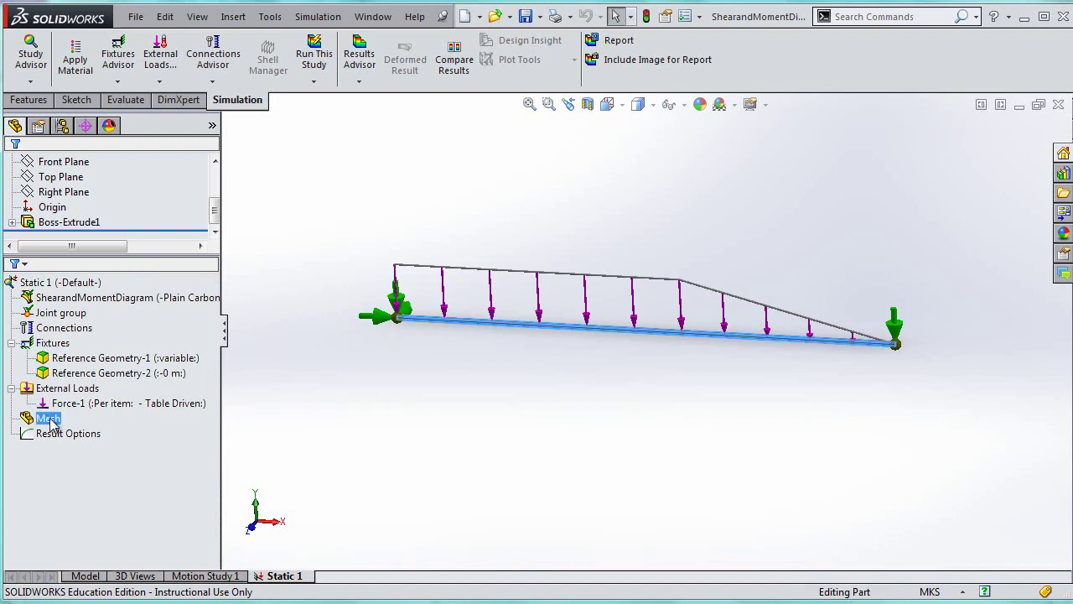
{"action": "left_click", "coordinate": [316, 59]}
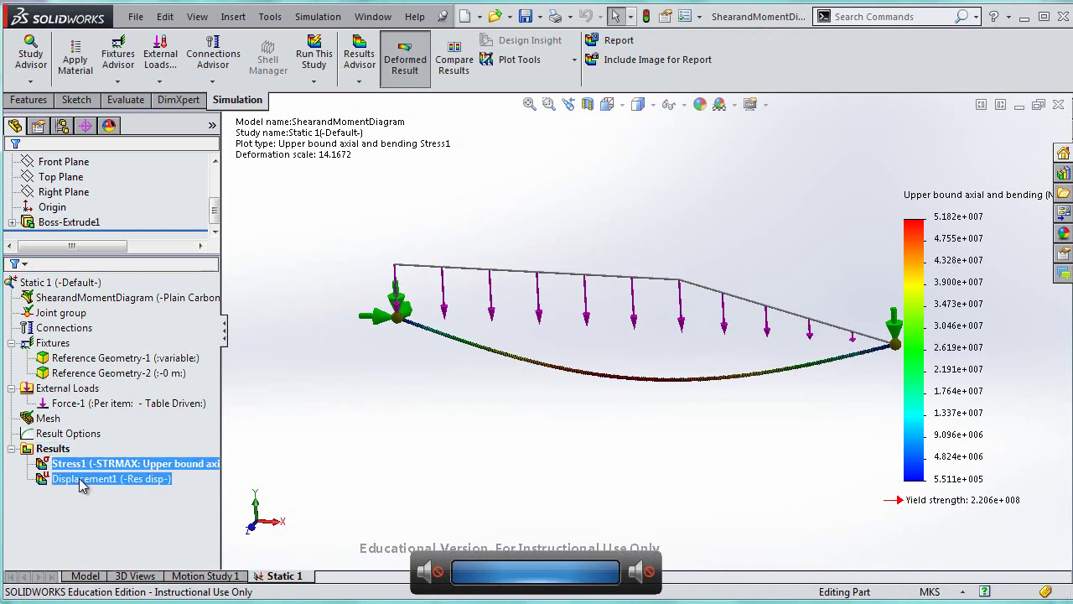
Step: List the reaction forces at both end joints of the beam, placing the second joint's callout beside that joint
{"action": "left_click", "coordinate": [53, 452]}
{"action": "right_click", "coordinate": [54, 454]}
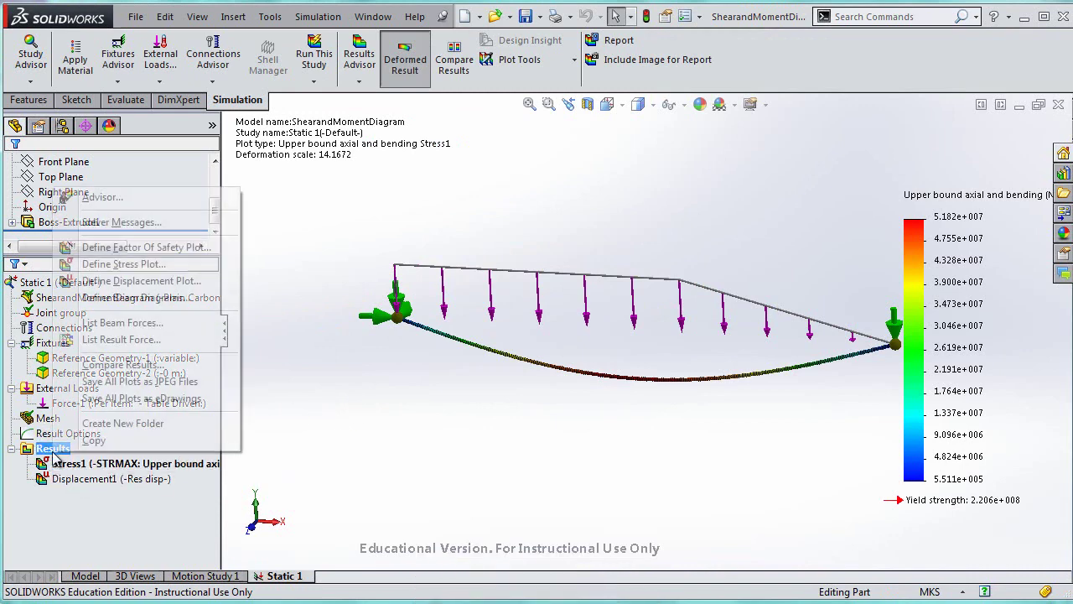
{"action": "left_click", "coordinate": [122, 339]}
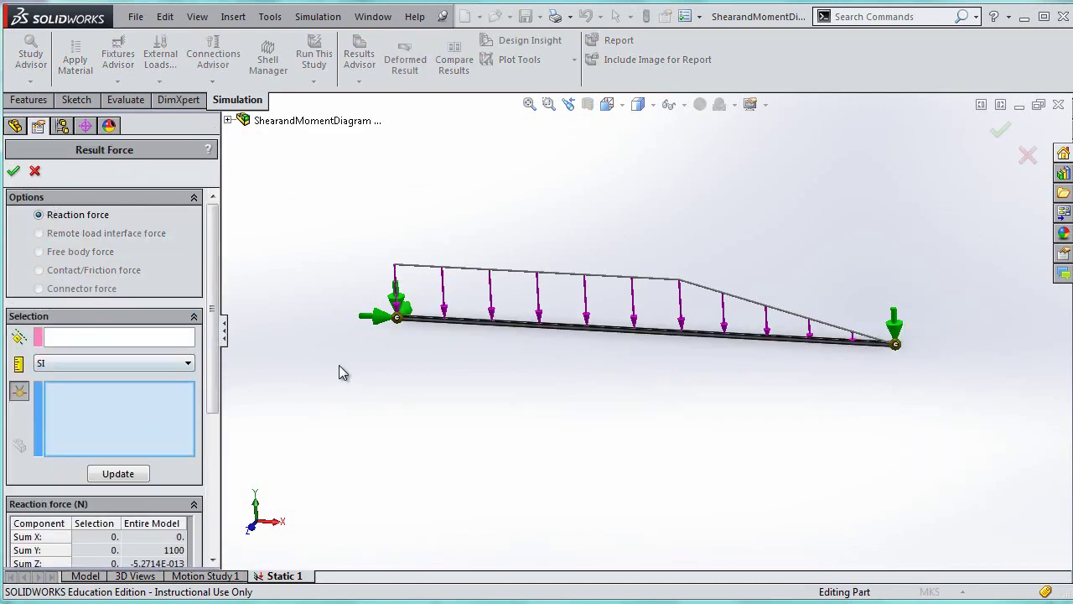
{"action": "left_click", "coordinate": [399, 320]}
{"action": "left_click", "coordinate": [122, 474]}
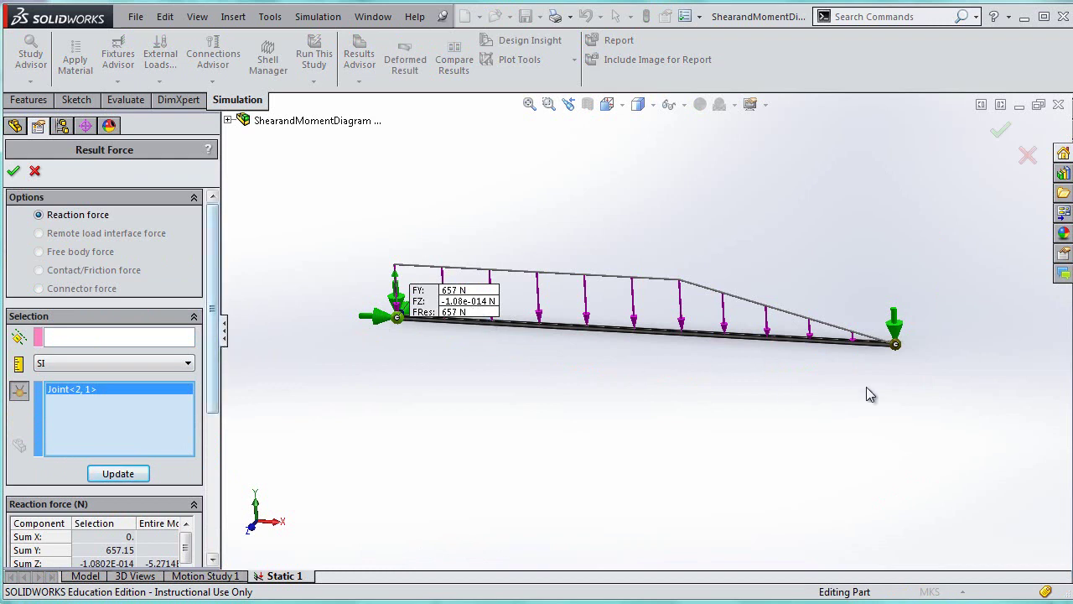
{"action": "left_click", "coordinate": [895, 345]}
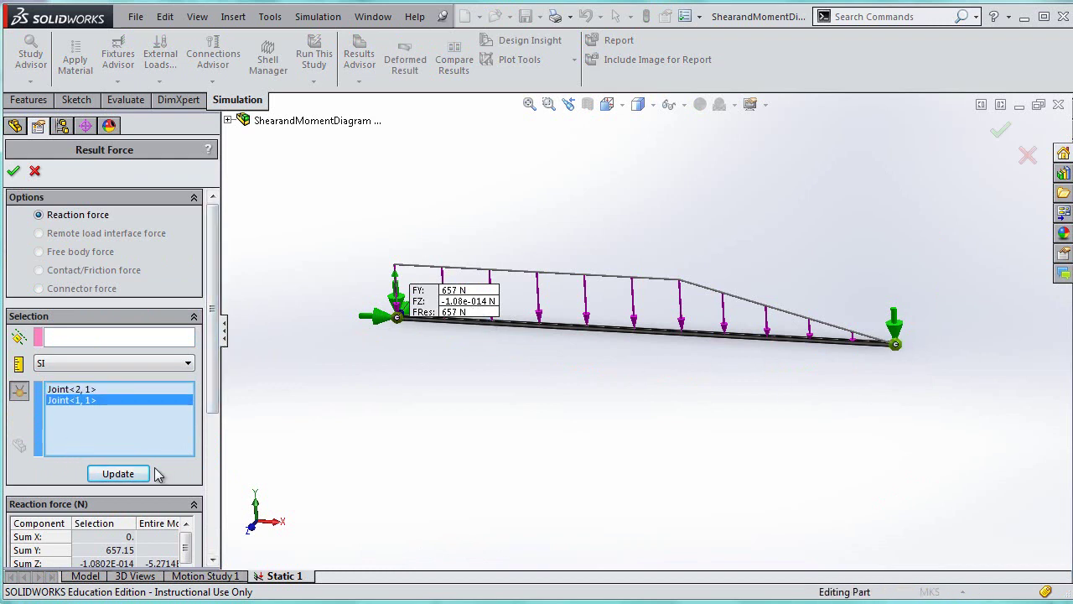
{"action": "left_click", "coordinate": [118, 474]}
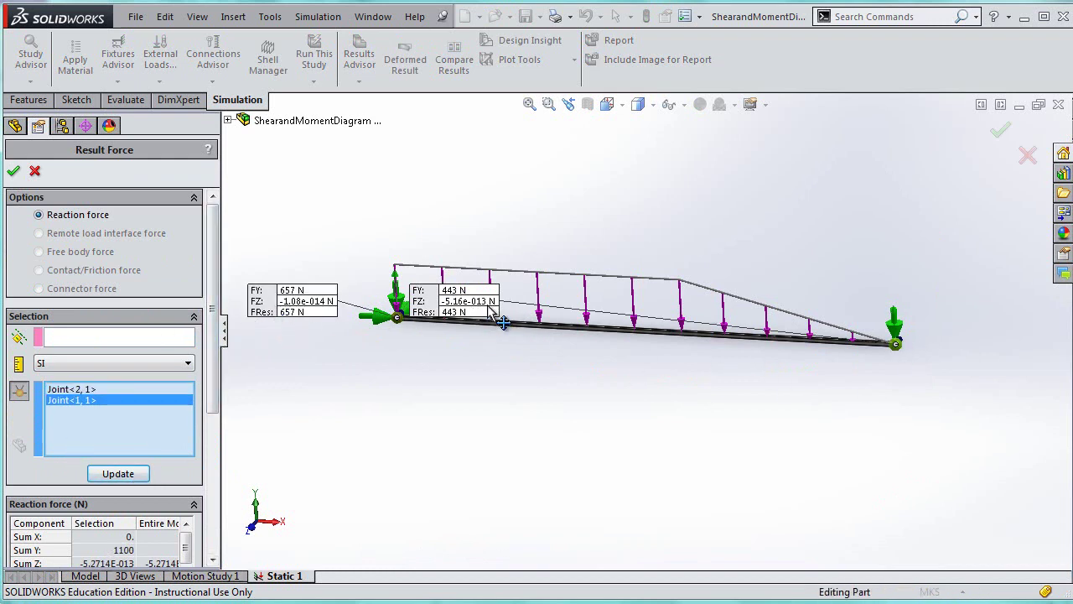
{"action": "left_click_drag", "start_coordinate": [496, 315], "coordinate": [947, 285]}
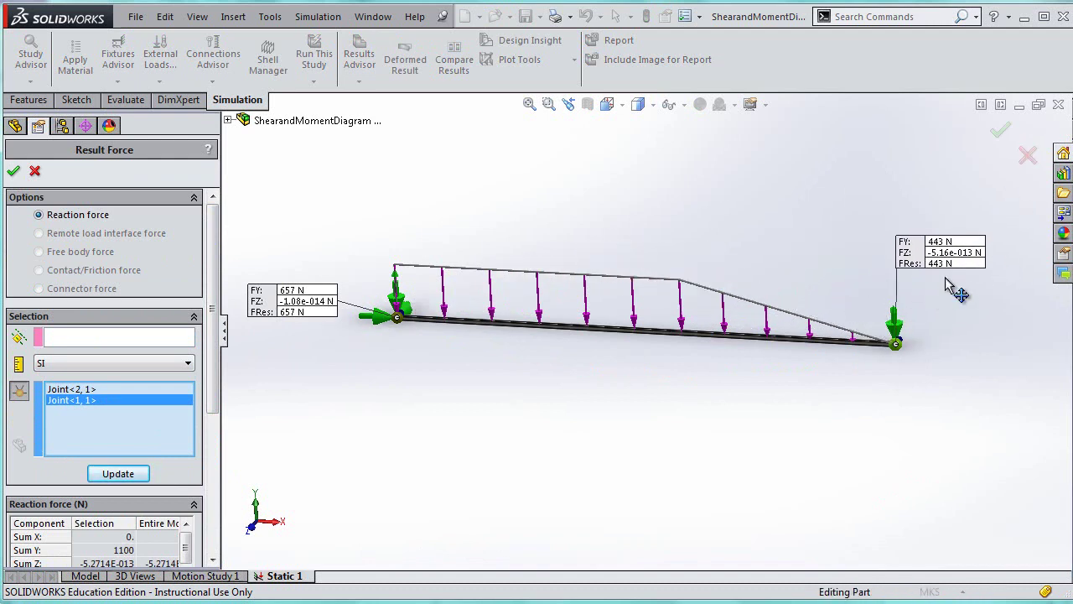
{"action": "left_click", "coordinate": [35, 173]}
Step: Compare the undeformed and deformed shapes of the beam's stress plot and examine the deformed result in the Front view
{"action": "left_click", "coordinate": [52, 450]}
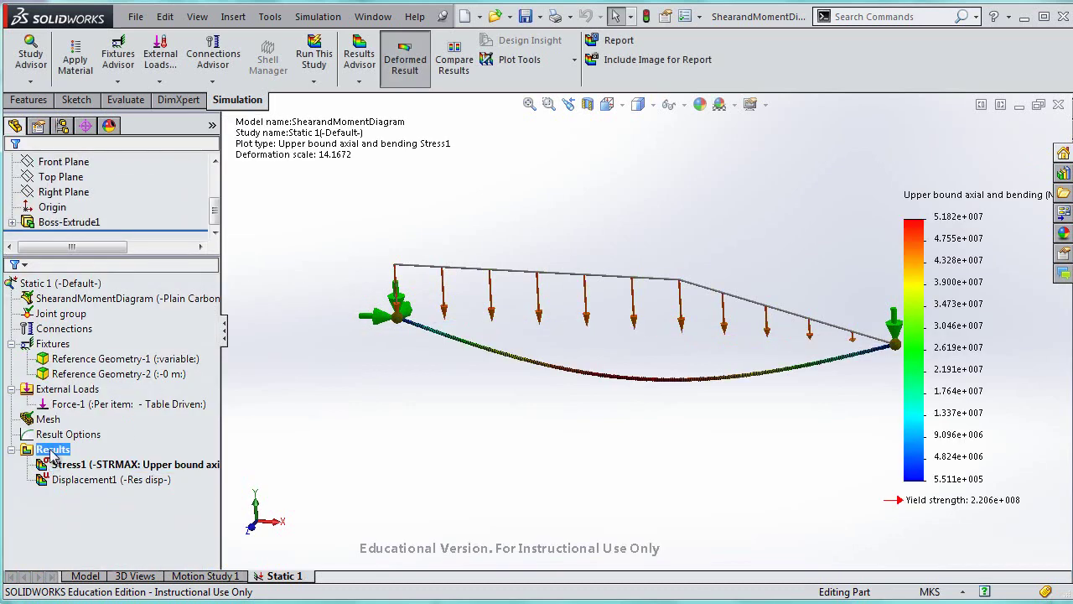
{"action": "left_click", "coordinate": [160, 463]}
{"action": "left_click", "coordinate": [405, 57]}
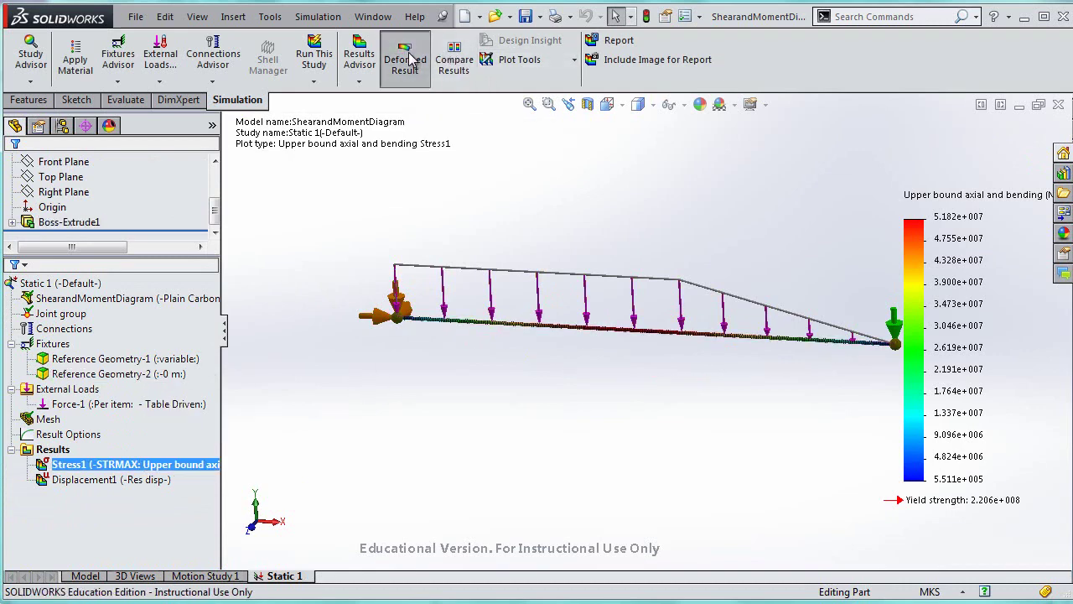
{"action": "left_click", "coordinate": [409, 57]}
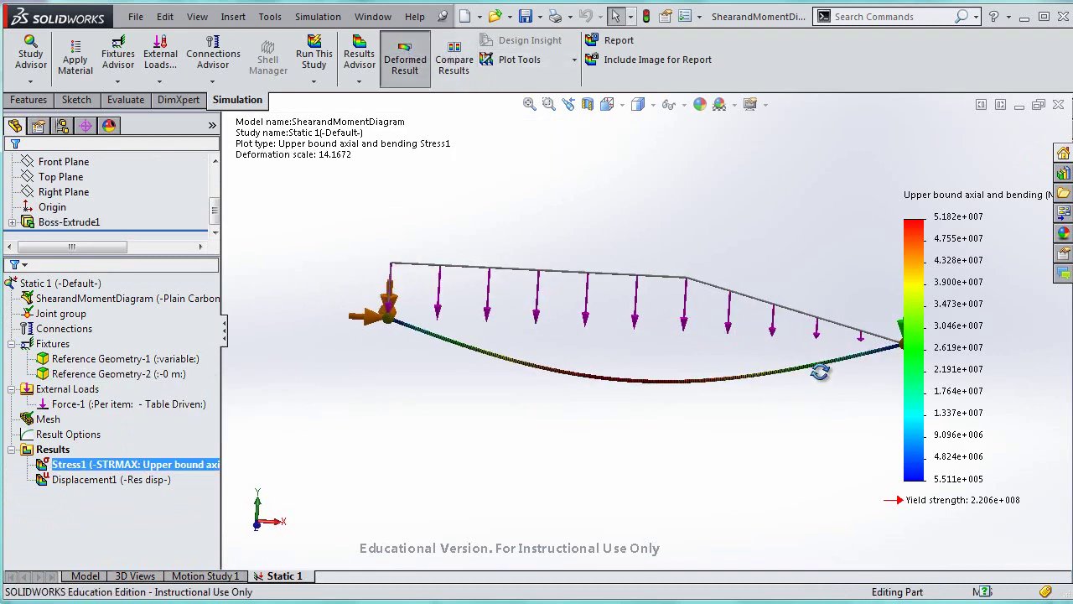
{"action": "left_click", "coordinate": [607, 103]}
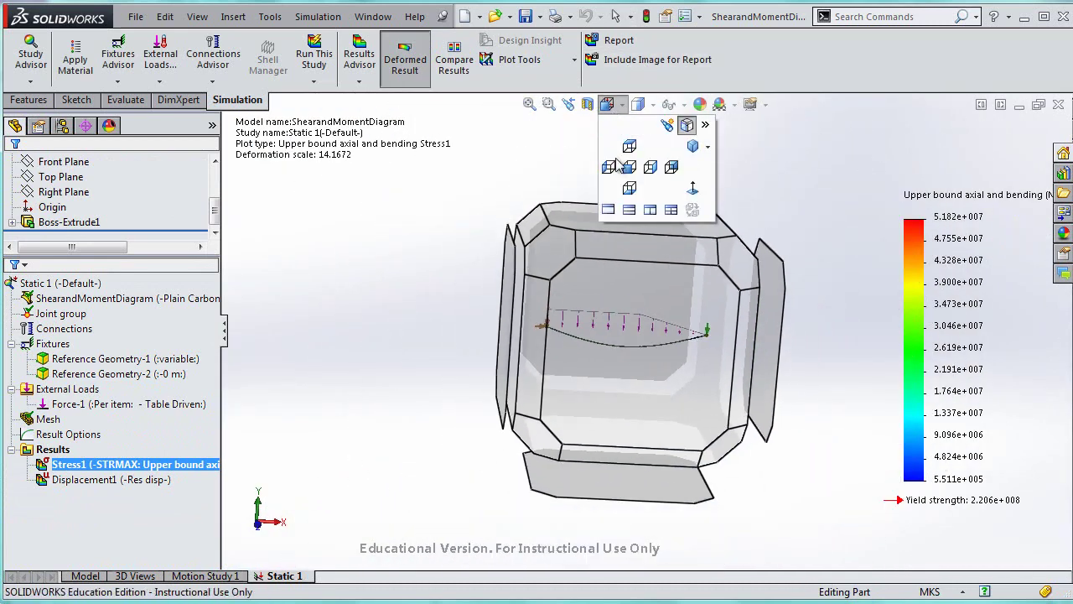
{"action": "left_click", "coordinate": [629, 176]}
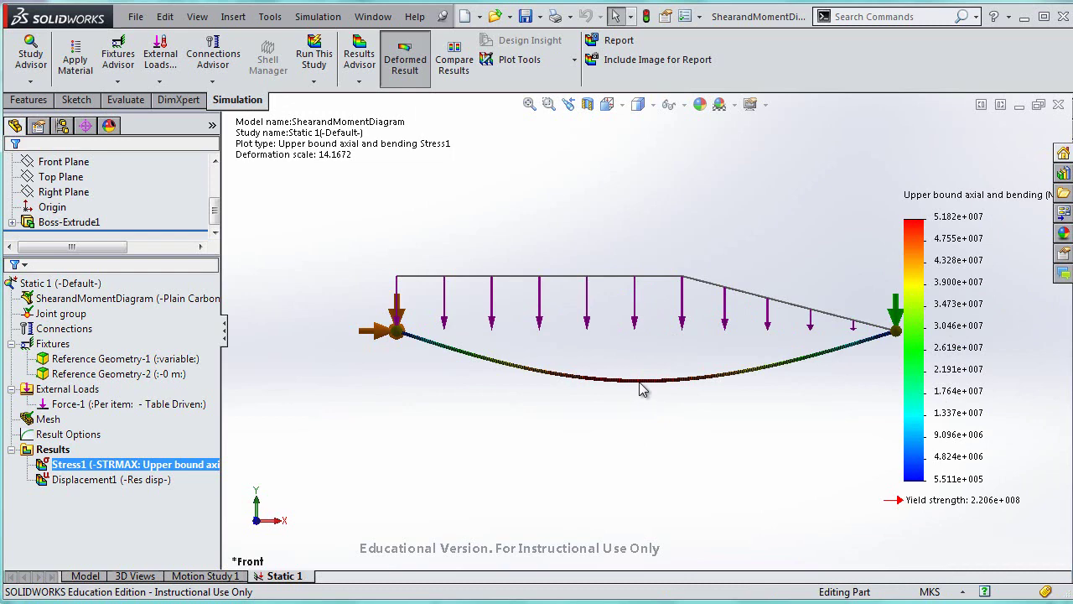
Step: Switch off the deformed result and define a beam diagram of Shear Force in Dir1 in N for all beams
{"action": "left_click", "coordinate": [411, 66]}
{"action": "right_click", "coordinate": [31, 453]}
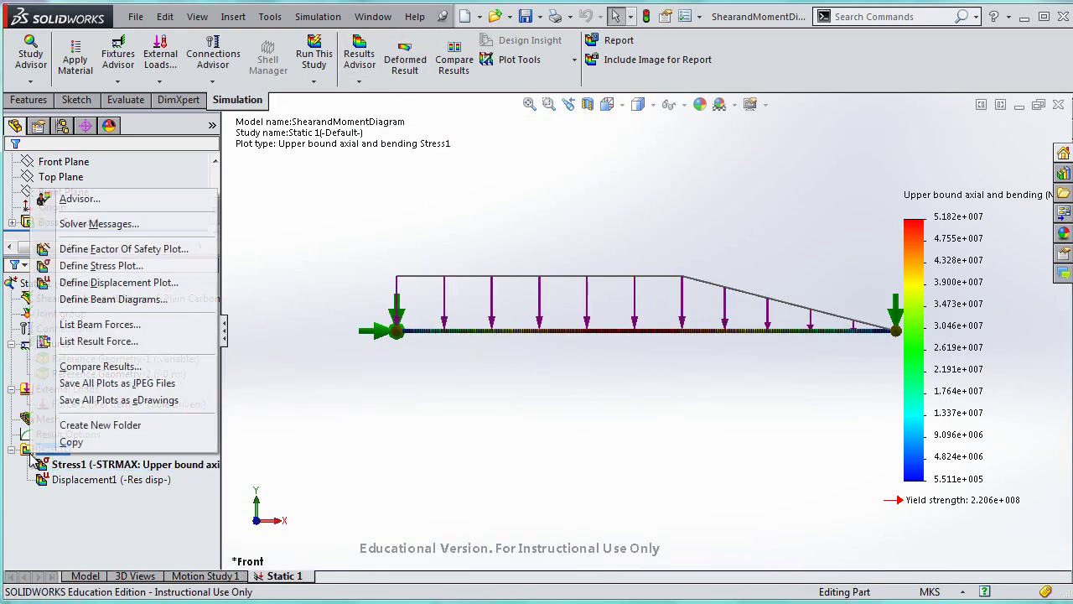
{"action": "left_click", "coordinate": [123, 300]}
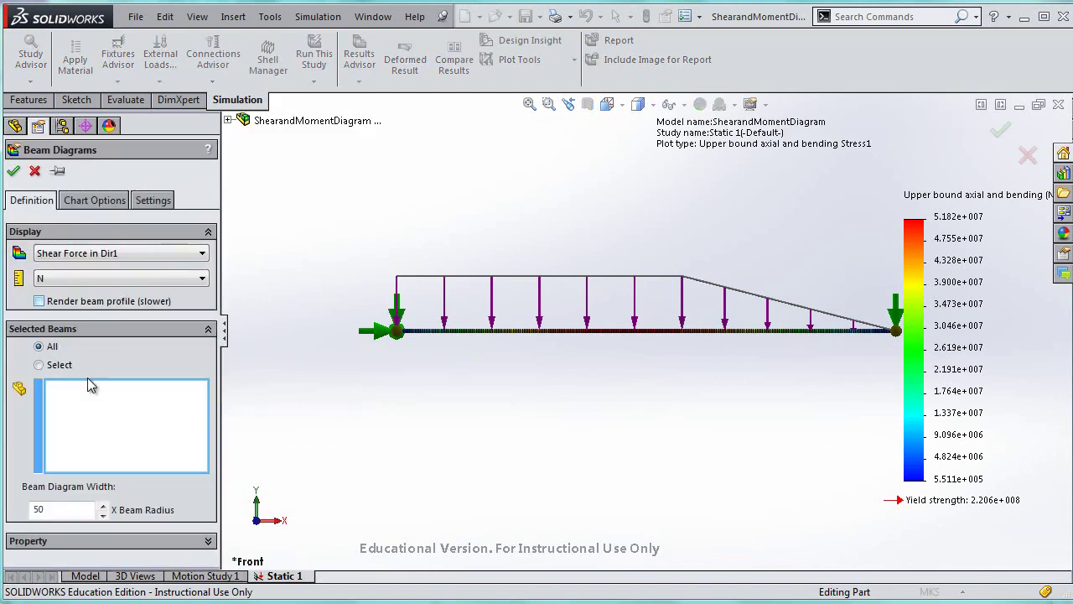
{"action": "left_click", "coordinate": [107, 253]}
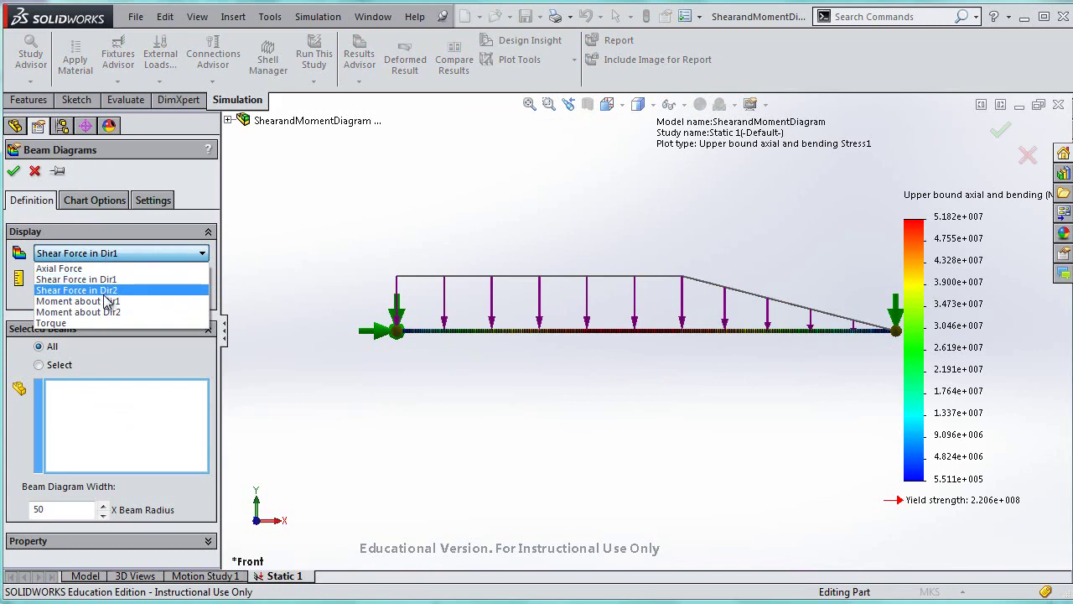
{"action": "left_click", "coordinate": [99, 279]}
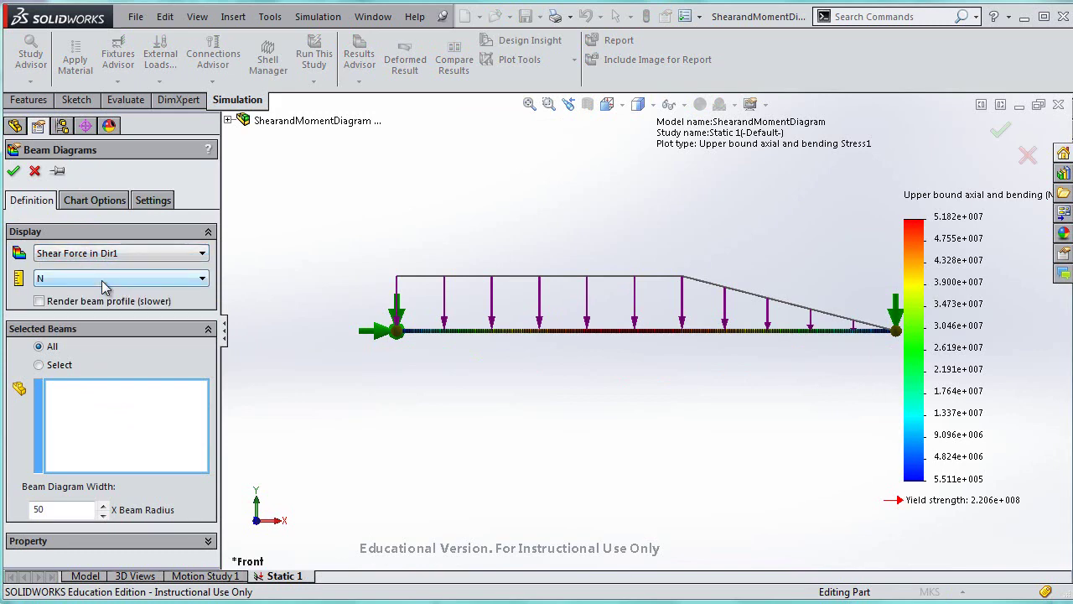
{"action": "left_click", "coordinate": [13, 171]}
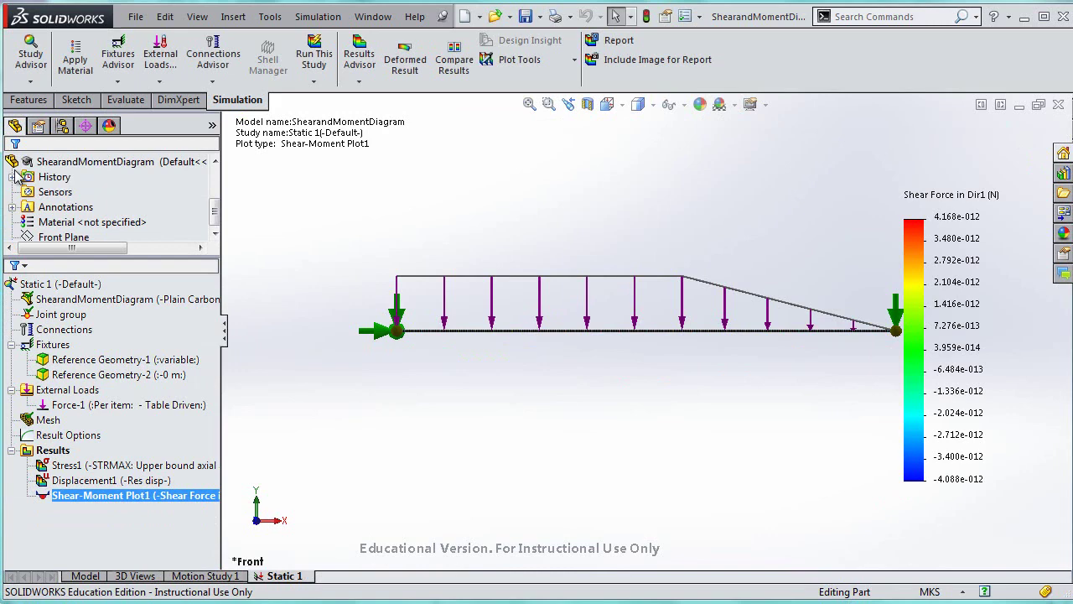
Step: Redefine the beam diagram to display Shear Force in Dir2 and show it in the Front view
{"action": "left_click", "coordinate": [593, 332]}
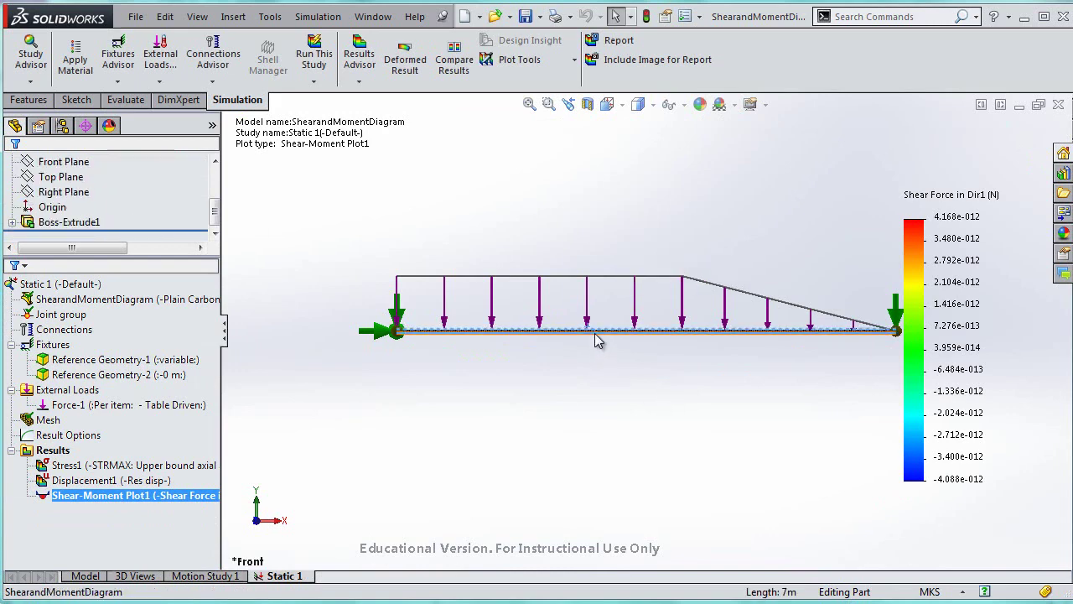
{"action": "middle_click_drag", "start_coordinate": [575, 383], "coordinate": [250, 340]}
{"action": "left_click", "coordinate": [183, 486], "text": "ctrl"}
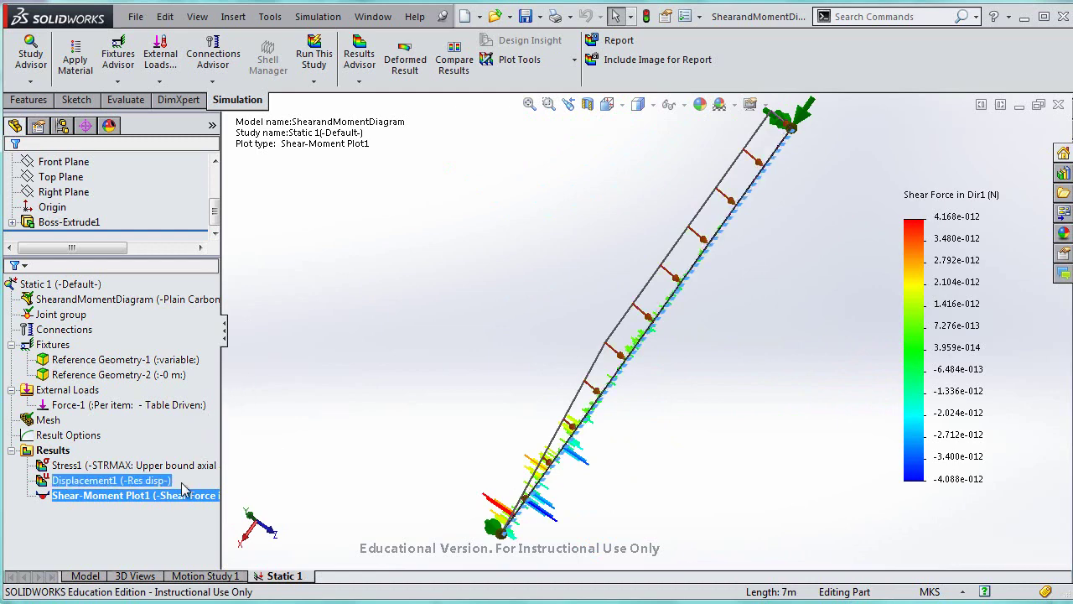
{"action": "left_click", "coordinate": [177, 494]}
{"action": "right_click", "coordinate": [178, 495]}
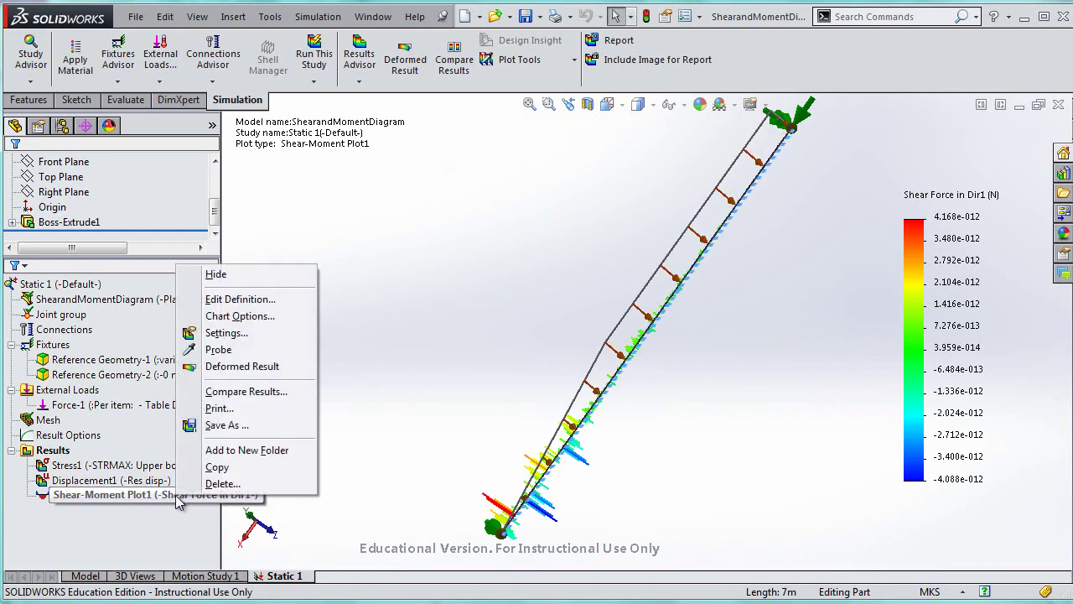
{"action": "left_click", "coordinate": [240, 299]}
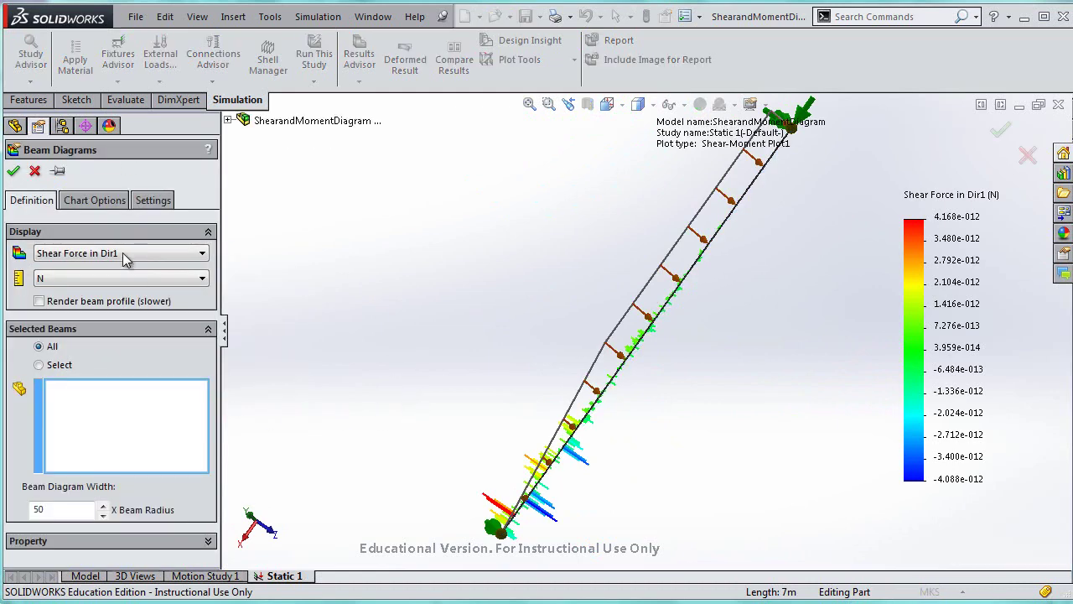
{"action": "left_click", "coordinate": [117, 262]}
{"action": "left_click", "coordinate": [125, 288]}
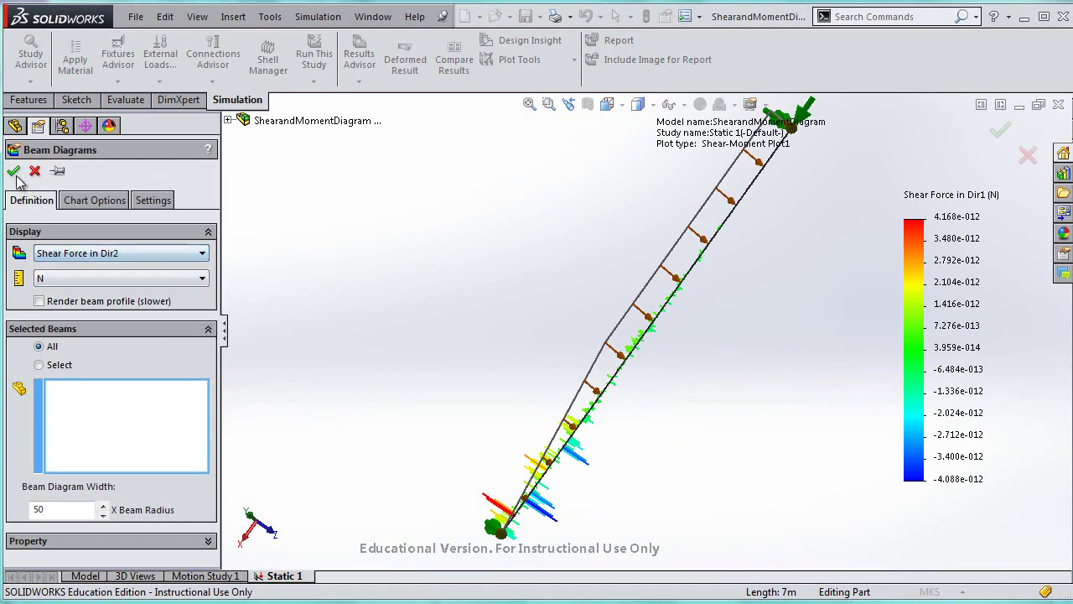
{"action": "left_click", "coordinate": [13, 171]}
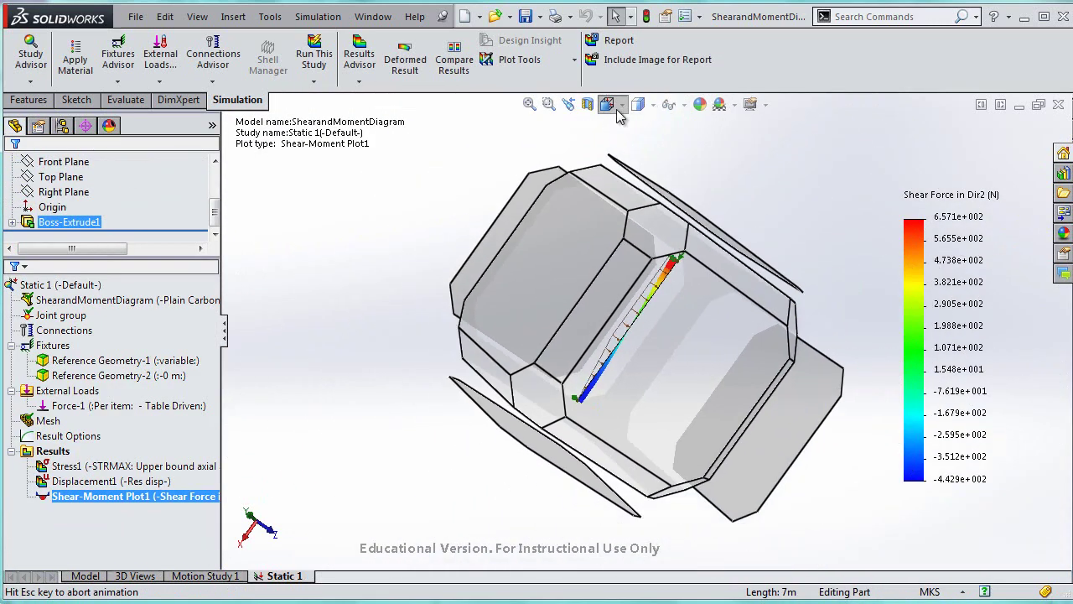
{"action": "left_click", "coordinate": [606, 104]}
{"action": "left_click", "coordinate": [631, 170]}
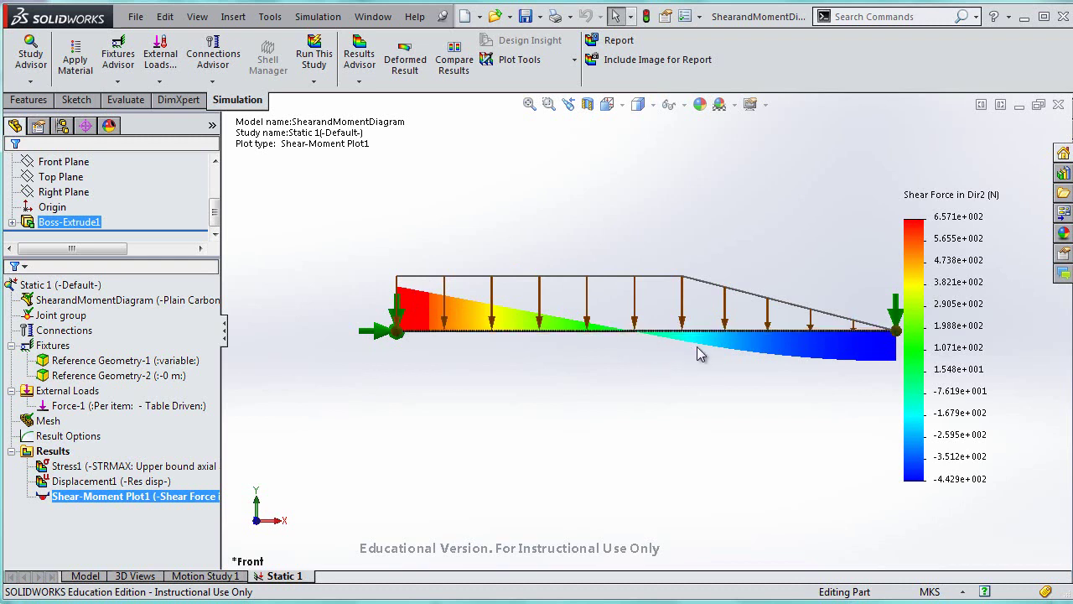
Step: Probe the Dir2 shear force over the whole beam and review the nodal values and summary
{"action": "right_click", "coordinate": [127, 498]}
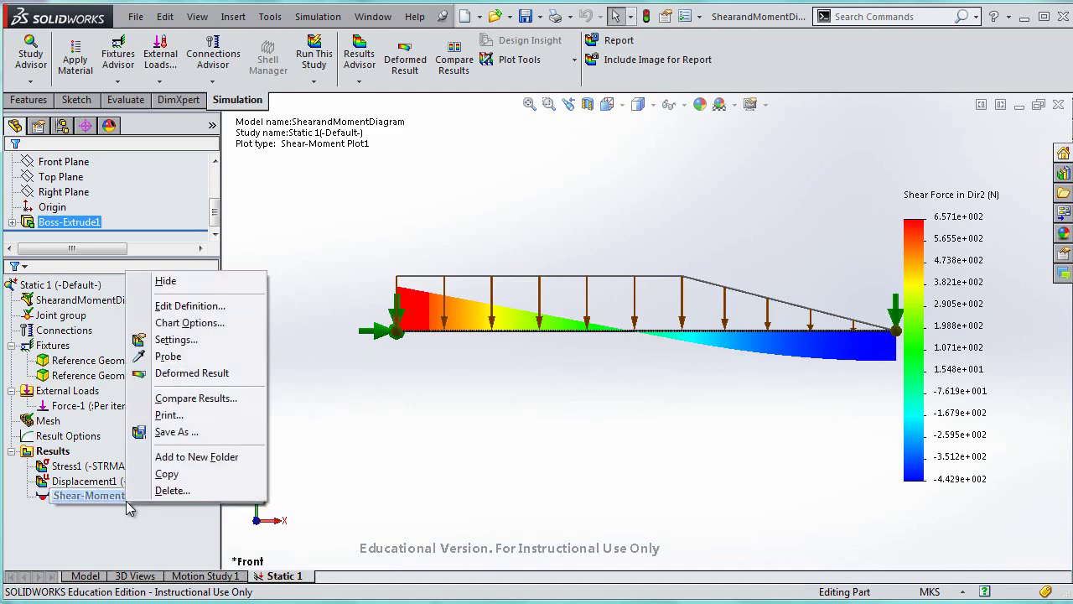
{"action": "left_click", "coordinate": [168, 357]}
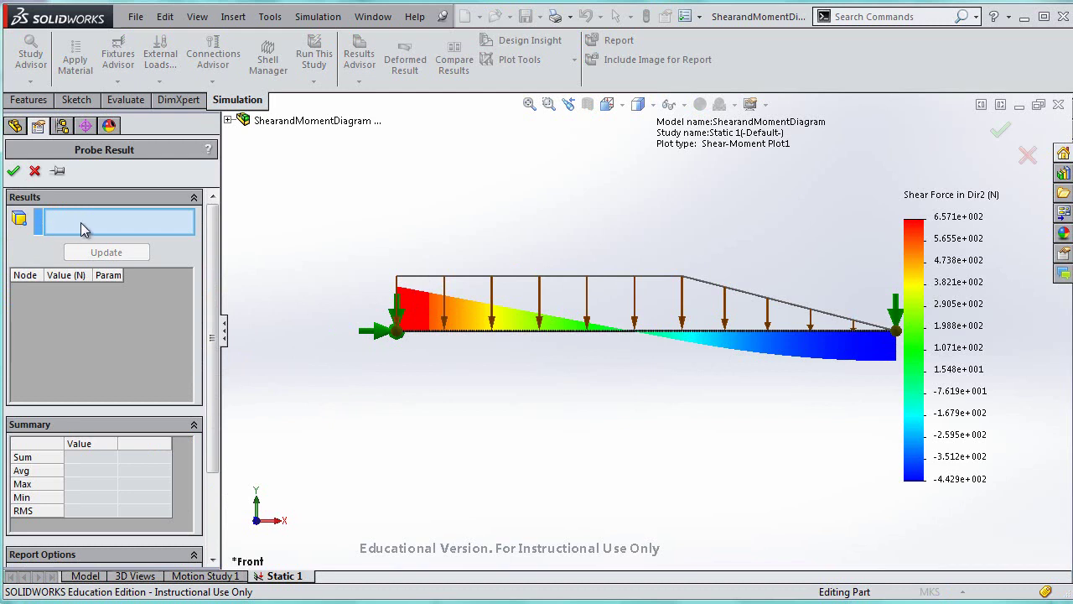
{"action": "left_click", "coordinate": [509, 332]}
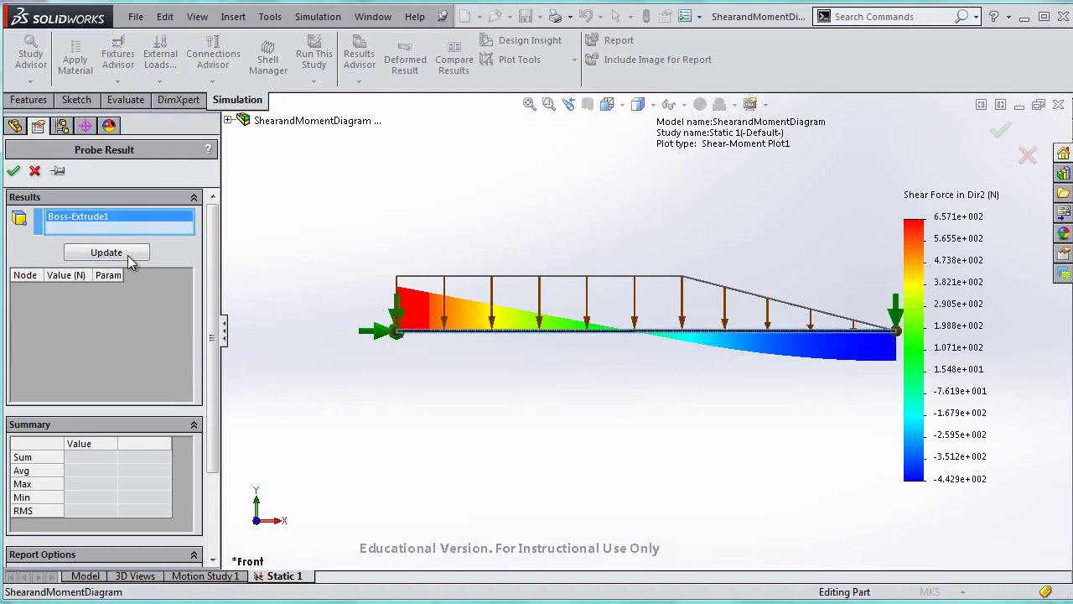
{"action": "left_click", "coordinate": [125, 254]}
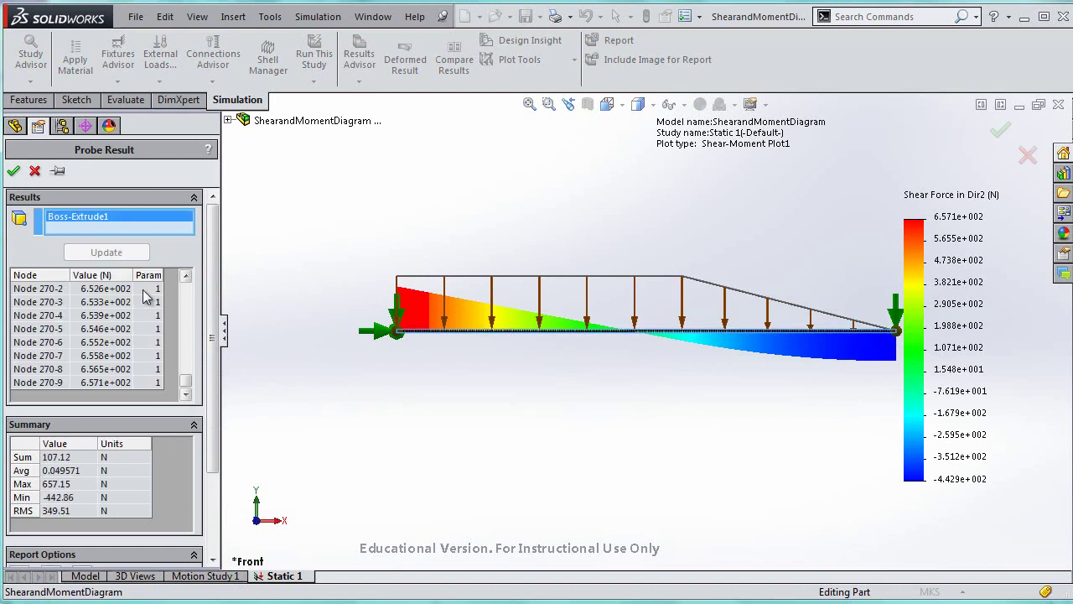
{"action": "left_click_drag", "start_coordinate": [187, 384], "coordinate": [191, 408]}
{"action": "left_click_drag", "start_coordinate": [187, 379], "coordinate": [179, 287]}
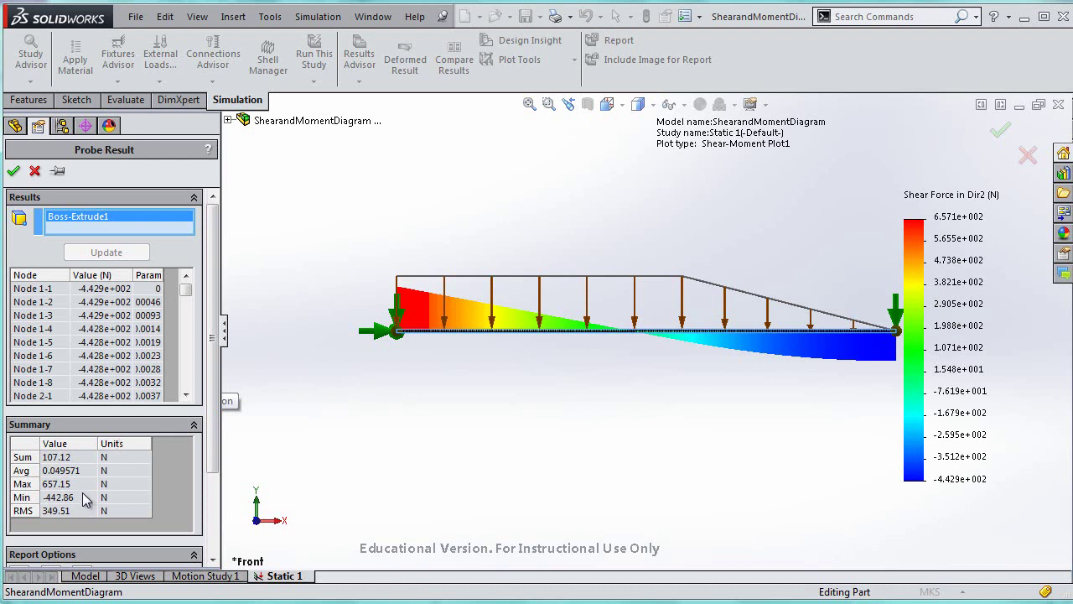
{"action": "scroll", "coordinate": [87, 501], "scroll_direction": "down", "scroll_amount": 3}
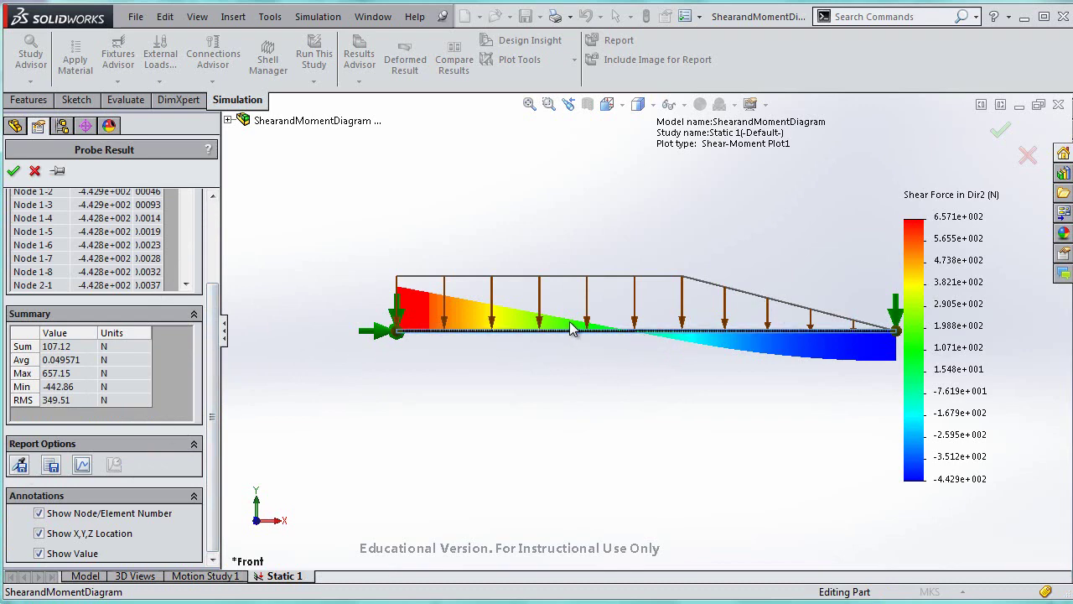
{"action": "left_click", "coordinate": [13, 170]}
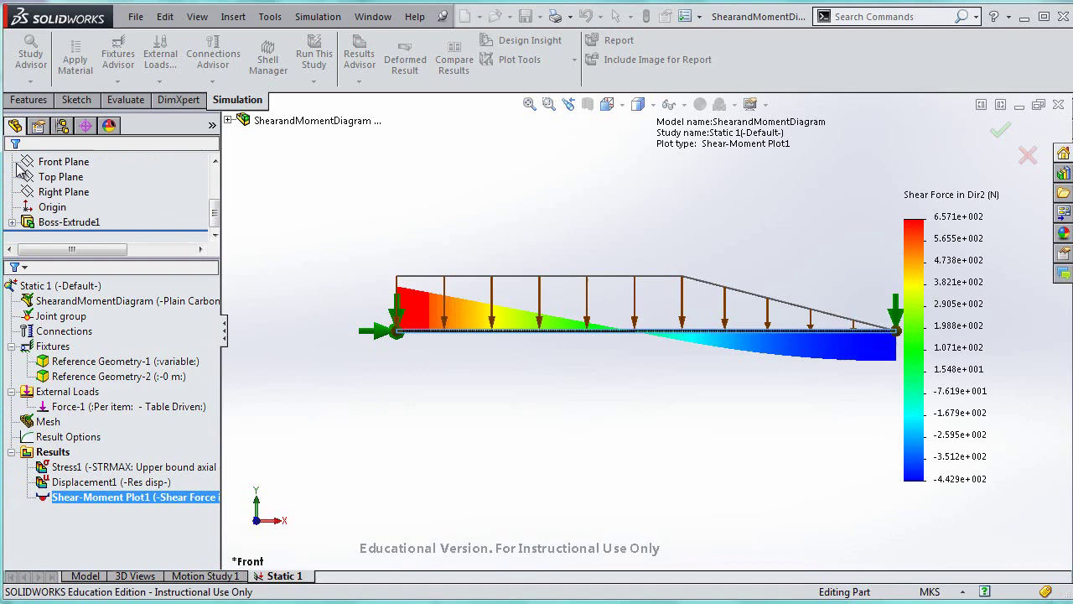
Step: Edit the shear force diagram's chart options to show both the minimum and maximum annotations
{"action": "right_click", "coordinate": [151, 495]}
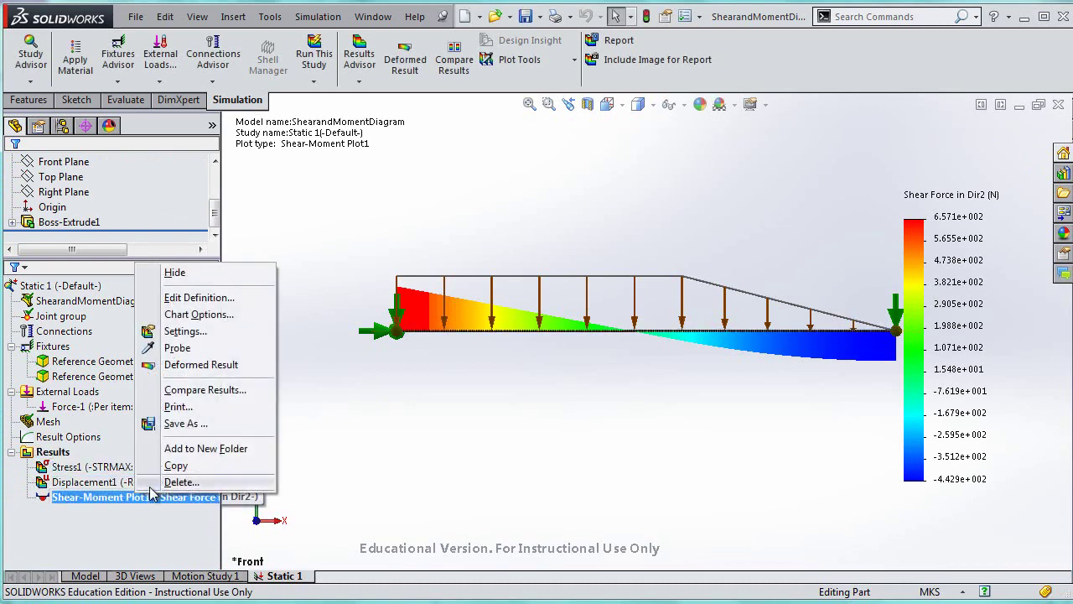
{"action": "left_click", "coordinate": [225, 299]}
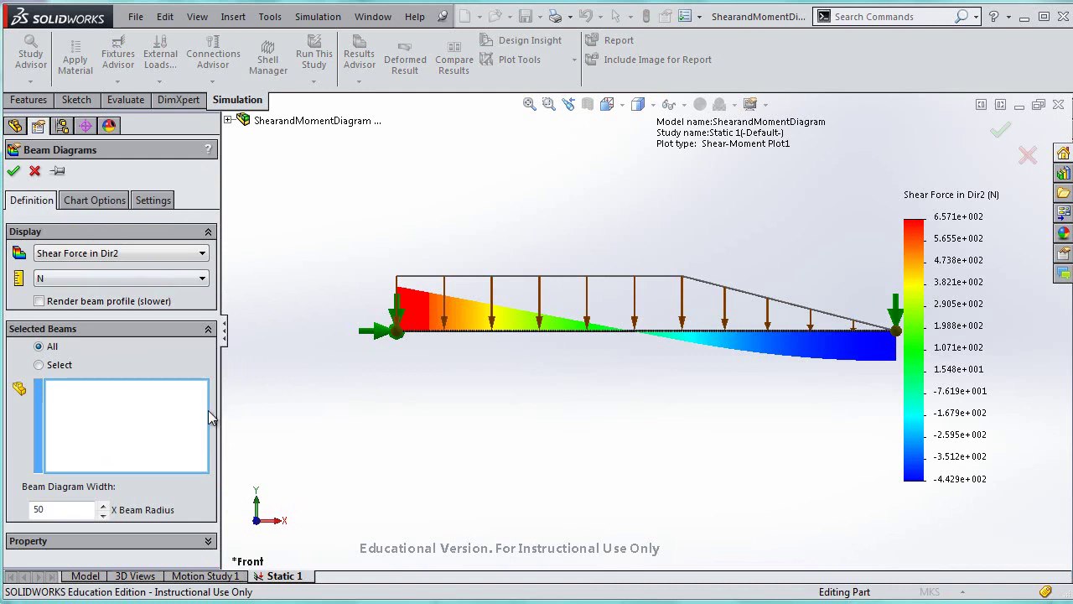
{"action": "left_click", "coordinate": [189, 541]}
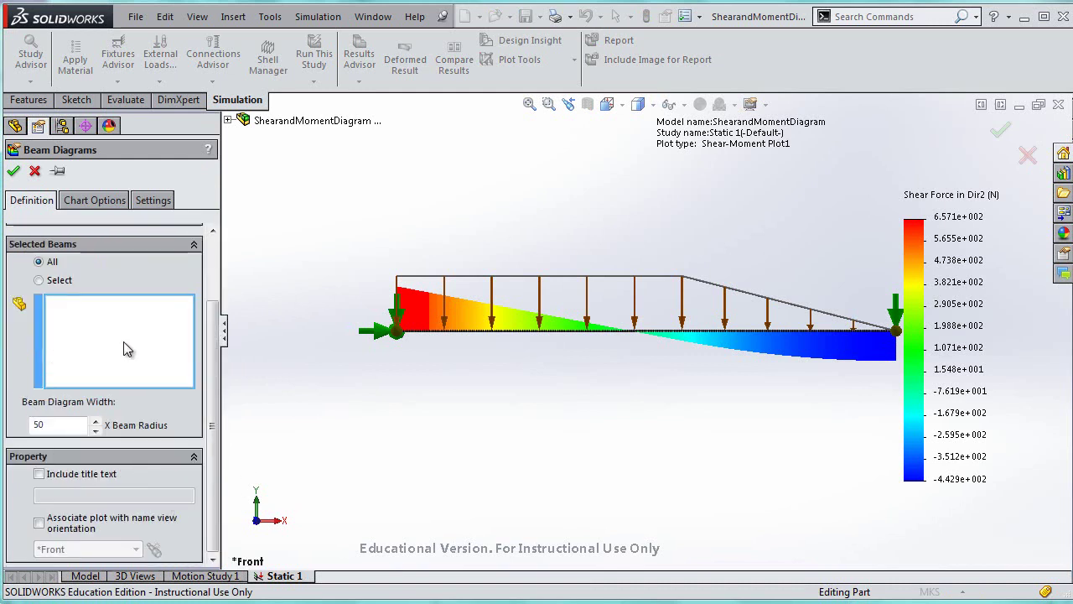
{"action": "left_click", "coordinate": [94, 202]}
{"action": "left_click", "coordinate": [104, 249]}
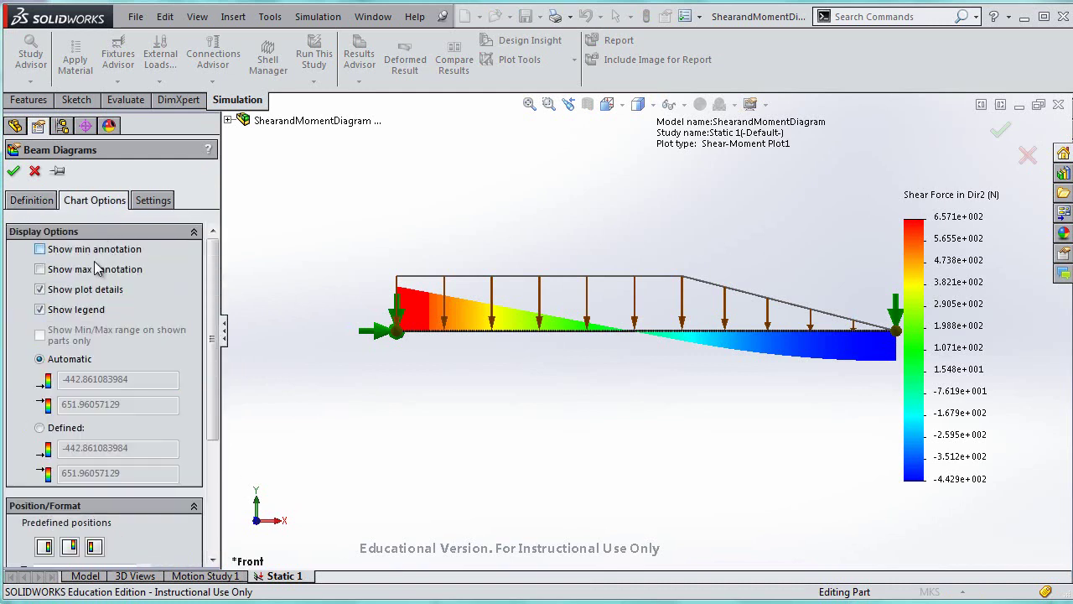
{"action": "left_click", "coordinate": [71, 275]}
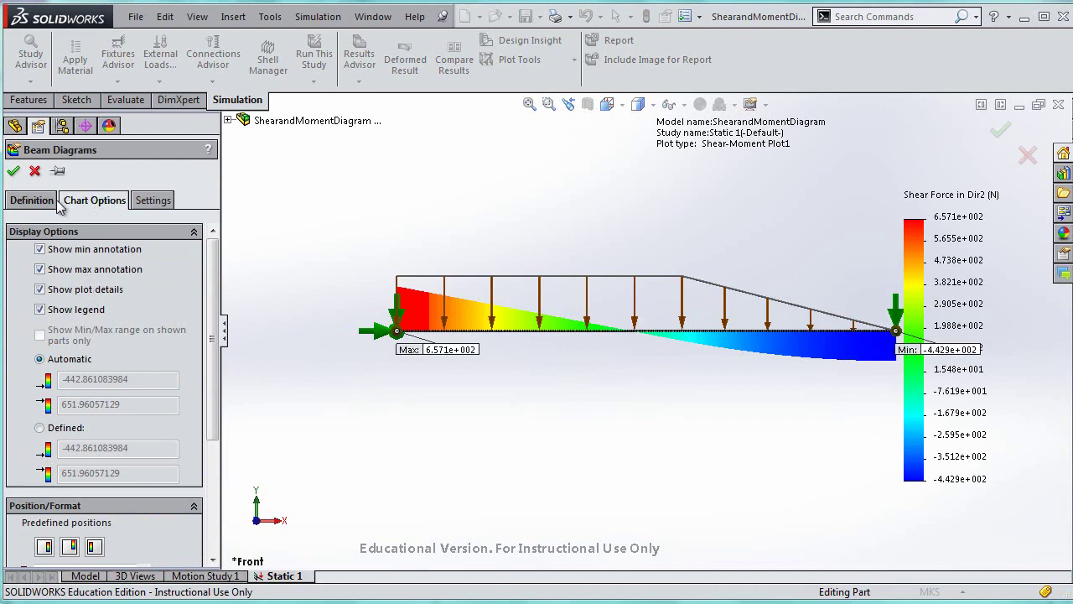
{"action": "left_click", "coordinate": [14, 172]}
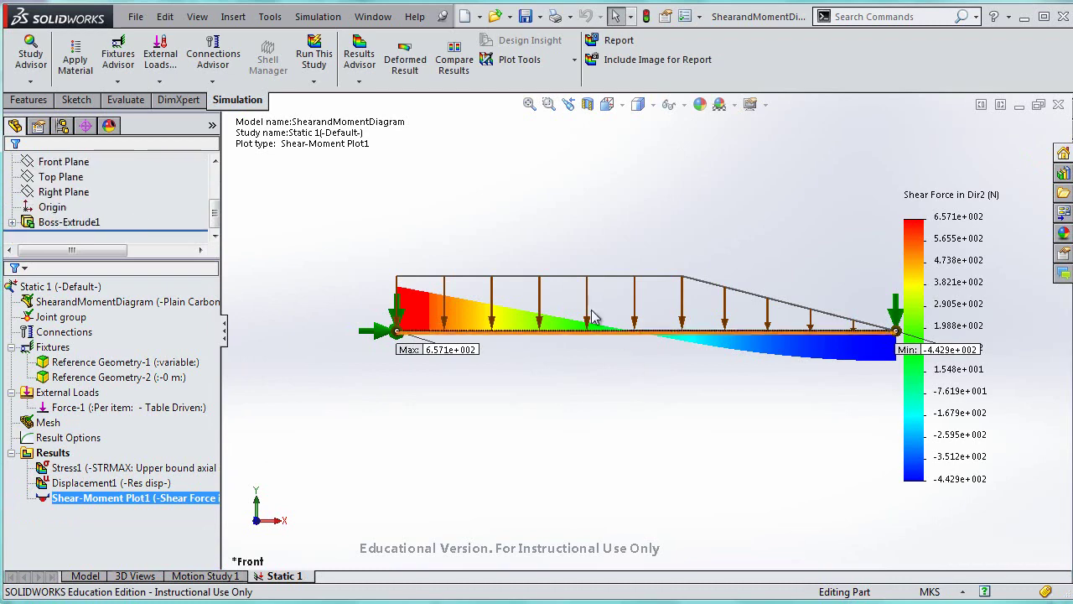
{"action": "right_click", "coordinate": [80, 498]}
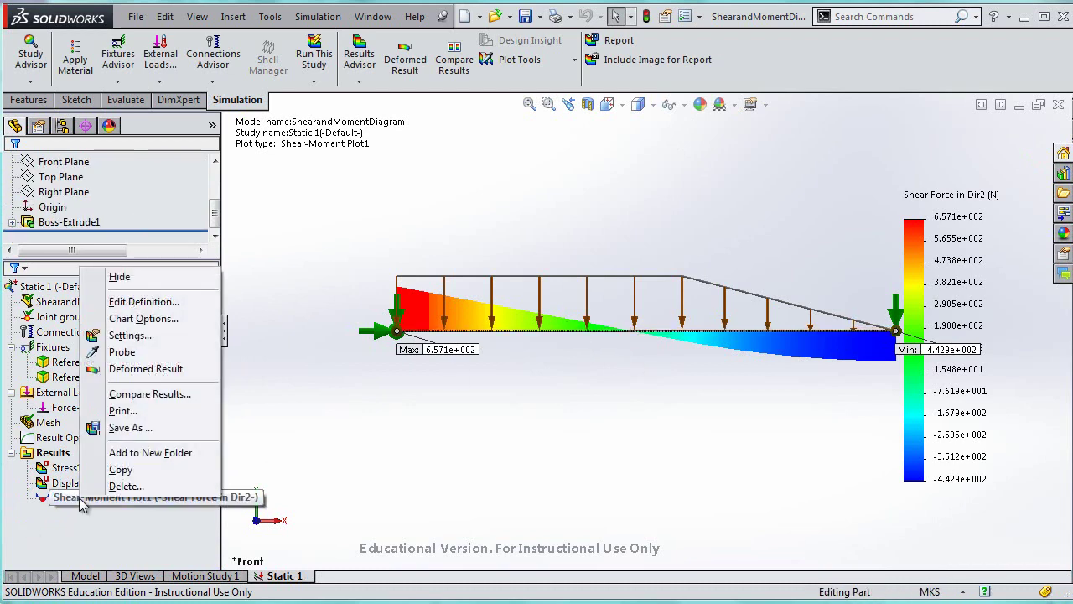
{"action": "left_click", "coordinate": [591, 336]}
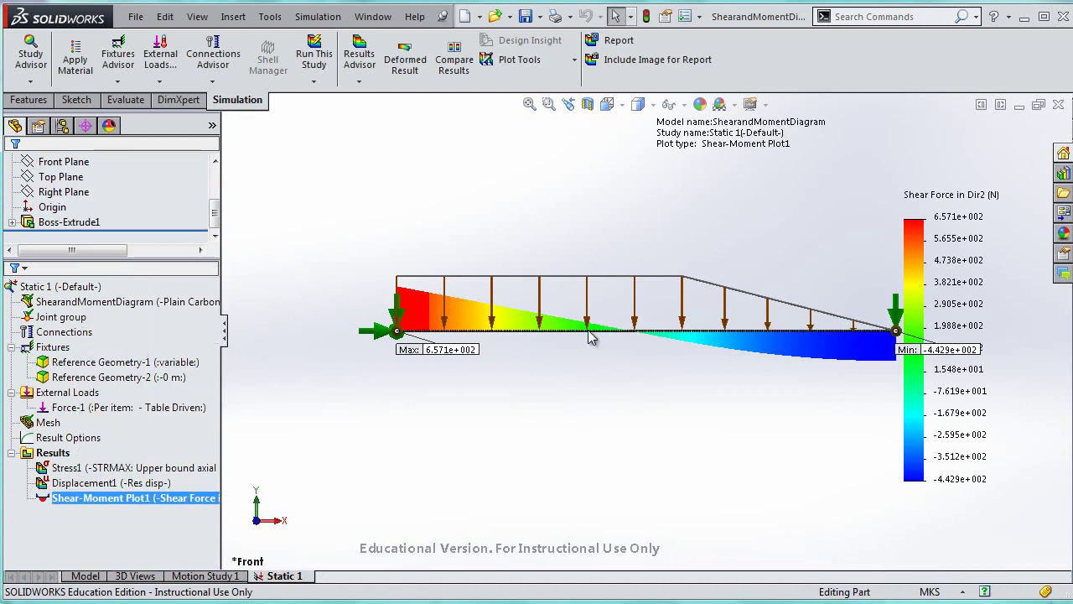
{"action": "double_click", "coordinate": [474, 322]}
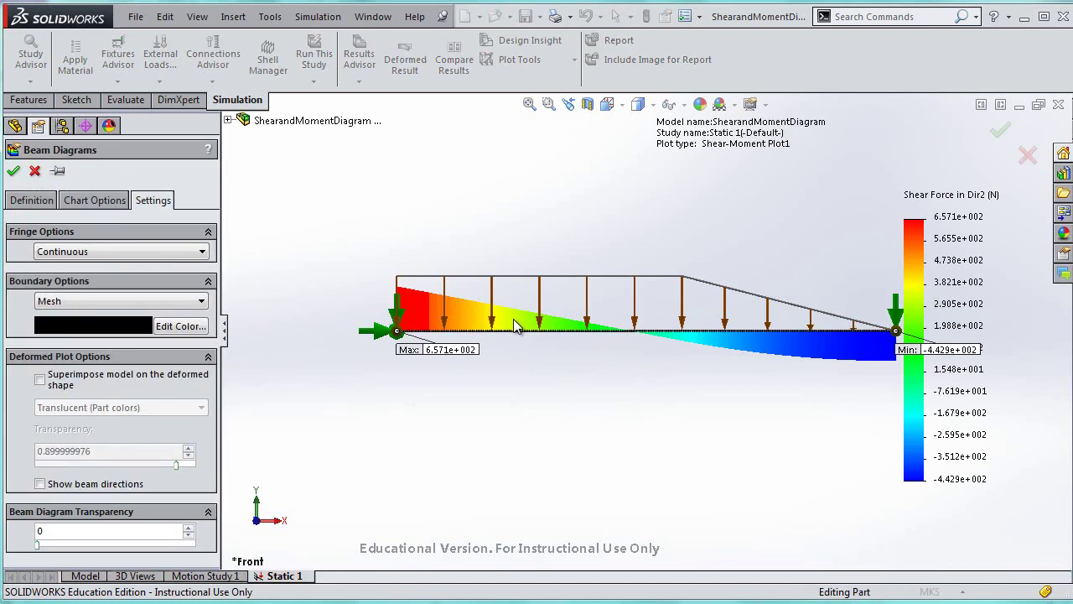
{"action": "left_click", "coordinate": [34, 170]}
Step: Probe the annotated shear force plot on the beam body Boss-Extrude1 and list its nodal values
{"action": "right_click", "coordinate": [84, 498]}
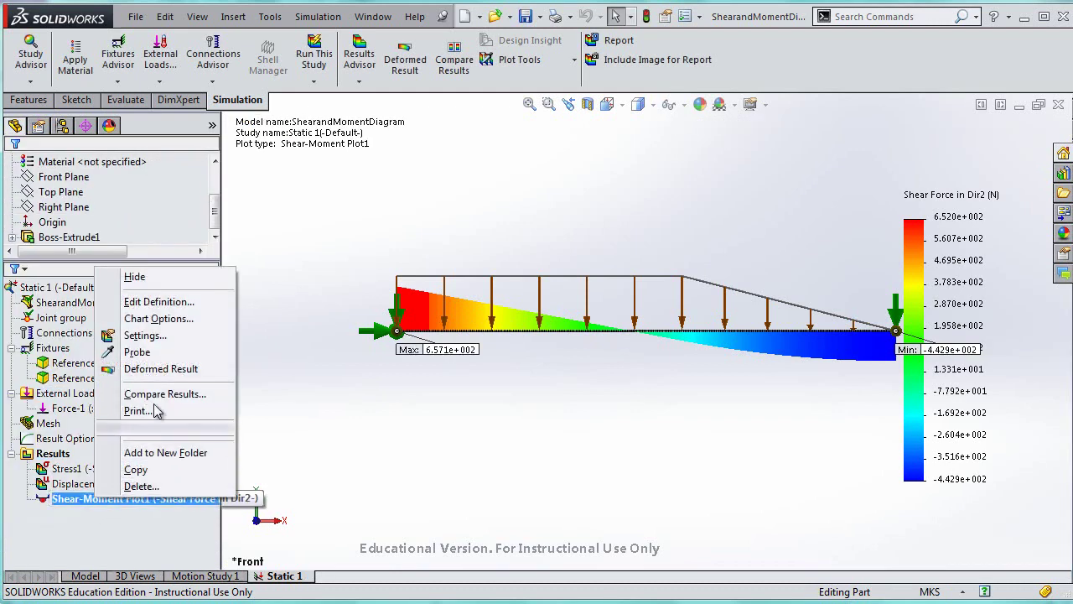
{"action": "left_click", "coordinate": [136, 351]}
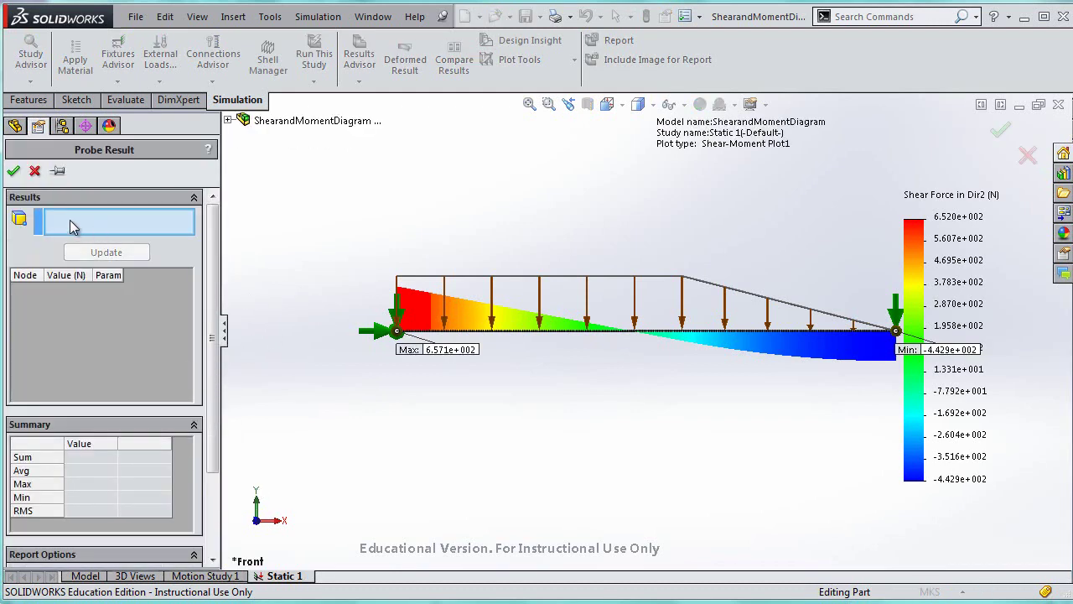
{"action": "left_click", "coordinate": [457, 345]}
{"action": "left_click", "coordinate": [107, 251]}
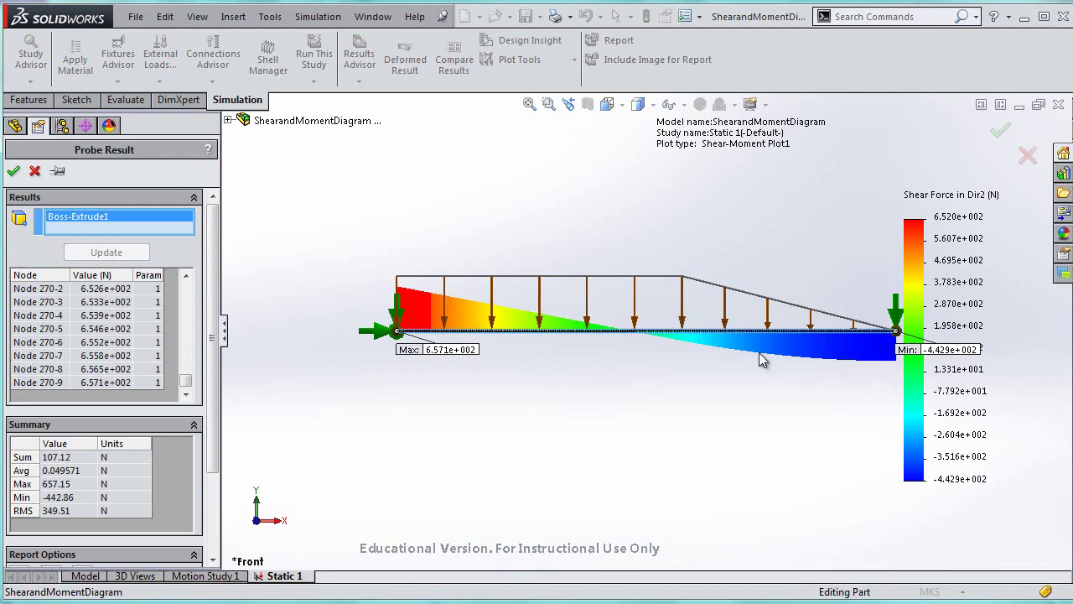
{"action": "scroll", "coordinate": [679, 357], "scroll_direction": "down", "scroll_amount": 5}
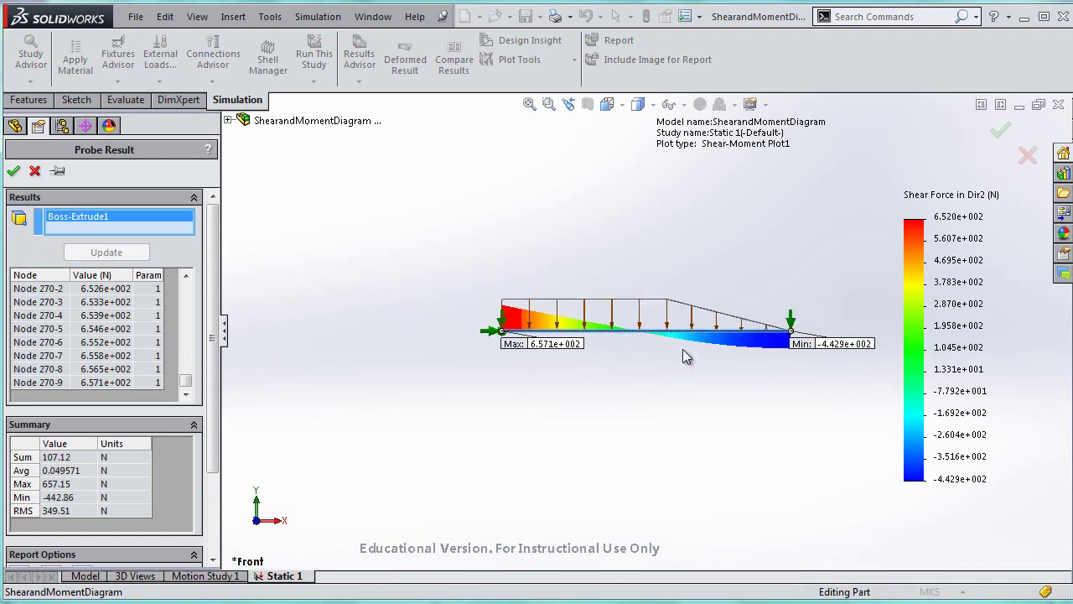
{"action": "scroll", "coordinate": [536, 335], "scroll_direction": "up", "scroll_amount": 5}
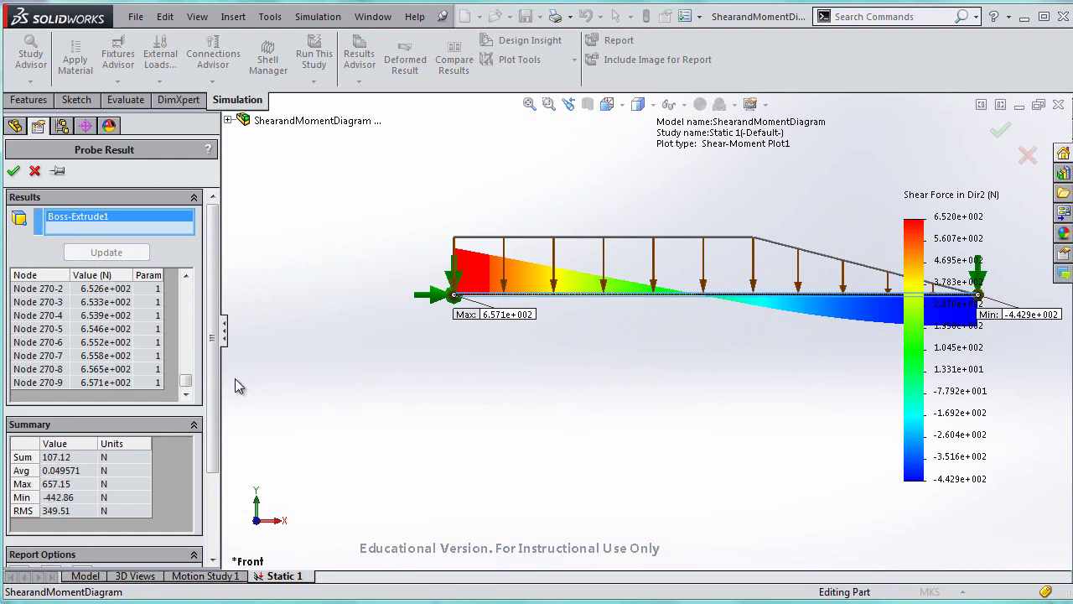
Step: Graph the probed shear force against parametric distance, close the graph and save the probe results as a spreadsheet file
{"action": "left_click_drag", "start_coordinate": [213, 419], "coordinate": [212, 503]}
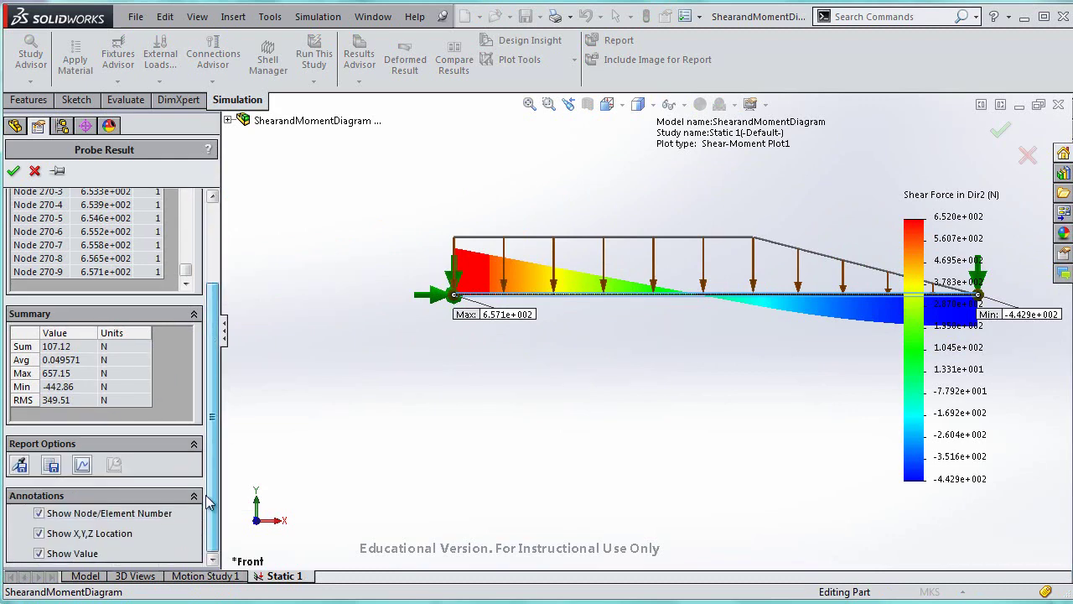
{"action": "left_click", "coordinate": [83, 465]}
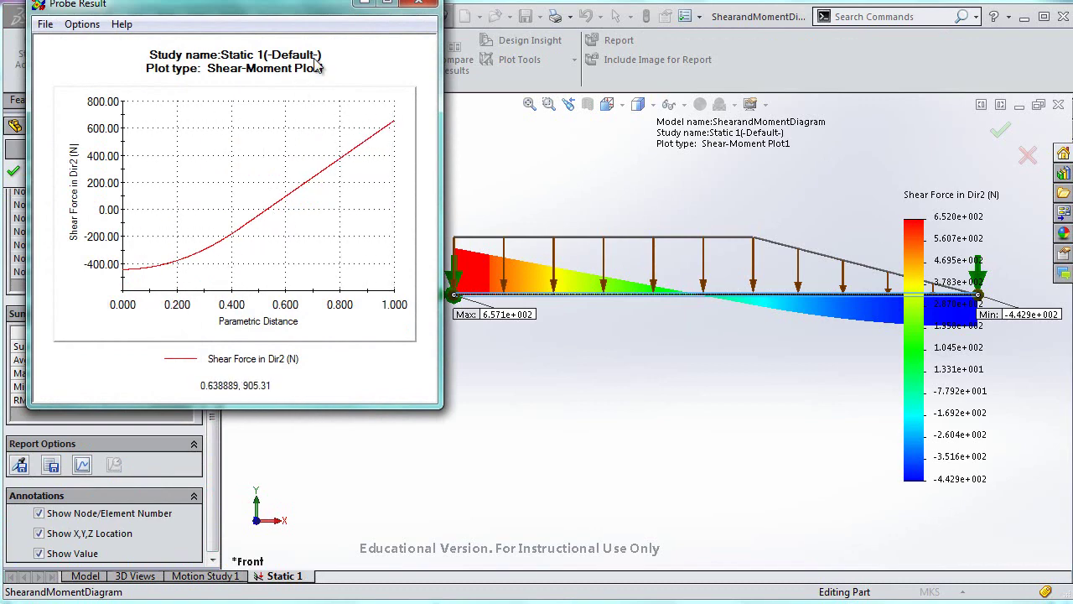
{"action": "left_click", "coordinate": [418, 3]}
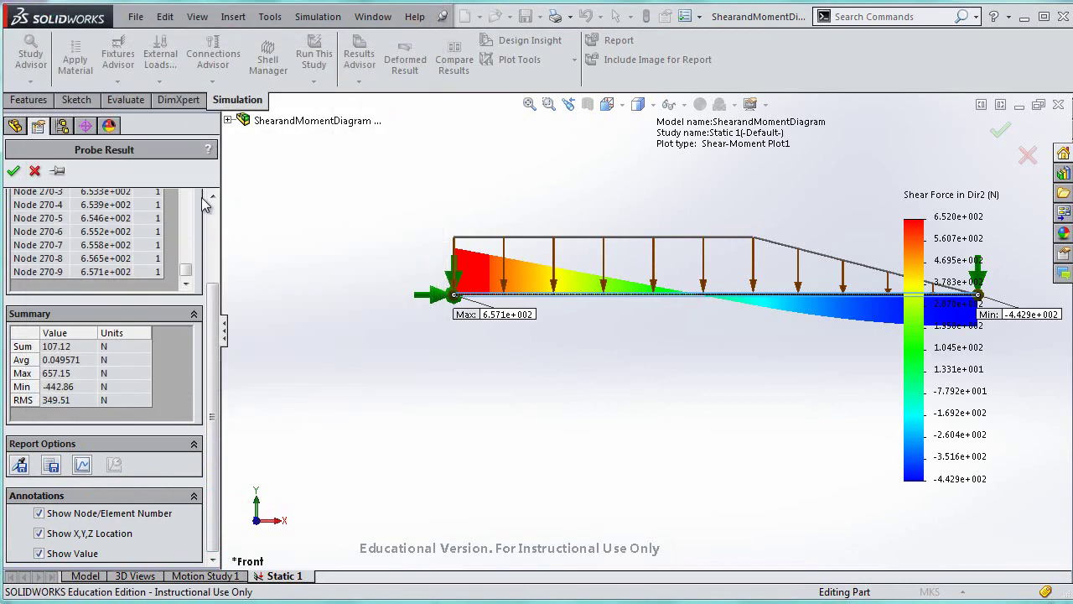
{"action": "left_click", "coordinate": [52, 466]}
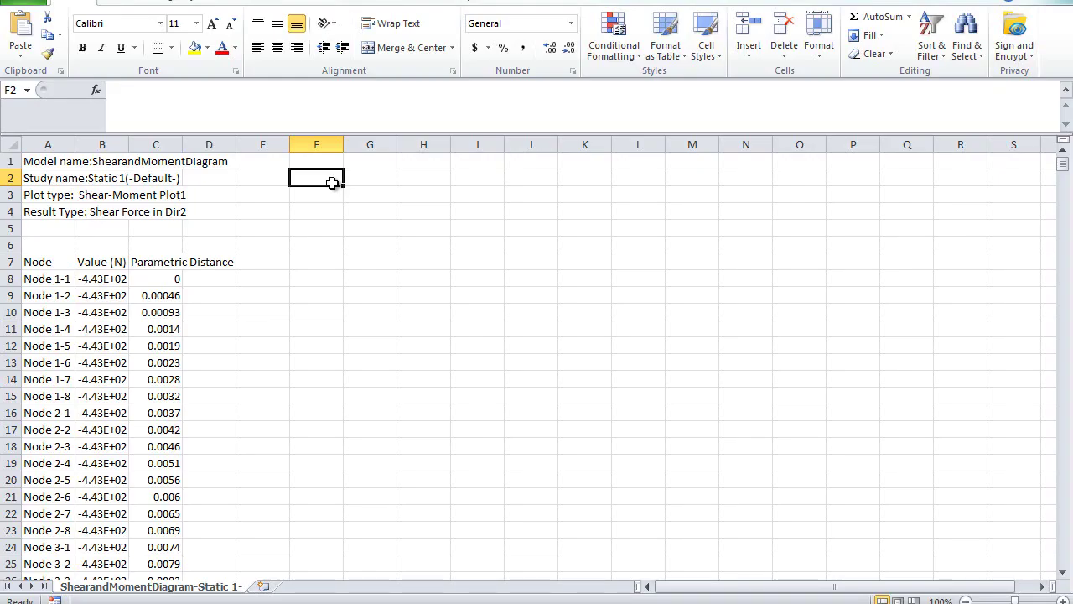
Step: In the exported Excel sheet, enter the formula =(1-C8)*7 in cell D8 to convert parametric distance to beam position
{"action": "left_click", "coordinate": [232, 260]}
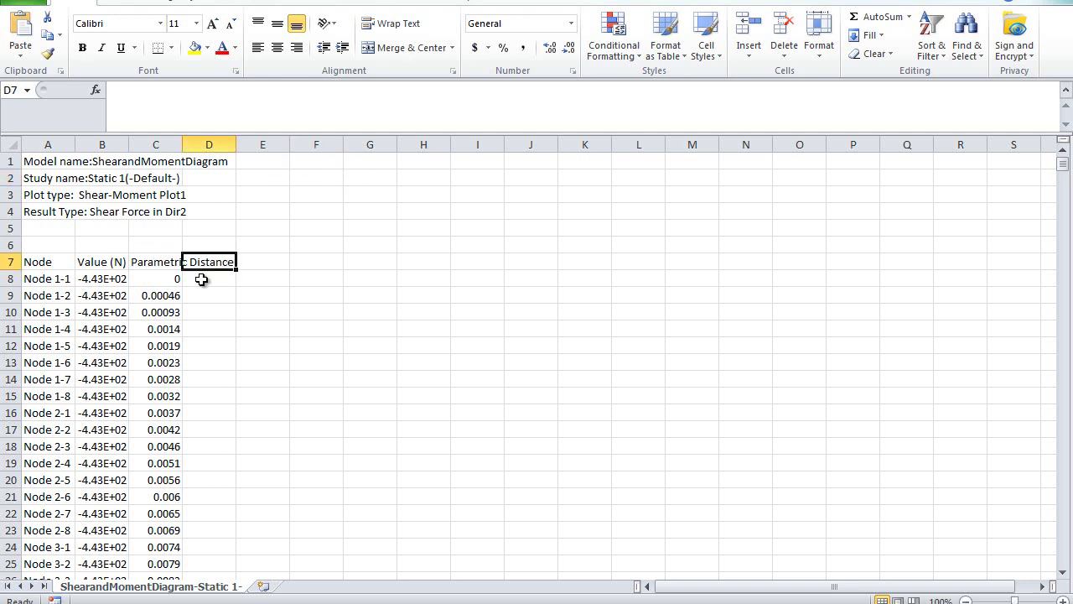
{"action": "left_click", "coordinate": [203, 279]}
{"action": "type", "text": "="}
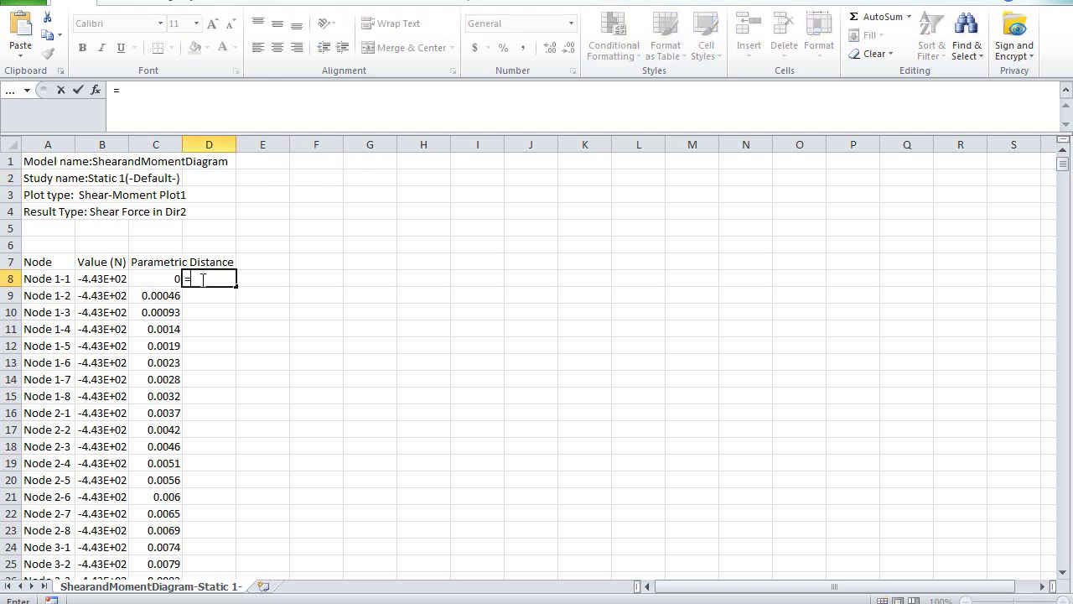
{"action": "key", "text": "Left"}
{"action": "key", "text": "BackSpace"}
{"action": "key", "text": "BackSpace"}
{"action": "key", "text": "BackSpace"}
{"action": "type", "text": "(1-"}
{"action": "key", "text": "Left"}
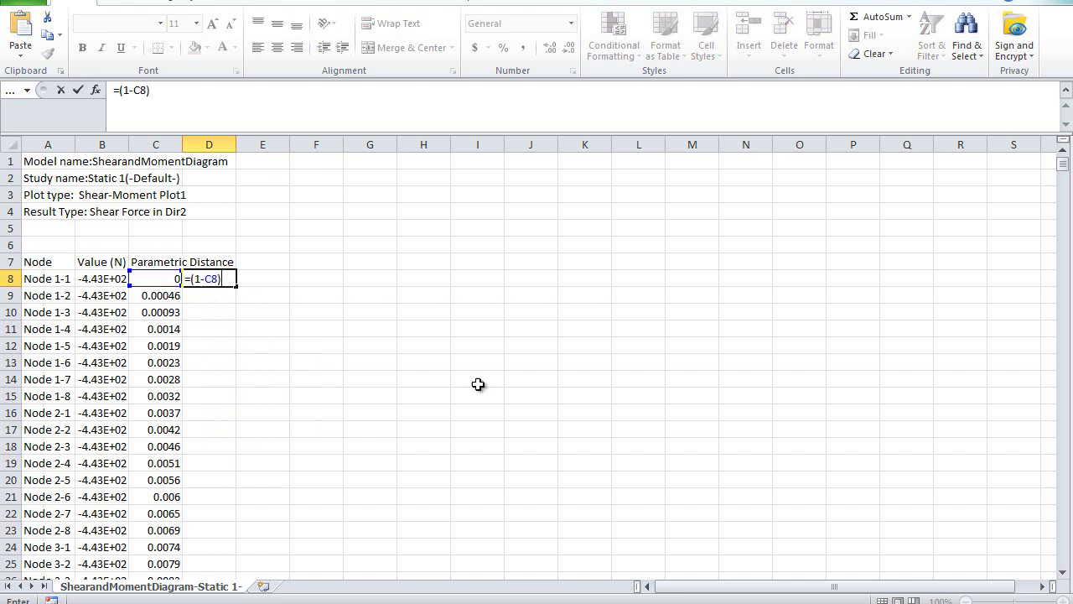
{"action": "key", "text": "Return"}
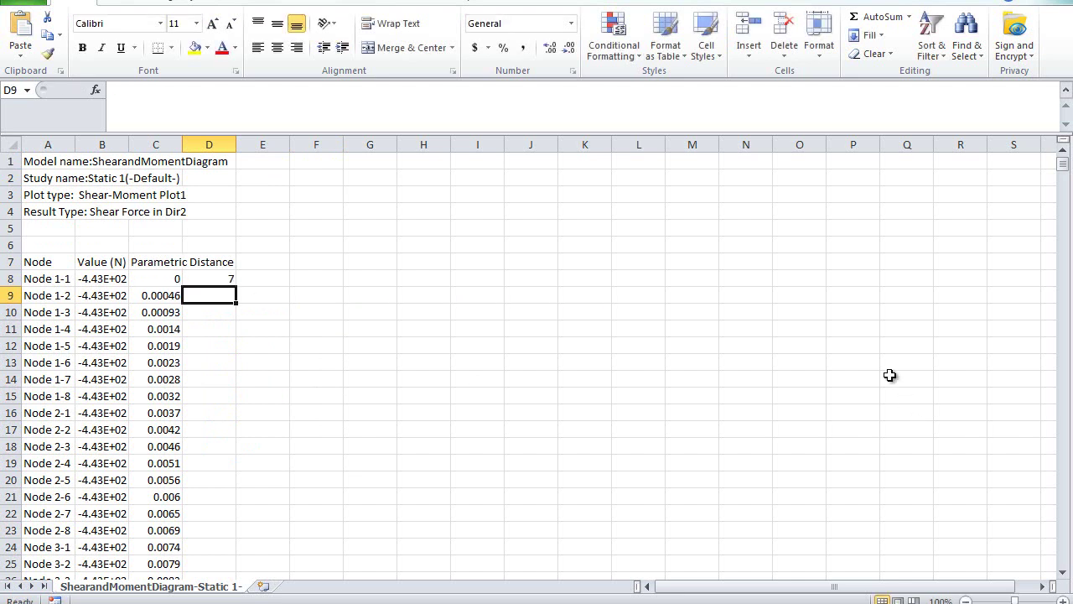
Step: Fill the D8 distance formula down column D for all exported nodes
{"action": "left_click", "coordinate": [225, 277]}
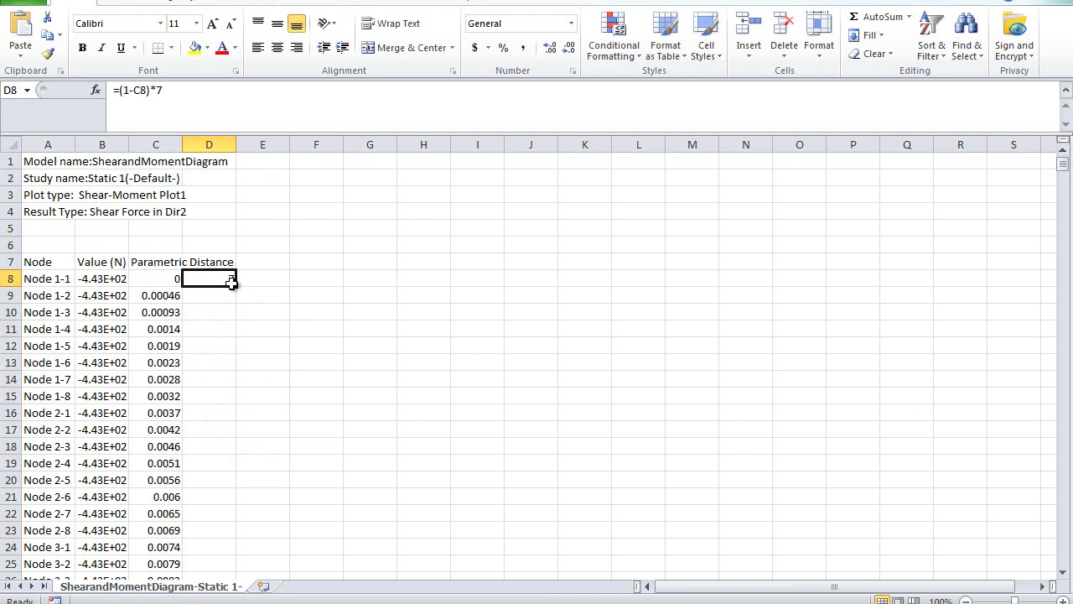
{"action": "double_click", "coordinate": [235, 284]}
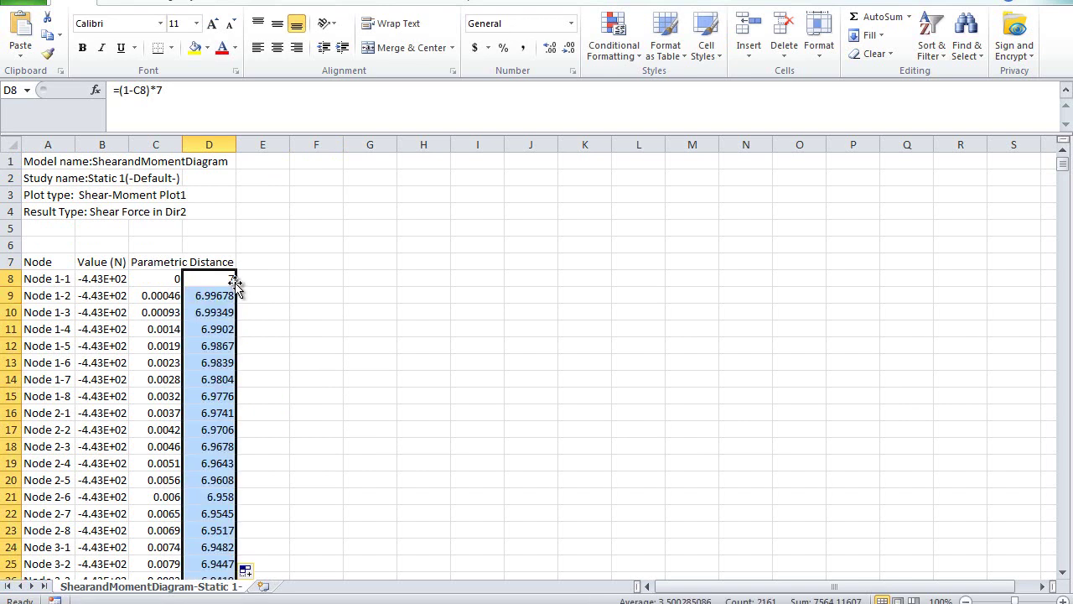
{"action": "left_click", "coordinate": [227, 280]}
{"action": "left_click", "coordinate": [369, 328]}
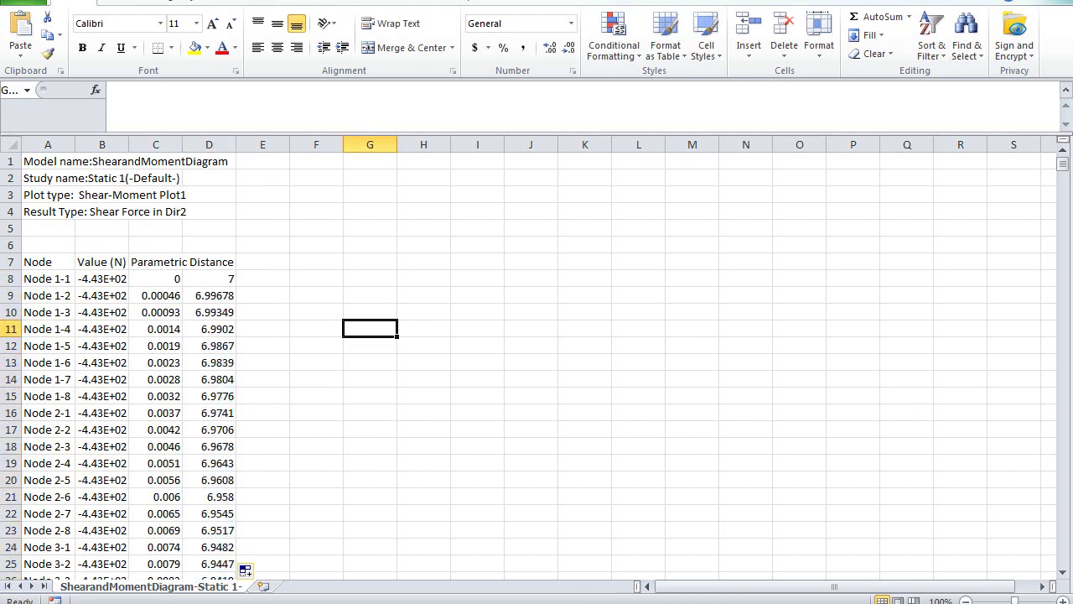
Step: Copy the distance column from D7 to D2168 and paste it back in place as values only
{"action": "left_click", "coordinate": [227, 278]}
{"action": "key", "text": "ctrl+shift+Down"}
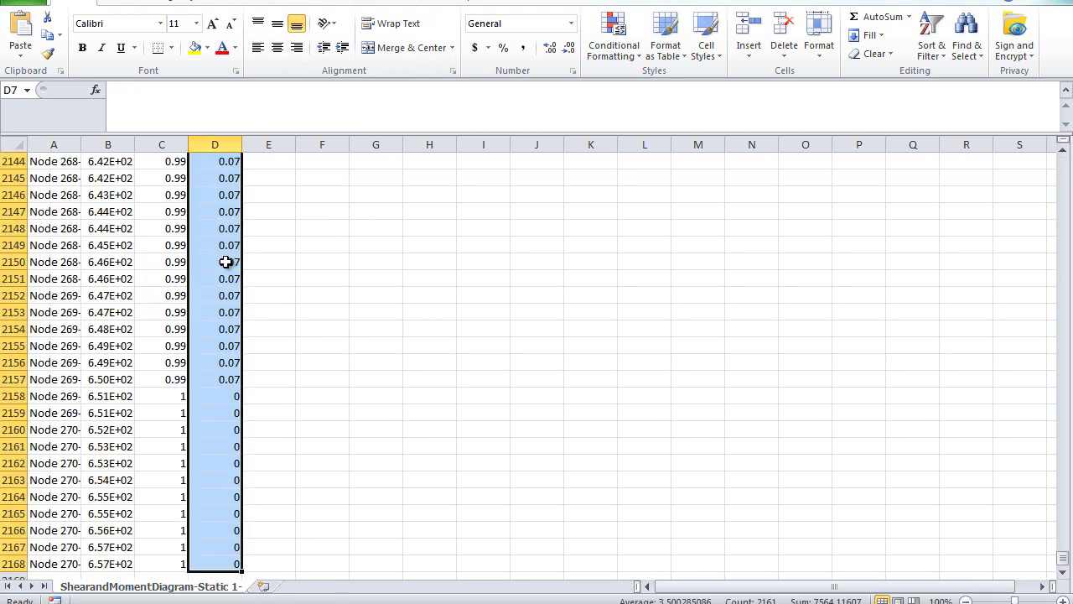
{"action": "right_click", "coordinate": [226, 261]}
{"action": "key", "text": "c"}
{"action": "key", "text": "ctrl+BackSpace"}
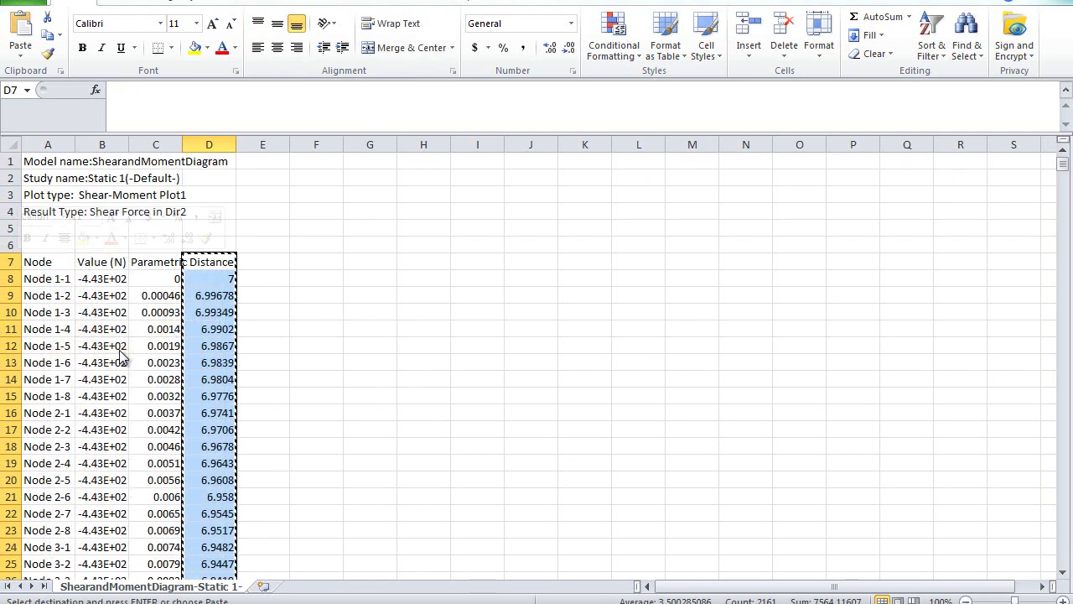
{"action": "key", "text": "ctrl+alt+v"}
{"action": "key", "text": "v"}
{"action": "key", "text": "Return"}
{"action": "key", "text": "Left"}
{"action": "key", "text": "Escape"}
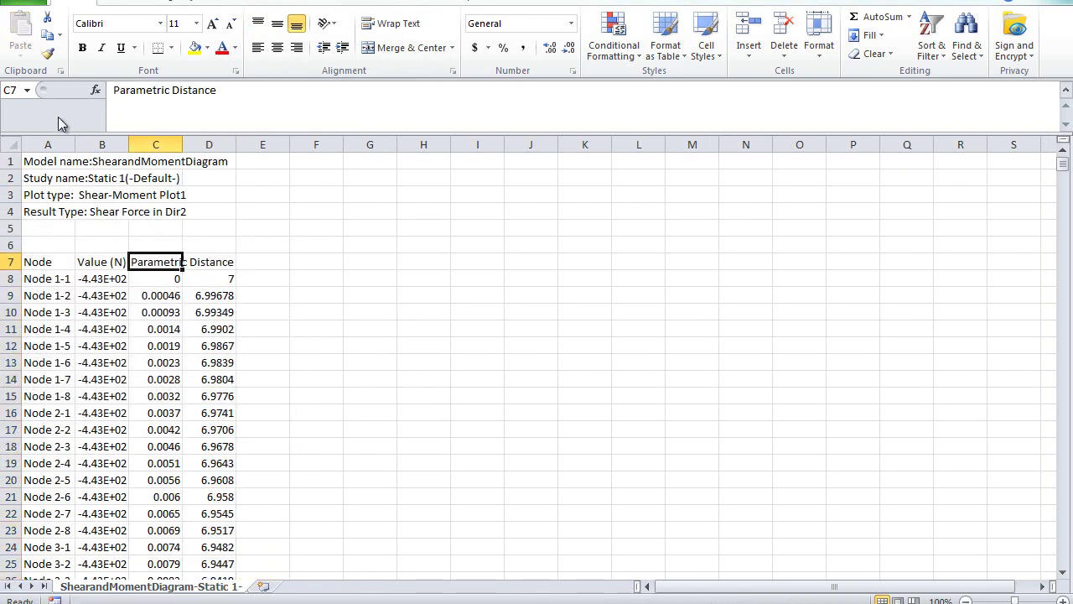
Step: Delete the Parametric Distance column and the node name column from the exported sheet
{"action": "left_click", "coordinate": [155, 144]}
{"action": "right_click", "coordinate": [156, 144]}
{"action": "left_click", "coordinate": [84, 272]}
{"action": "right_click", "coordinate": [48, 144]}
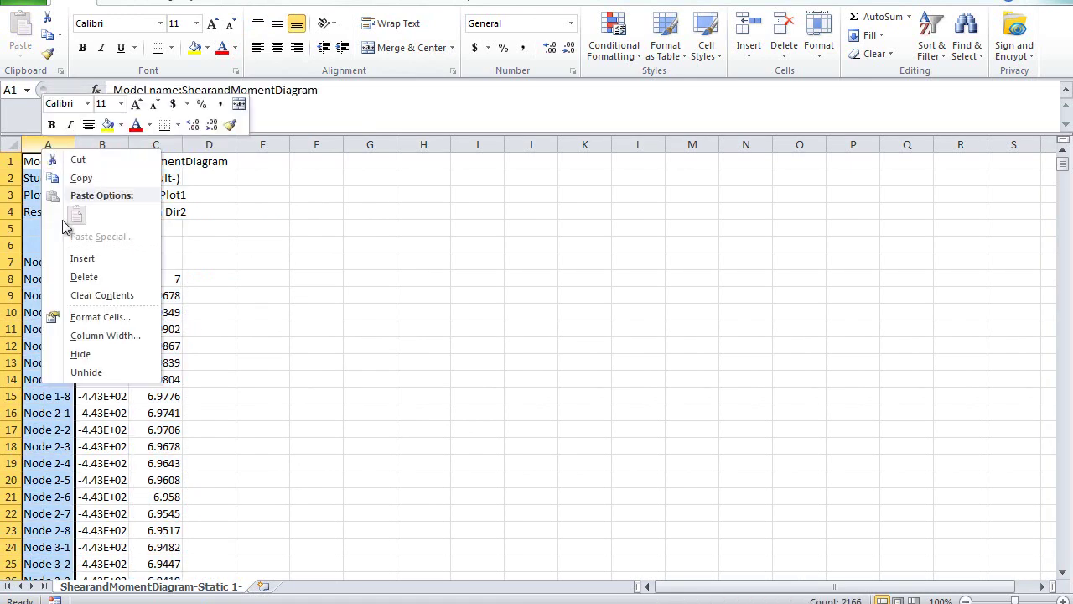
{"action": "left_click", "coordinate": [82, 276]}
Step: Enter the heading Shear in cell B7 above the beam position values
{"action": "left_click", "coordinate": [46, 278]}
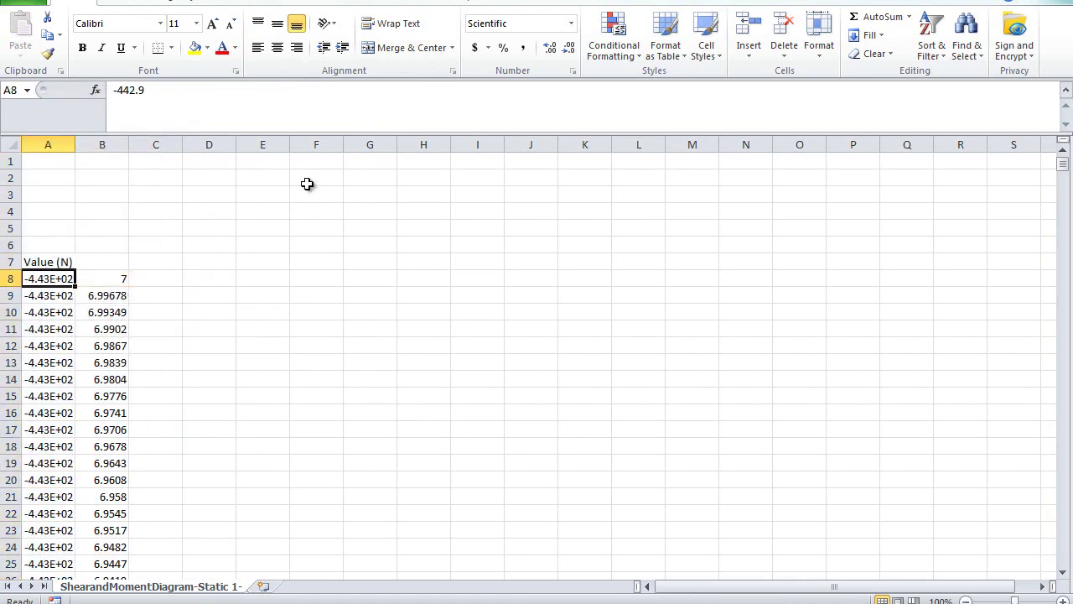
{"action": "key", "text": "Up"}
{"action": "key", "text": "Right"}
{"action": "type", "text": "Shear"}
{"action": "key", "text": "Return"}
Step: Sort the node data by the beam position values in column B from smallest to largest
{"action": "key", "text": "Left"}
{"action": "scroll", "coordinate": [307, 184], "scroll_direction": "down", "scroll_amount": 2}
{"action": "key", "text": "Right"}
{"action": "left_click", "coordinate": [931, 46]}
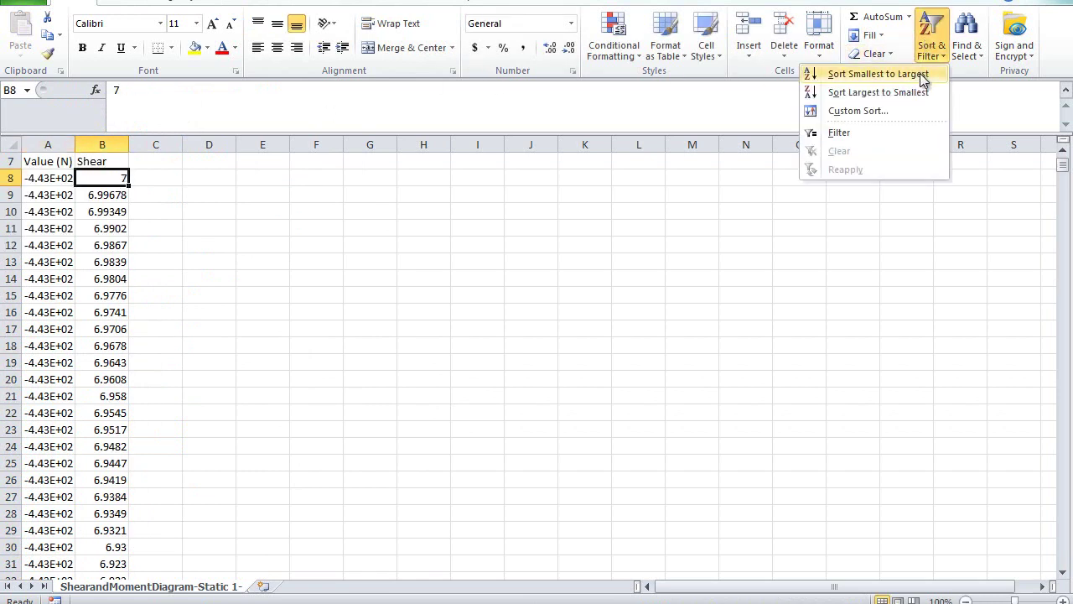
{"action": "left_click", "coordinate": [922, 73]}
Step: Move the Value (N) column from column A to column C, beside the beam positions
{"action": "key", "text": "Up"}
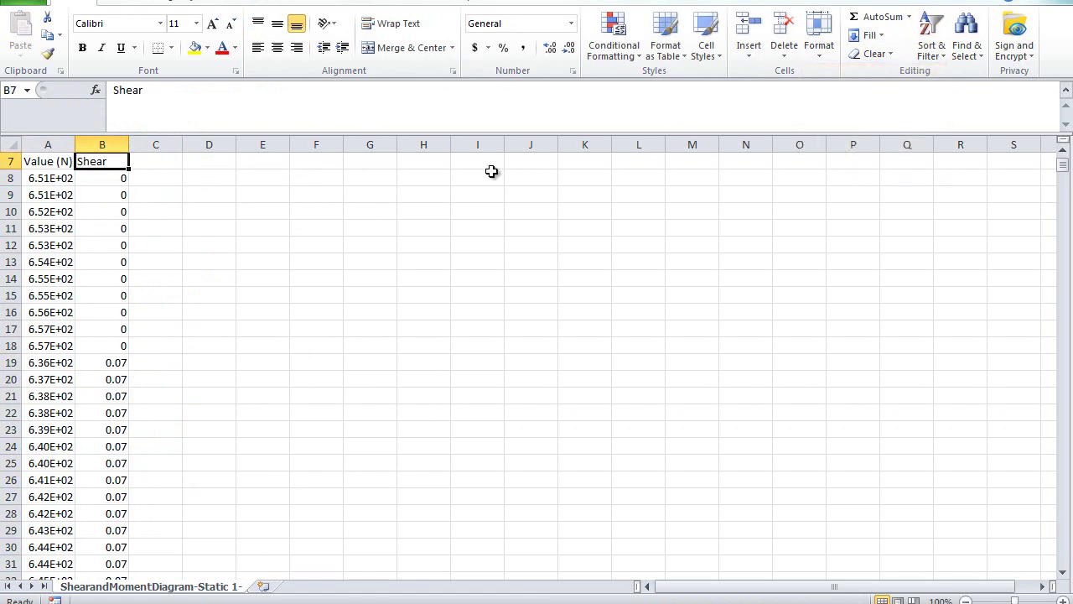
{"action": "key", "text": "shift+Left"}
{"action": "key", "text": "Left"}
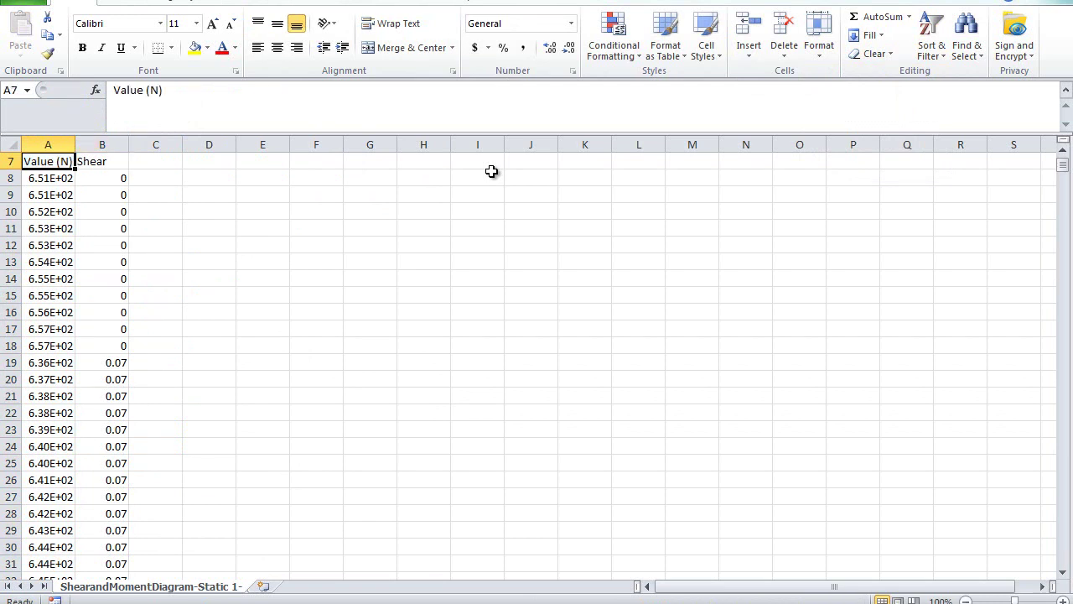
{"action": "left_click", "coordinate": [46, 145]}
{"action": "left_click_drag", "start_coordinate": [77, 179], "coordinate": [156, 180]}
Step: Insert a scatter chart with connected markers from the beam position and Value (N) data in B7:C2168
{"action": "left_click", "coordinate": [98, 161]}
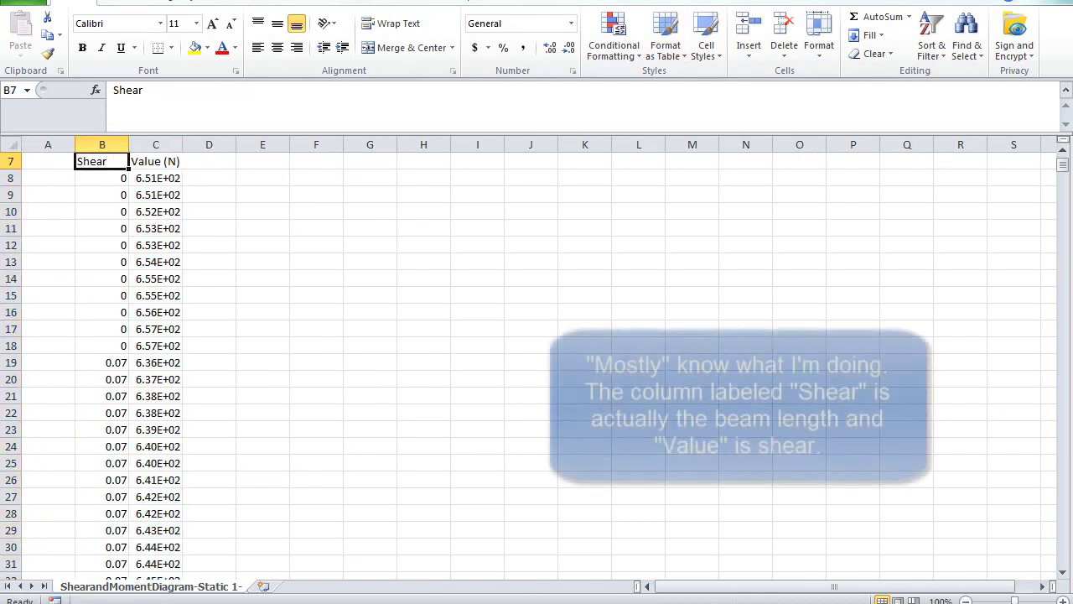
{"action": "key", "text": "shift+Right"}
{"action": "key", "text": "ctrl+shift+Down"}
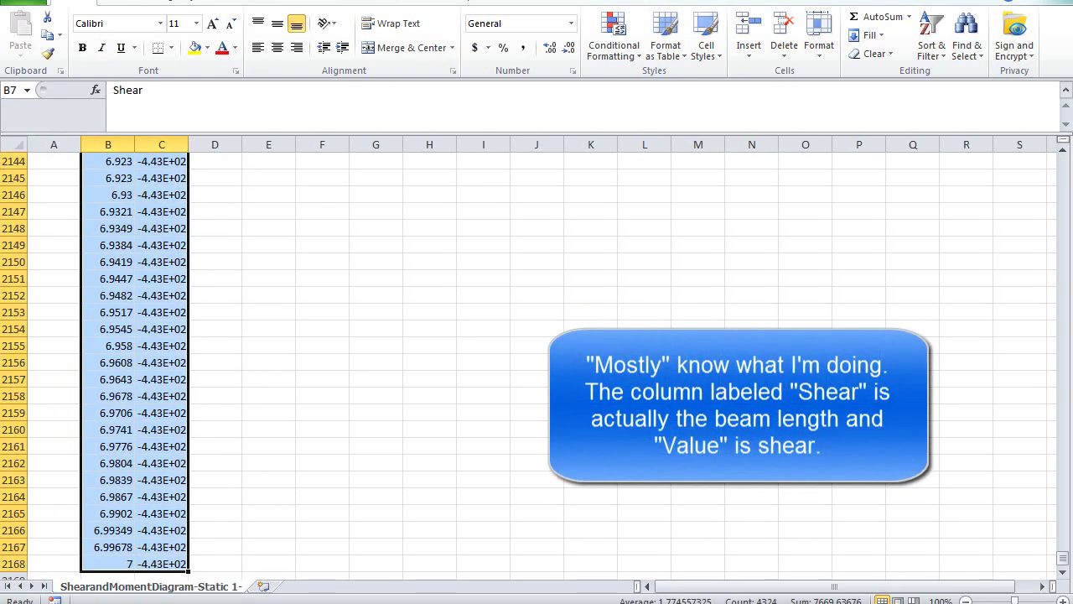
{"action": "left_click", "coordinate": [130, 4]}
{"action": "left_click", "coordinate": [498, 66]}
{"action": "left_click", "coordinate": [466, 101]}
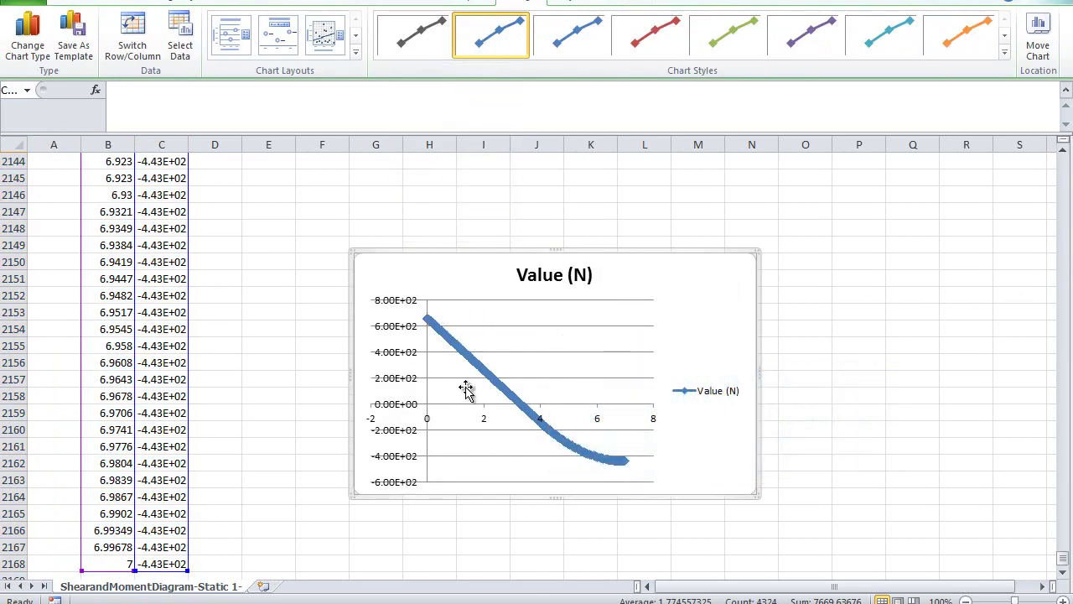
{"action": "left_click", "coordinate": [521, 408]}
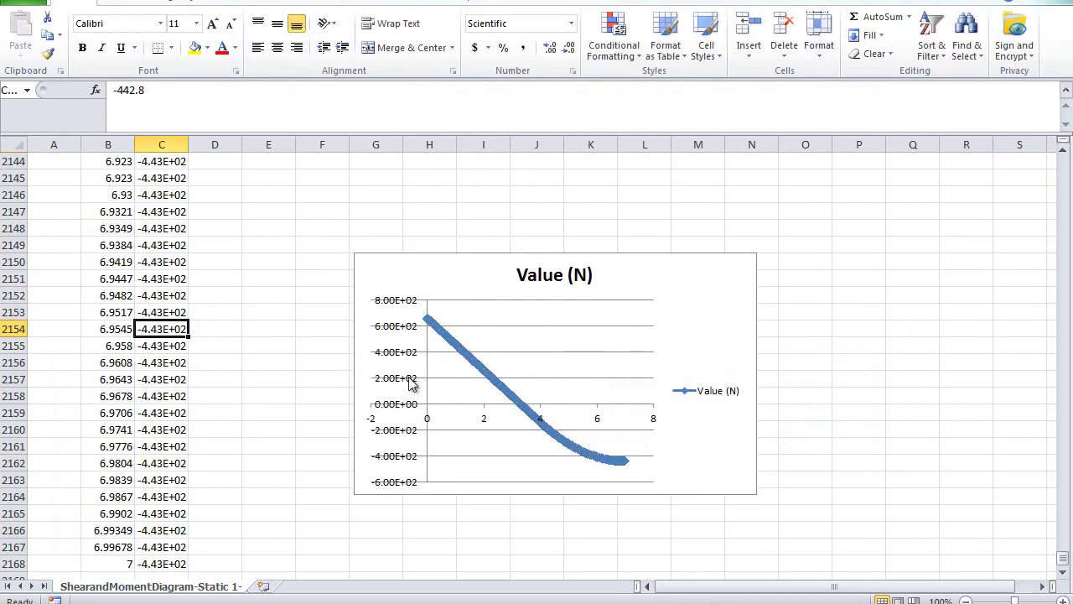
Step: Examine the sorted position and force rows to locate where along the beam the shear changes sign
{"action": "scroll", "coordinate": [211, 252], "scroll_direction": "up", "scroll_amount": 20}
{"action": "scroll", "coordinate": [210, 251], "scroll_direction": "down", "scroll_amount": 7}
{"action": "scroll", "coordinate": [528, 340], "scroll_direction": "down", "scroll_amount": 20}
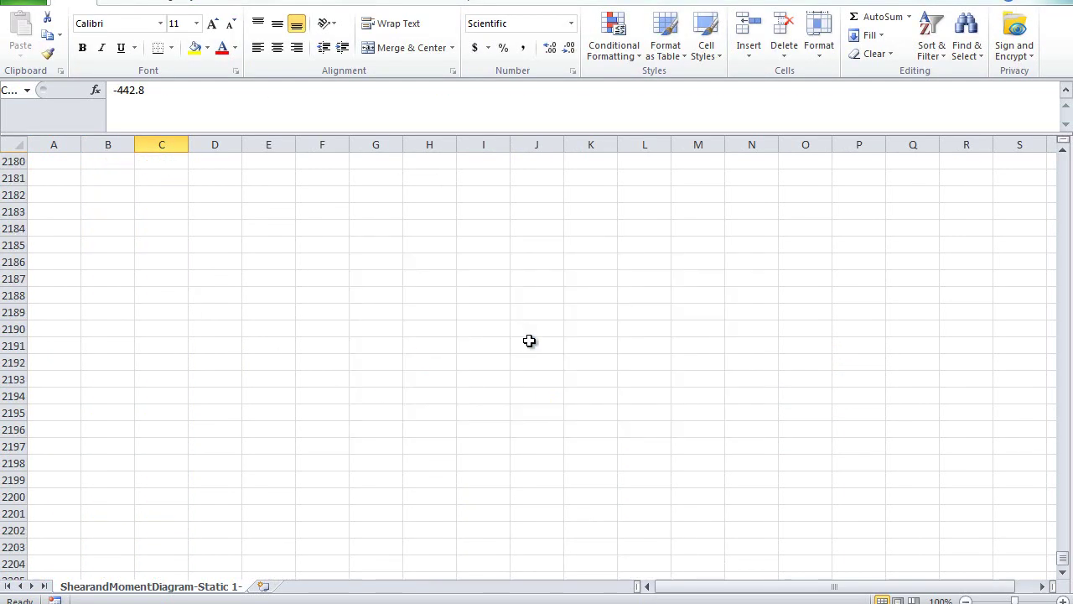
{"action": "scroll", "coordinate": [486, 296], "scroll_direction": "up", "scroll_amount": 20}
{"action": "scroll", "coordinate": [80, 268], "scroll_direction": "up", "scroll_amount": 20}
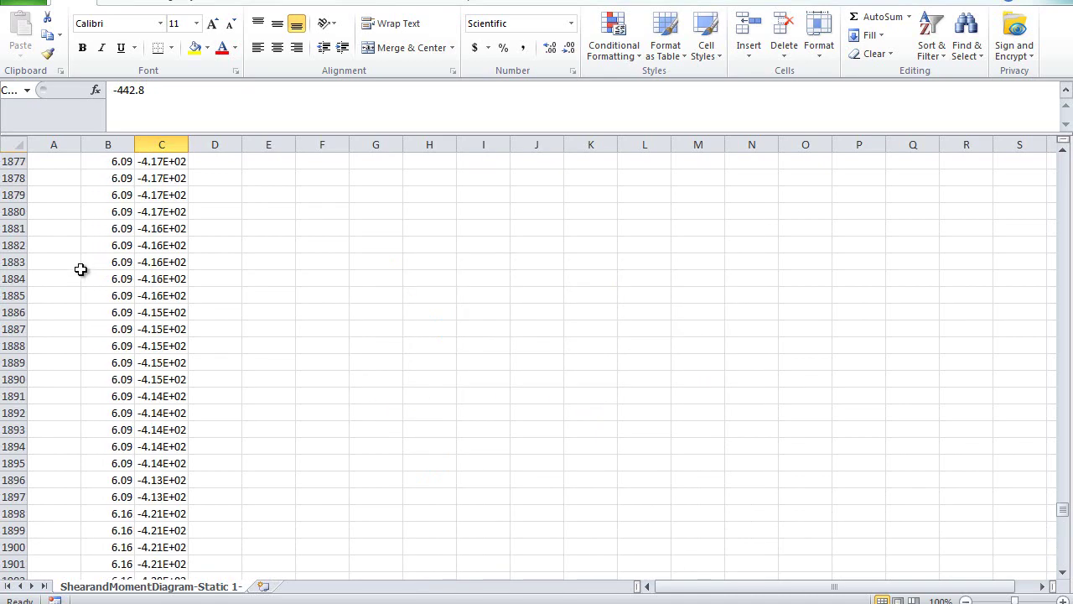
{"action": "scroll", "coordinate": [81, 267], "scroll_direction": "up", "scroll_amount": 20}
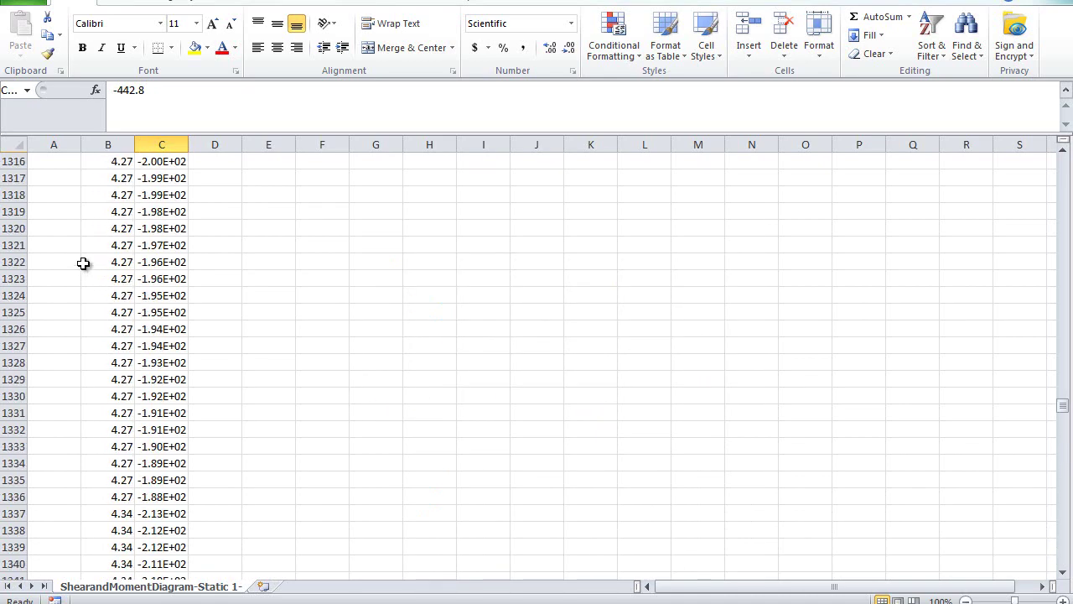
{"action": "mouse_move", "coordinate": [1067, 342]}
{"action": "left_mouse_down"}
{"action": "mouse_move", "coordinate": [1067, 265]}
{"action": "mouse_move", "coordinate": [1069, 343]}
{"action": "left_mouse_up"}
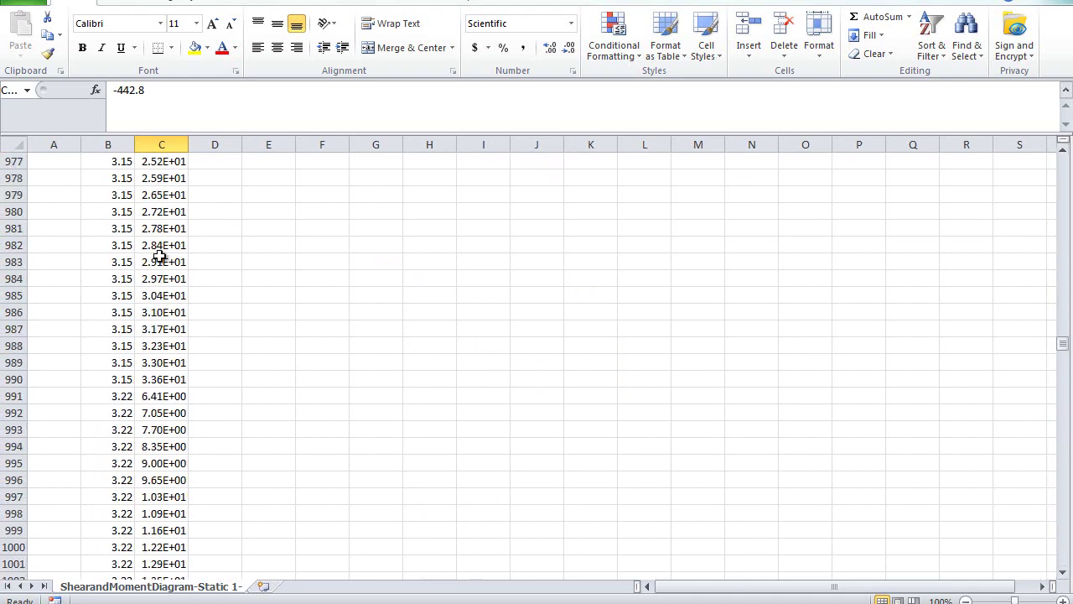
{"action": "scroll", "coordinate": [145, 268], "scroll_direction": "down", "scroll_amount": 13}
{"action": "scroll", "coordinate": [146, 267], "scroll_direction": "up", "scroll_amount": 2}
{"action": "scroll", "coordinate": [146, 267], "scroll_direction": "up", "scroll_amount": 2}
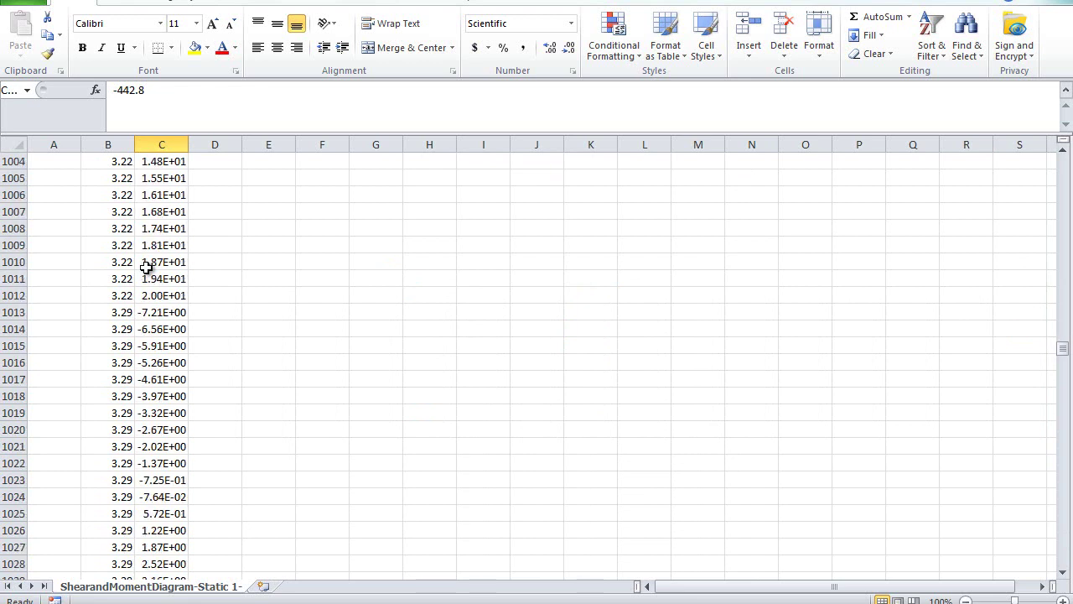
{"action": "left_click_drag", "start_coordinate": [165, 296], "coordinate": [120, 311]}
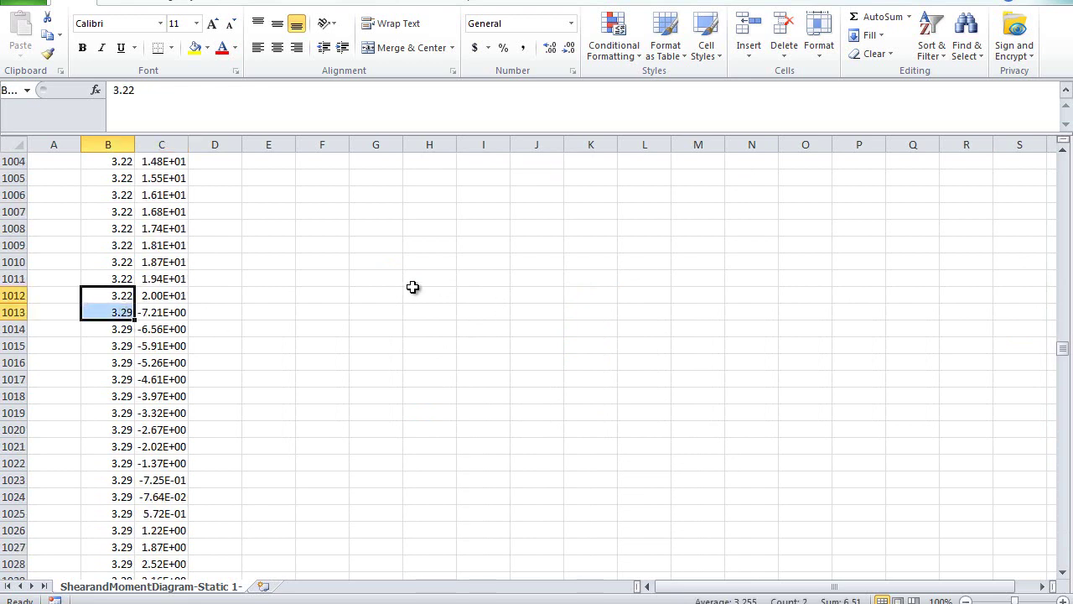
{"action": "left_click", "coordinate": [131, 279]}
{"action": "left_click", "coordinate": [127, 292]}
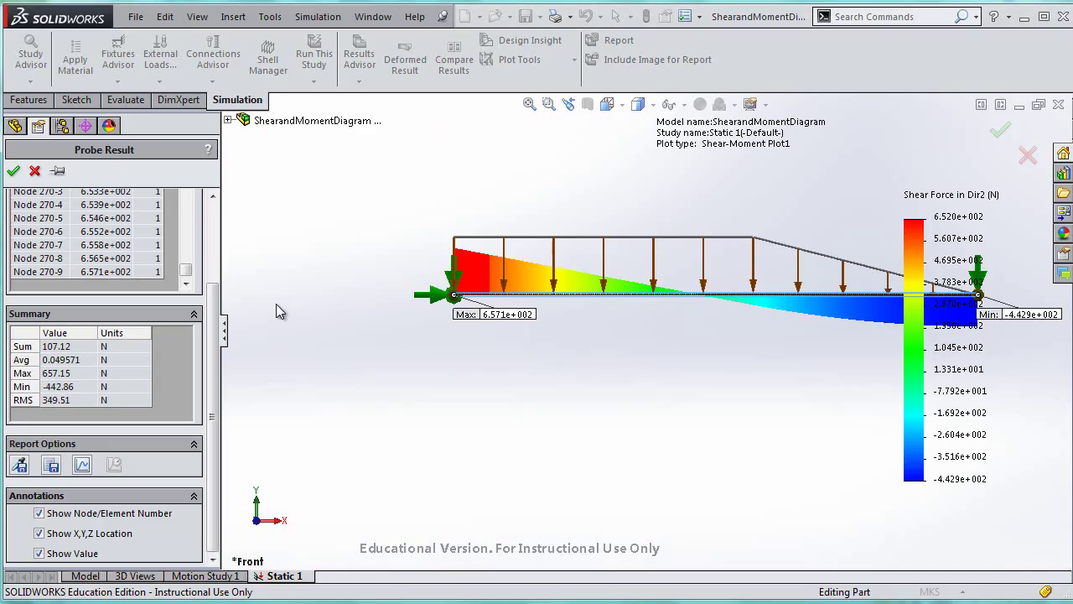
Step: In SOLIDWORKS, close the probe results and define a beam diagram of Moment about Dir1 in N.m for all beams
{"action": "left_click", "coordinate": [13, 170]}
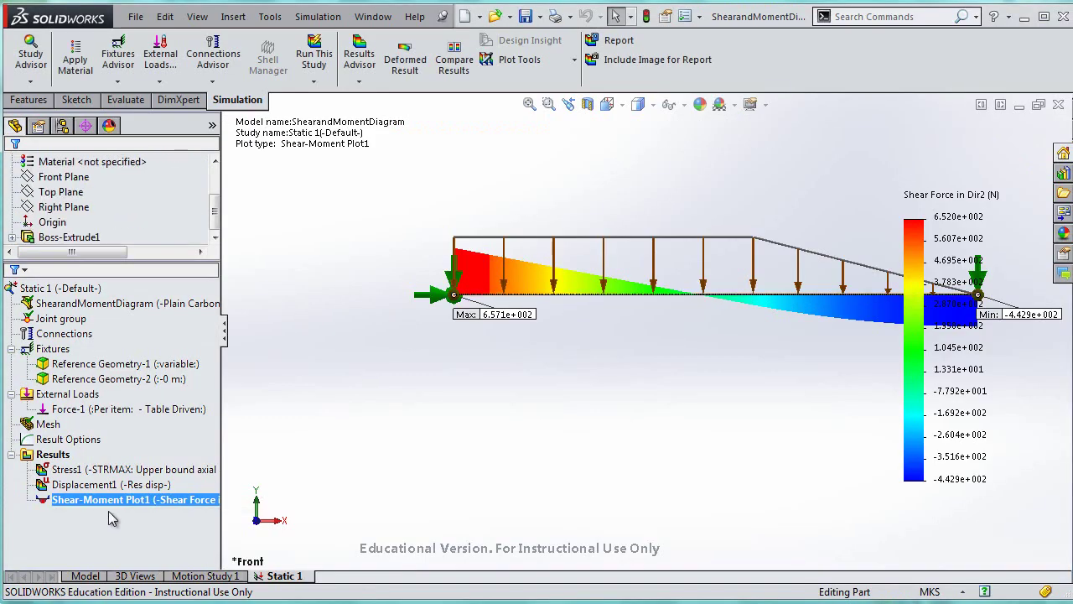
{"action": "right_click", "coordinate": [68, 455]}
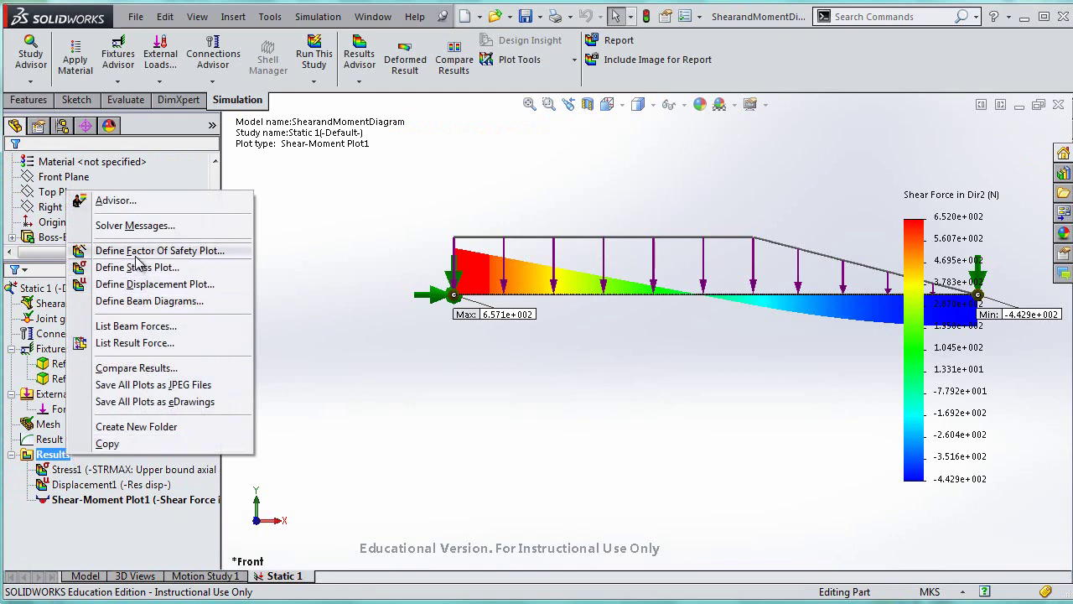
{"action": "left_click", "coordinate": [206, 301]}
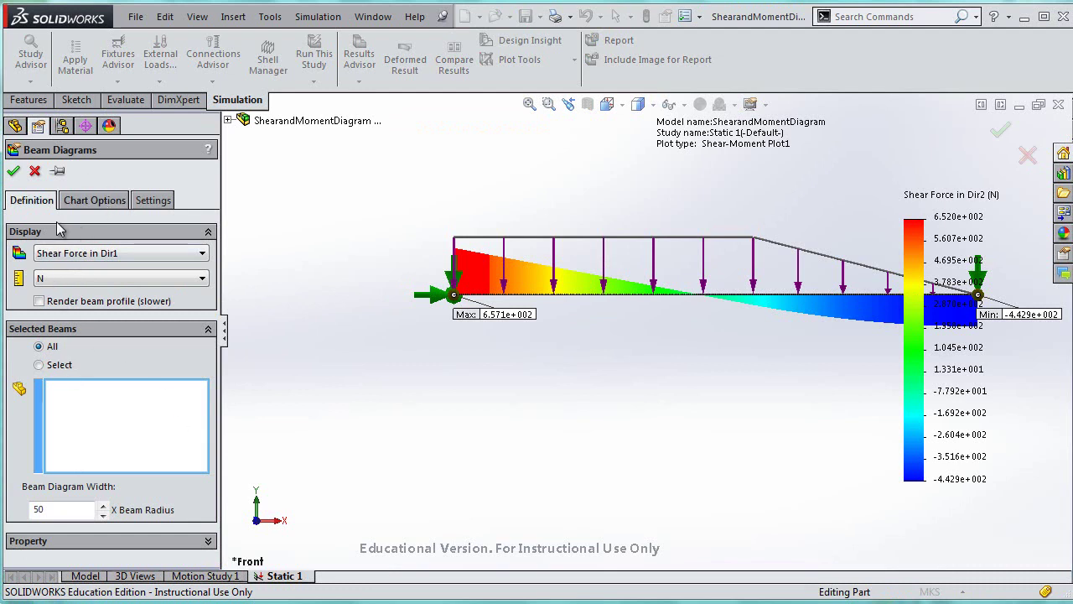
{"action": "left_click", "coordinate": [87, 253]}
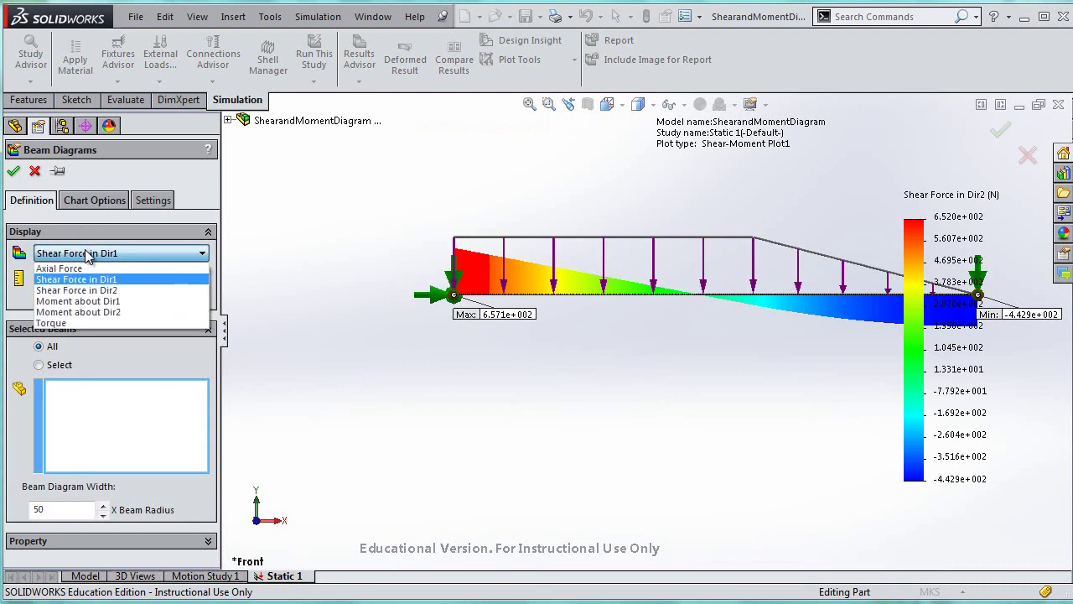
{"action": "left_click", "coordinate": [94, 301]}
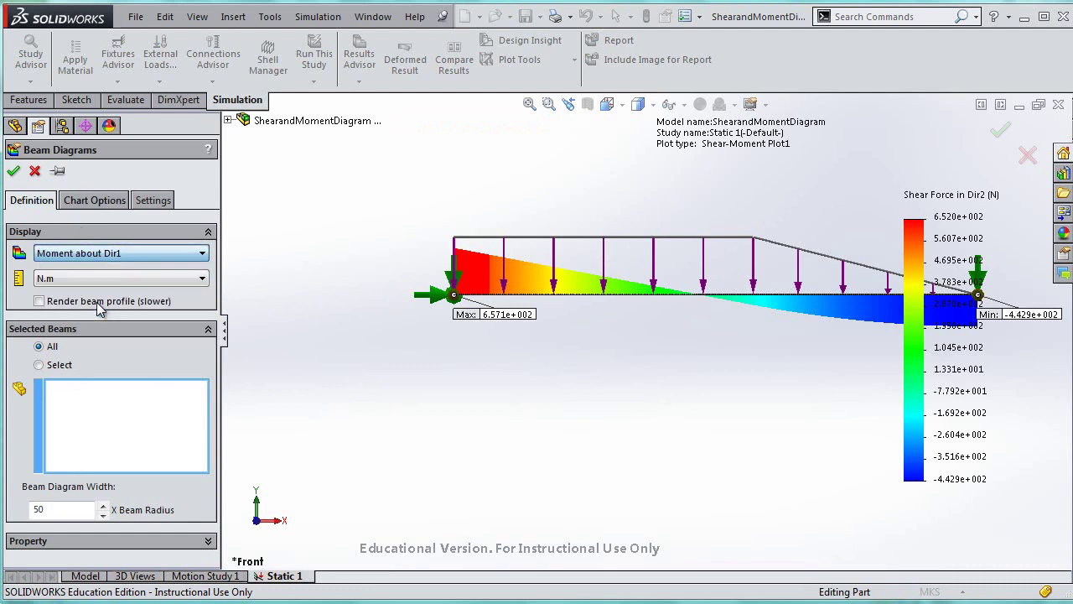
{"action": "left_click", "coordinate": [14, 173]}
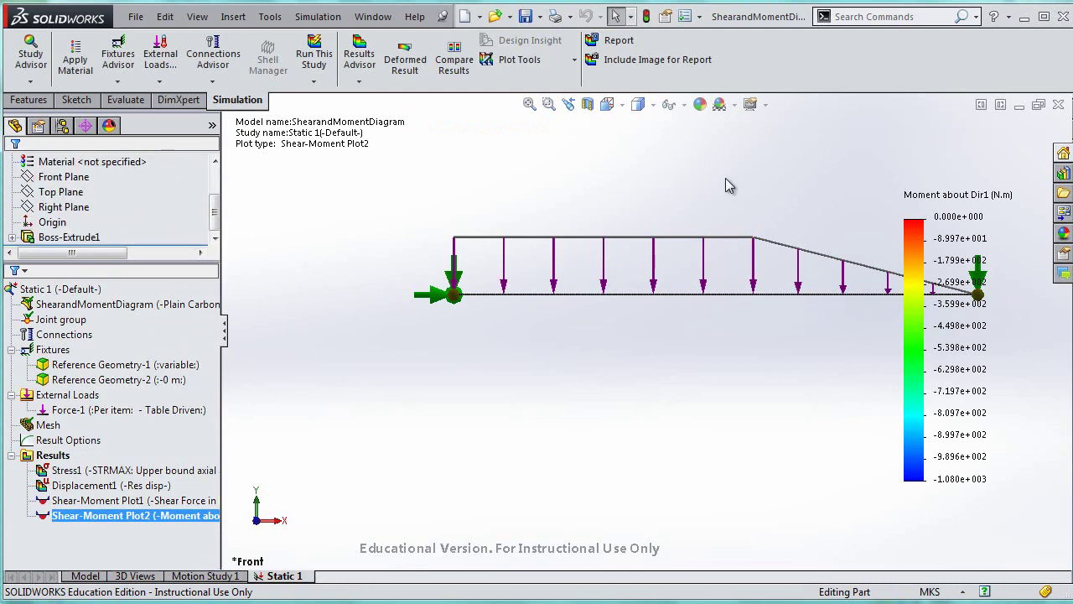
Step: View the moment diagram along the beam from the Bottom orientation
{"action": "middle_click_drag", "start_coordinate": [726, 184], "coordinate": [652, 206]}
{"action": "left_click", "coordinate": [619, 106]}
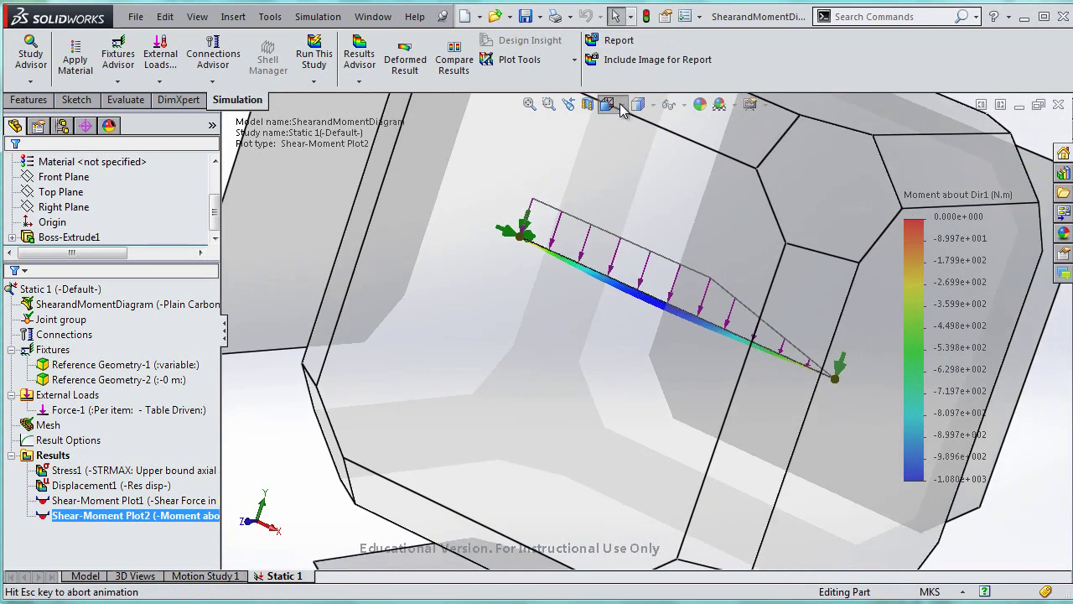
{"action": "left_click", "coordinate": [632, 196]}
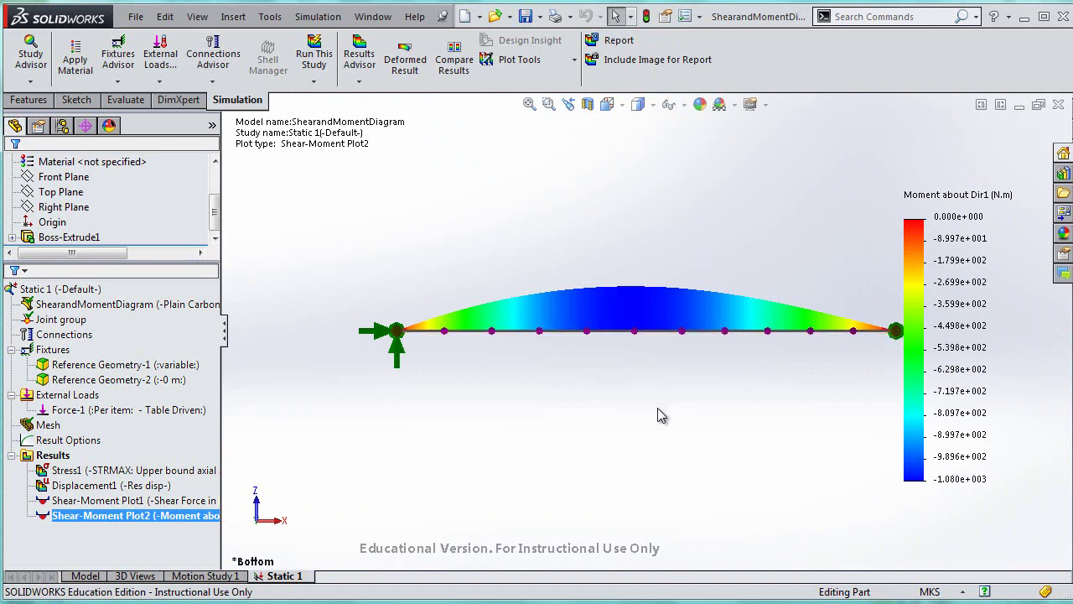
{"action": "scroll", "coordinate": [628, 277], "scroll_direction": "down", "scroll_amount": 2}
{"action": "scroll", "coordinate": [630, 278], "scroll_direction": "up", "scroll_amount": 4}
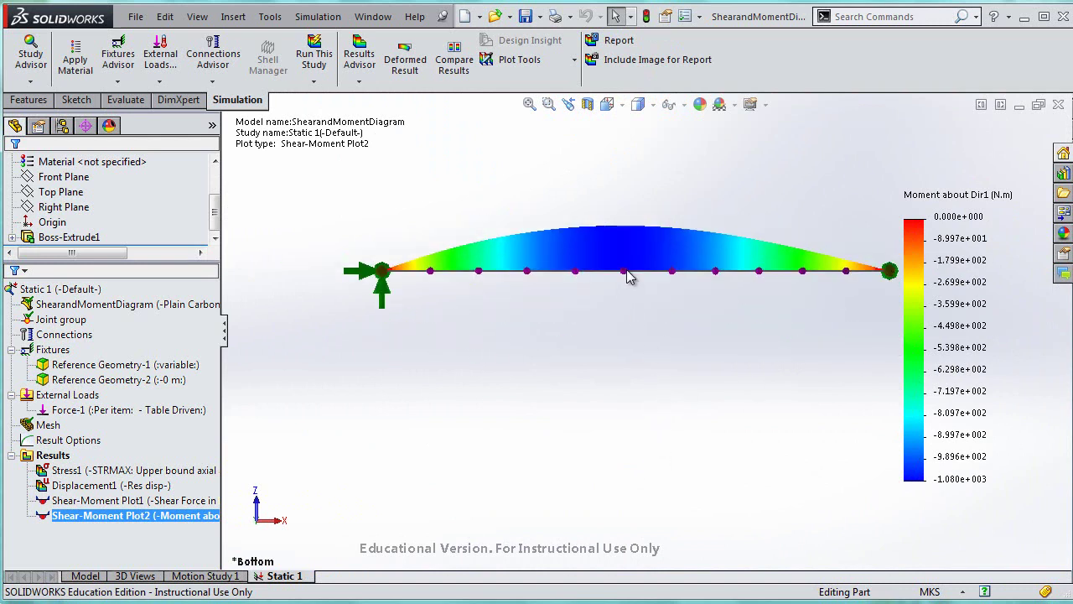
{"action": "scroll", "coordinate": [637, 271], "scroll_direction": "down", "scroll_amount": 4}
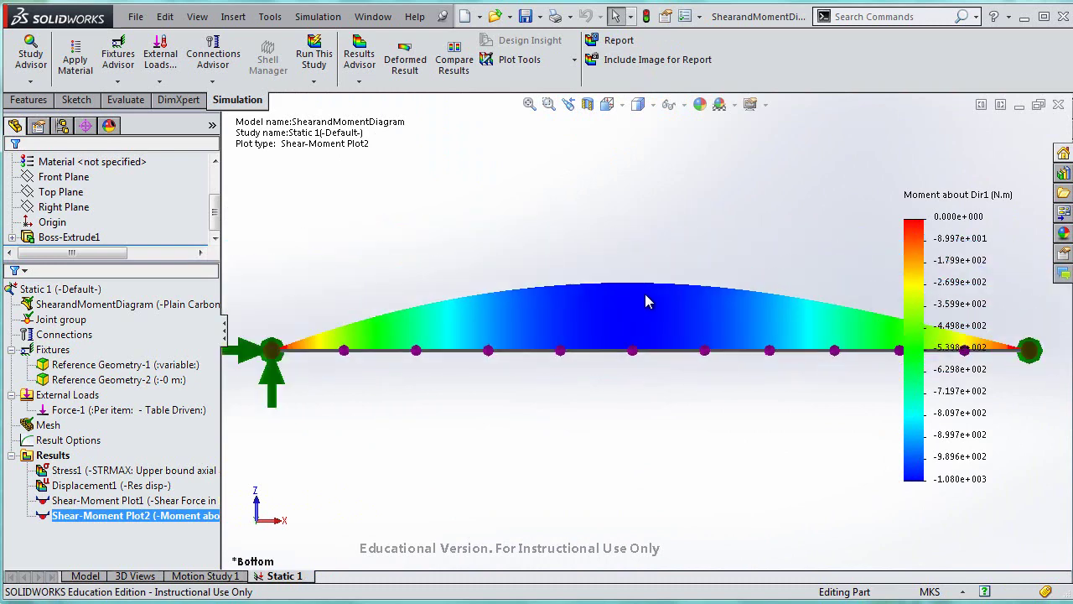
{"action": "scroll", "coordinate": [657, 300], "scroll_direction": "up", "scroll_amount": 2}
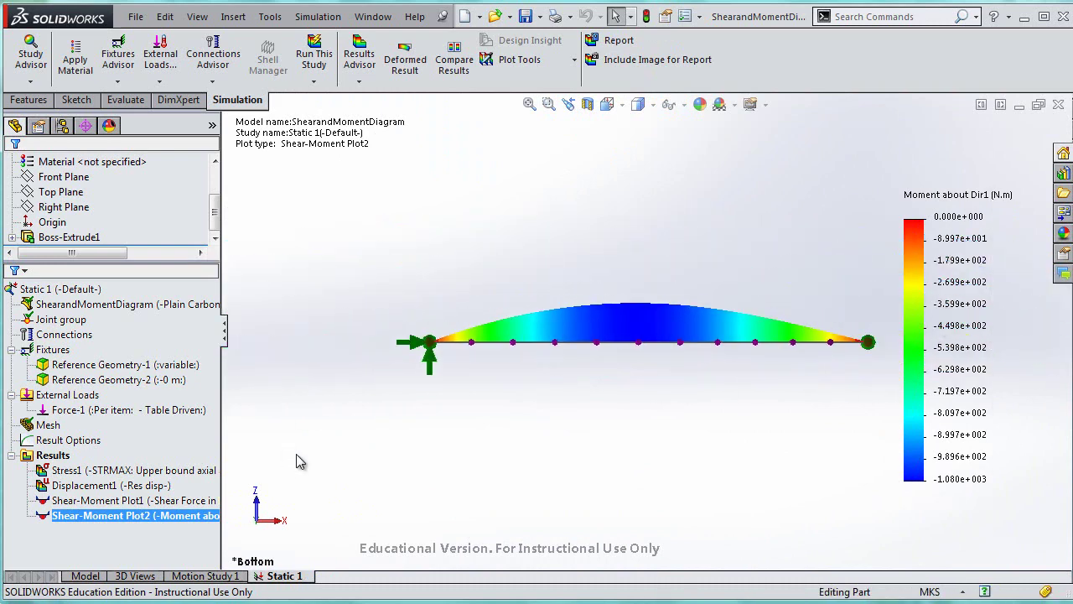
Step: Show the min and max annotations on the Moment about Dir1 plot
{"action": "right_click", "coordinate": [80, 515]}
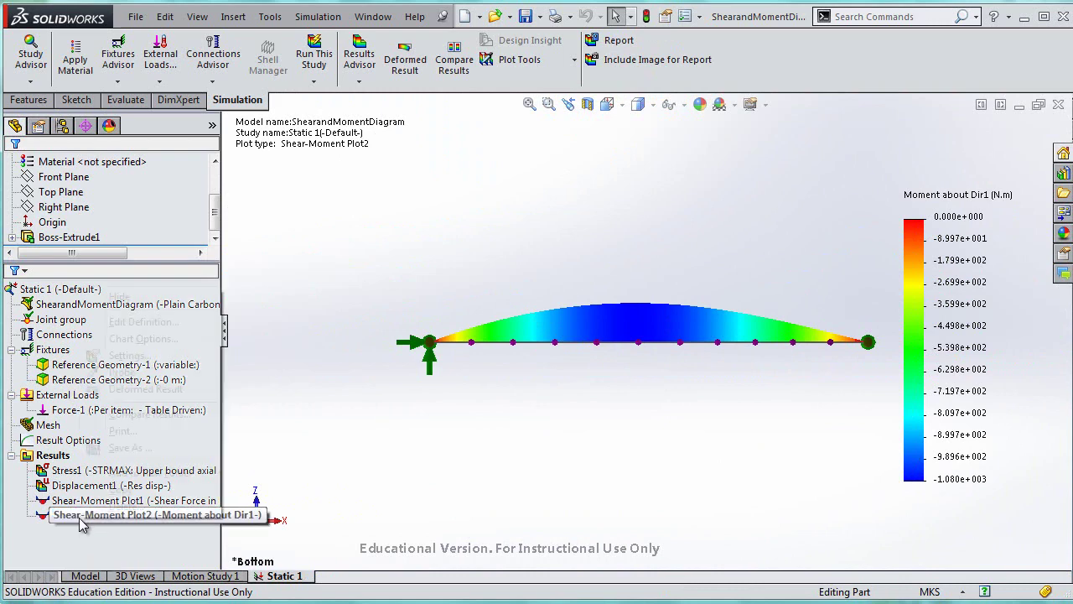
{"action": "left_click", "coordinate": [127, 356]}
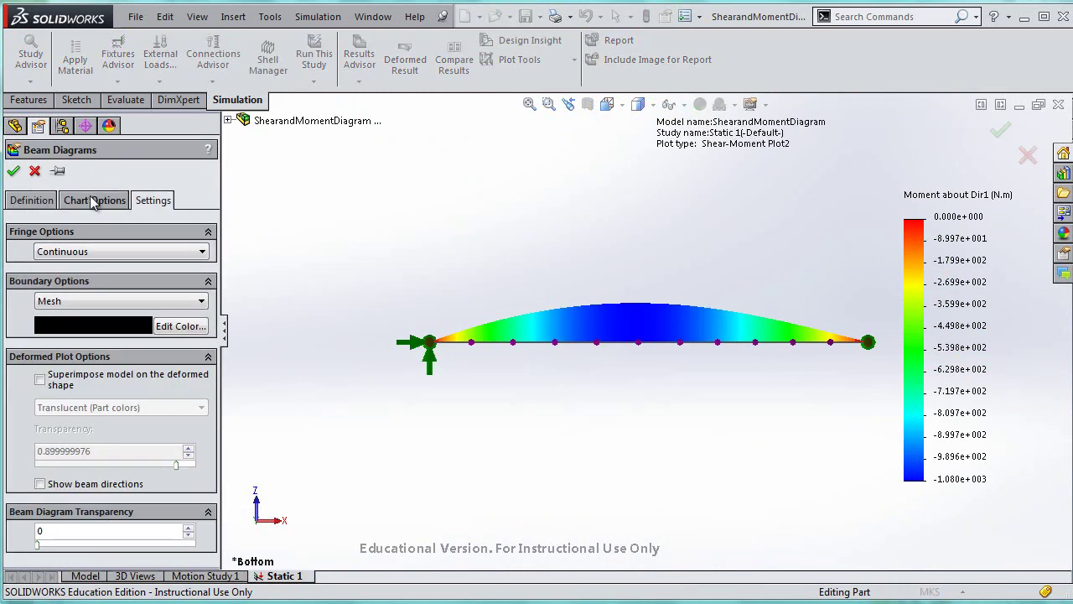
{"action": "left_click", "coordinate": [94, 199]}
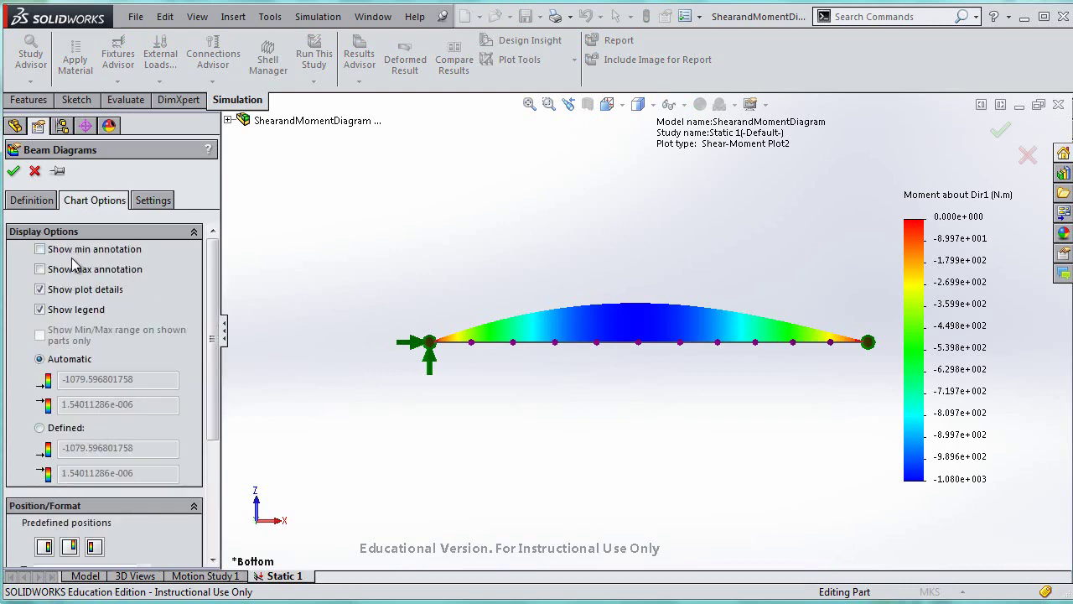
{"action": "left_click", "coordinate": [74, 249]}
{"action": "left_click", "coordinate": [65, 269]}
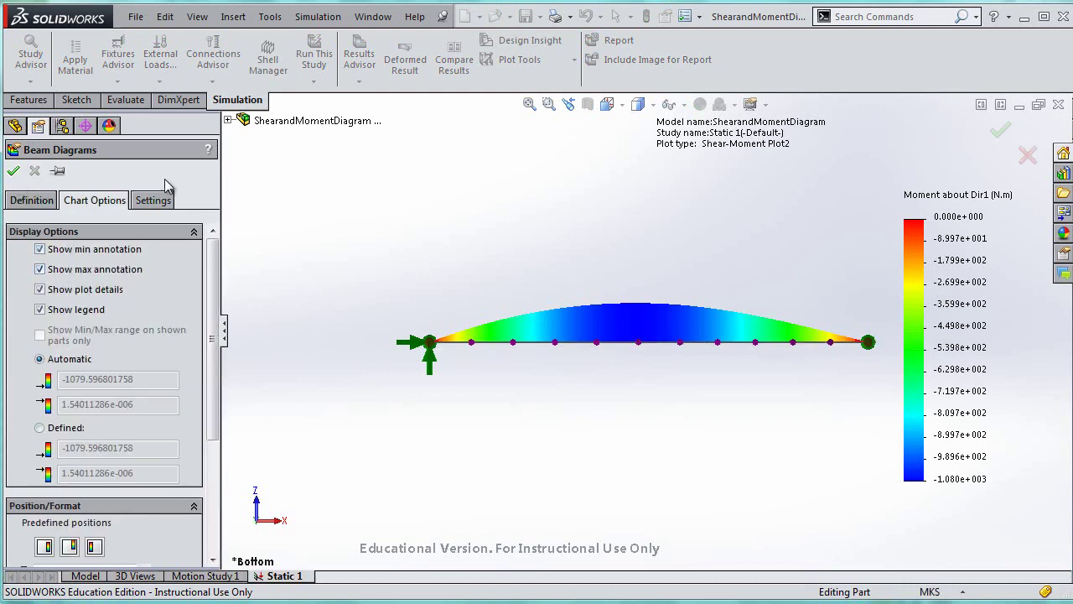
{"action": "key", "text": "Return"}
Step: Reposition the Min and Max labels below the beam, near midspan and the end opposite the horizontal fixture arrow
{"action": "mouse_move", "coordinate": [754, 356]}
{"action": "left_mouse_down"}
{"action": "mouse_move", "coordinate": [814, 359]}
{"action": "mouse_move", "coordinate": [645, 465]}
{"action": "mouse_move", "coordinate": [503, 450]}
{"action": "left_mouse_up"}
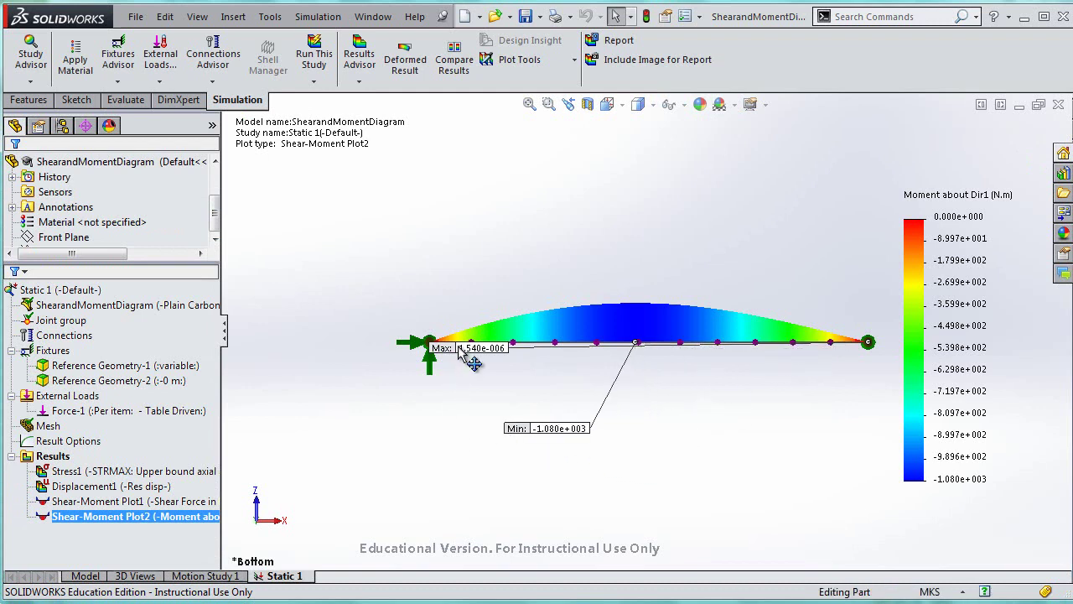
{"action": "mouse_move", "coordinate": [460, 350]}
{"action": "left_mouse_down"}
{"action": "mouse_move", "coordinate": [658, 403]}
{"action": "mouse_move", "coordinate": [848, 429]}
{"action": "mouse_move", "coordinate": [868, 419]}
{"action": "mouse_move", "coordinate": [826, 402]}
{"action": "left_mouse_up"}
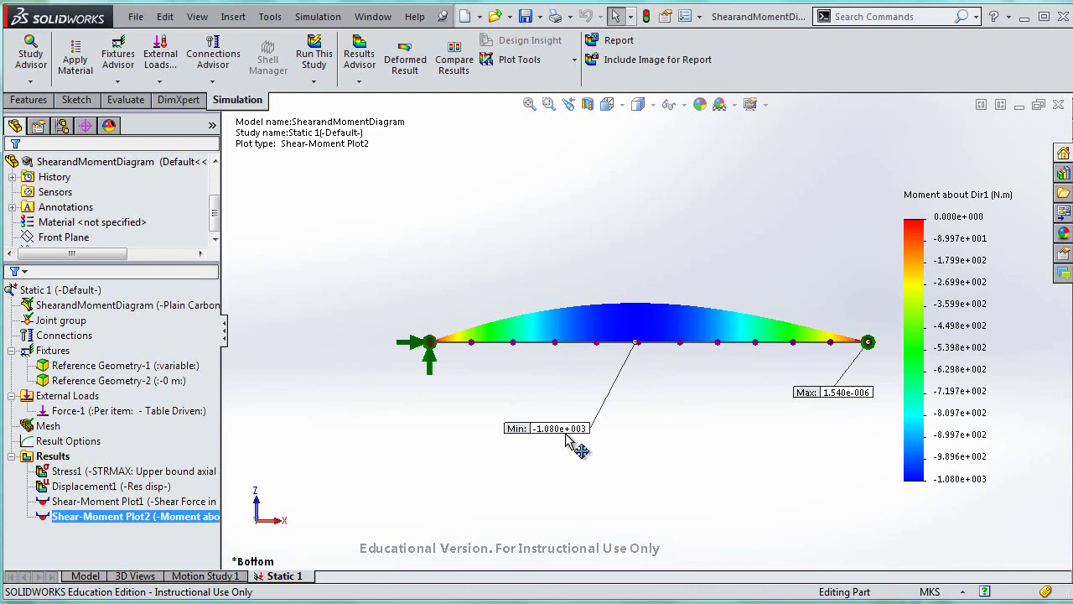
{"action": "mouse_move", "coordinate": [564, 432]}
{"action": "left_mouse_down"}
{"action": "mouse_move", "coordinate": [621, 334]}
{"action": "mouse_move", "coordinate": [587, 394]}
{"action": "left_mouse_up"}
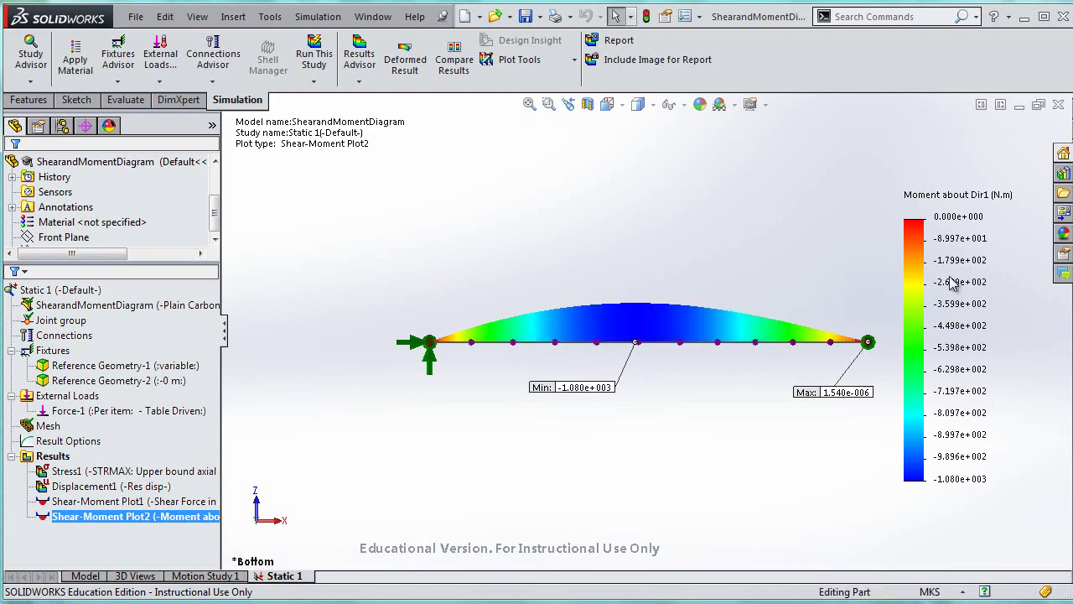
Step: In the Shear-Moment Plot2 results, probe the moment values of the whole beam body
{"action": "right_click", "coordinate": [115, 517]}
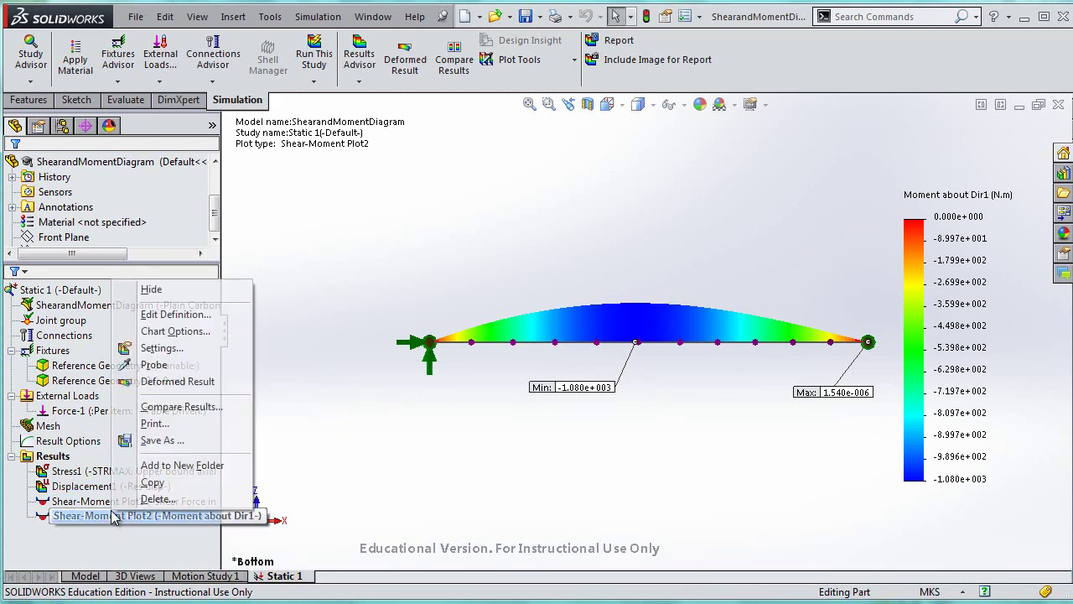
{"action": "left_click", "coordinate": [154, 365]}
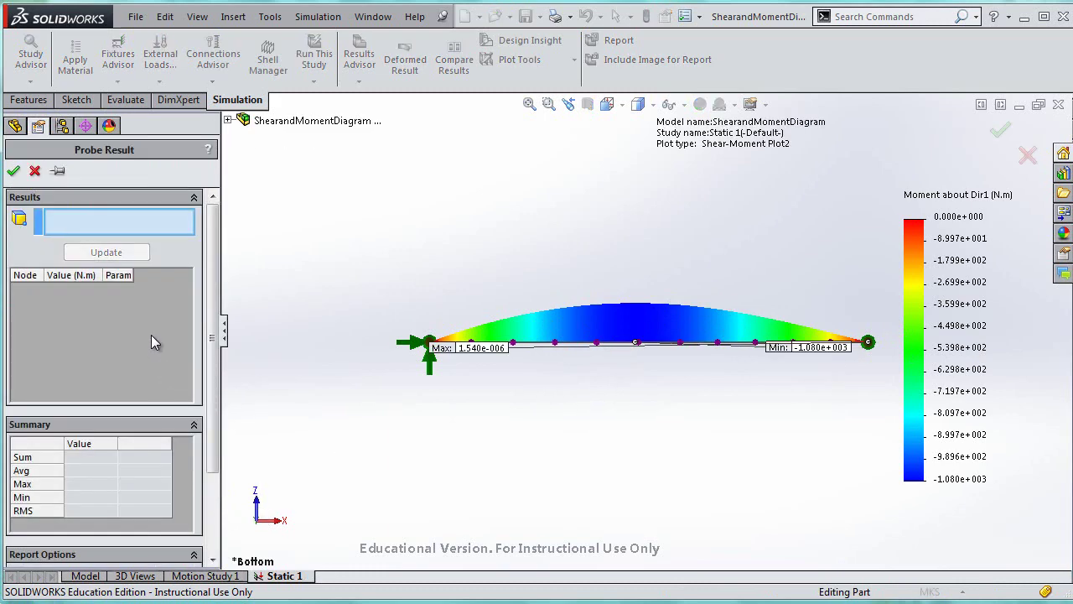
{"action": "left_click", "coordinate": [544, 343]}
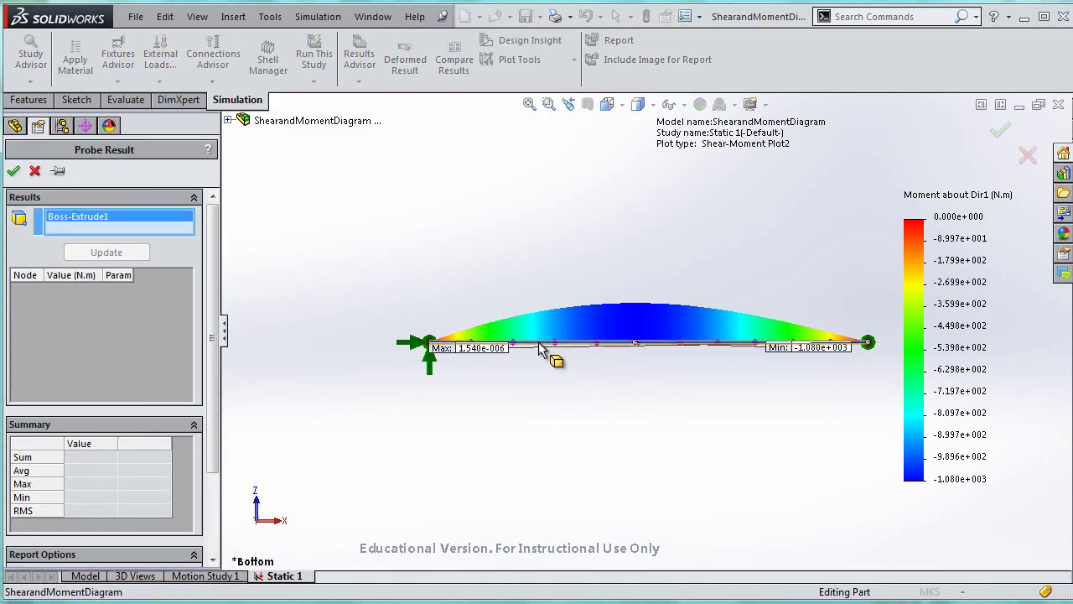
{"action": "left_click", "coordinate": [131, 254]}
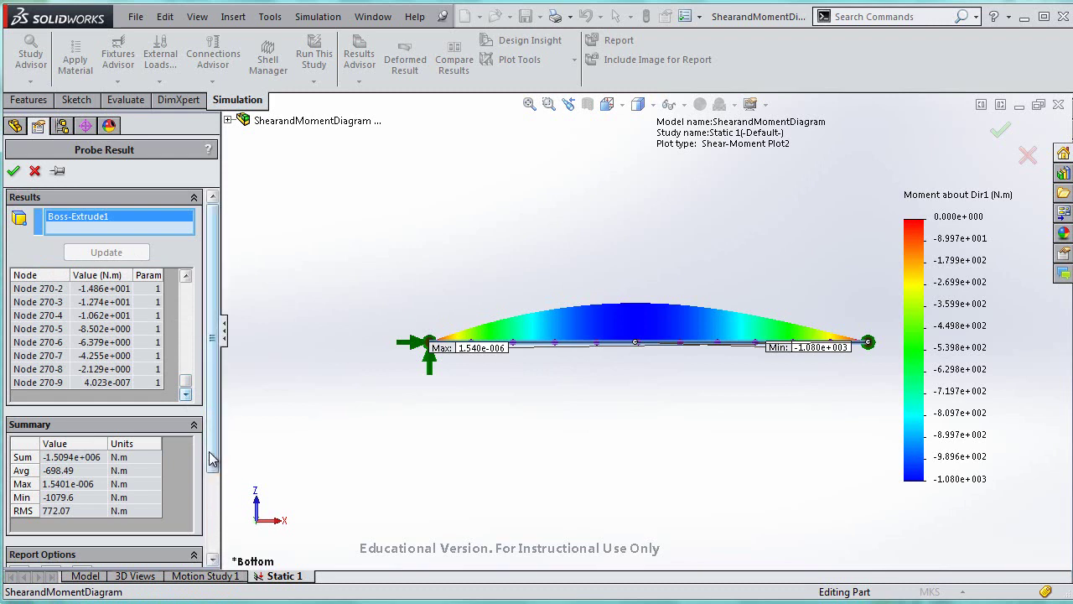
Step: Save the probed moment results as the Excel CSV file ShearandMomentDiagram-Static 1-Results-Shear-Moment Plot2-4.csv
{"action": "scroll", "coordinate": [211, 457], "scroll_direction": "down", "scroll_amount": 3}
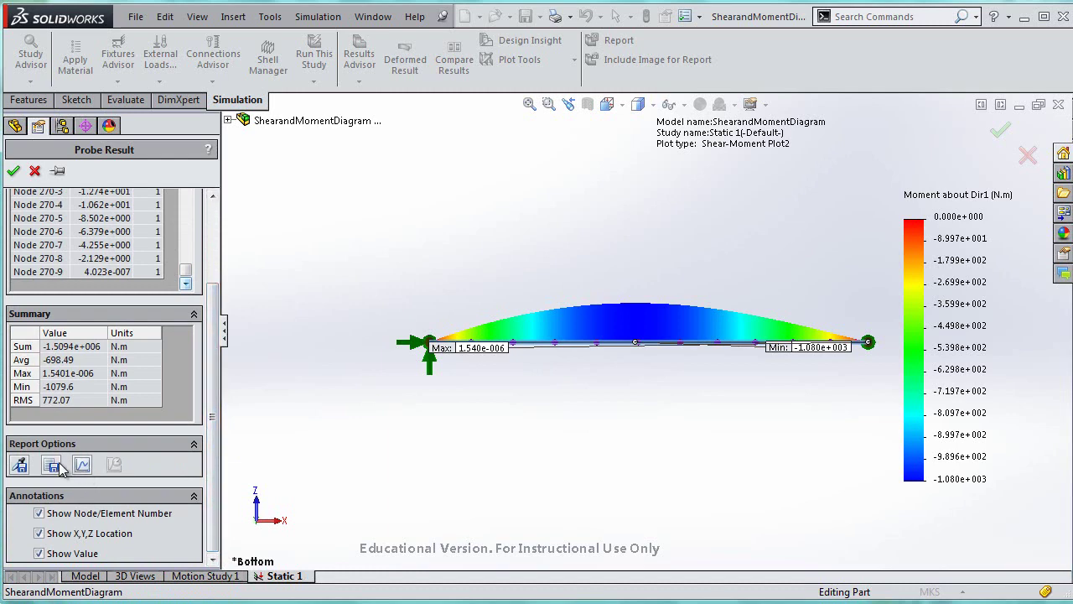
{"action": "left_click", "coordinate": [53, 466]}
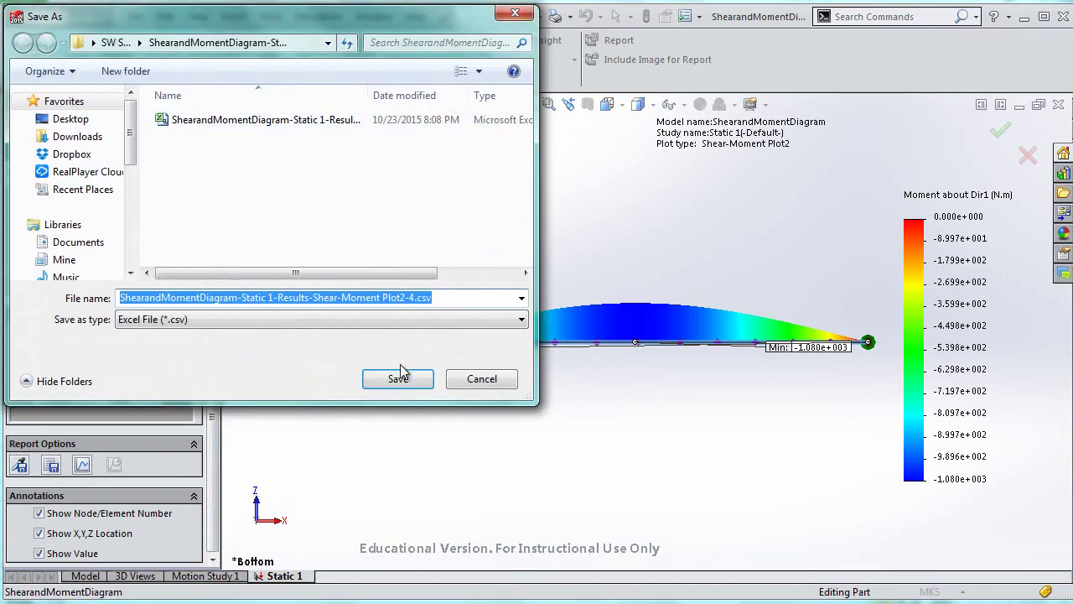
{"action": "left_click", "coordinate": [398, 381]}
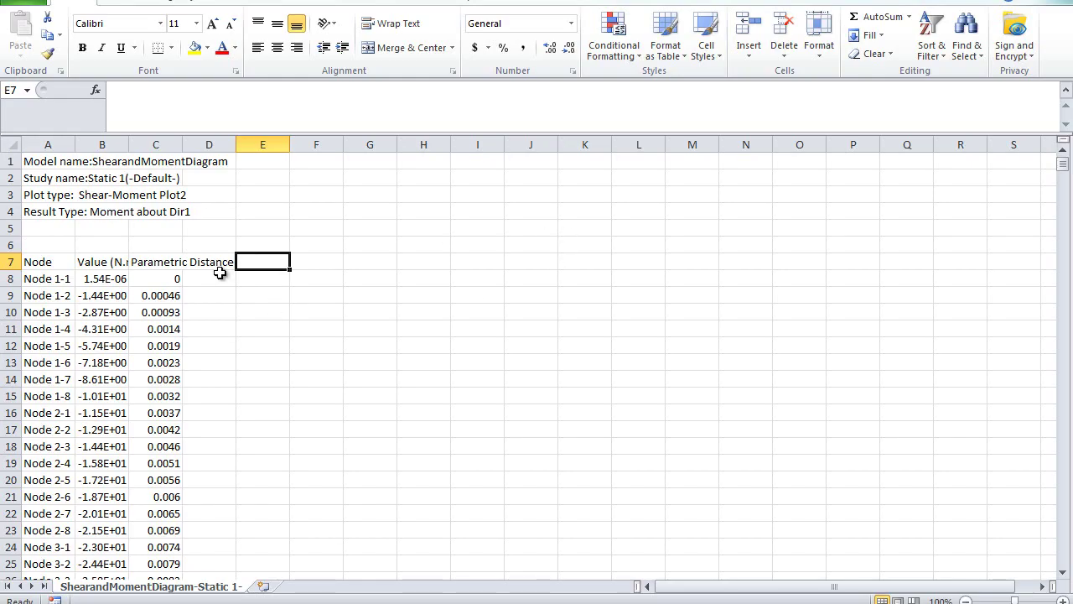
Step: In Excel, enter =(1-C8)*7 in D8 and fill the formula down column D alongside all node rows
{"action": "left_click", "coordinate": [220, 272]}
{"action": "type", "text": "="}
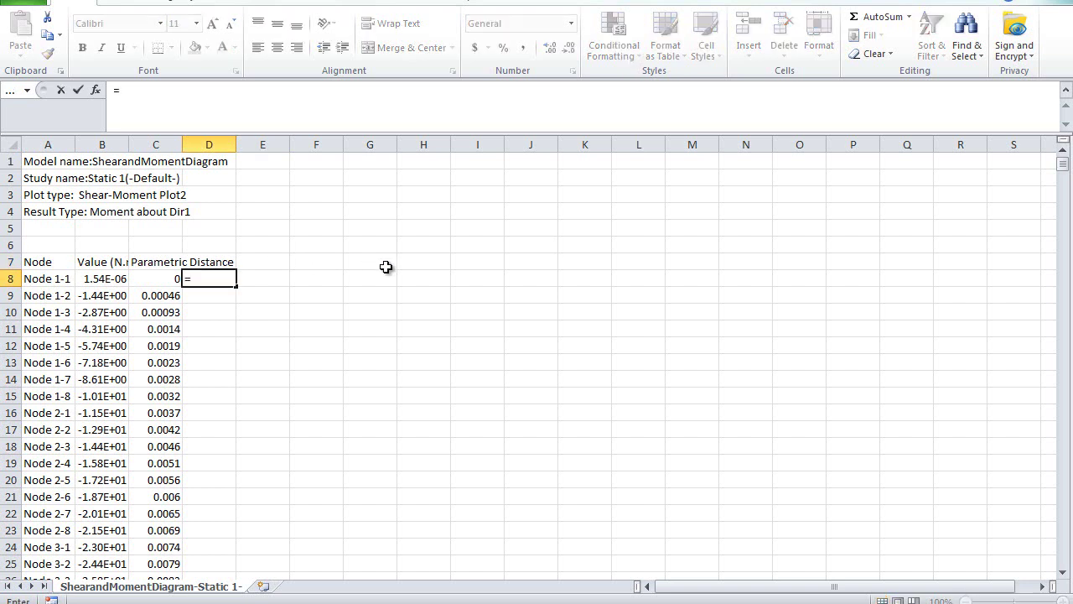
{"action": "type", "text": "(1-C8)8"}
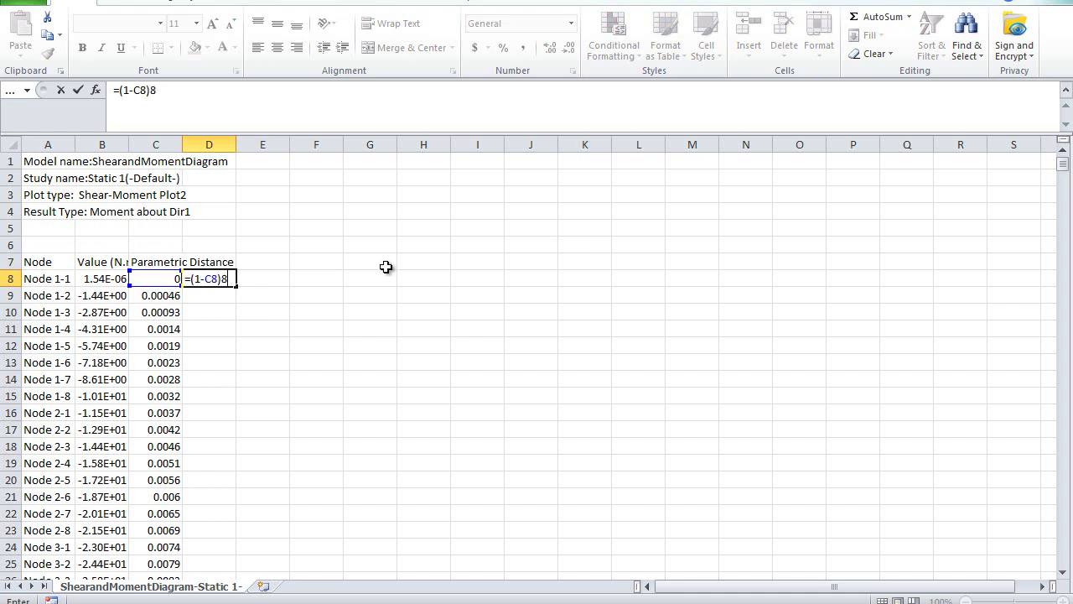
{"action": "type", "text": "*7"}
{"action": "key", "text": "Return"}
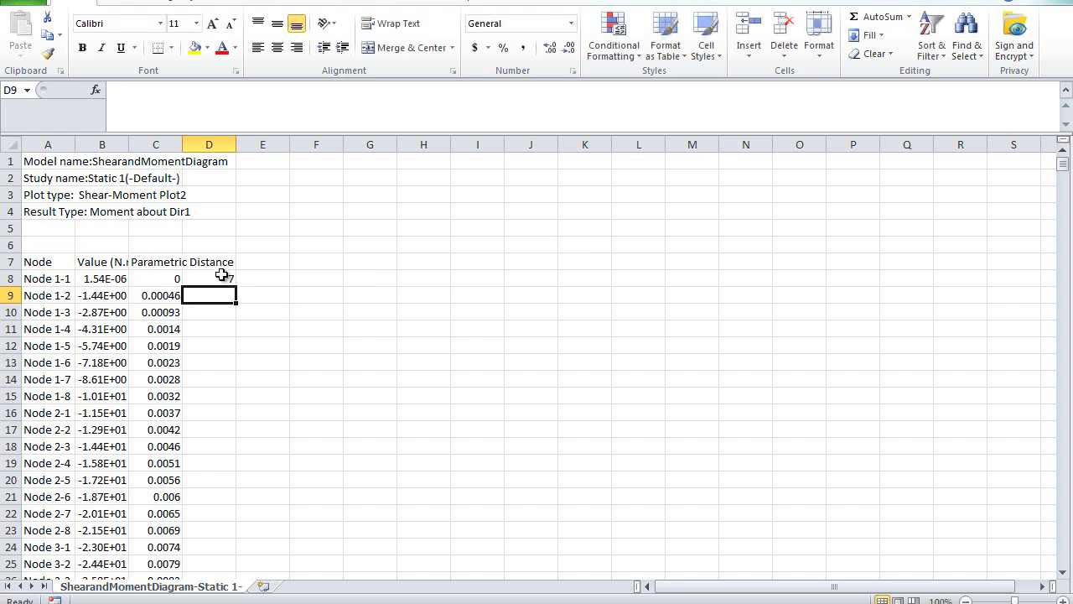
{"action": "left_click", "coordinate": [229, 283]}
{"action": "double_click", "coordinate": [235, 286]}
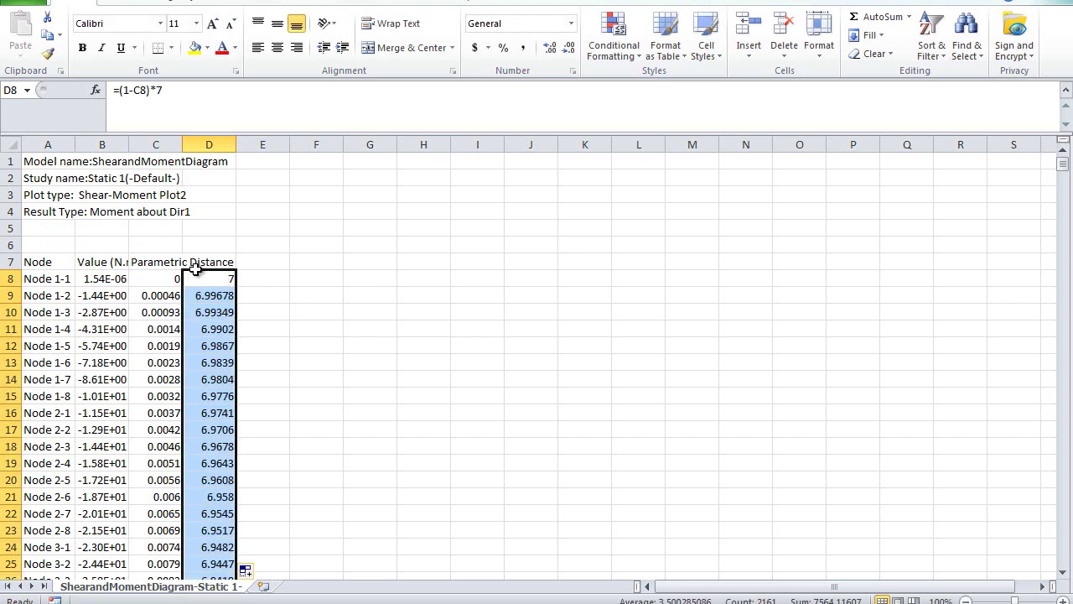
Step: Replace the column D distance formulas with their values using Paste Special
{"action": "key", "text": "ctrl+c"}
{"action": "right_click", "coordinate": [199, 294]}
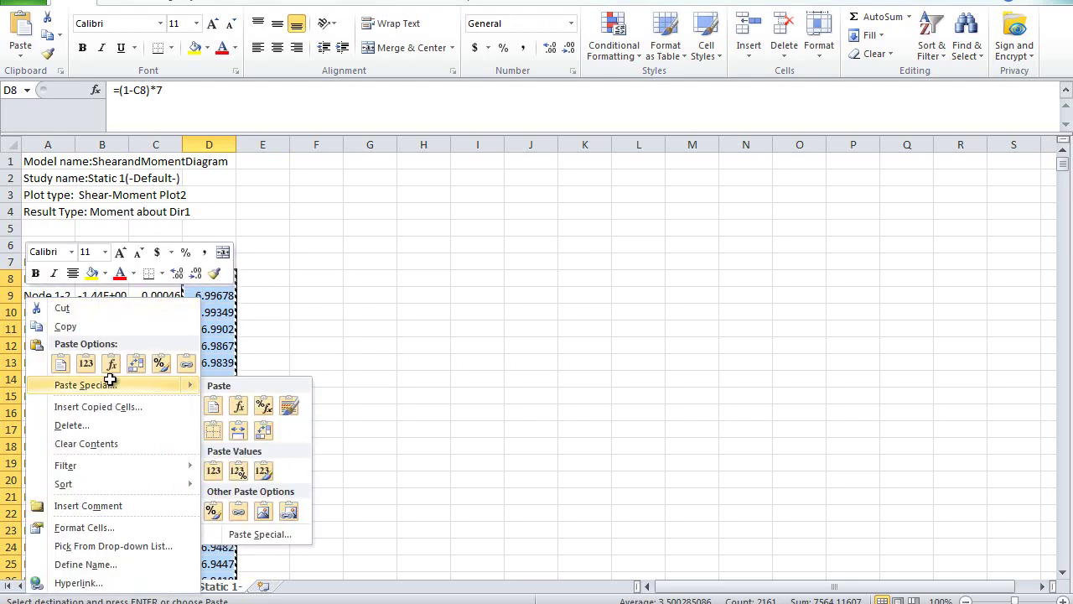
{"action": "left_click", "coordinate": [114, 385]}
{"action": "left_click", "coordinate": [38, 314]}
{"action": "left_click", "coordinate": [197, 481]}
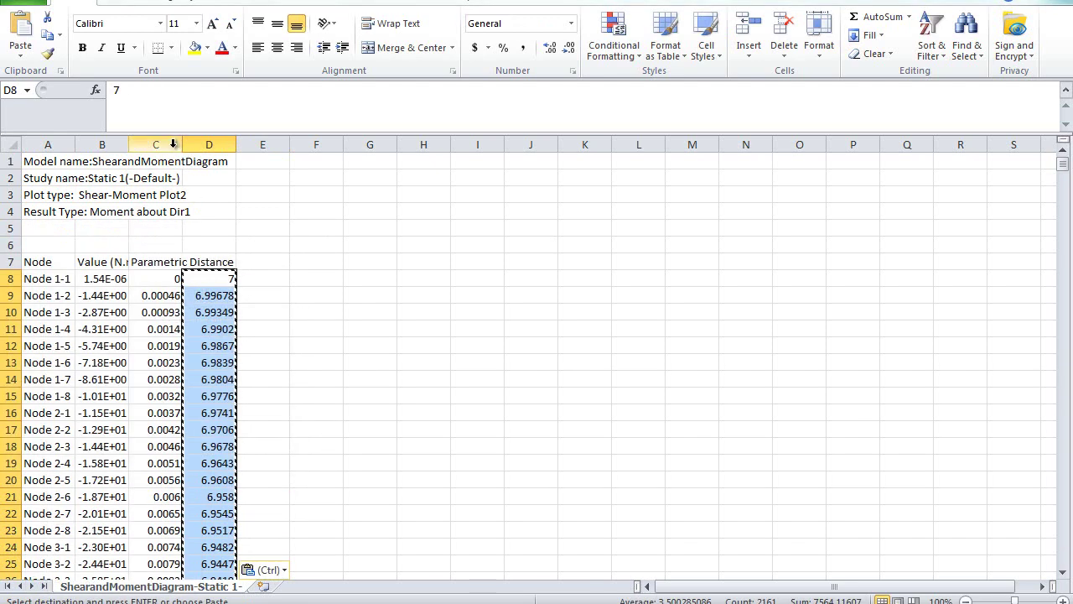
Step: Delete the Parametric Distance and Node columns, and move the moment values to column C after the distances
{"action": "right_click", "coordinate": [169, 149]}
{"action": "left_click", "coordinate": [312, 276]}
{"action": "right_click", "coordinate": [38, 146]}
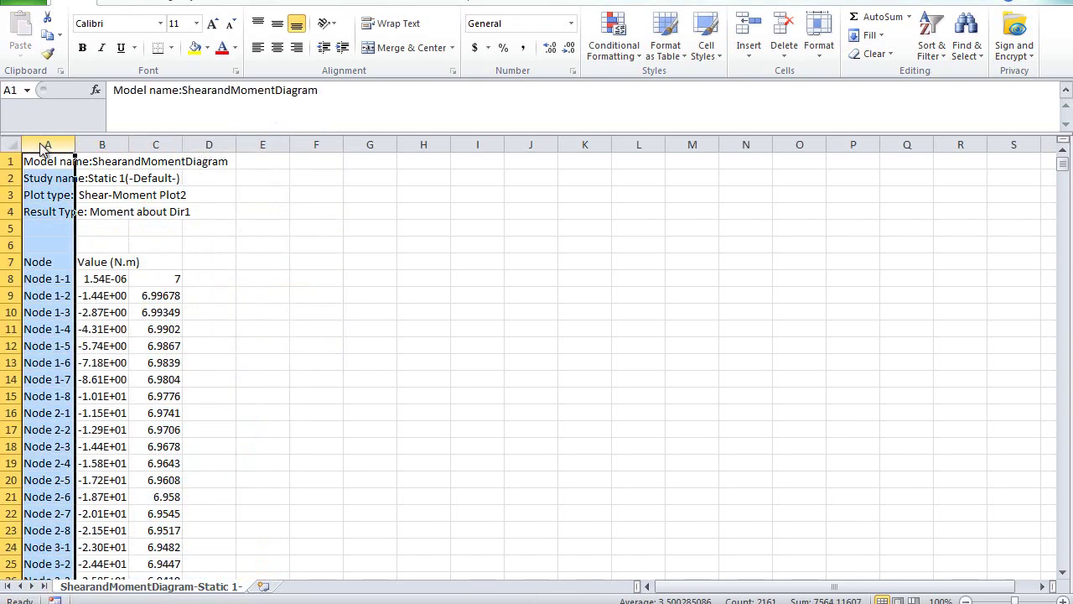
{"action": "left_click", "coordinate": [81, 272]}
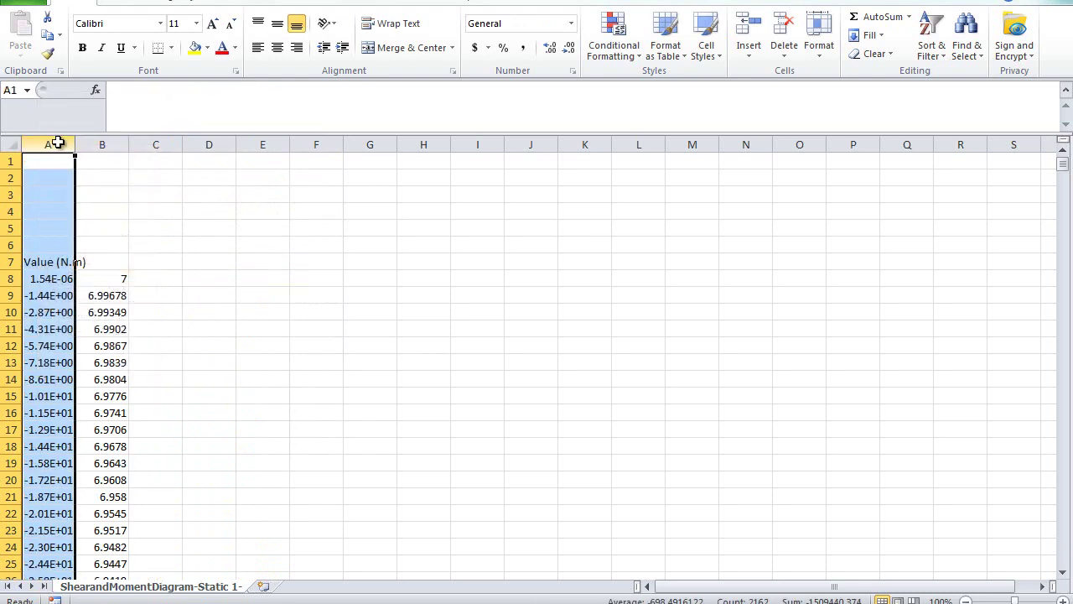
{"action": "left_click_drag", "start_coordinate": [74, 196], "coordinate": [154, 191]}
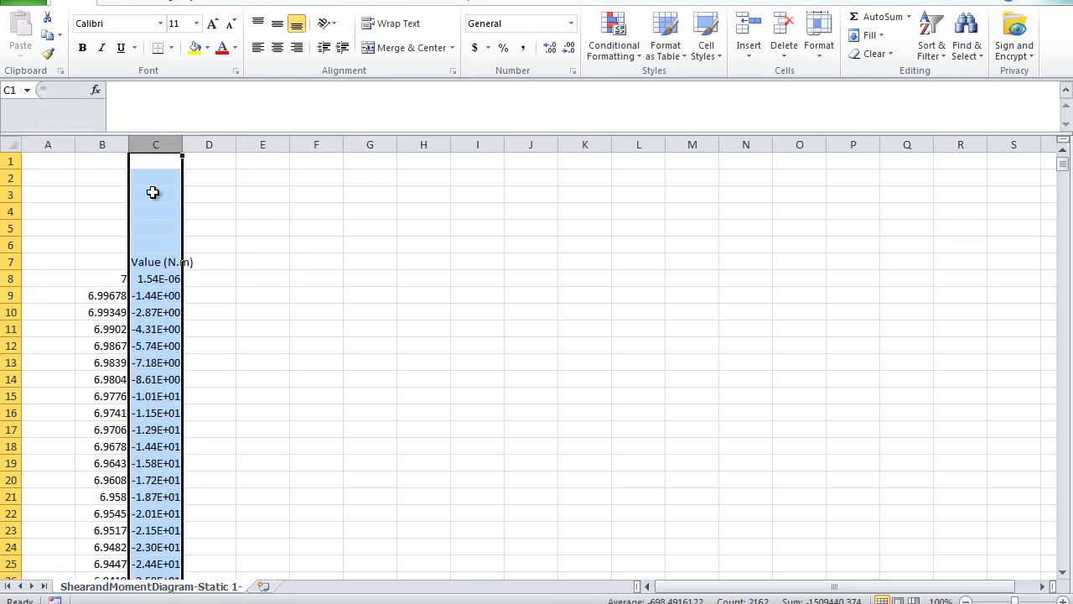
Step: Label the columns Length and Moment in B7 and C7, and sort the data by length from smallest to largest
{"action": "left_click", "coordinate": [100, 265]}
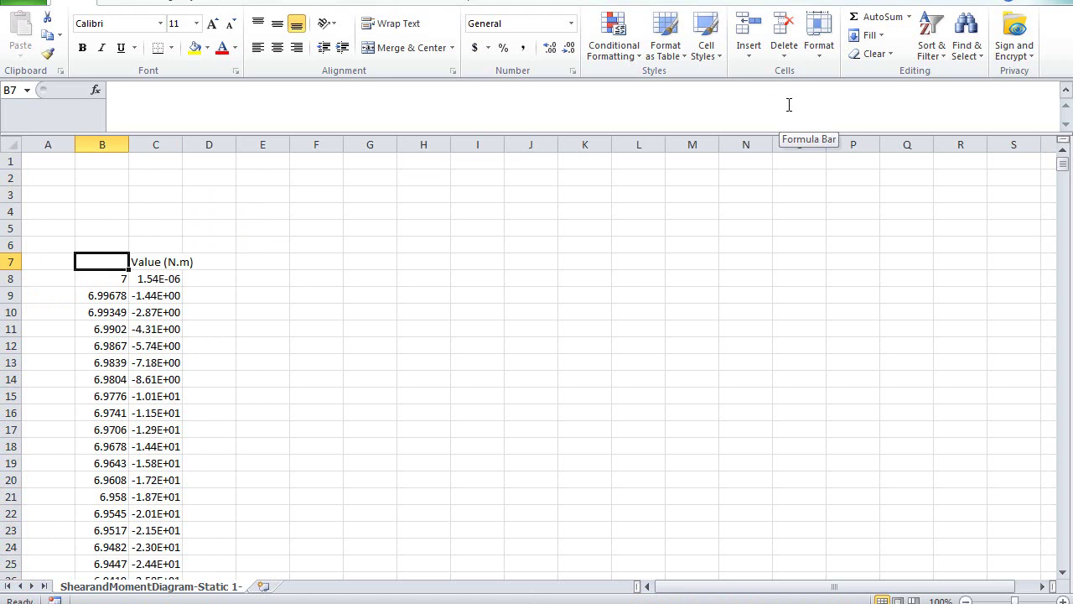
{"action": "type", "text": "Length"}
{"action": "key", "text": "Tab"}
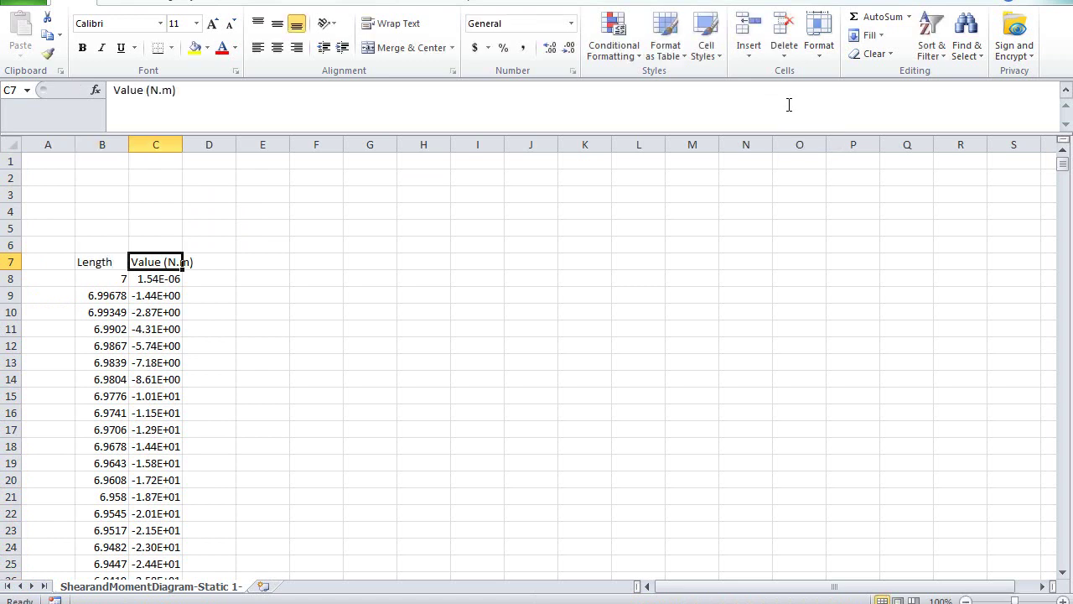
{"action": "type", "text": "Moment"}
{"action": "key", "text": "Return"}
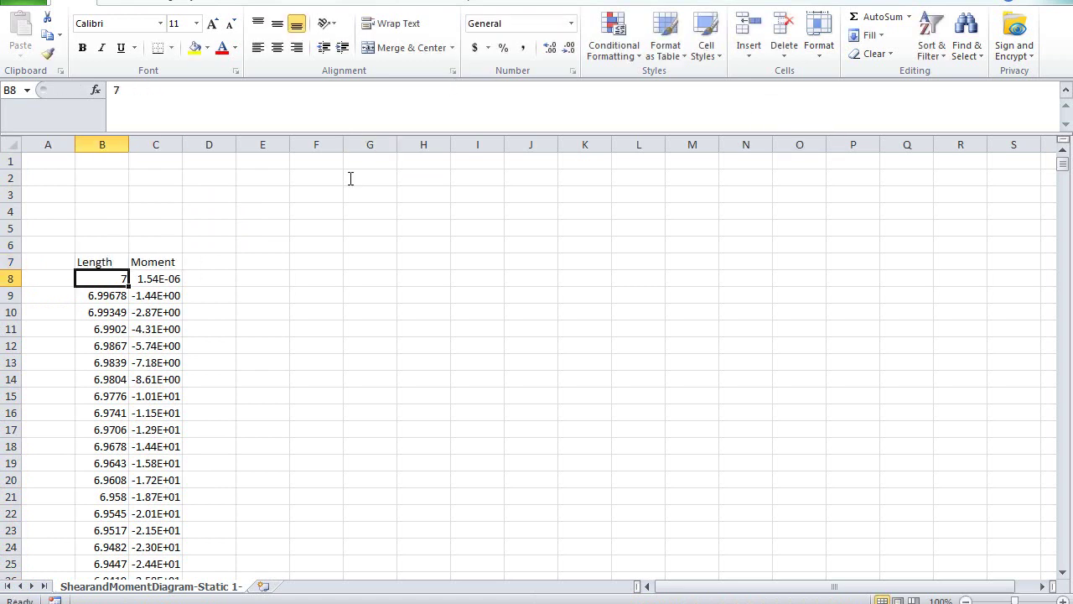
{"action": "left_click", "coordinate": [931, 38]}
{"action": "left_click", "coordinate": [887, 77]}
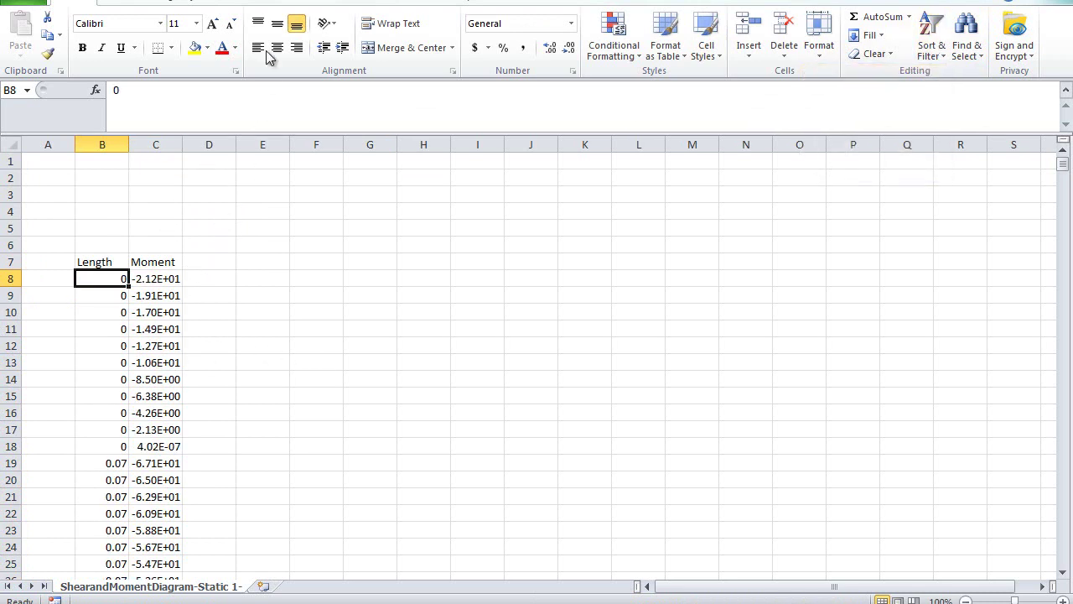
Step: Try plotting Moment against Length as a scatter chart with straight lines and markers, and remove the chart
{"action": "left_click", "coordinate": [126, 2]}
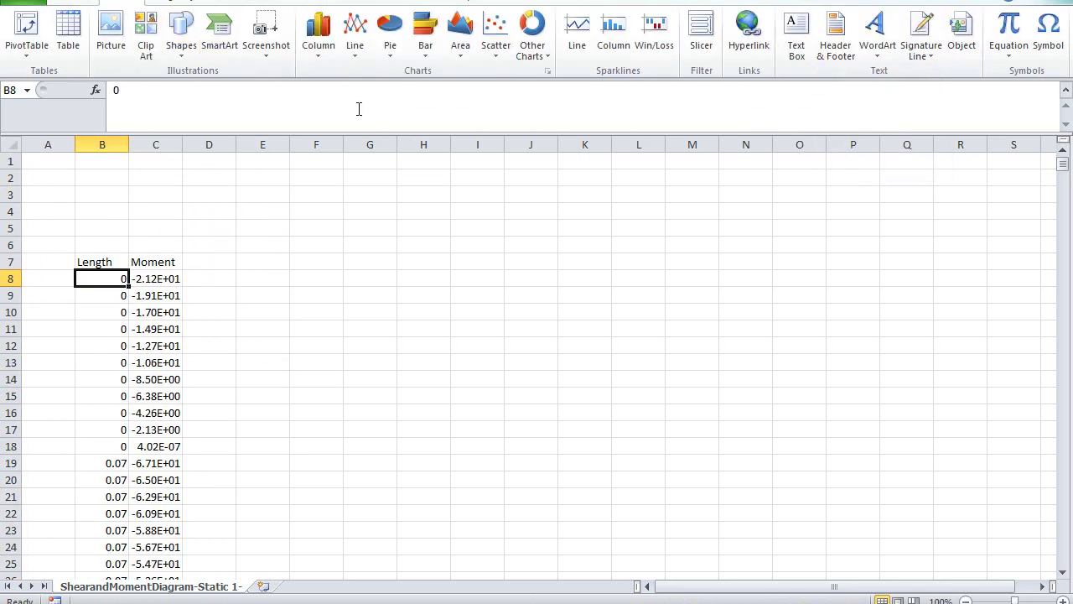
{"action": "left_click", "coordinate": [494, 61]}
{"action": "left_click", "coordinate": [465, 144]}
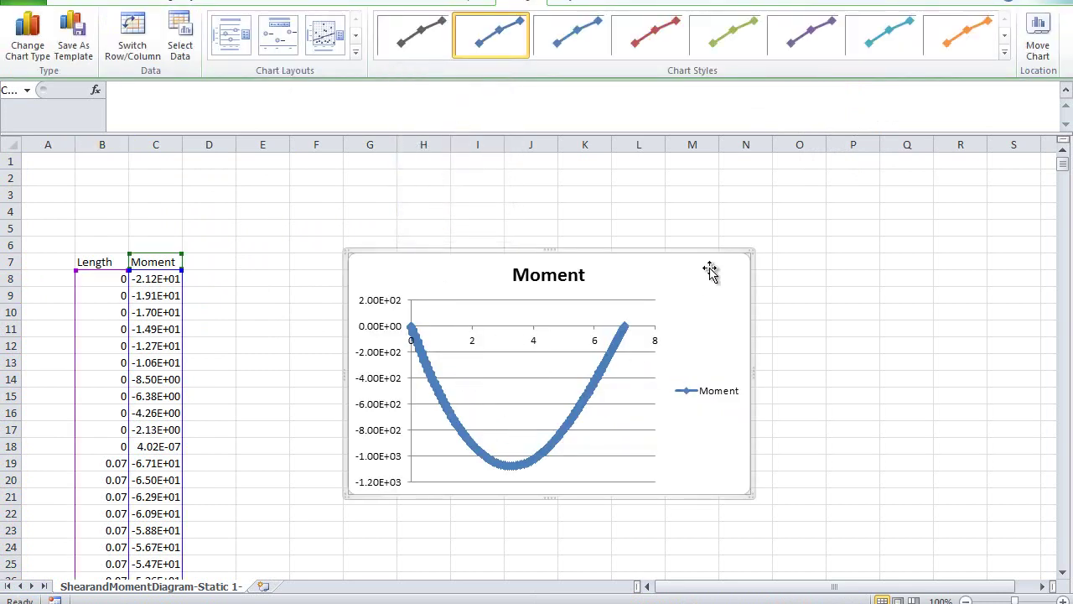
{"action": "key", "text": "Delete"}
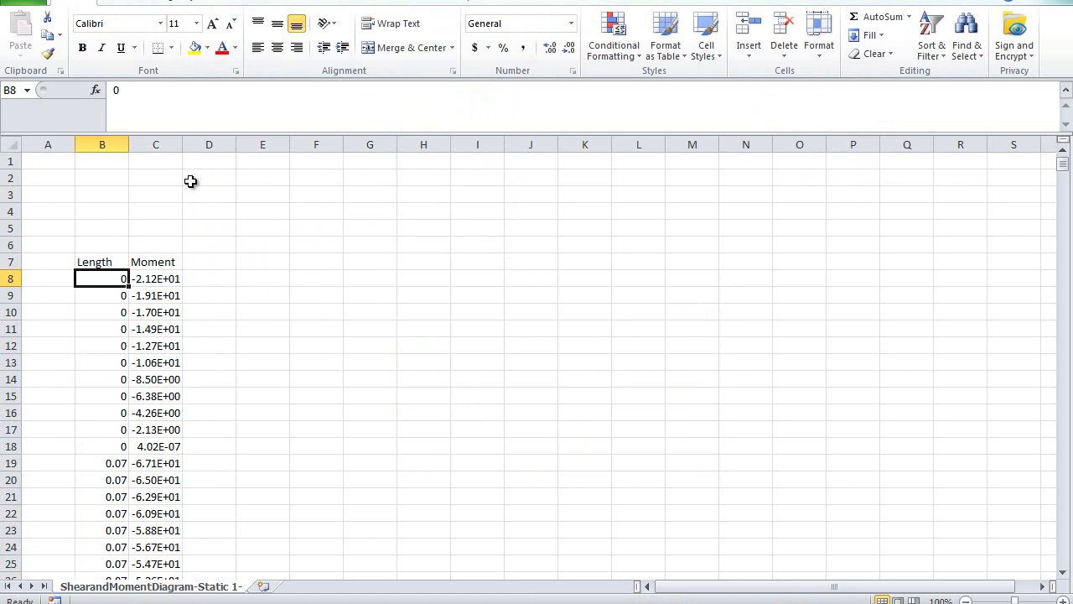
Step: Enter =-C8 in D8 and fill it down column D to reverse the sign of every moment value
{"action": "left_click", "coordinate": [192, 277]}
{"action": "type", "text": "="}
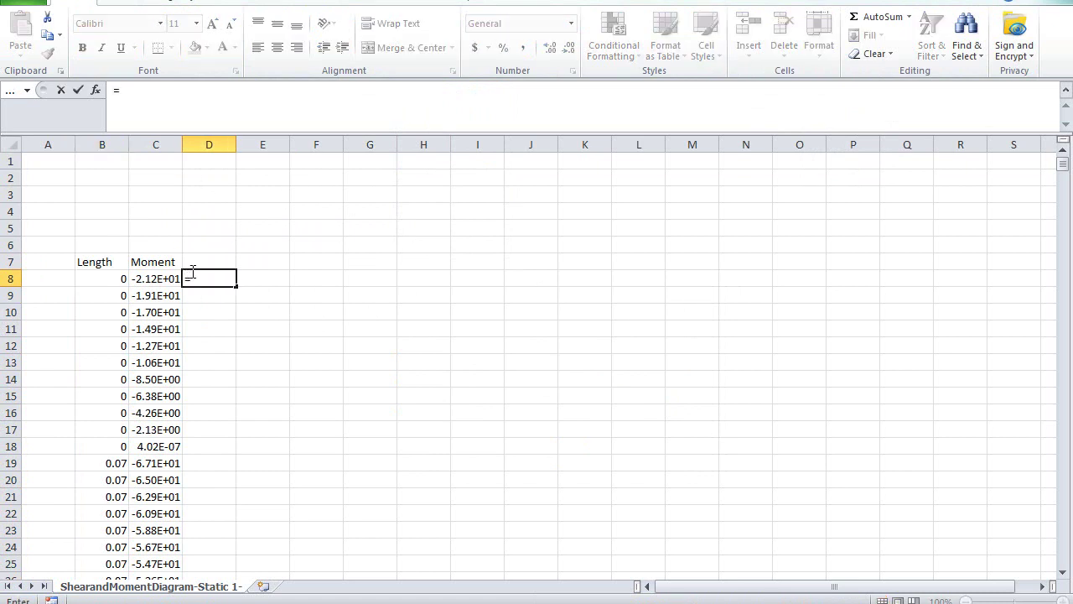
{"action": "type", "text": "-C8"}
{"action": "key", "text": "Return"}
{"action": "left_click", "coordinate": [226, 278]}
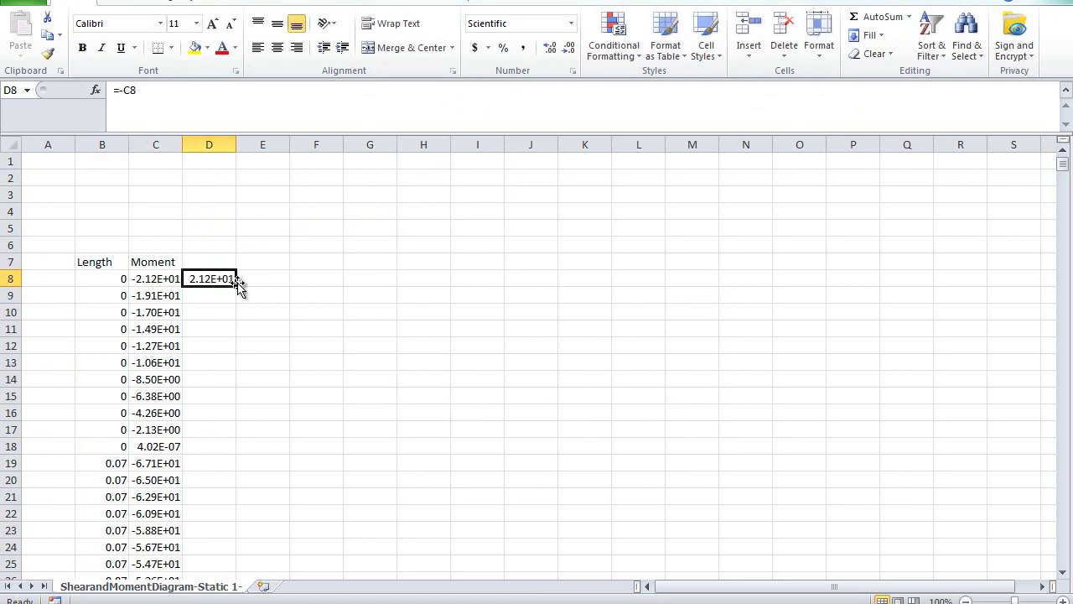
{"action": "double_click", "coordinate": [237, 286]}
Step: Paste the sign-reversed moments as values over the Moment data from C8 down, and delete the helper column D
{"action": "left_click", "coordinate": [156, 279]}
{"action": "key", "text": "ctrl+c"}
{"action": "right_click", "coordinate": [157, 284]}
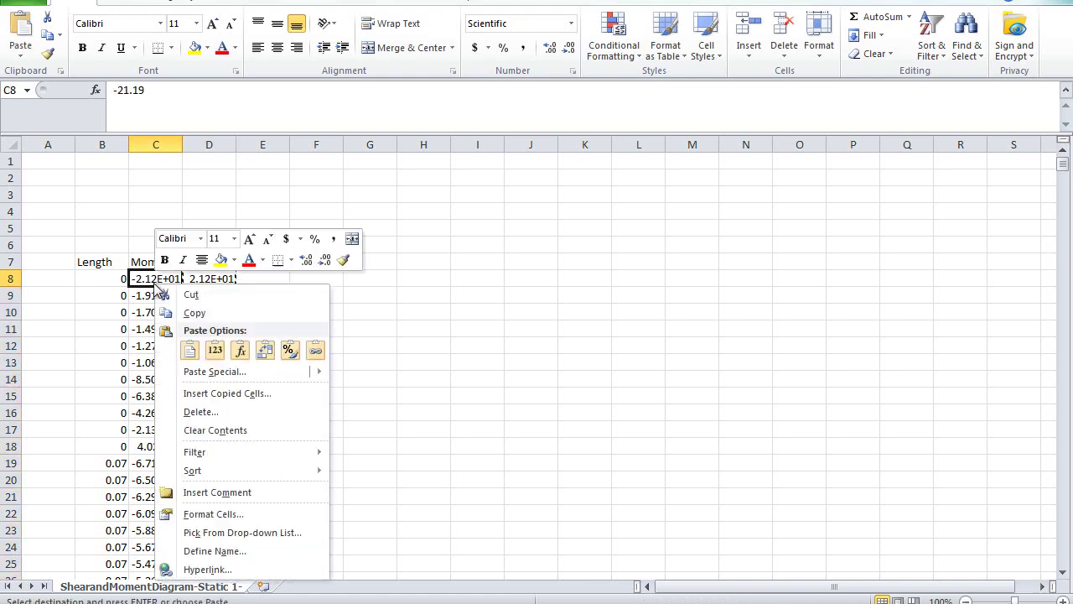
{"action": "left_click", "coordinate": [214, 372]}
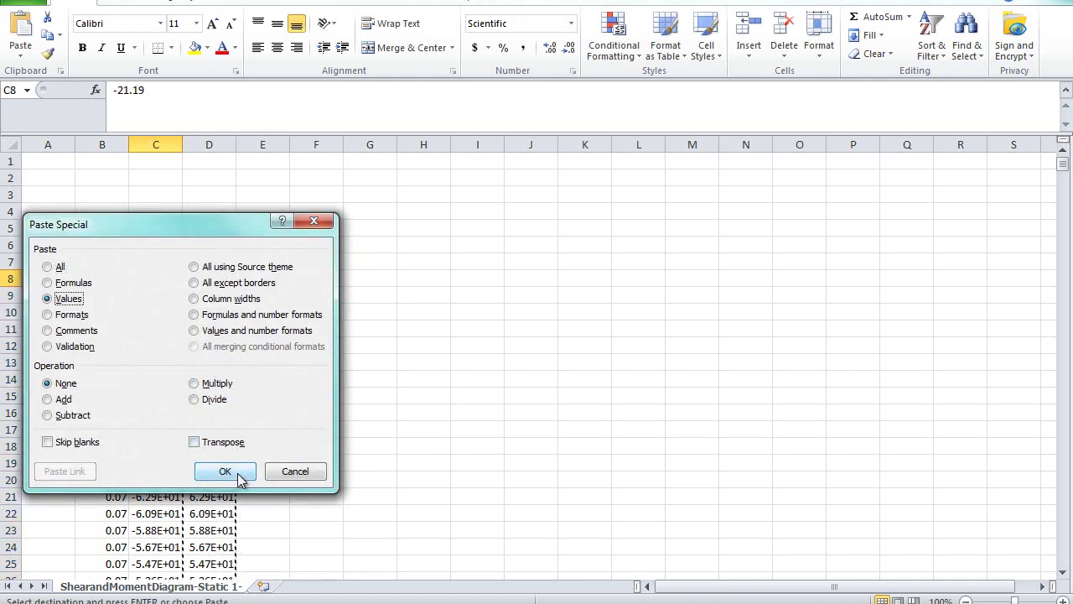
{"action": "left_click", "coordinate": [225, 471]}
{"action": "left_click", "coordinate": [211, 144]}
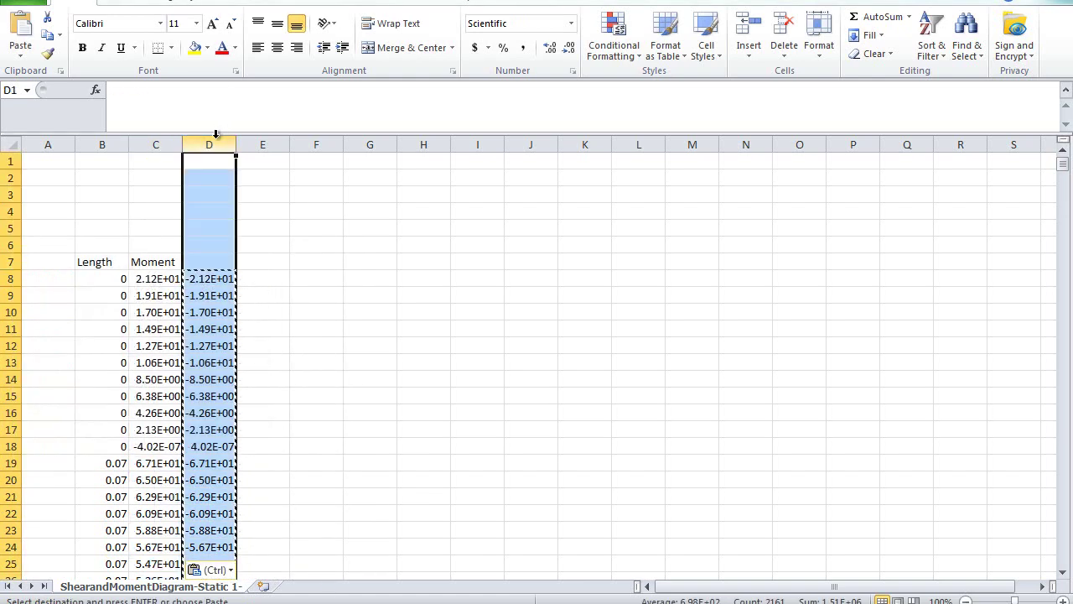
{"action": "right_click", "coordinate": [211, 144]}
{"action": "left_click", "coordinate": [169, 266]}
Step: Insert a scatter chart with smooth lines and markers of Moment against Length, and remove its legend
{"action": "left_click", "coordinate": [106, 264]}
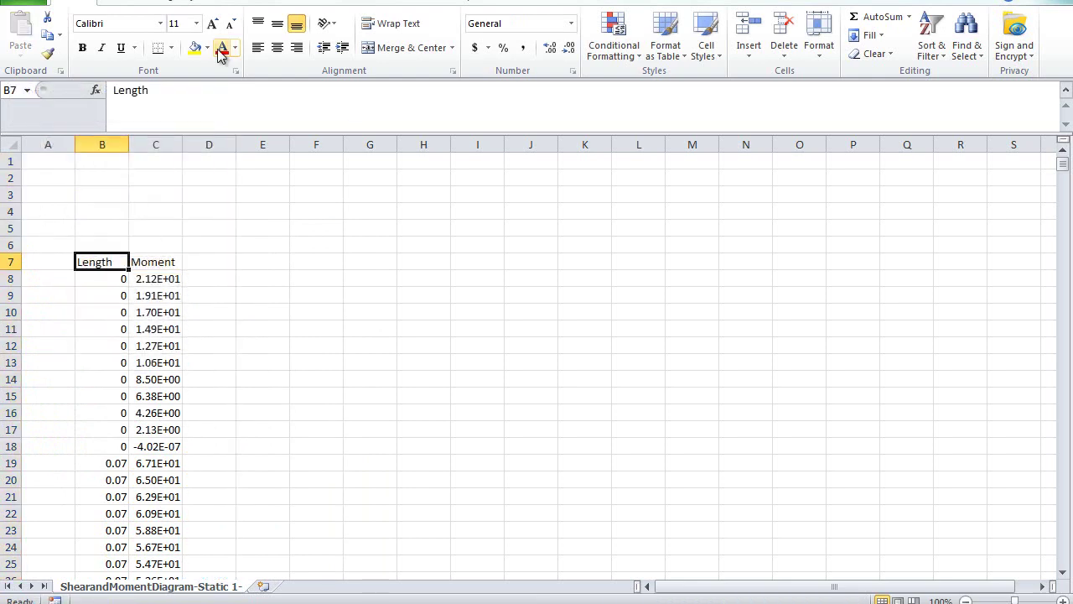
{"action": "left_click", "coordinate": [130, 2]}
{"action": "left_click", "coordinate": [501, 57]}
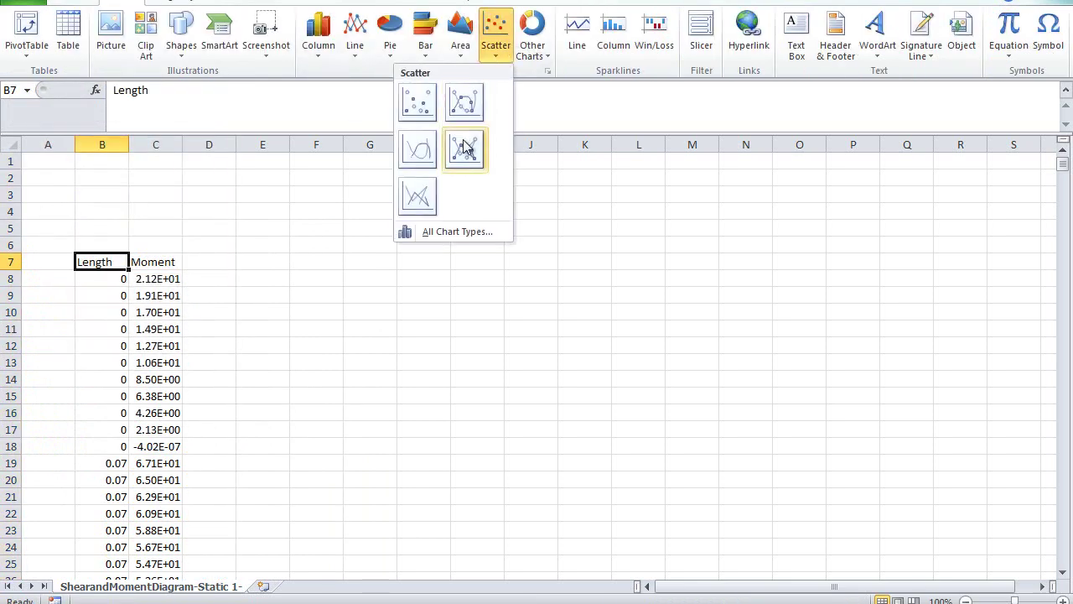
{"action": "left_click", "coordinate": [465, 102]}
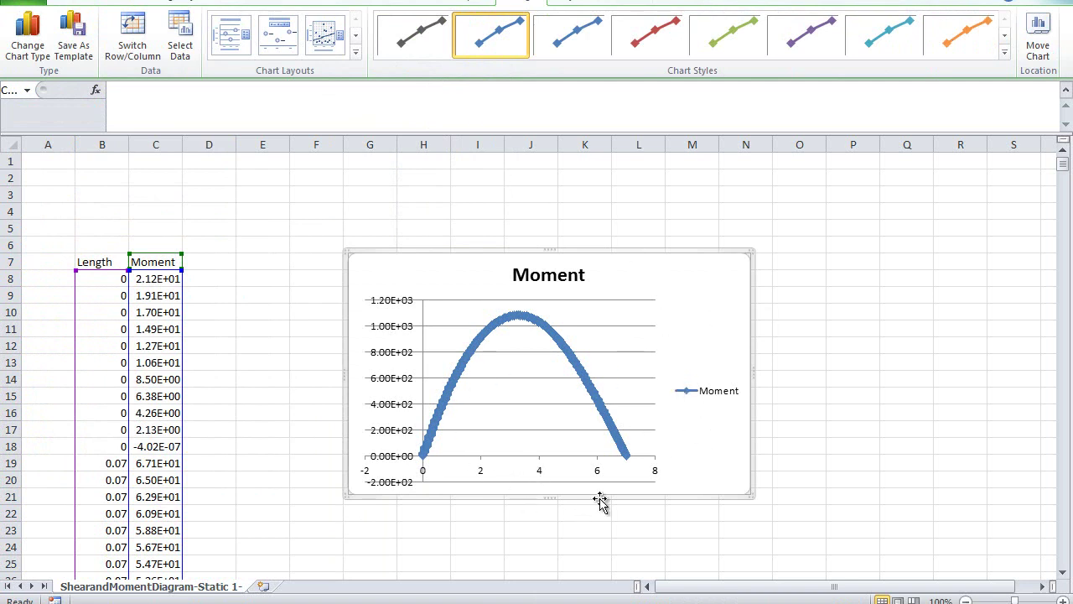
{"action": "left_click", "coordinate": [705, 399]}
{"action": "key", "text": "Delete"}
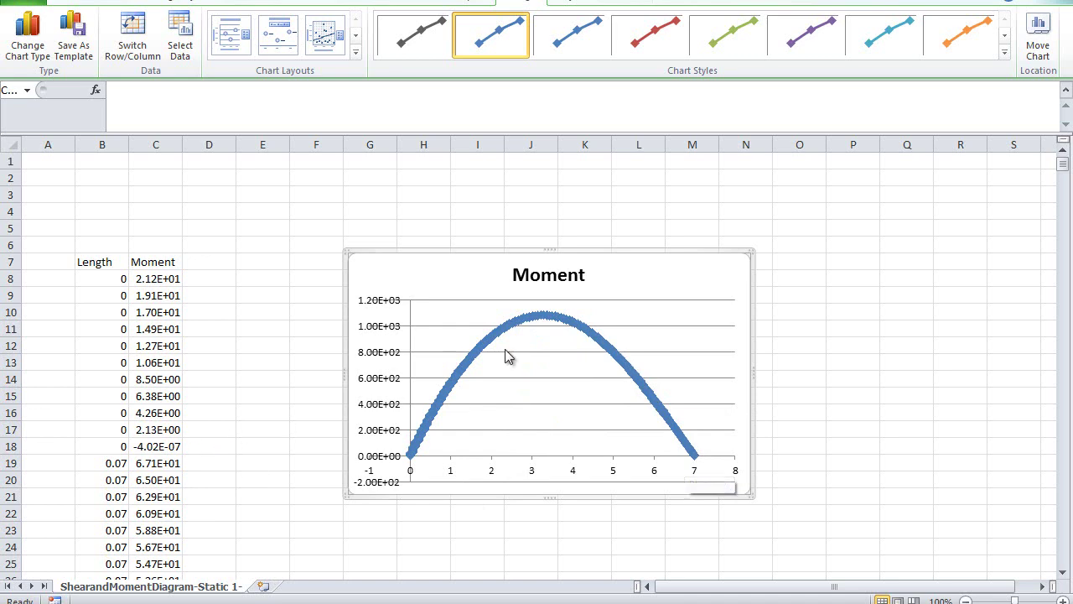
Step: Examine the Moment values in column C around mid-span, from length 3.22 to about 4 m, to find the maximum moment
{"action": "left_click", "coordinate": [161, 386]}
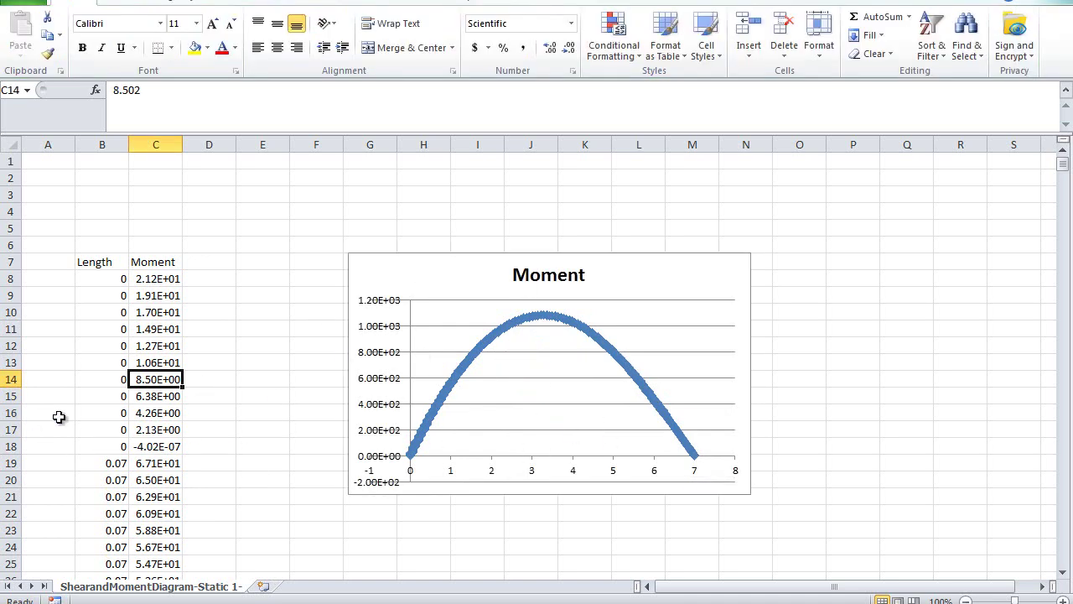
{"action": "scroll", "coordinate": [58, 416], "scroll_direction": "down", "scroll_amount": 20}
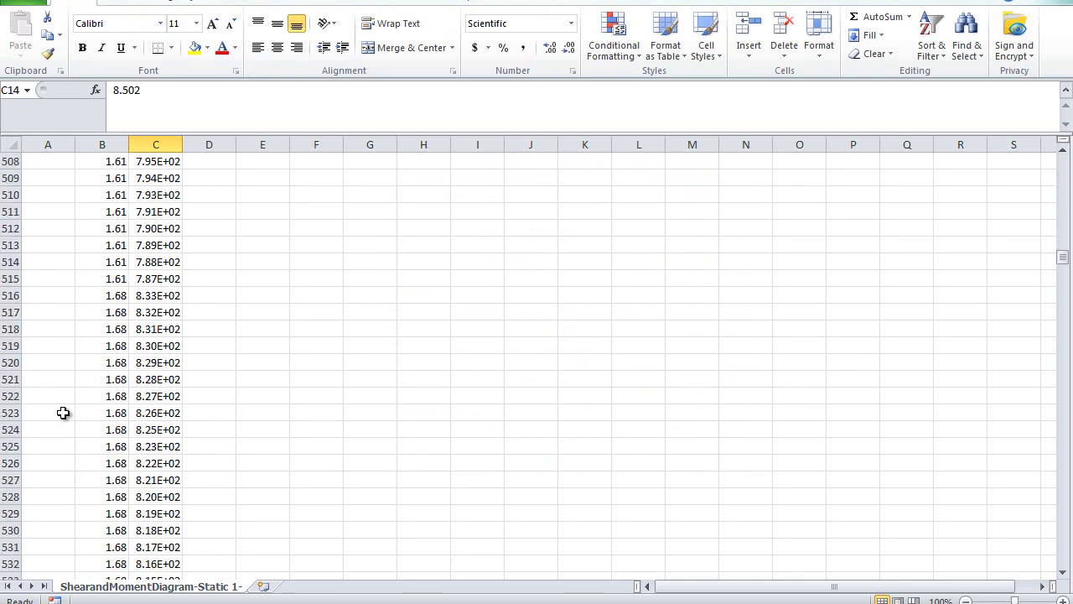
{"action": "scroll", "coordinate": [67, 394], "scroll_direction": "down", "scroll_amount": 20}
{"action": "scroll", "coordinate": [70, 390], "scroll_direction": "up", "scroll_amount": 11}
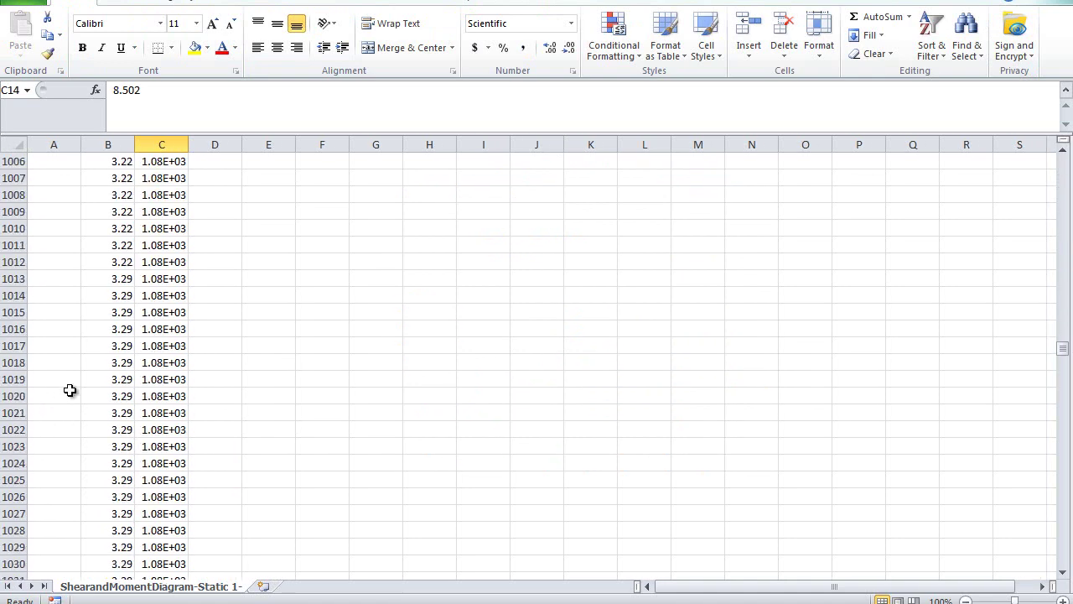
{"action": "scroll", "coordinate": [70, 390], "scroll_direction": "down", "scroll_amount": 2}
{"action": "left_click", "coordinate": [155, 247]}
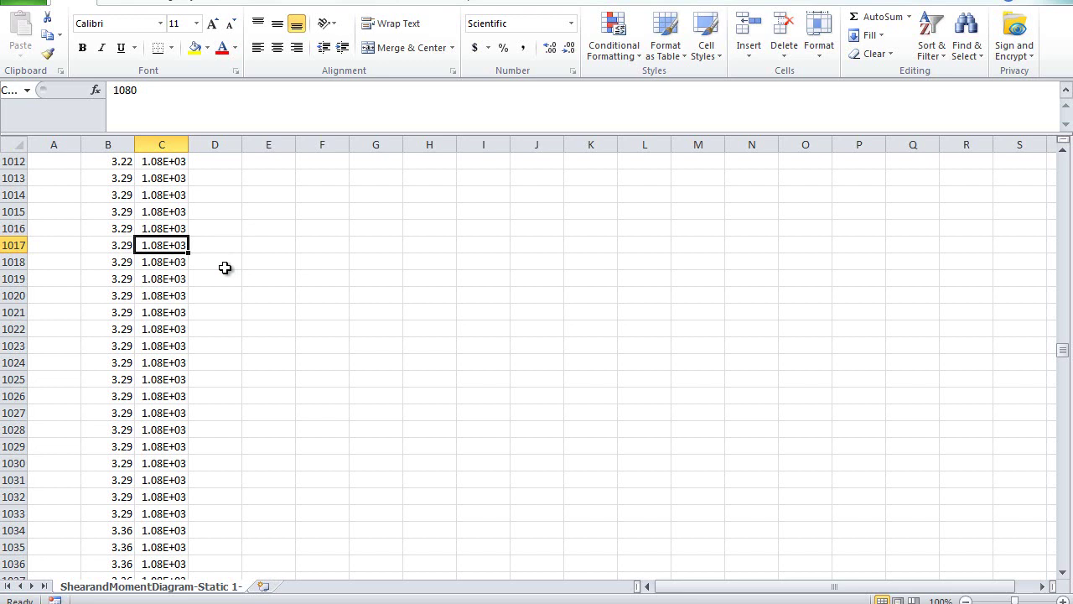
{"action": "scroll", "coordinate": [134, 347], "scroll_direction": "down", "scroll_amount": 20}
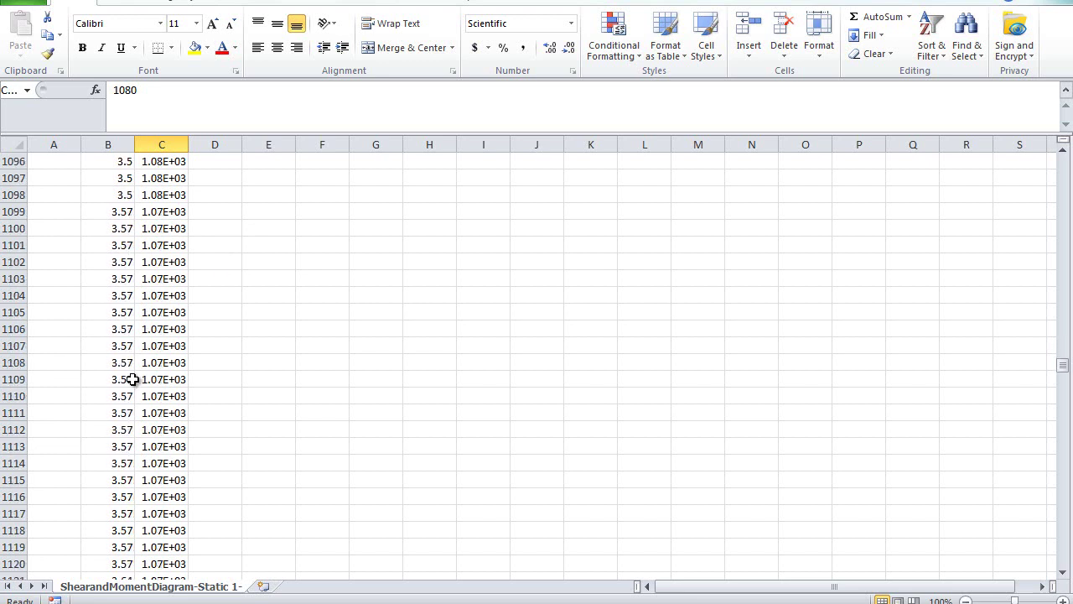
{"action": "scroll", "coordinate": [132, 379], "scroll_direction": "down", "scroll_amount": 20}
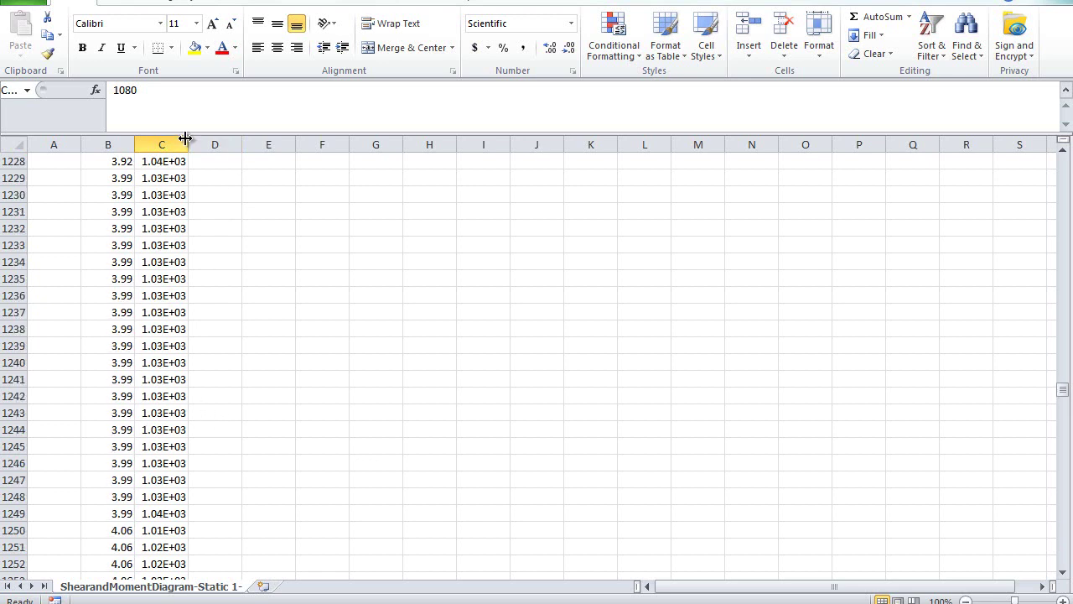
Step: Widen column C, apply the Number format to all its moment values, and check individual values at length 3.99
{"action": "left_click_drag", "start_coordinate": [188, 138], "coordinate": [242, 134]}
{"action": "left_click", "coordinate": [215, 143]}
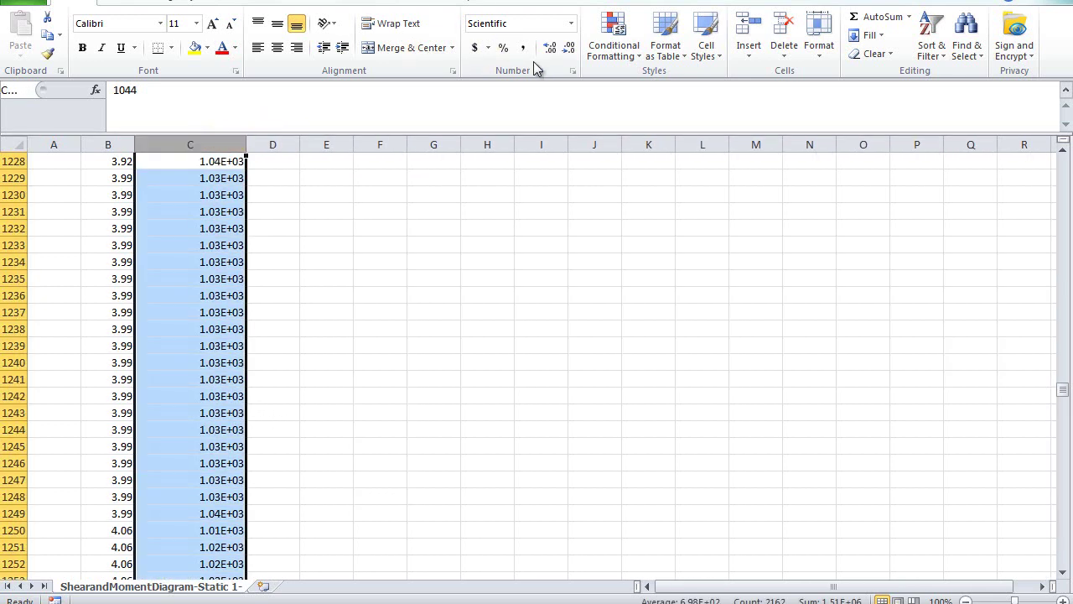
{"action": "left_click", "coordinate": [571, 23]}
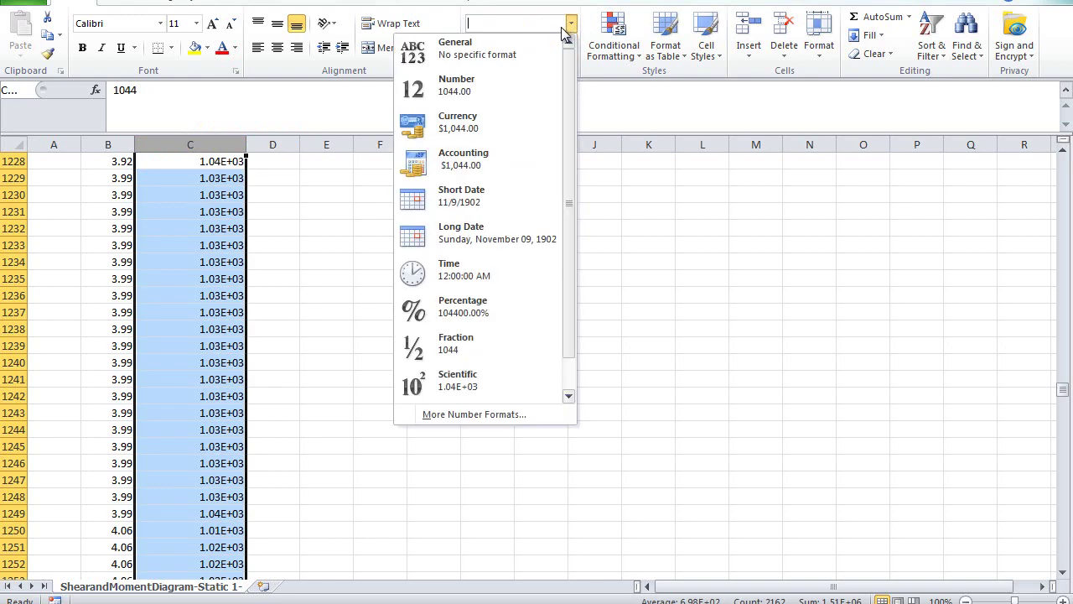
{"action": "left_click", "coordinate": [498, 80]}
{"action": "left_click", "coordinate": [162, 357]}
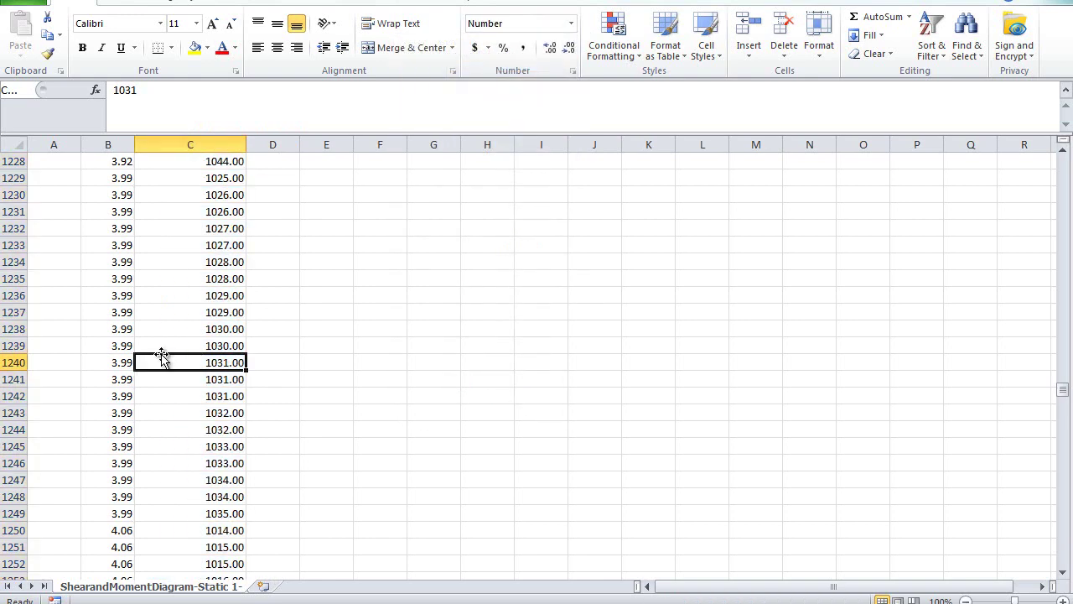
{"action": "left_click", "coordinate": [215, 297]}
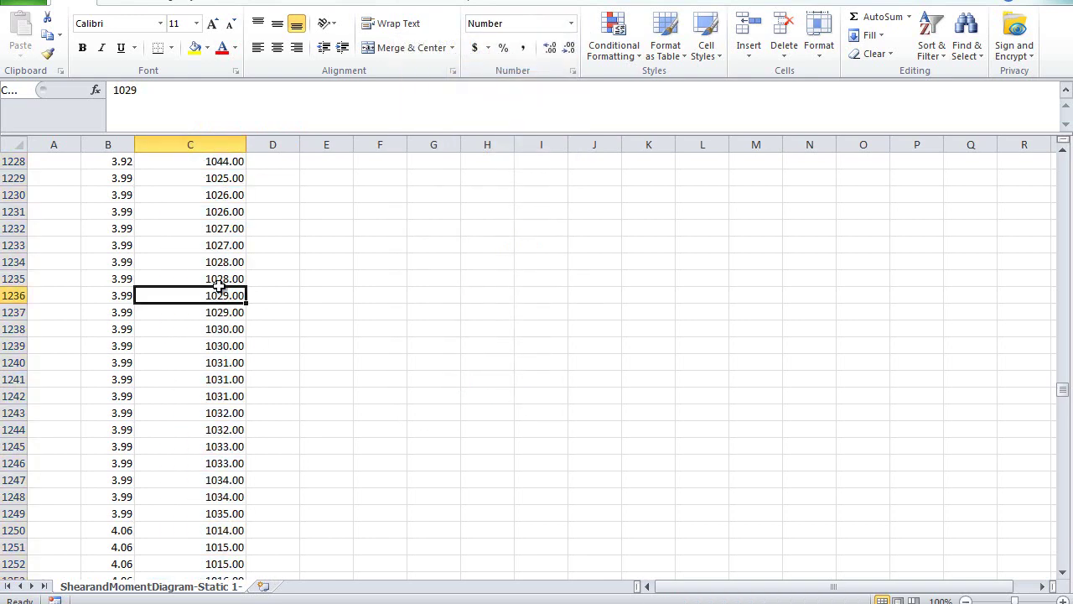
{"action": "left_click", "coordinate": [216, 265]}
Step: Try to remove the Moment curve's markers by setting the marker type of one data point to None
{"action": "scroll", "coordinate": [448, 266], "scroll_direction": "up", "scroll_amount": 20}
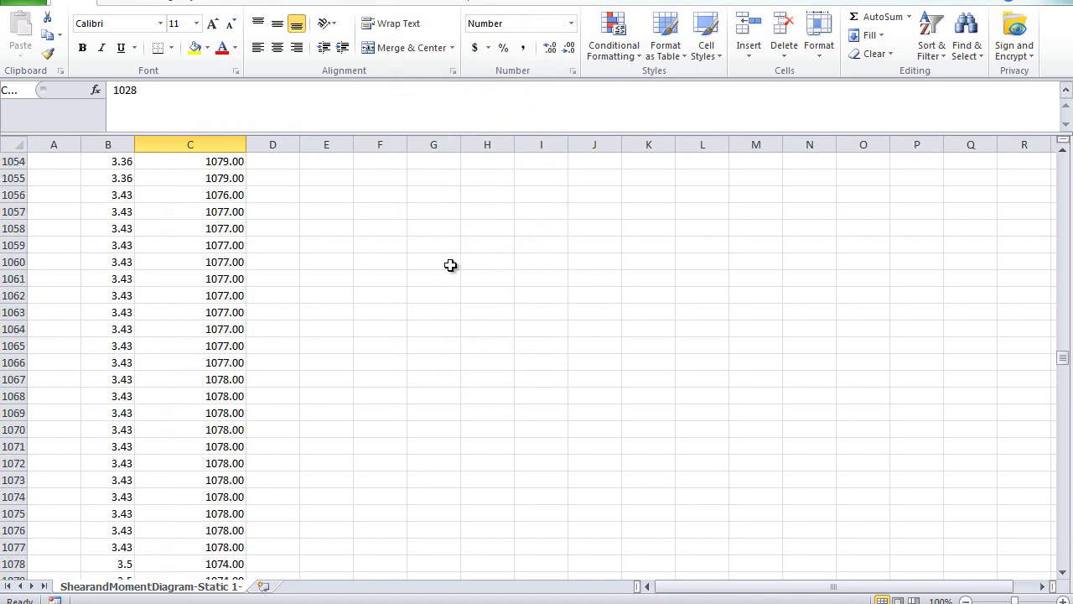
{"action": "scroll", "coordinate": [450, 265], "scroll_direction": "up", "scroll_amount": 20}
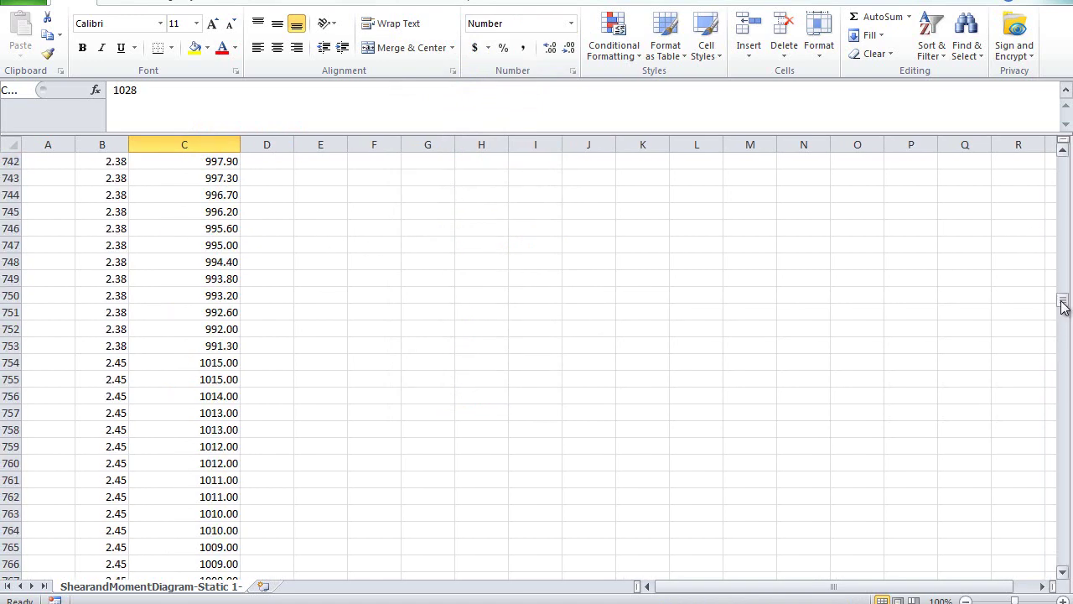
{"action": "left_click_drag", "start_coordinate": [1062, 306], "coordinate": [1063, 163]}
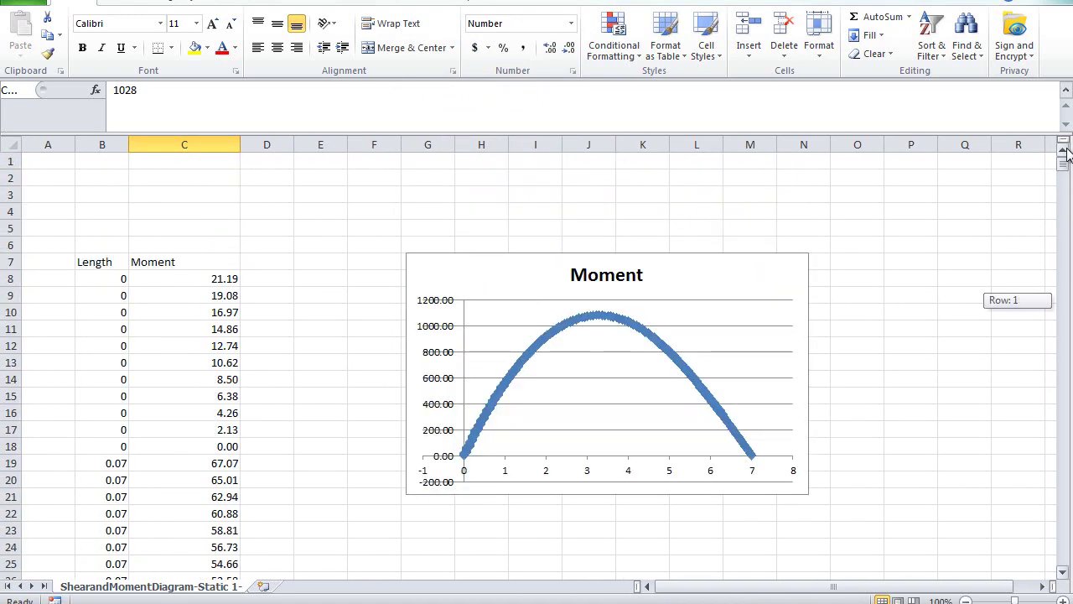
{"action": "left_click", "coordinate": [675, 358]}
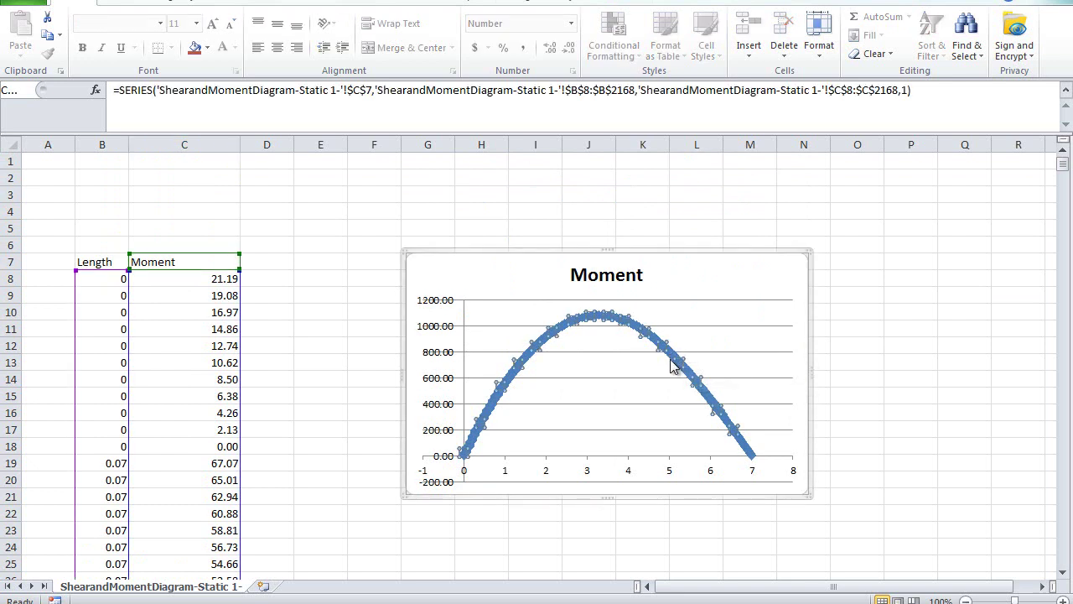
{"action": "mouse_move", "coordinate": [677, 359]}
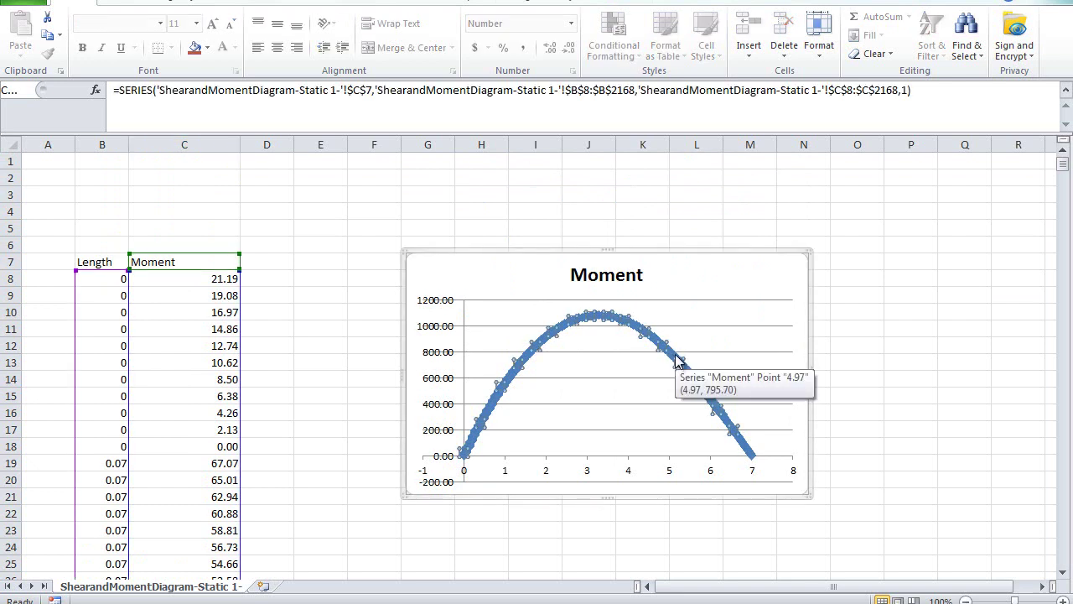
{"action": "double_click", "coordinate": [677, 359]}
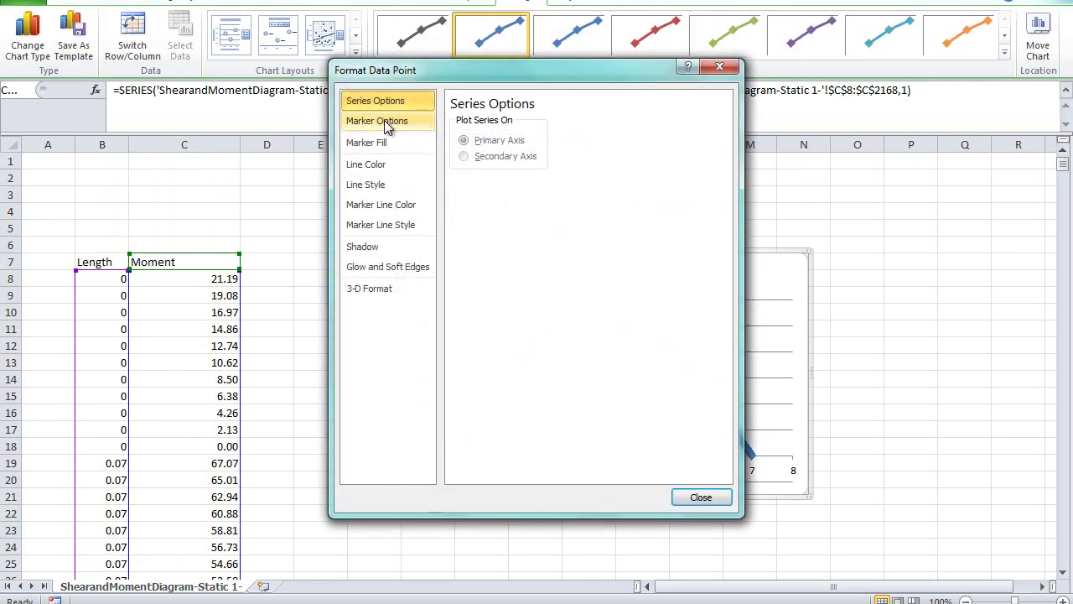
{"action": "left_click", "coordinate": [384, 120]}
{"action": "left_click", "coordinate": [466, 157]}
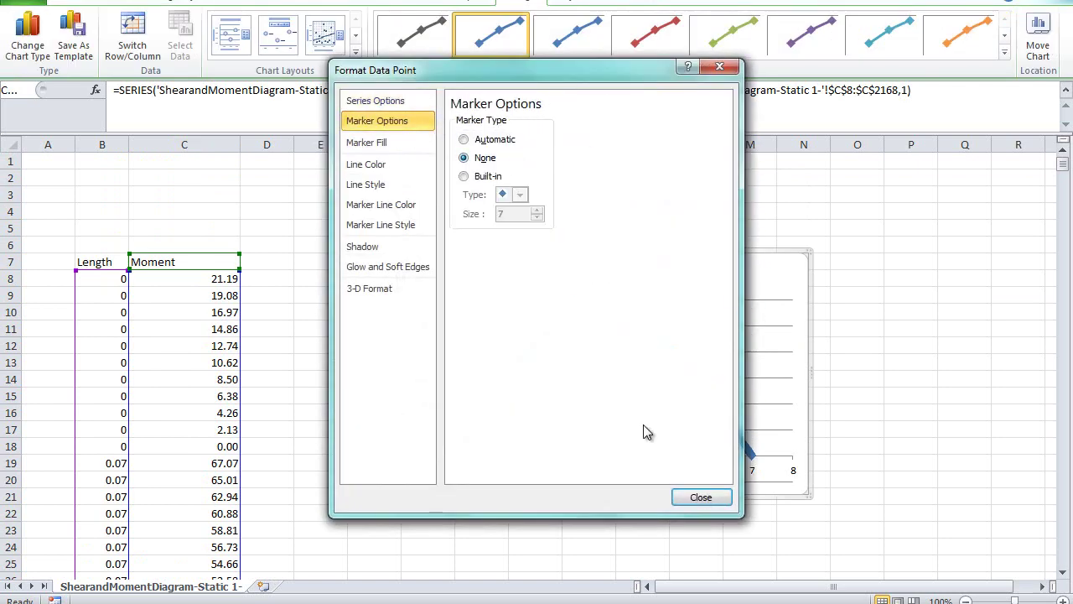
{"action": "left_click", "coordinate": [700, 497]}
{"action": "left_click", "coordinate": [855, 300]}
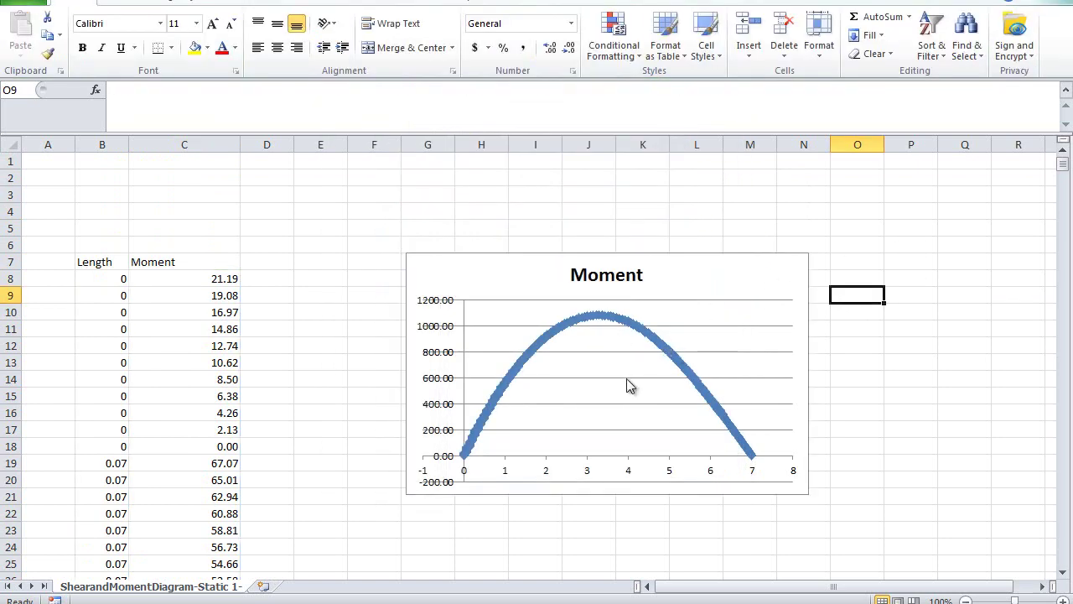
Step: Set the marker type of the whole Moment data series to None so the chart shows only the line
{"action": "left_click", "coordinate": [662, 342]}
{"action": "left_click", "coordinate": [676, 364]}
{"action": "left_click", "coordinate": [678, 362]}
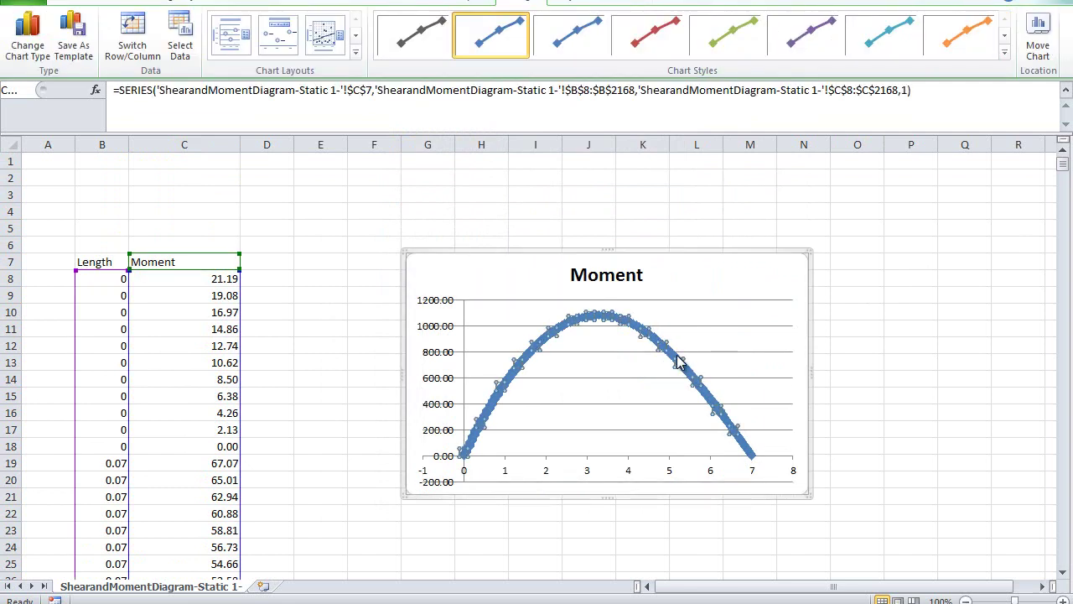
{"action": "right_click", "coordinate": [680, 369]}
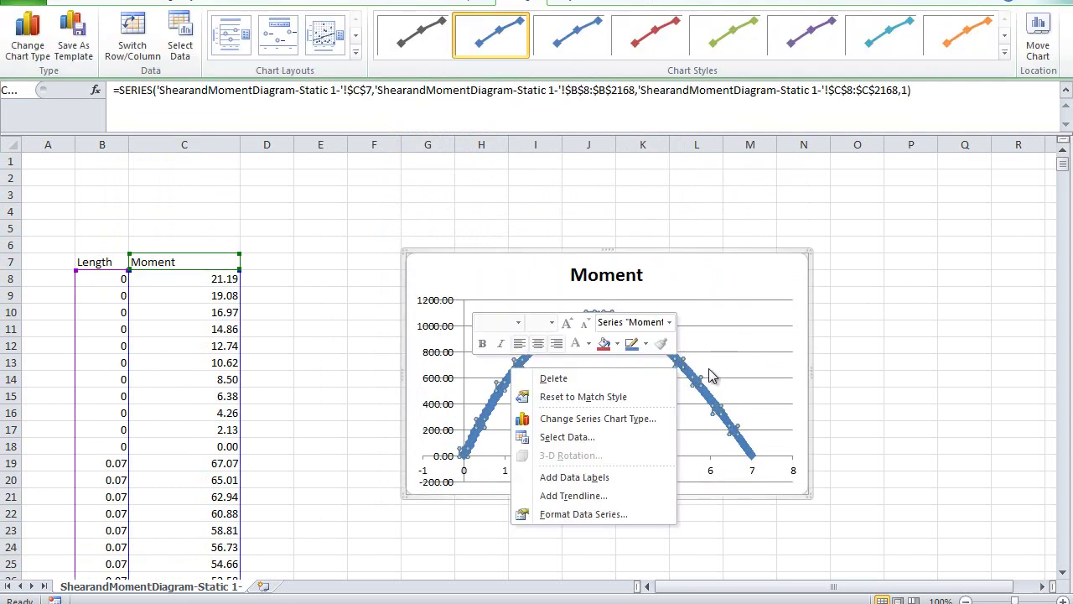
{"action": "left_click", "coordinate": [649, 514]}
{"action": "left_click", "coordinate": [409, 124]}
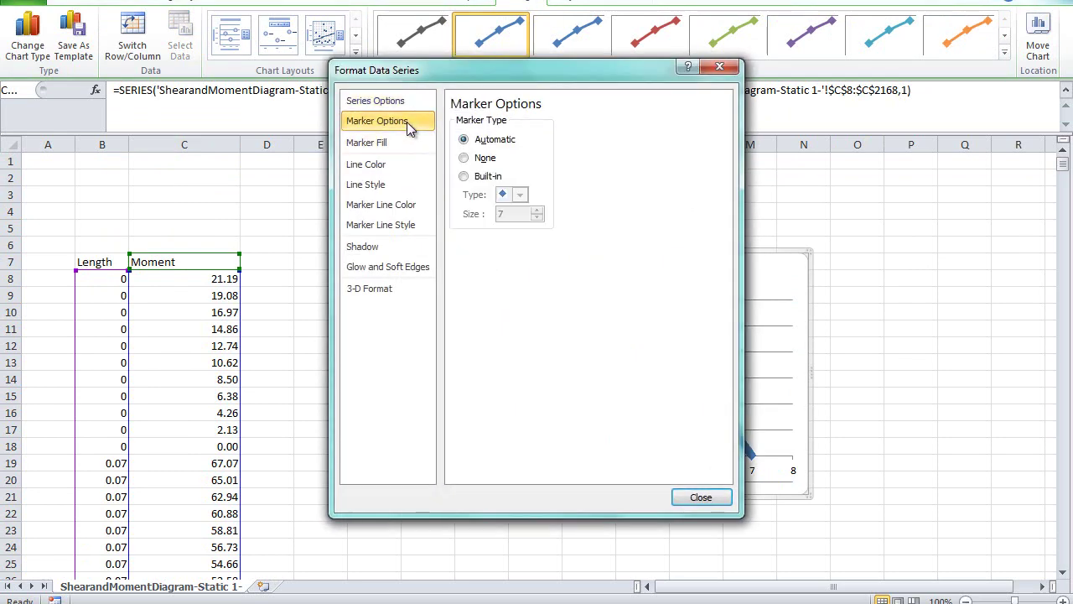
{"action": "left_click", "coordinate": [480, 158]}
{"action": "left_click", "coordinate": [719, 497]}
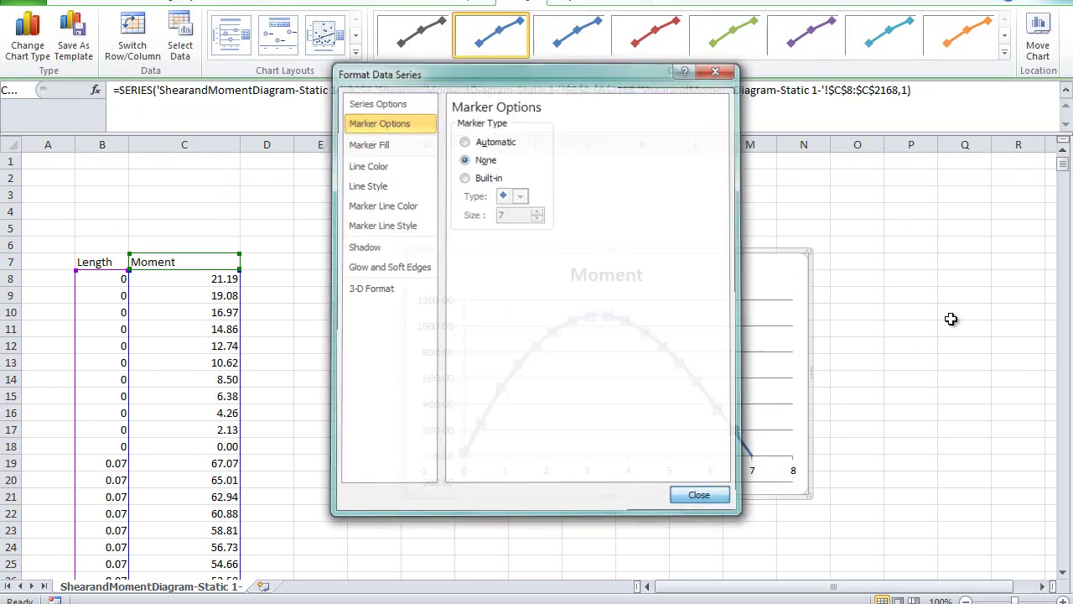
{"action": "left_click", "coordinate": [958, 227]}
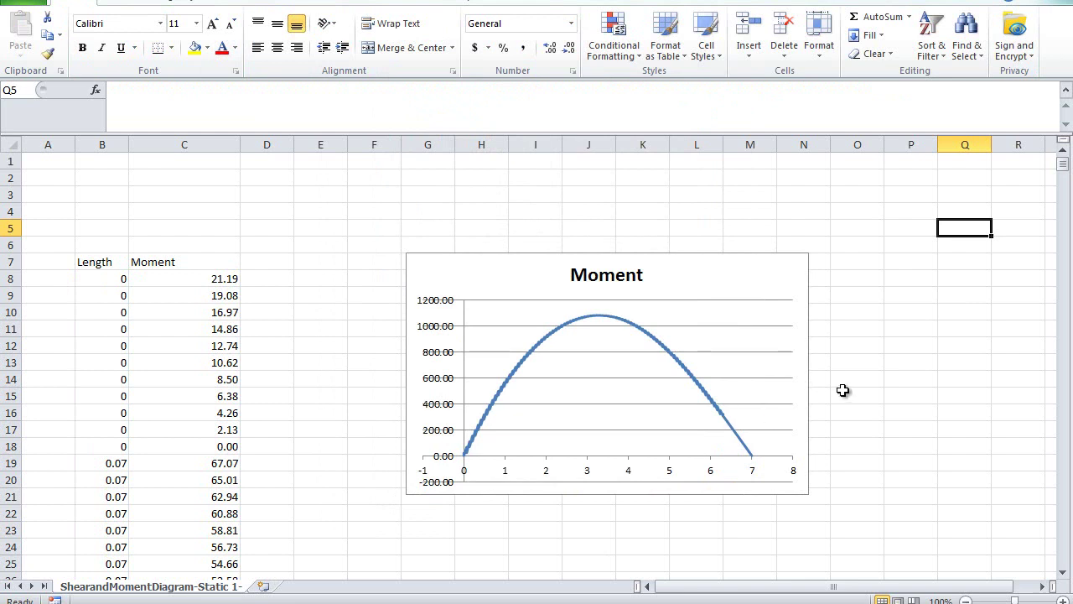